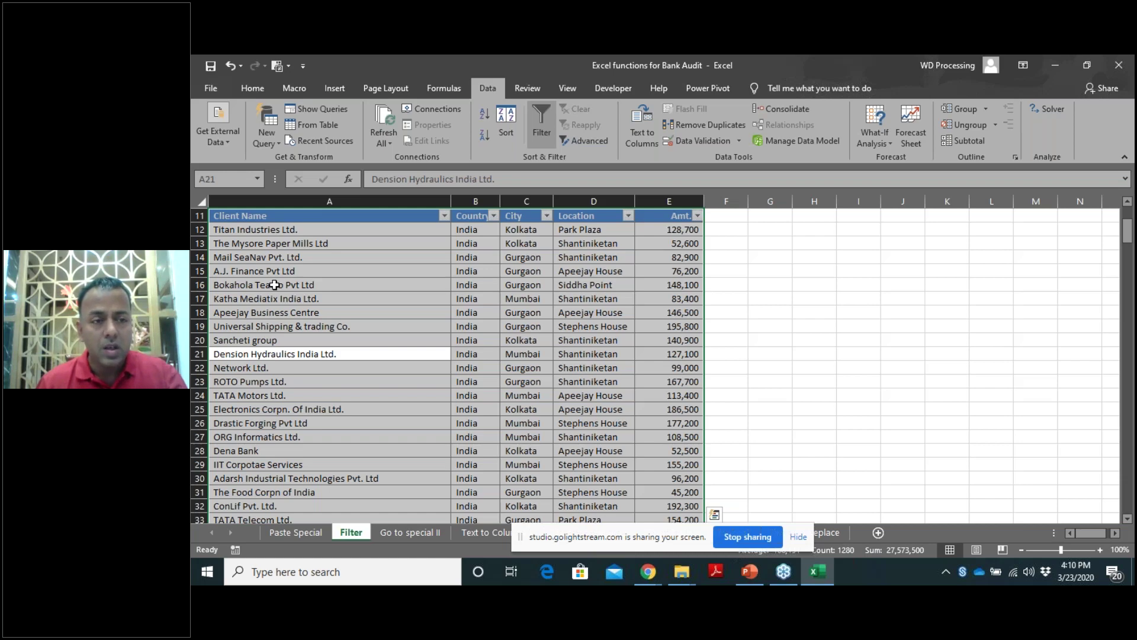
Undo the old filter and reapply filtering to the whole client table.
key("ctrl+z")
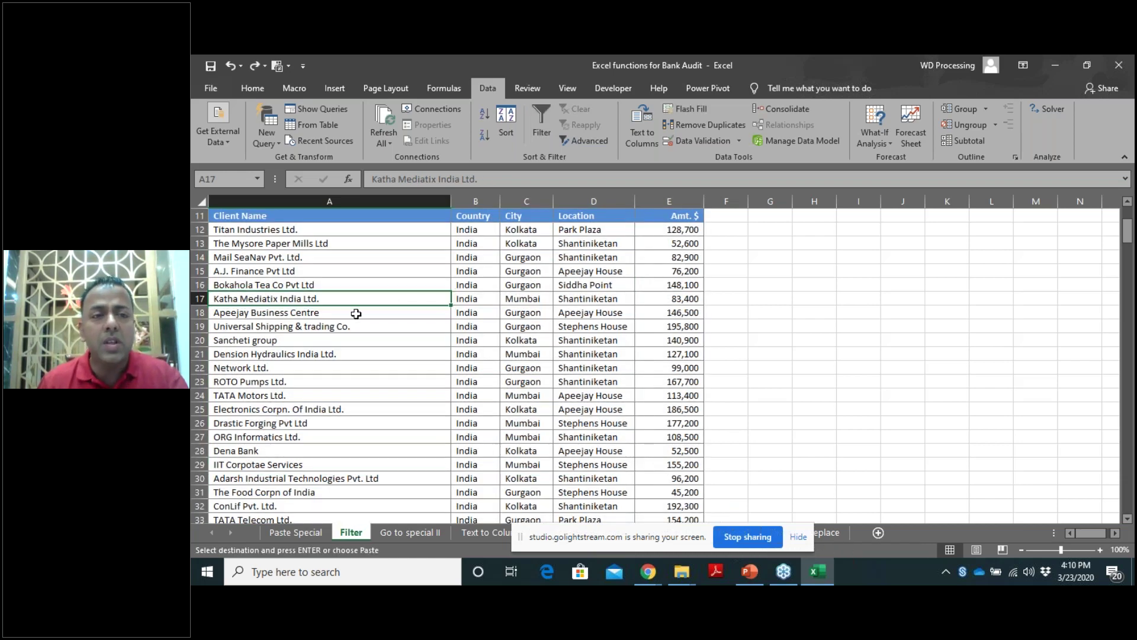
left_click(356, 314)
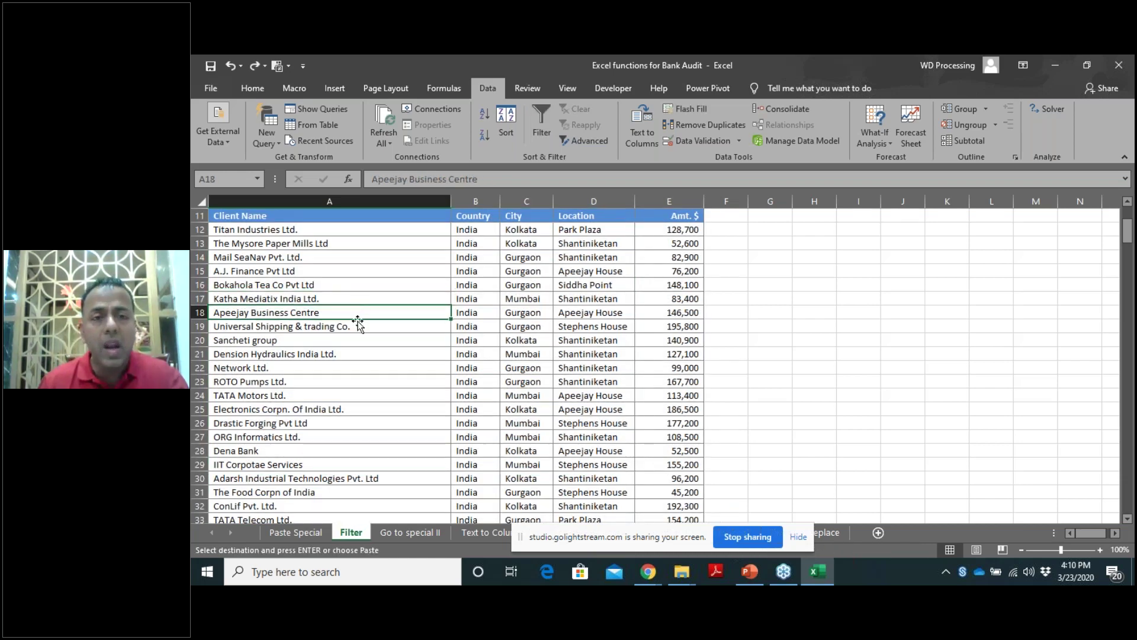
key("ctrl+a")
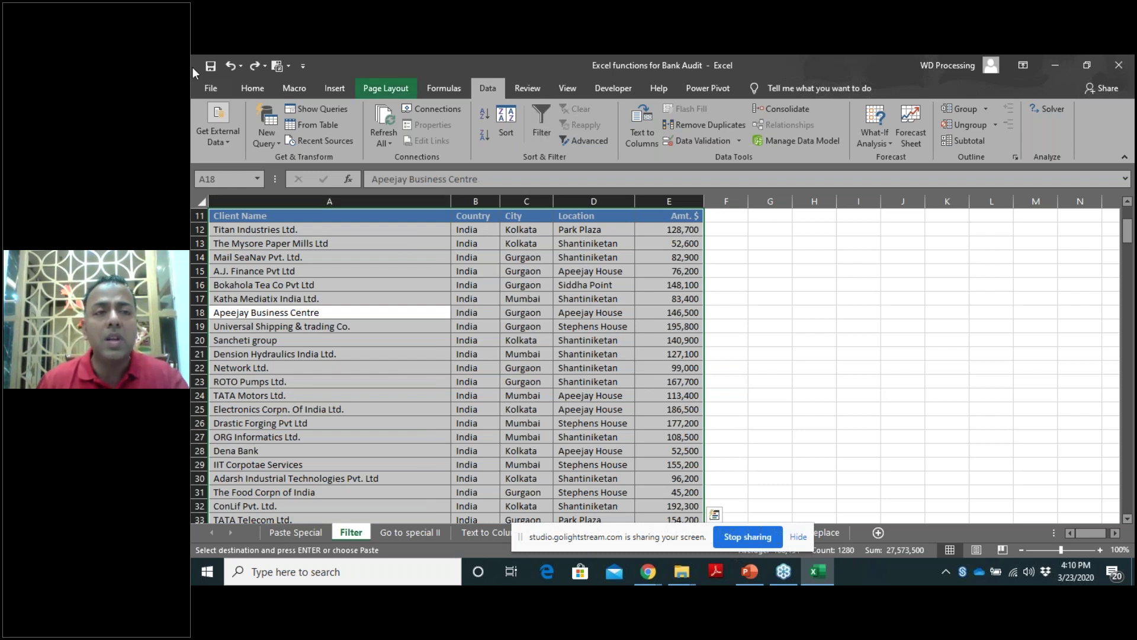
left_click(541, 136)
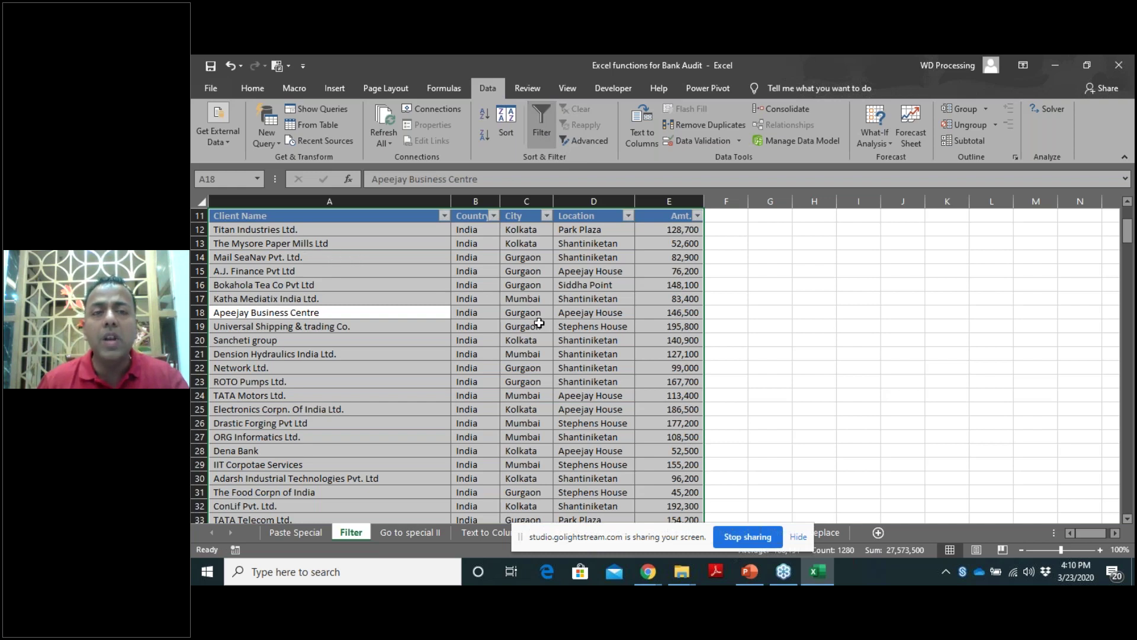
Filter the City column to show only Kolkata.
left_click(546, 216)
left_click(408, 349)
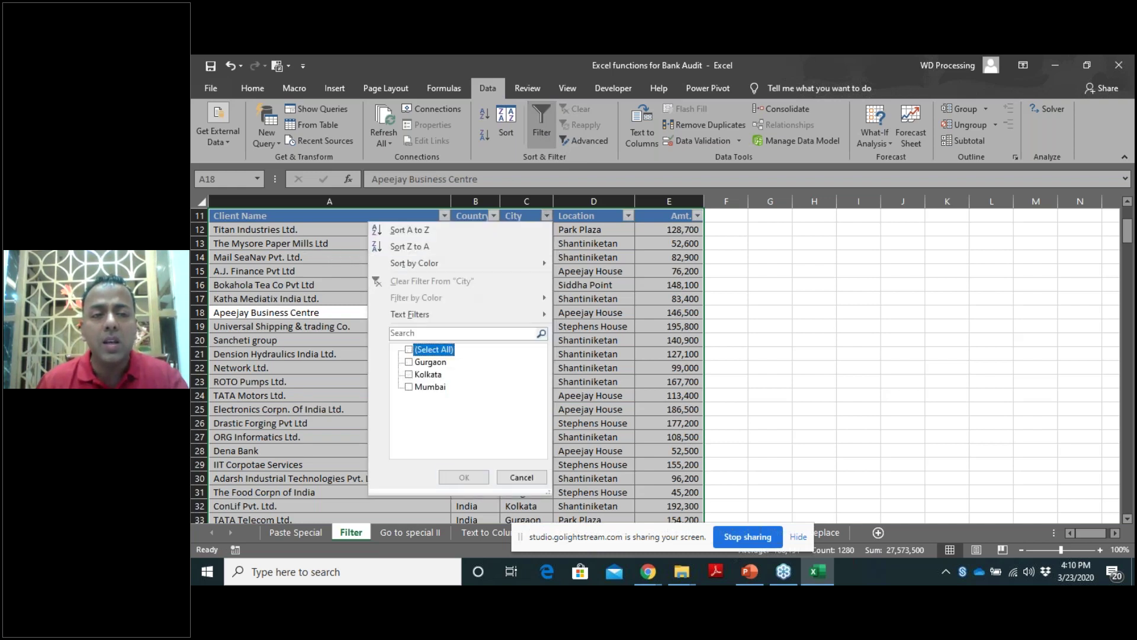
left_click(437, 374)
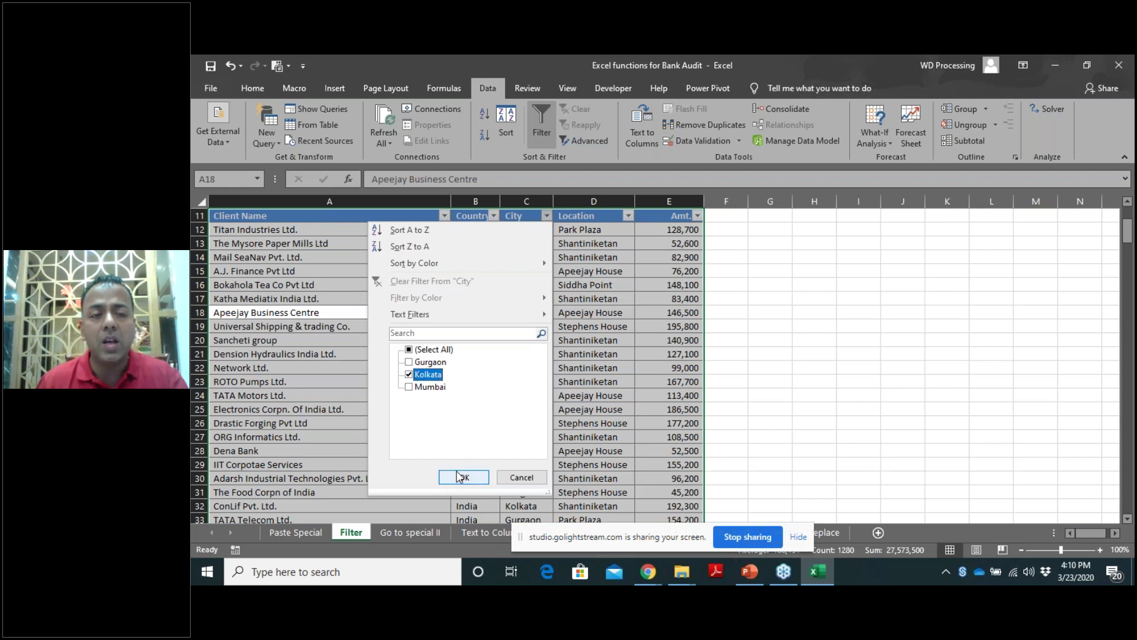
left_click(461, 476)
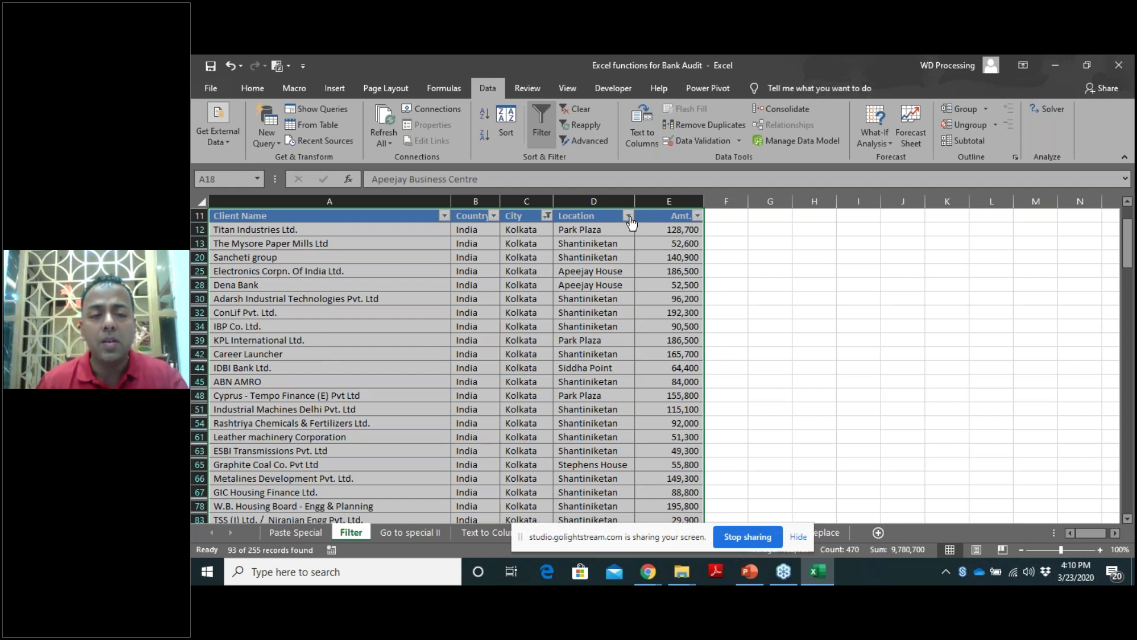
Filter Location to Apeejay House and select the visible Amt. values.
left_click(629, 217)
left_click(513, 349)
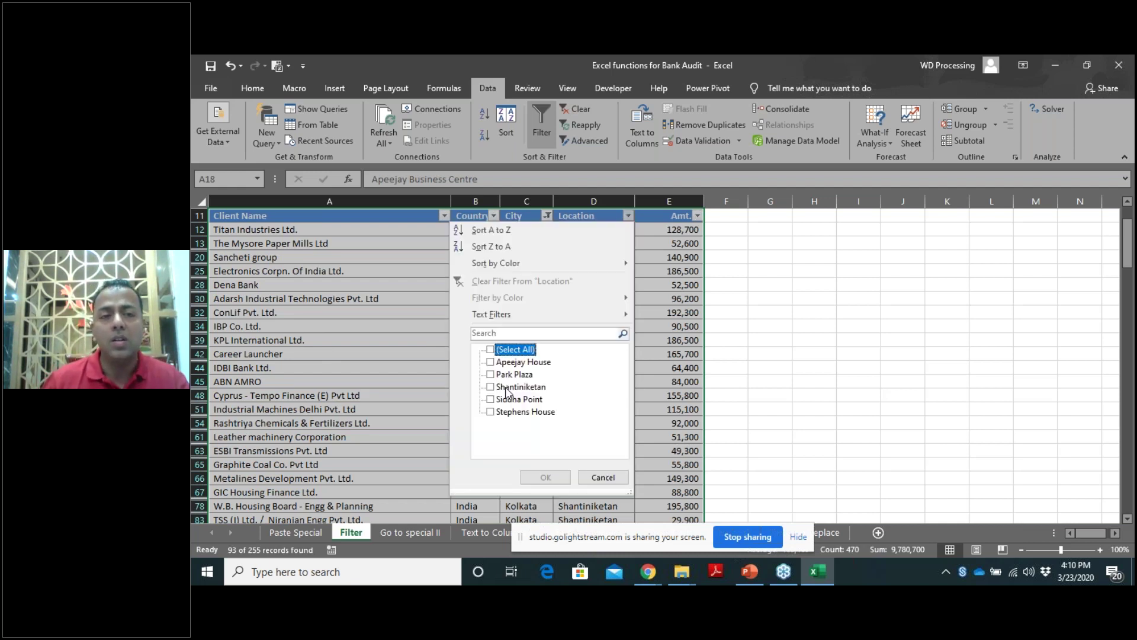
left_click(513, 362)
left_click(544, 477)
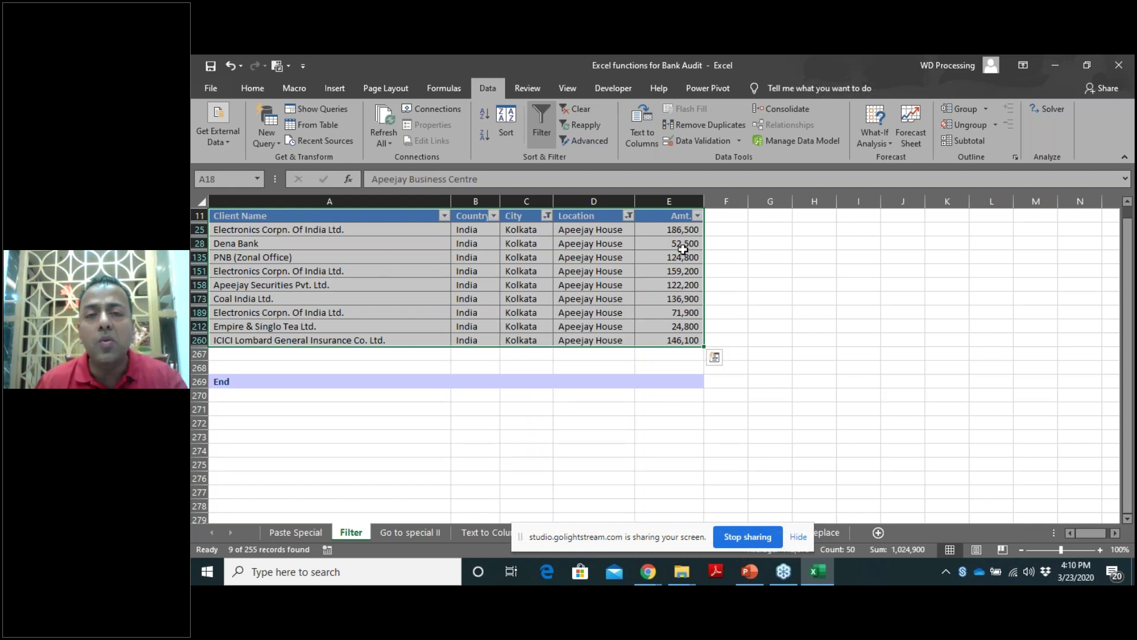
left_click_drag(681, 232, 689, 340)
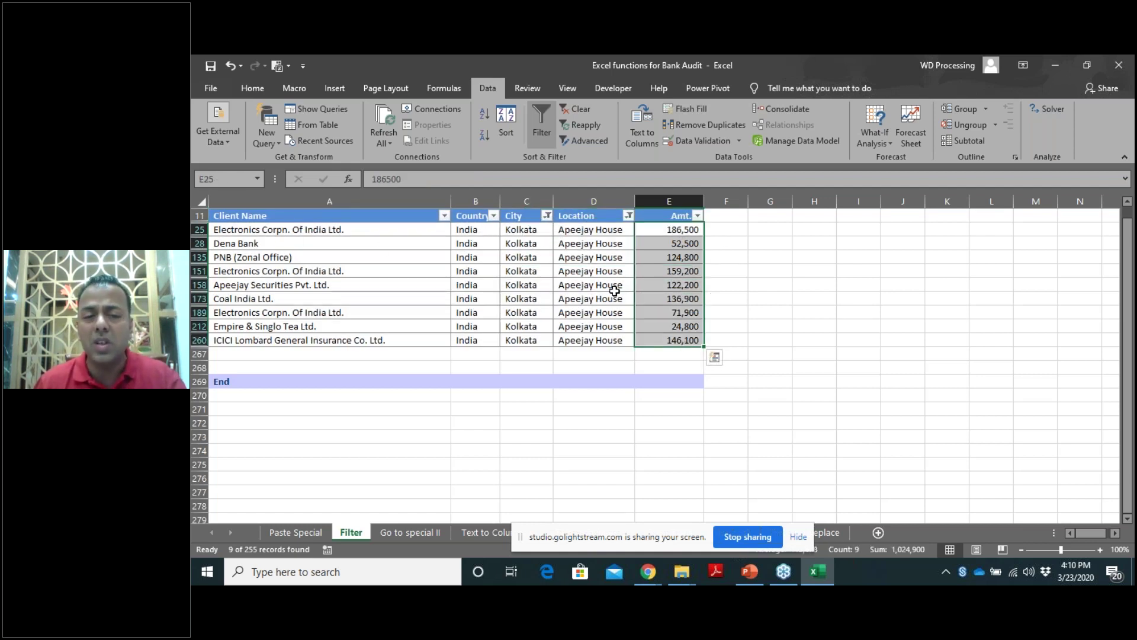
left_click(798, 537)
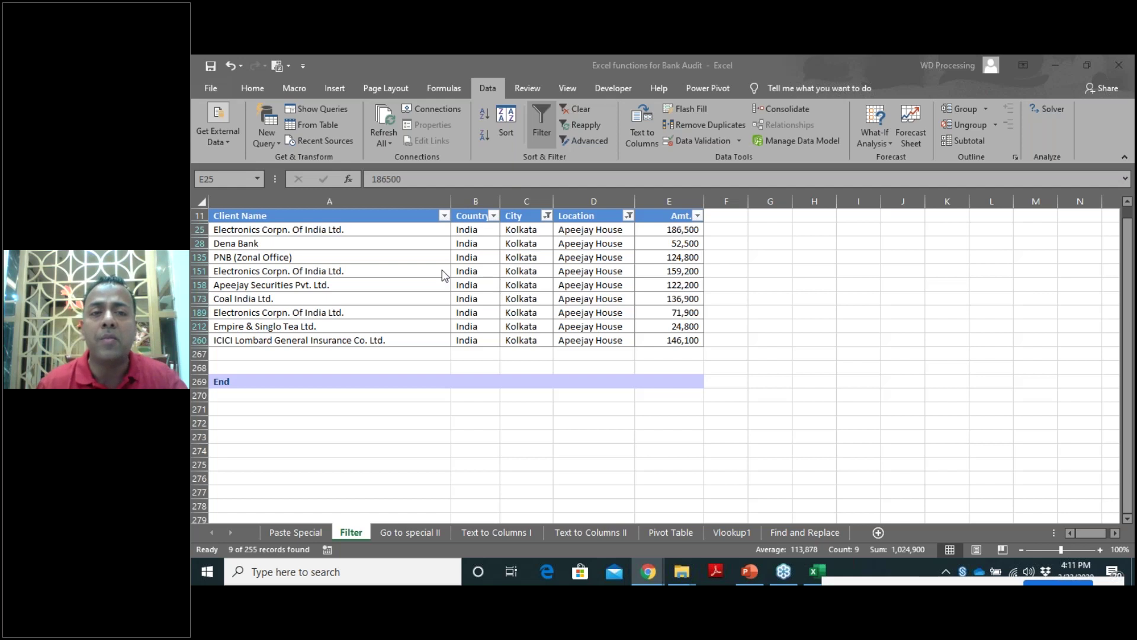
Switch to the Go to special II sheet and look over the dealer invoice tables.
left_click(393, 530)
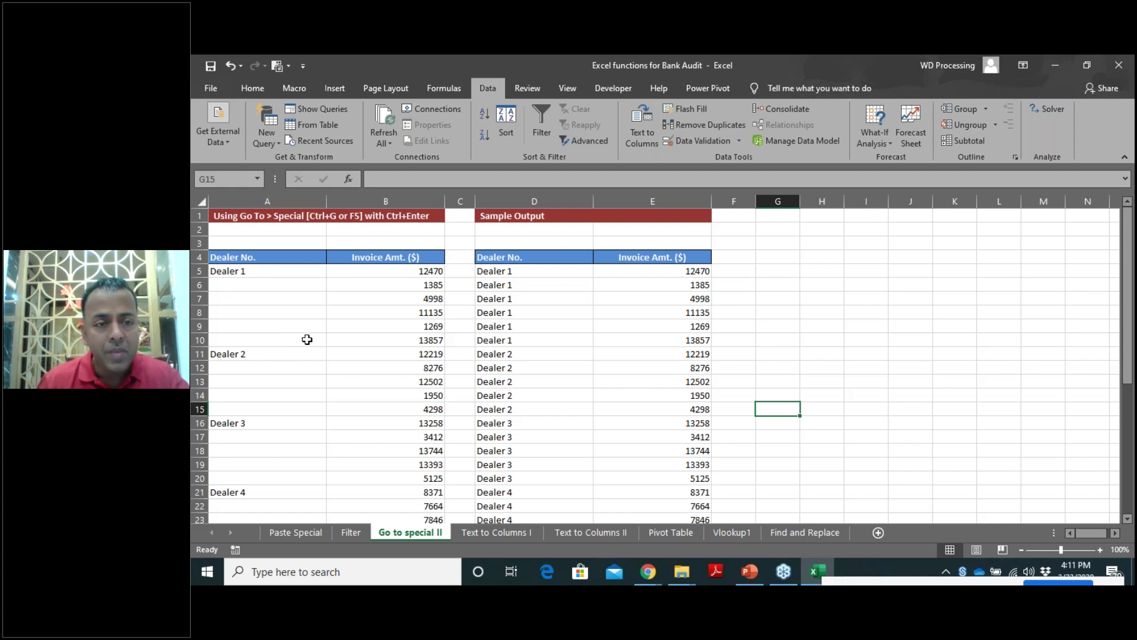
scroll(310, 335, "down", 1)
scroll(285, 314, "up", 1)
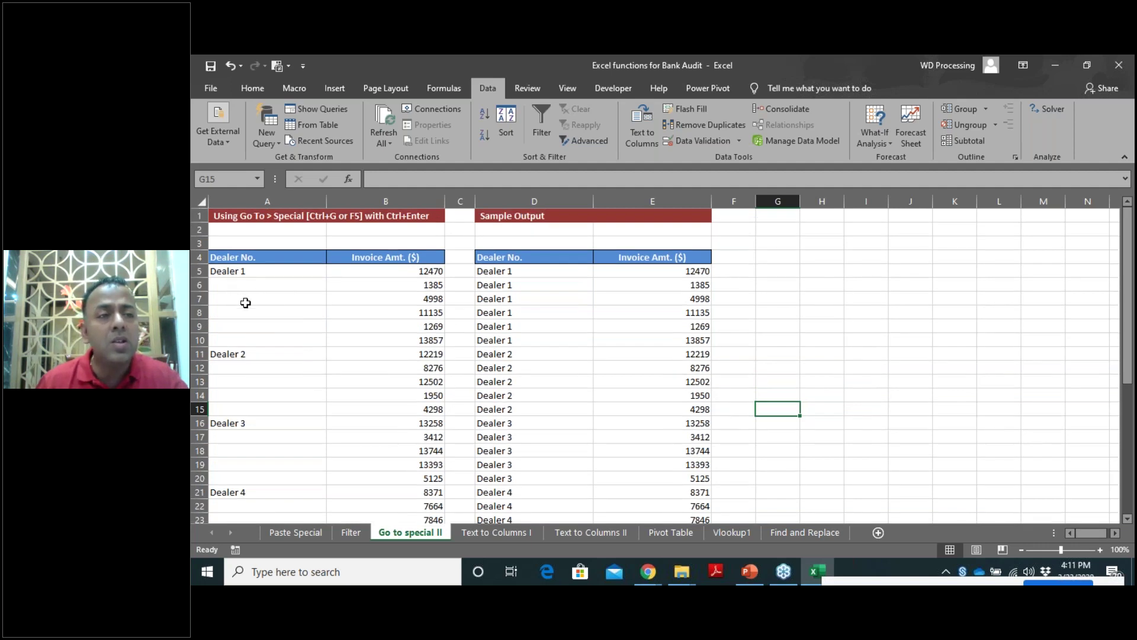
Select sample Dealer No. ranges in column A, then start from header cell A4.
left_click_drag(235, 273, 242, 483)
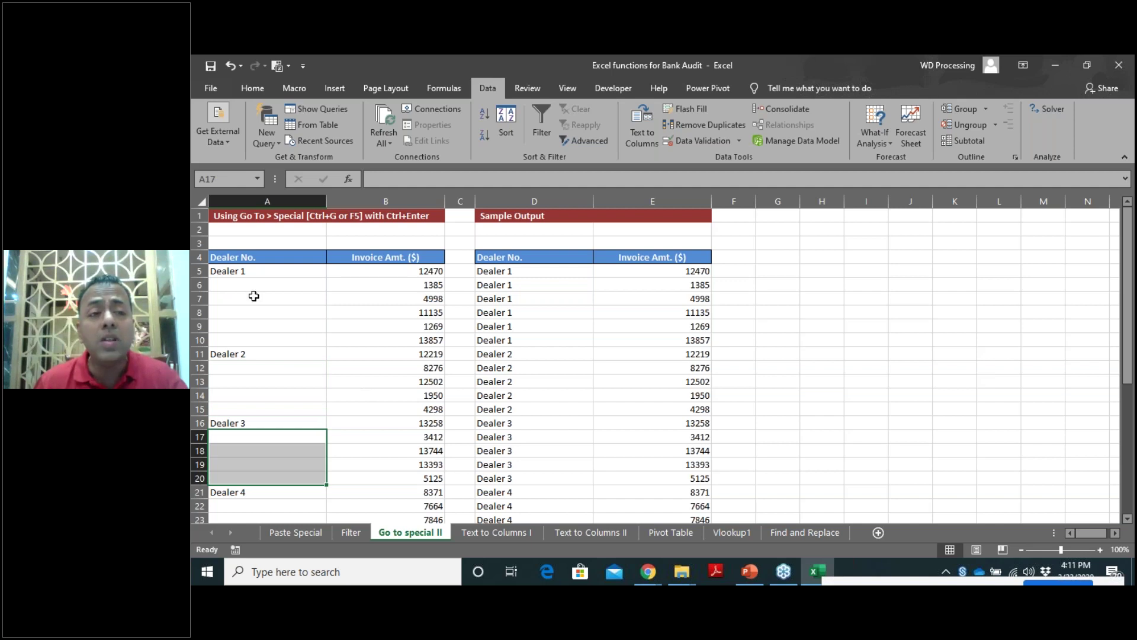
left_click_drag(244, 272, 261, 409)
scroll(244, 373, "down", 2)
left_click_drag(241, 340, 250, 398)
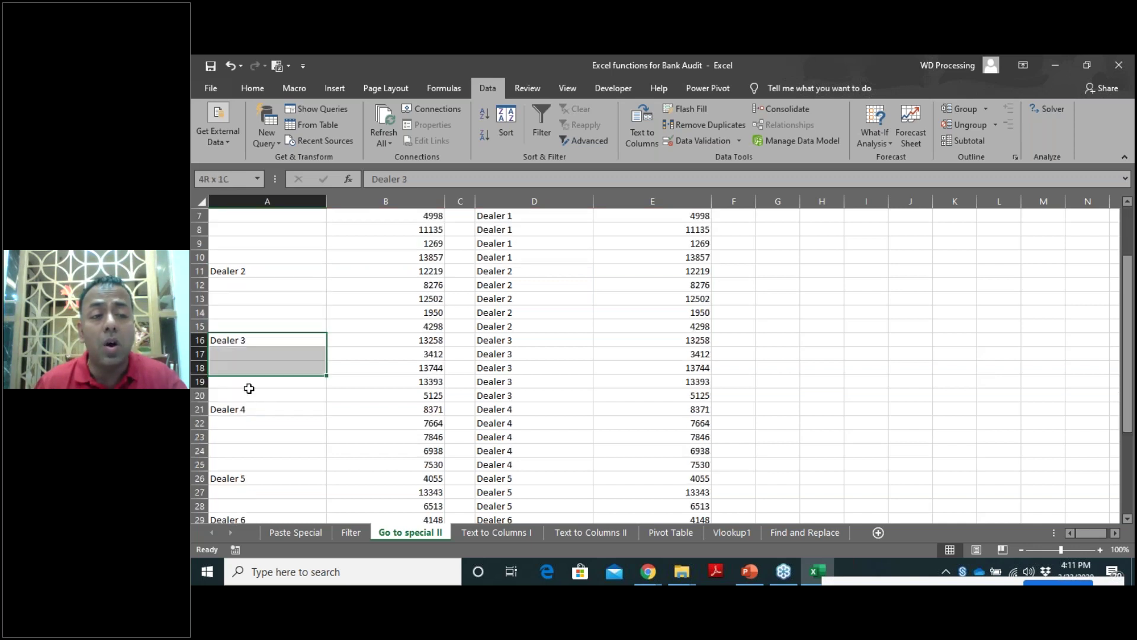
scroll(306, 350, "up", 2)
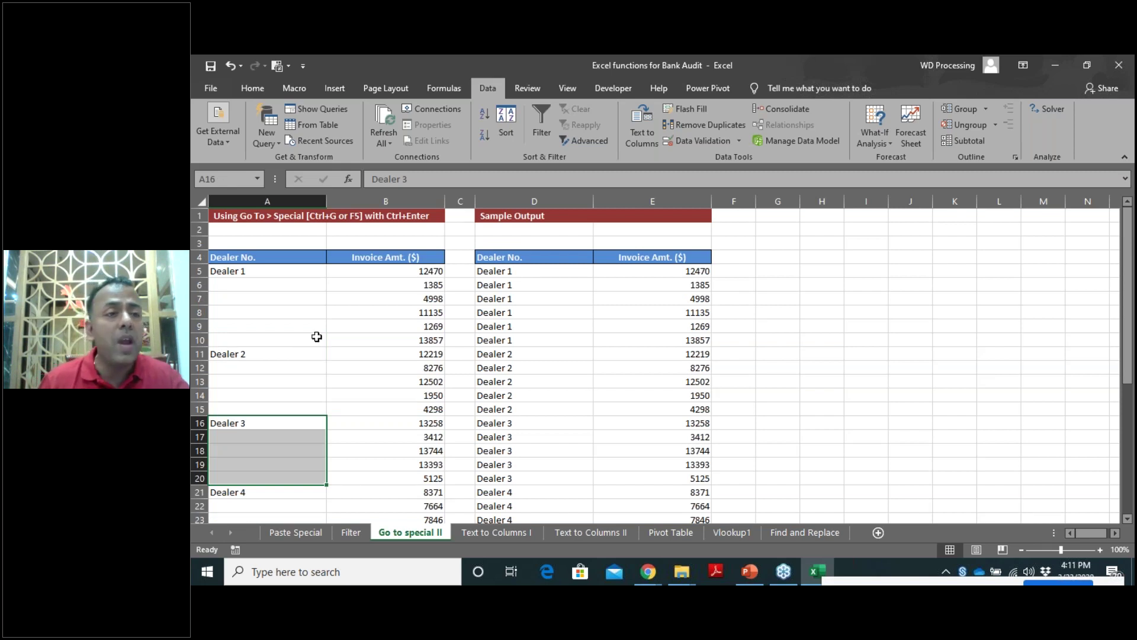
left_click(317, 339)
left_click(243, 258)
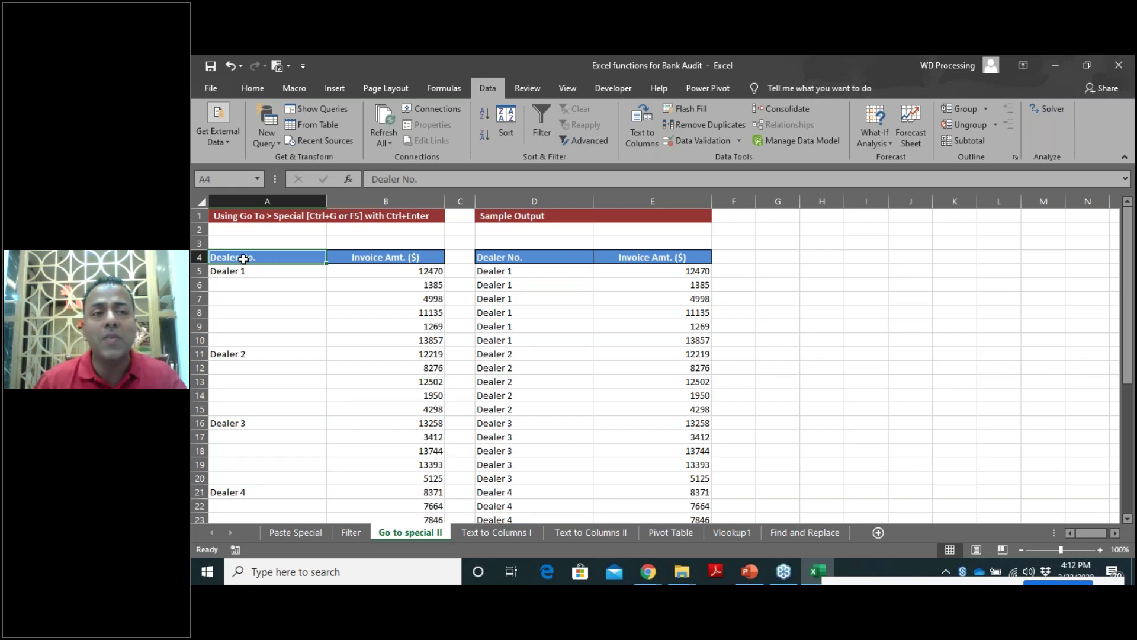
Extend the selection from A4 to cover the dealer table A4:B35.
key("shift+Right")
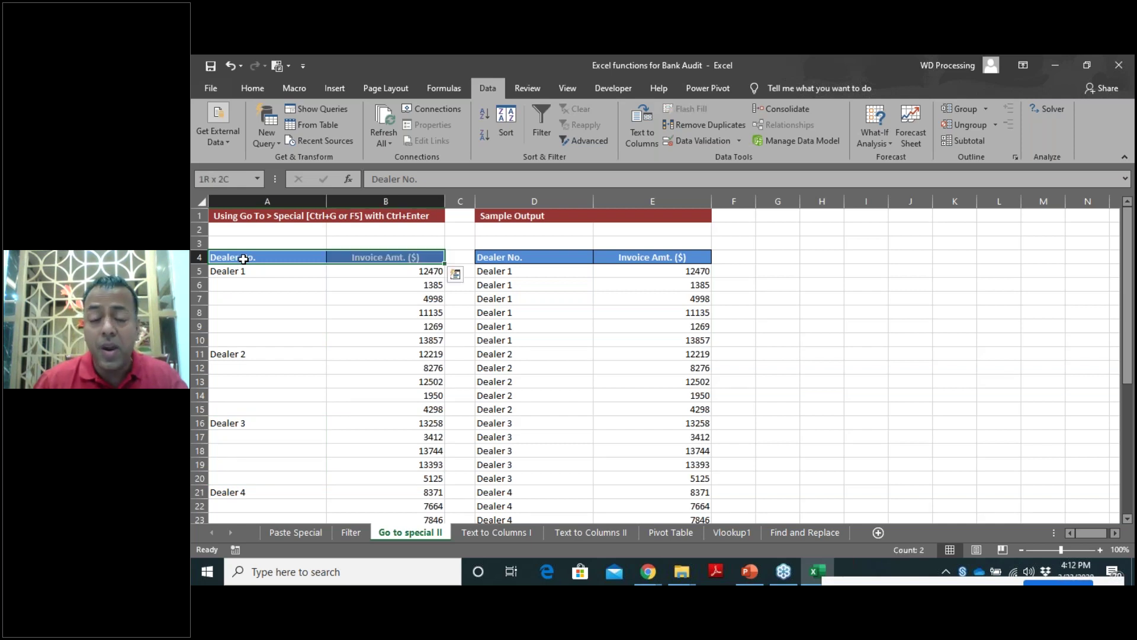
key("shift+Down")
key("shift+Down")
key("shift+Down")
key("shift+Down")
key("shift+Down")
key("shift+Down")
key("shift+Down")
key("shift+Down")
key("shift+Down")
key("shift+Down")
key("shift+Down")
key("shift+Down")
key("shift+Down")
key("shift+Down")
key("shift+Down")
key("shift+Down")
key("shift+Down")
key("shift+Down")
key("shift+Down")
key("shift+Down")
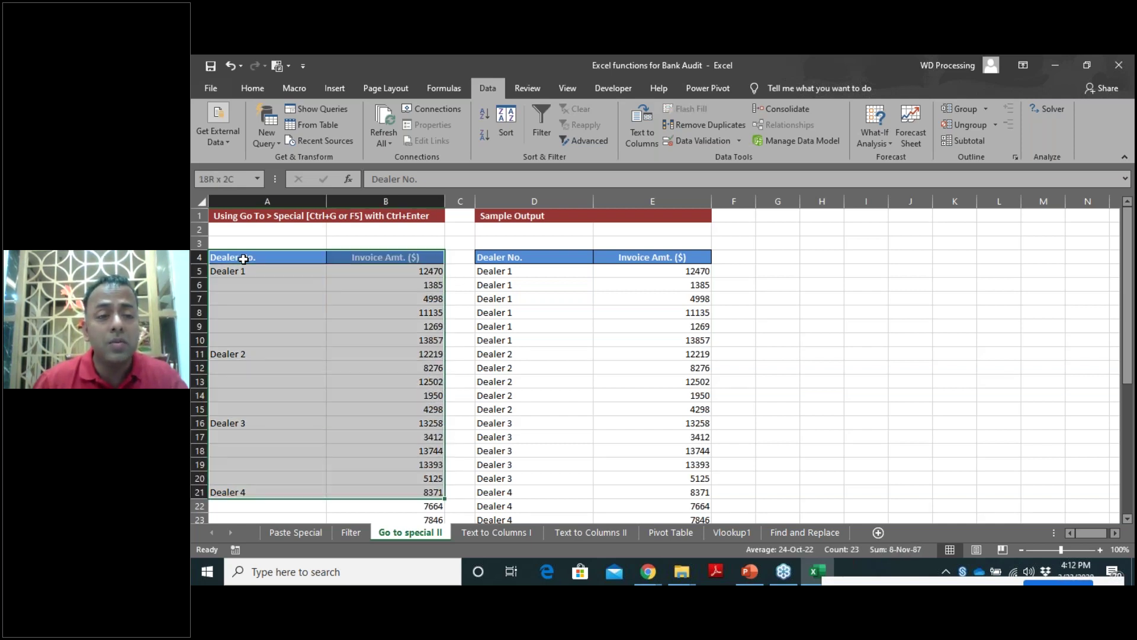
key("shift+Down")
key("shift+Down")
key("shift+Down")
key("shift+Down")
key("shift+Down")
key("shift+Down")
key("shift+Down")
key("shift+Down")
key("shift+Down")
key("shift+Down")
key("shift+Down")
key("shift+Down")
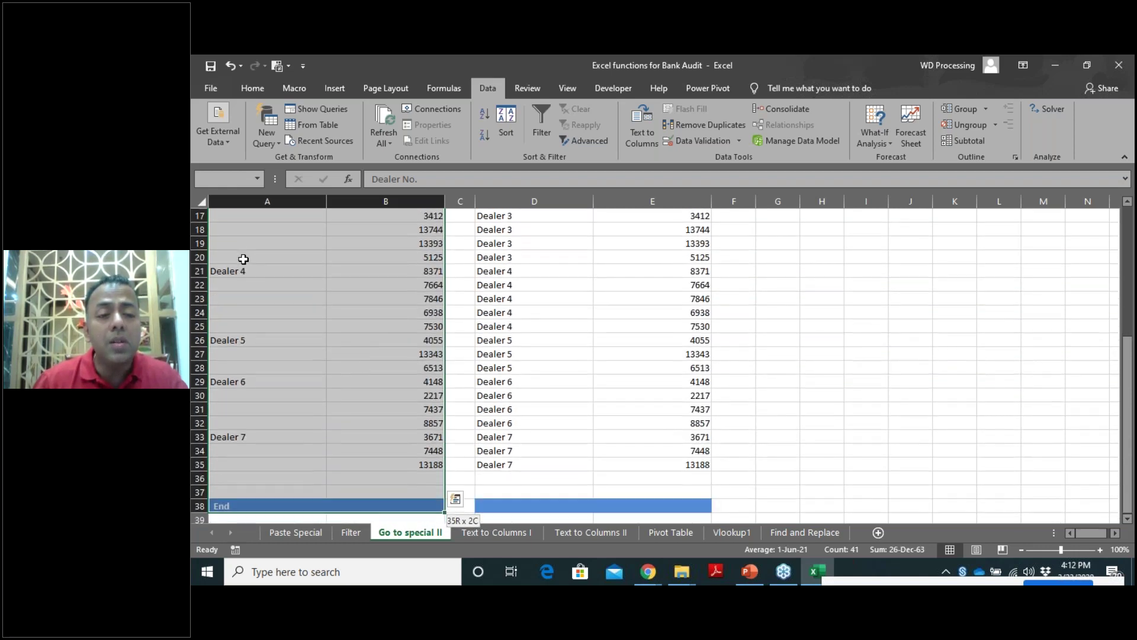
key("shift+Up")
key("shift+Up")
key("shift+Up")
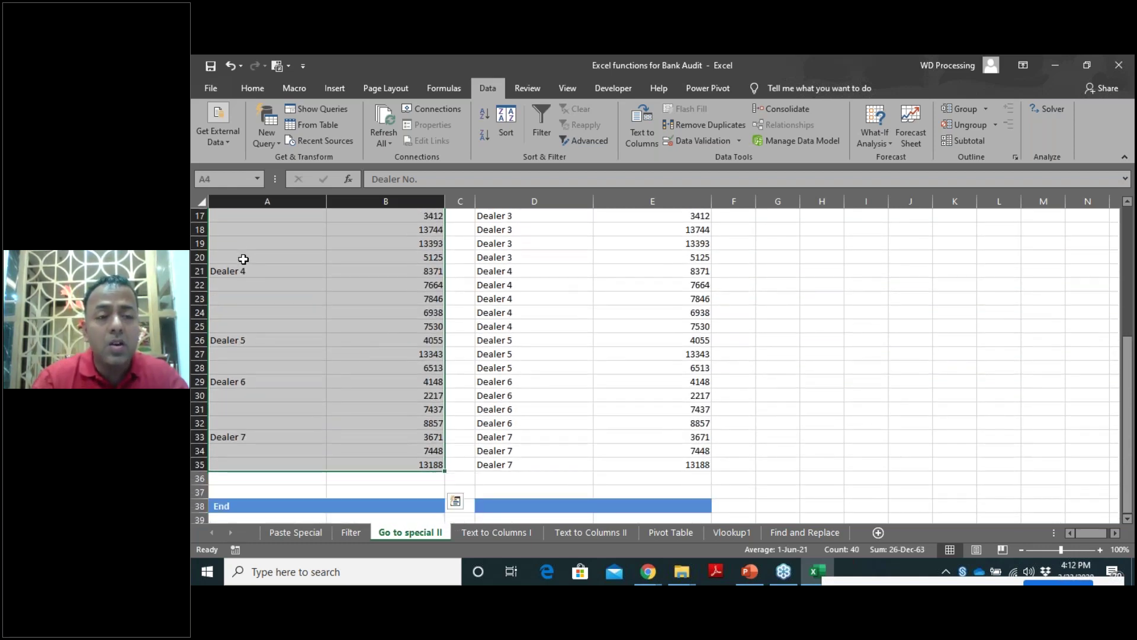
Use Go To Special with Blanks to select only the empty cells in that range.
key("F5")
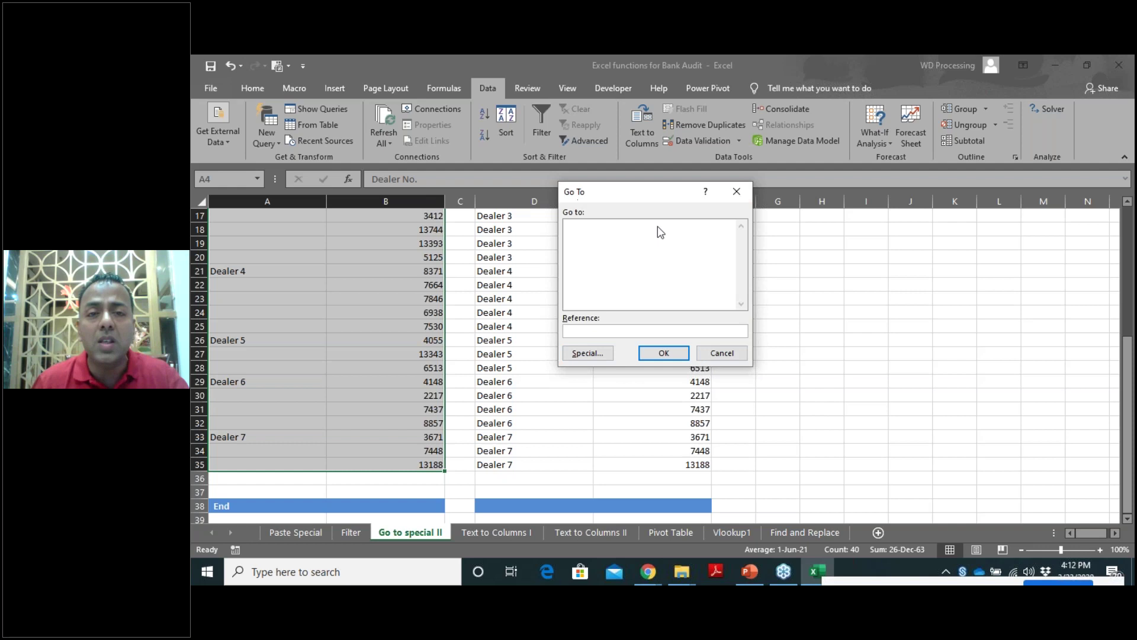
left_click(574, 356)
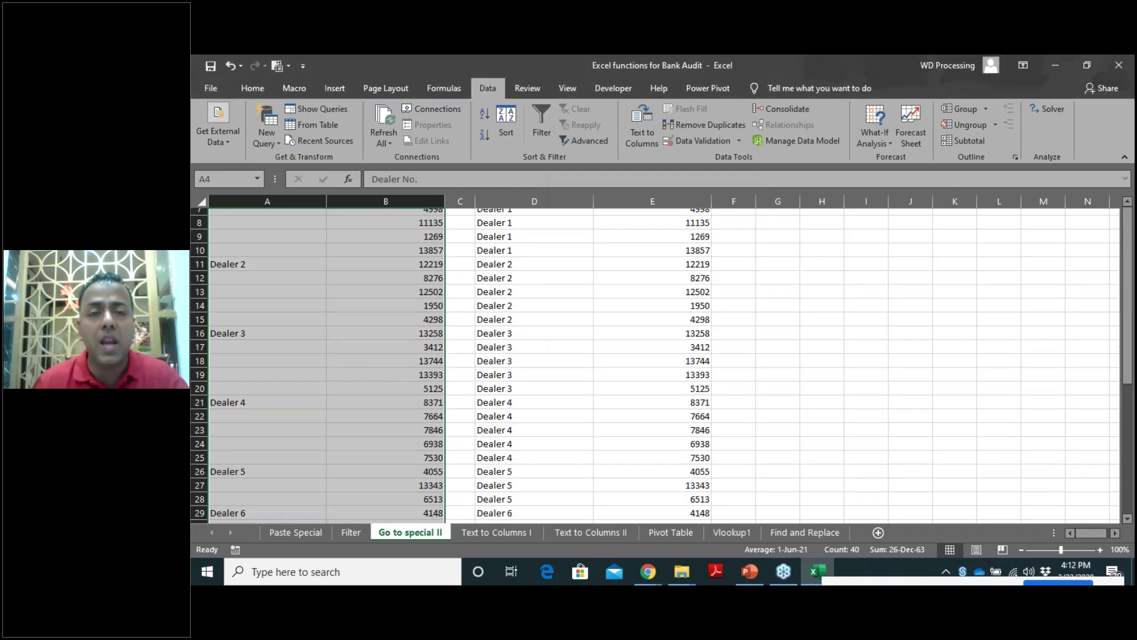
left_click(562, 297)
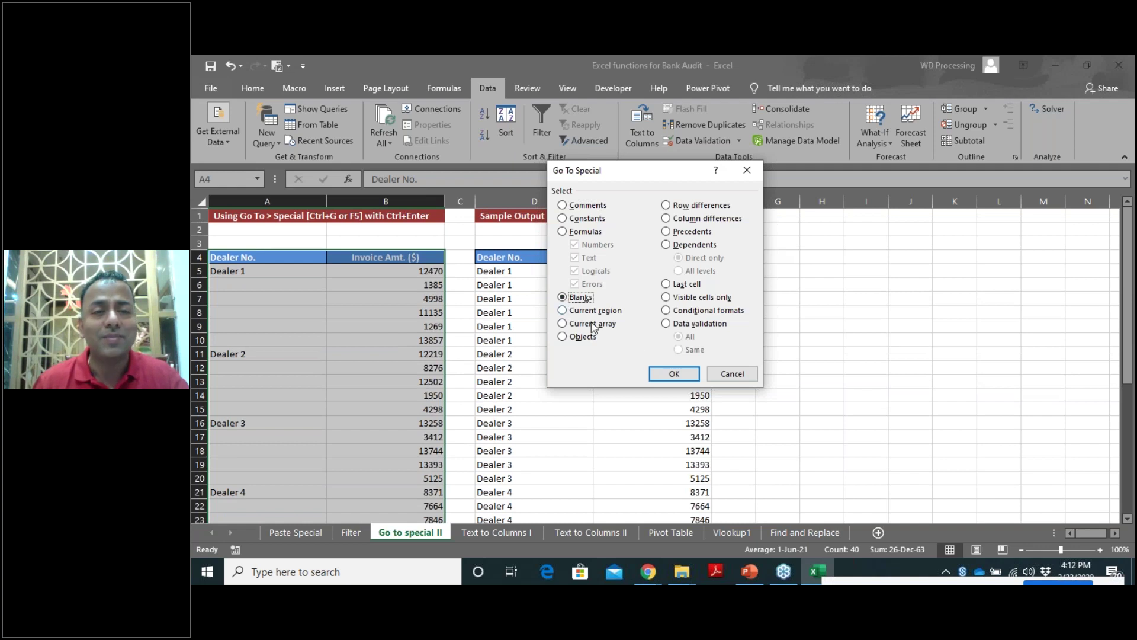
left_click(676, 374)
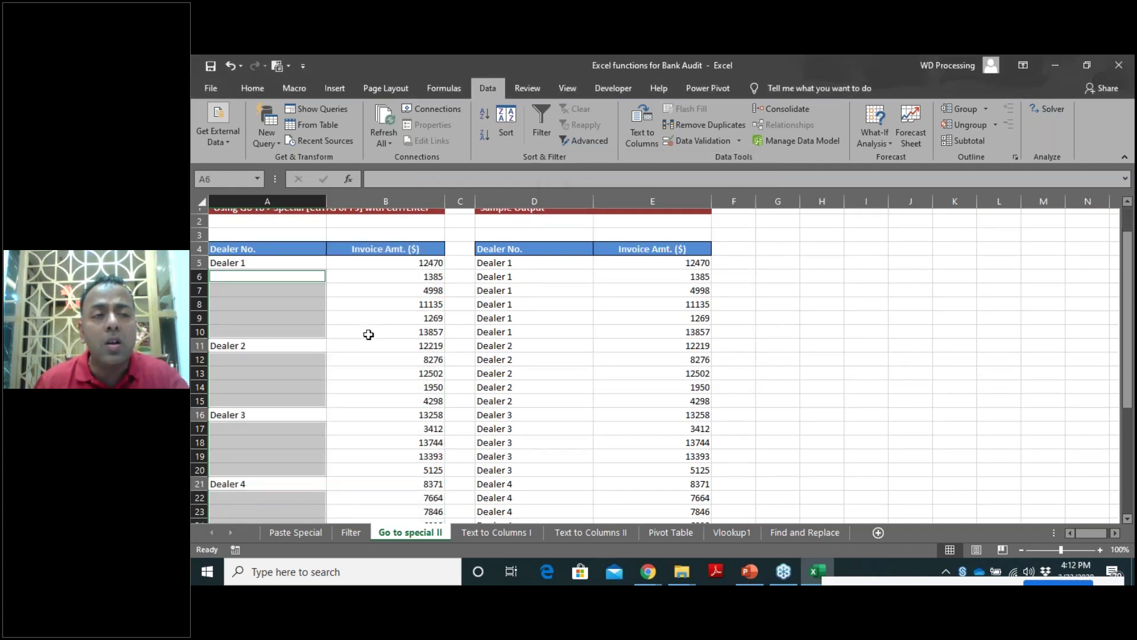
scroll(368, 334, "down", 1)
scroll(368, 334, "down", 1)
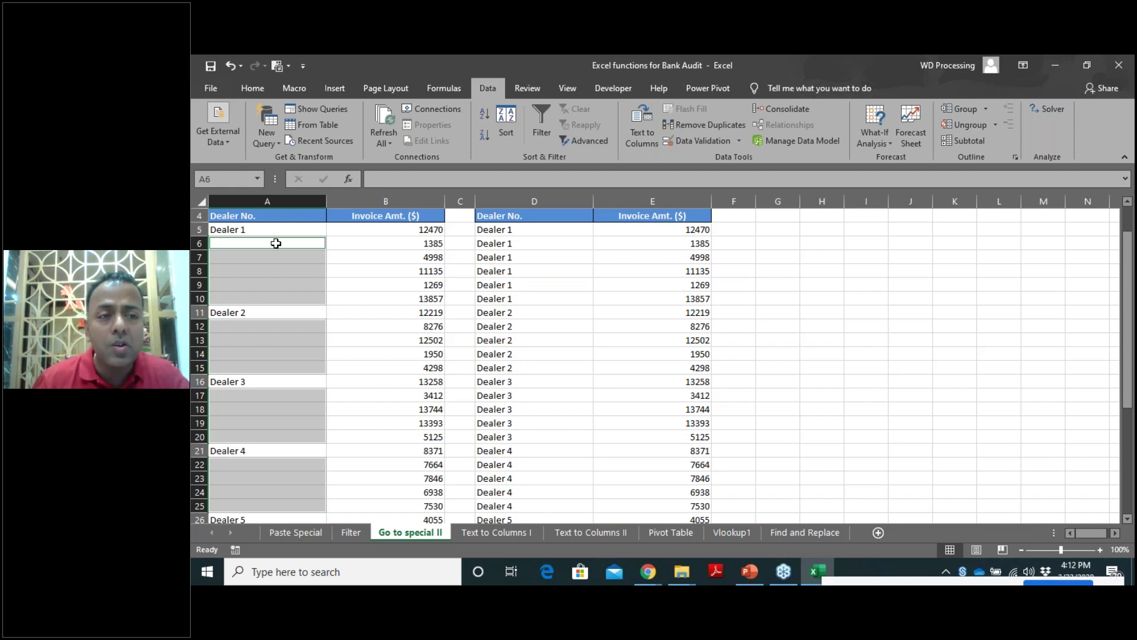
type("d")
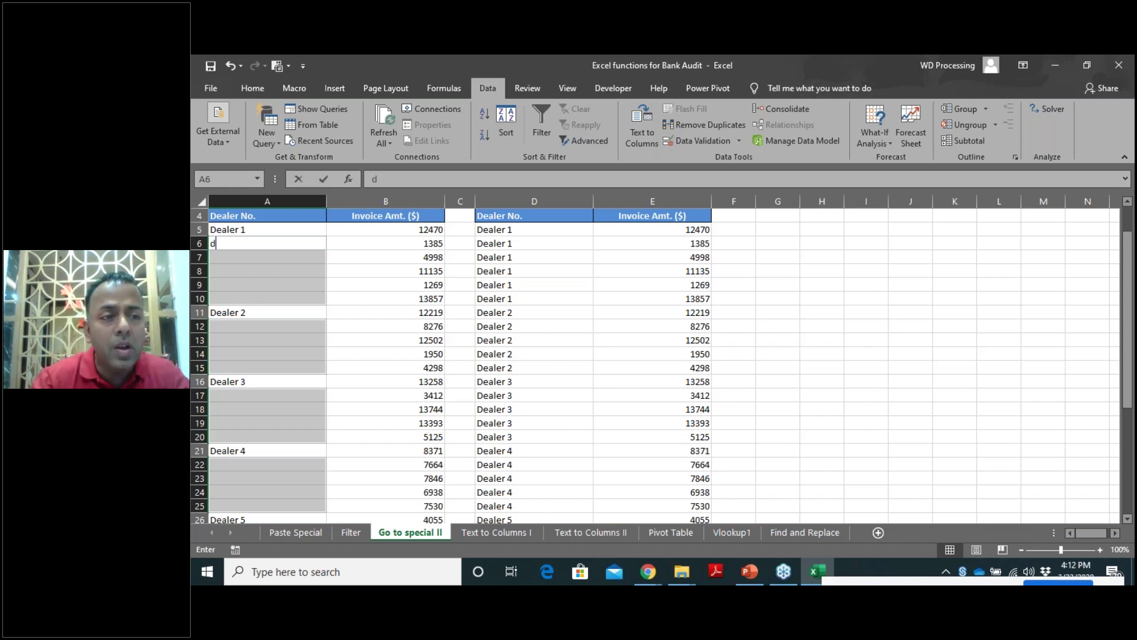
type("ealer1")
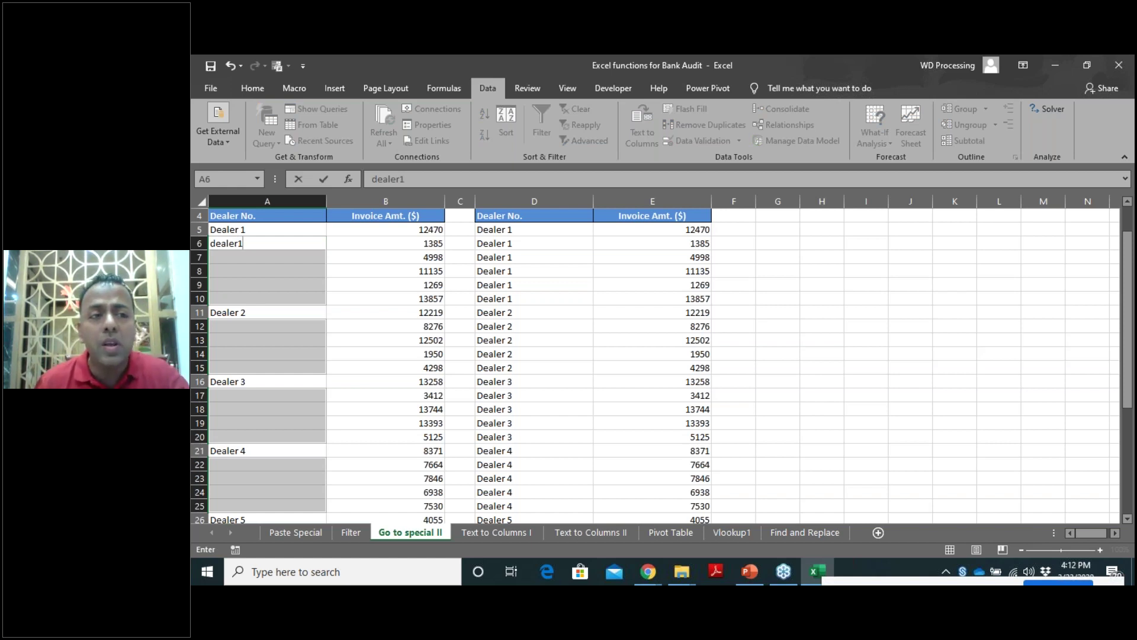
key("Return")
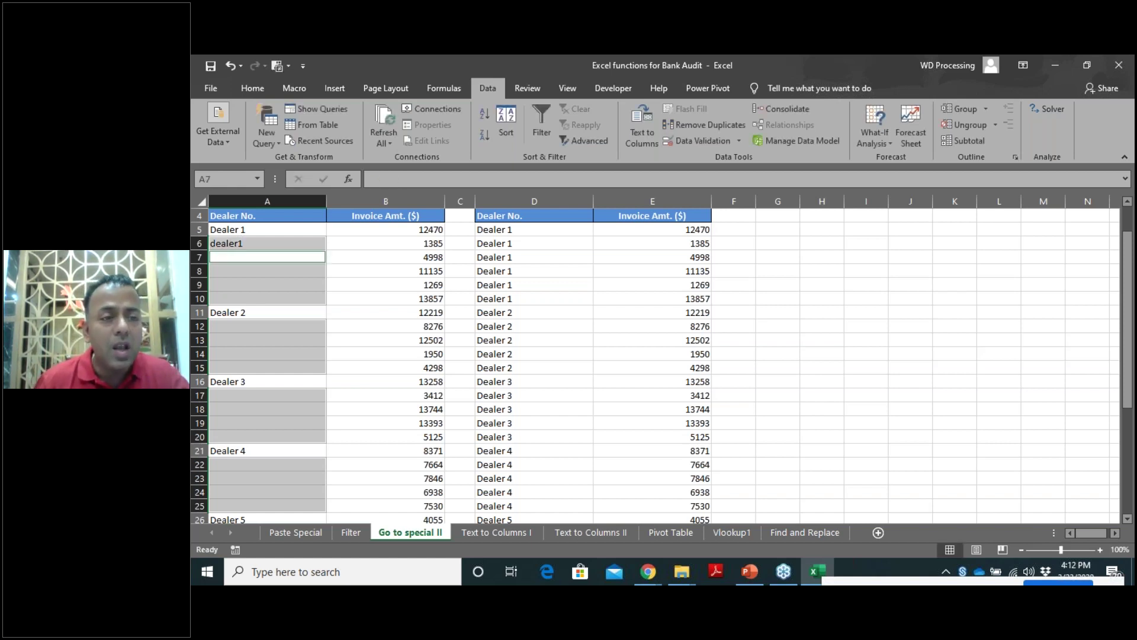
left_click(267, 244)
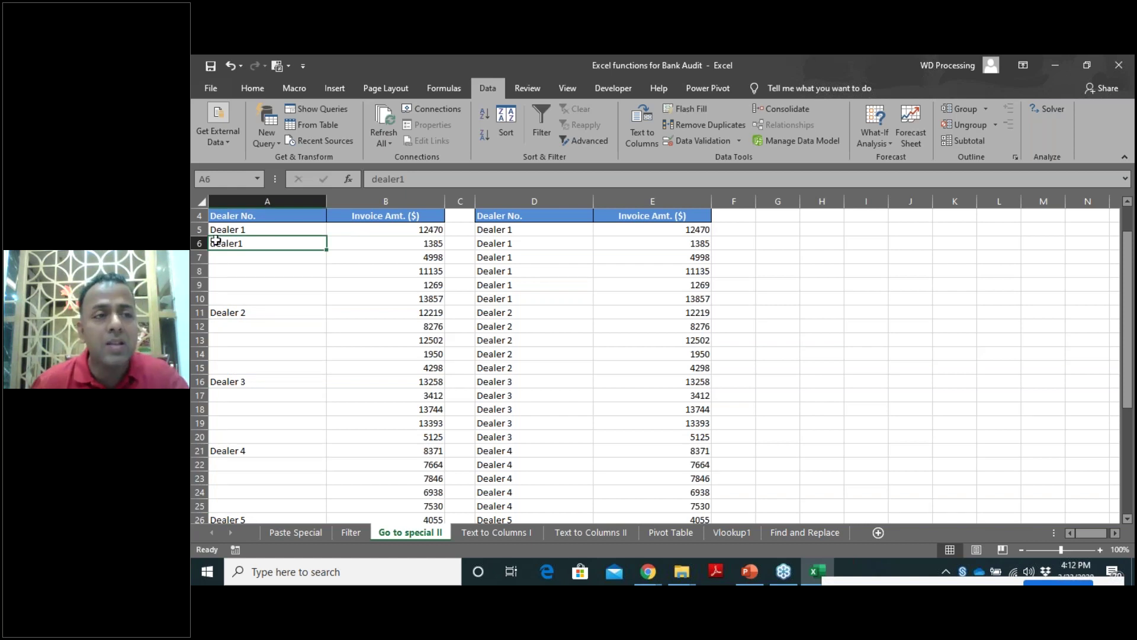
key("Delete")
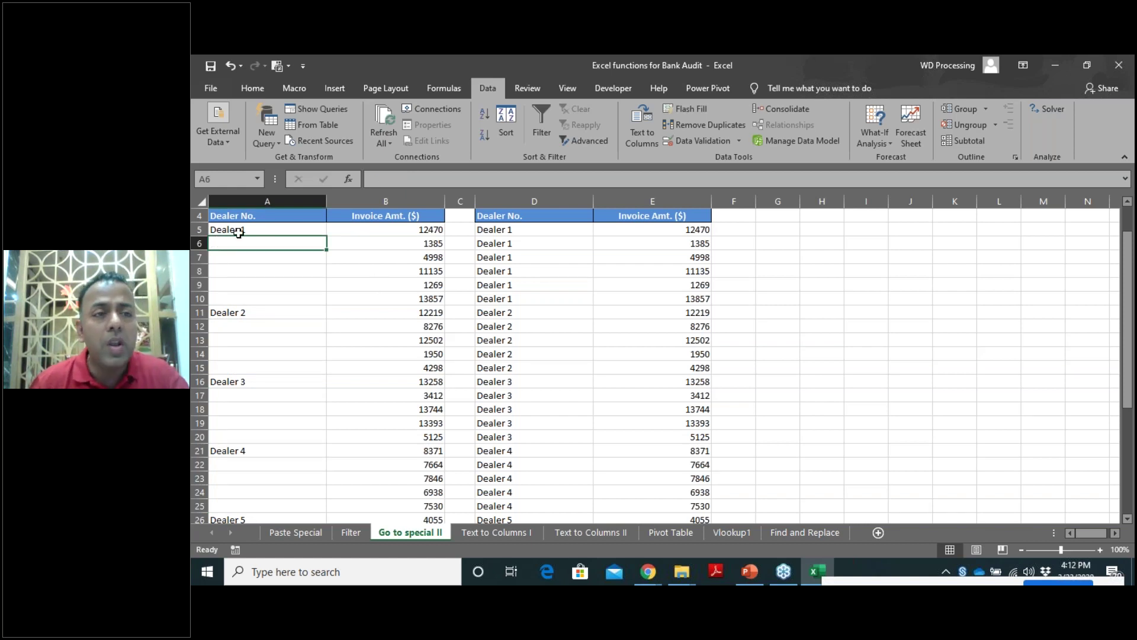
left_click(240, 230)
left_click(241, 216)
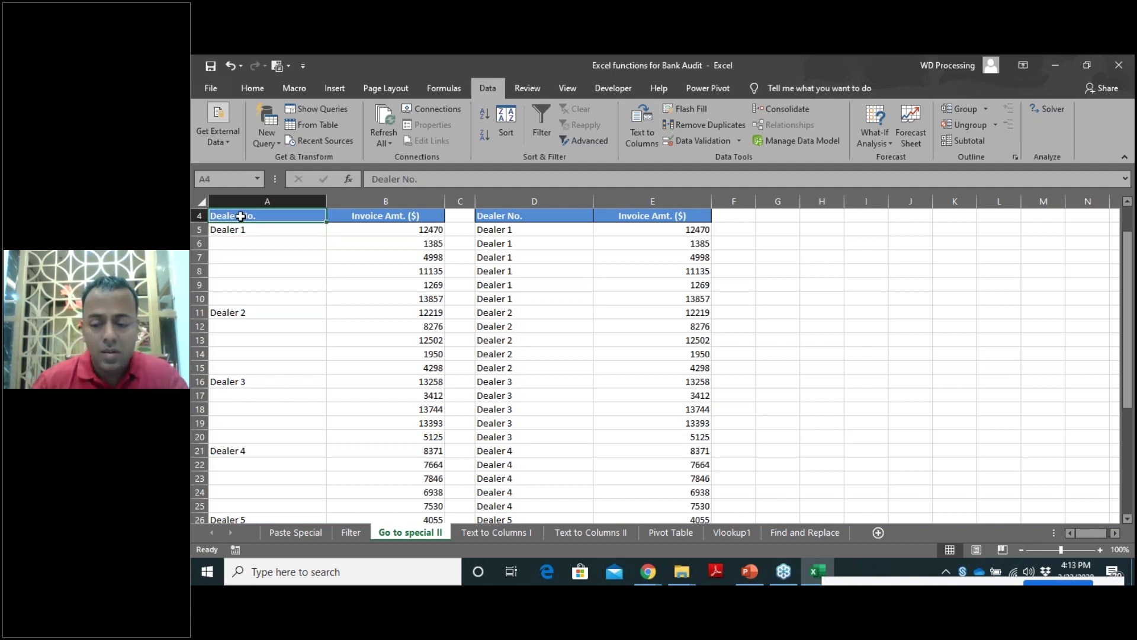
Reselect the dealer table range A4:B35.
key("shift+Right")
key("shift+Down")
key("shift+Down")
key("shift+Down")
key("shift+Down")
key("shift+Down")
key("shift+Down")
key("shift+Down")
key("shift+Down")
key("shift+Down")
key("shift+Down")
key("shift+Down")
key("shift+Down")
key("shift+Down")
key("shift+Down")
key("shift+Down")
key("shift+Down")
key("shift+Down")
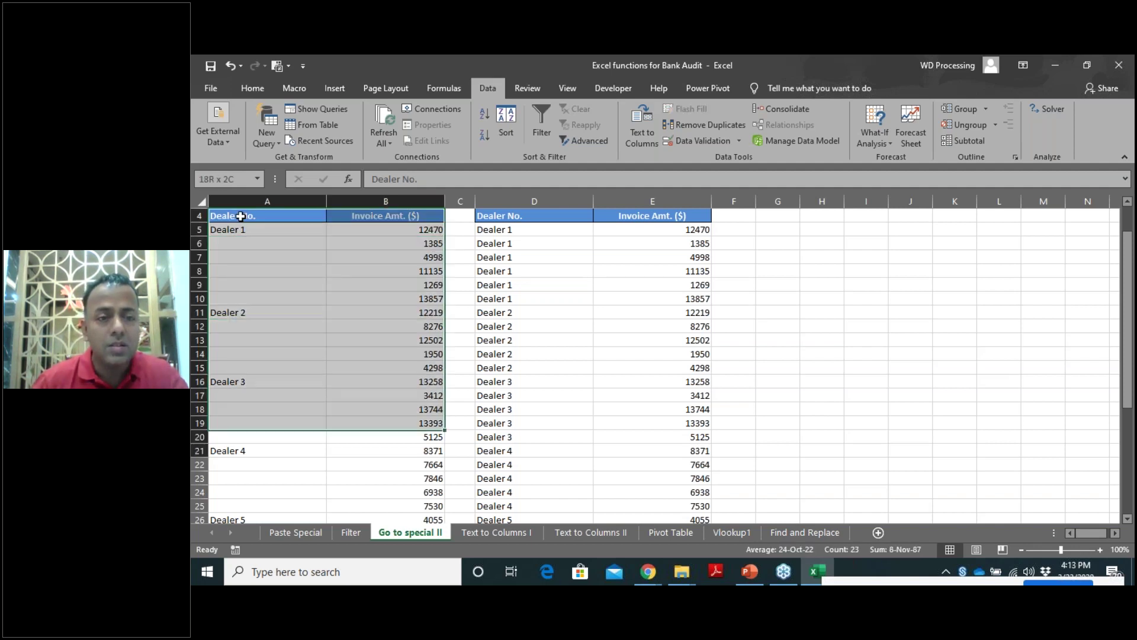
key("shift+Down")
key("shift+Down")
key("shift+Down")
key("shift+Down")
key("shift+Down")
key("shift+Down")
key("shift+Down")
key("shift+Down")
key("shift+Down")
key("shift+Down")
key("shift+Down")
key("shift+Down")
key("shift+Down")
key("shift+Down")
key("shift+Down")
key("shift+Down")
key("shift+Down")
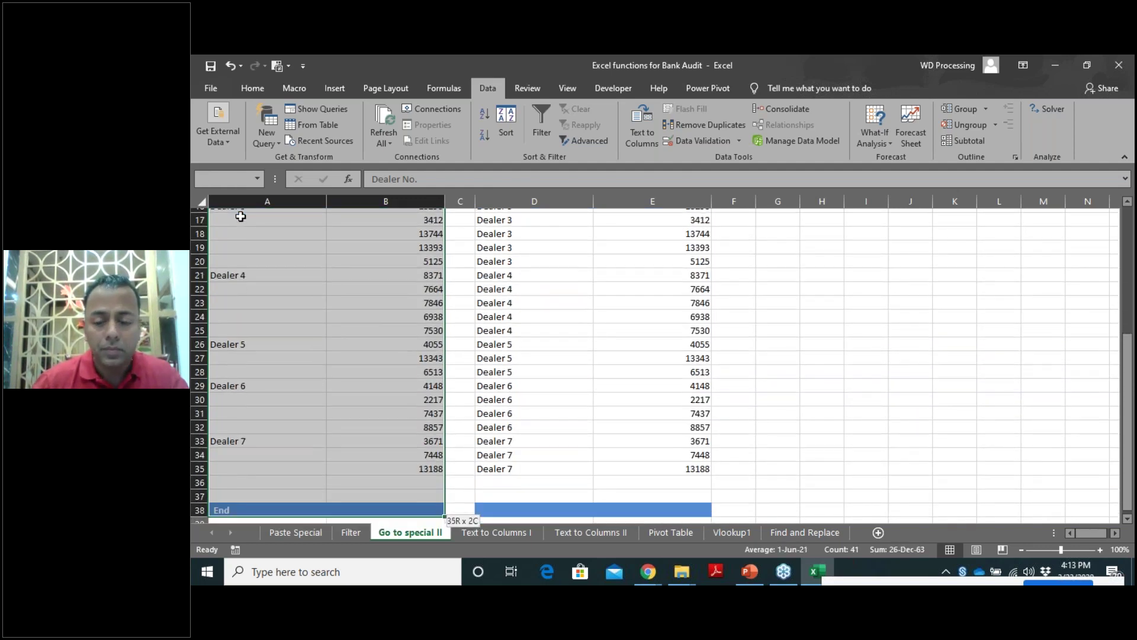
key("shift+Up")
key("shift+Up")
key("shift+Up")
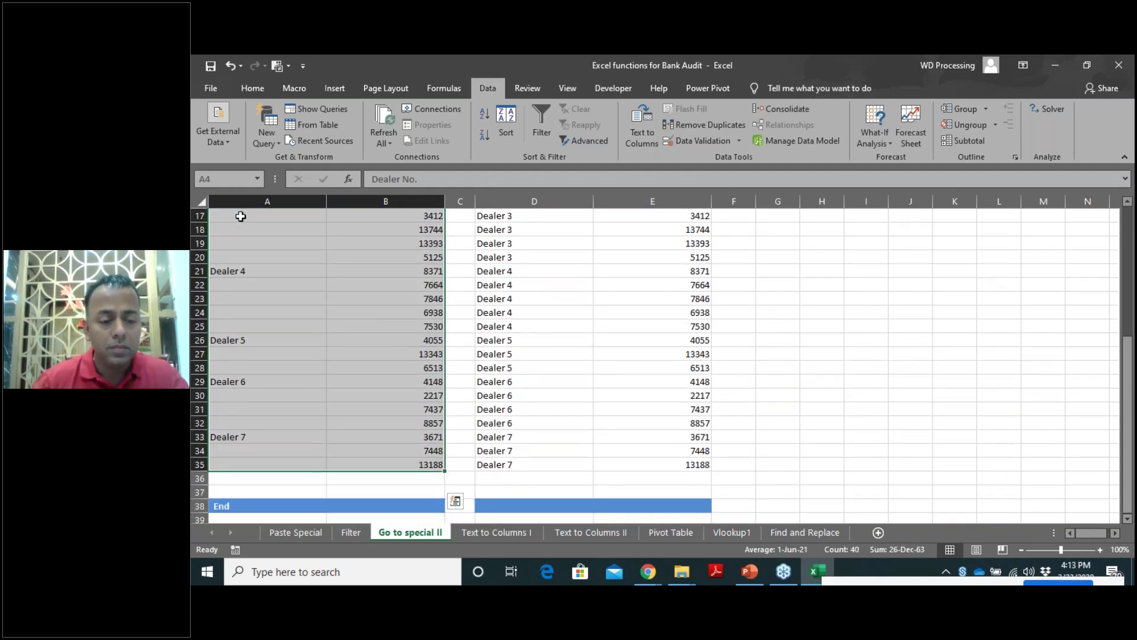
Select only the blank cells via Go To Special and begin editing the first one.
key("F5")
left_click(586, 354)
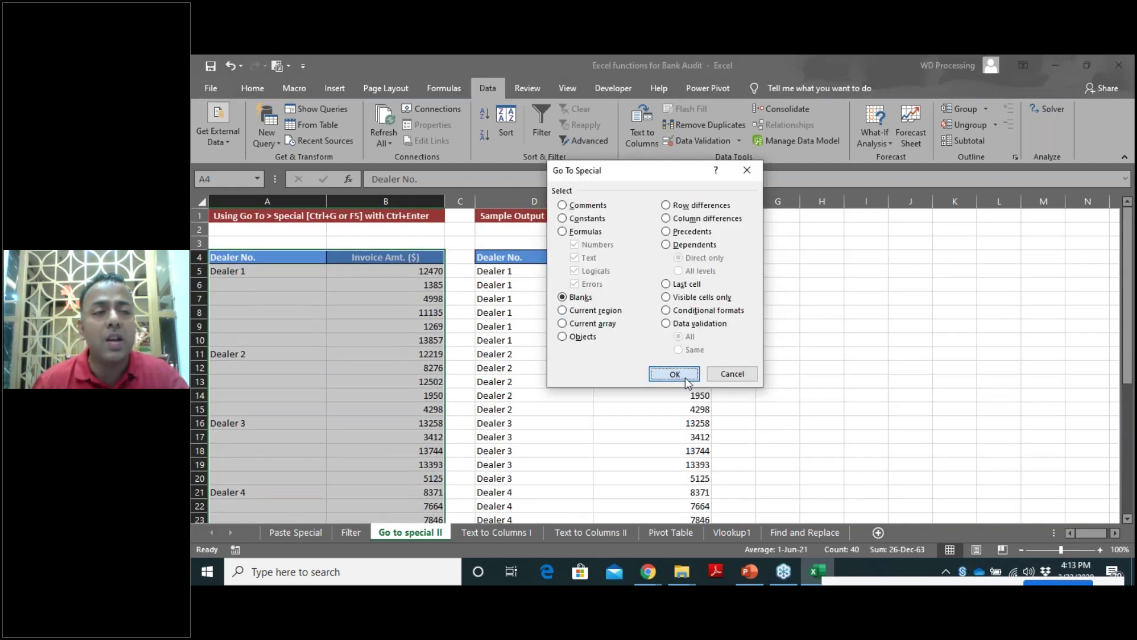
left_click(685, 379)
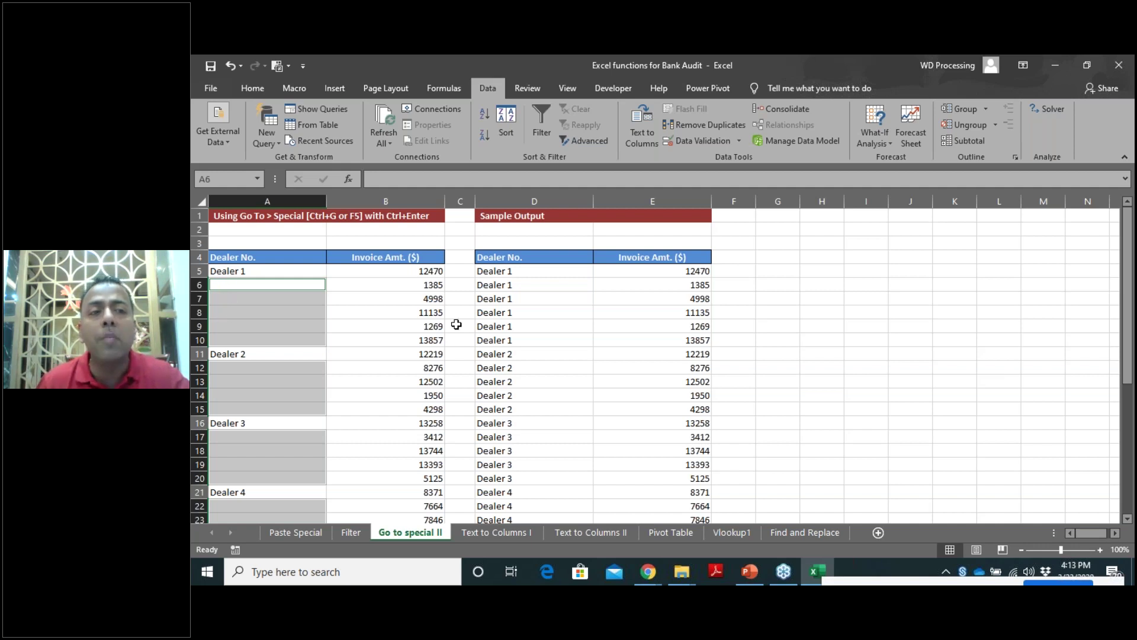
key("F2")
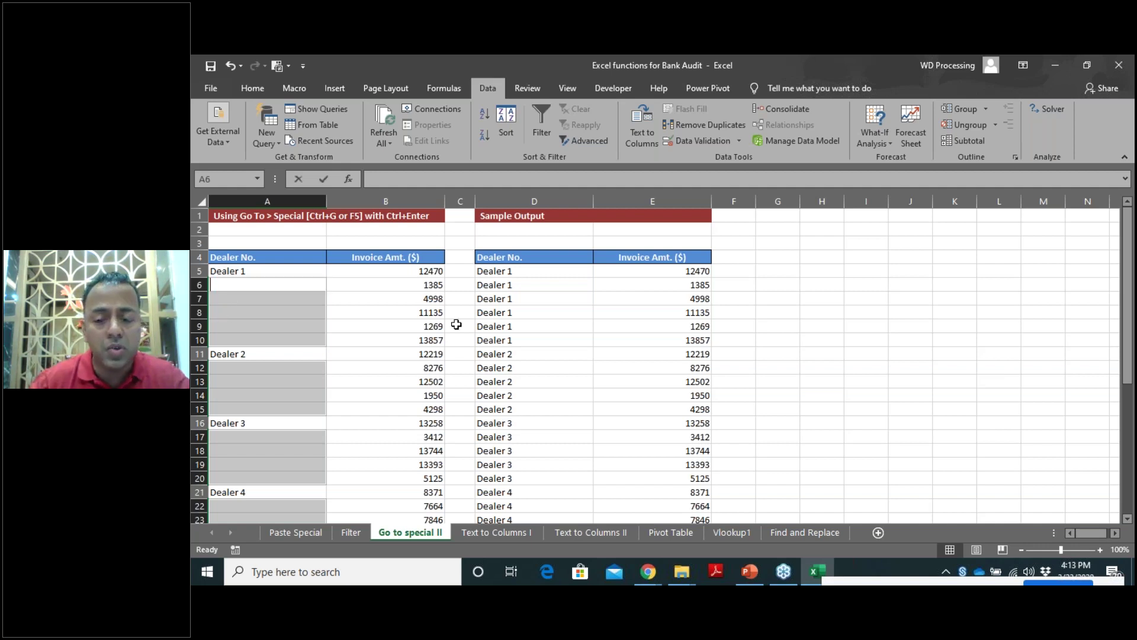
Enter an = formula referencing the cell above into all blank Dealer No. cells with Ctrl+Enter.
type("=")
key("Up")
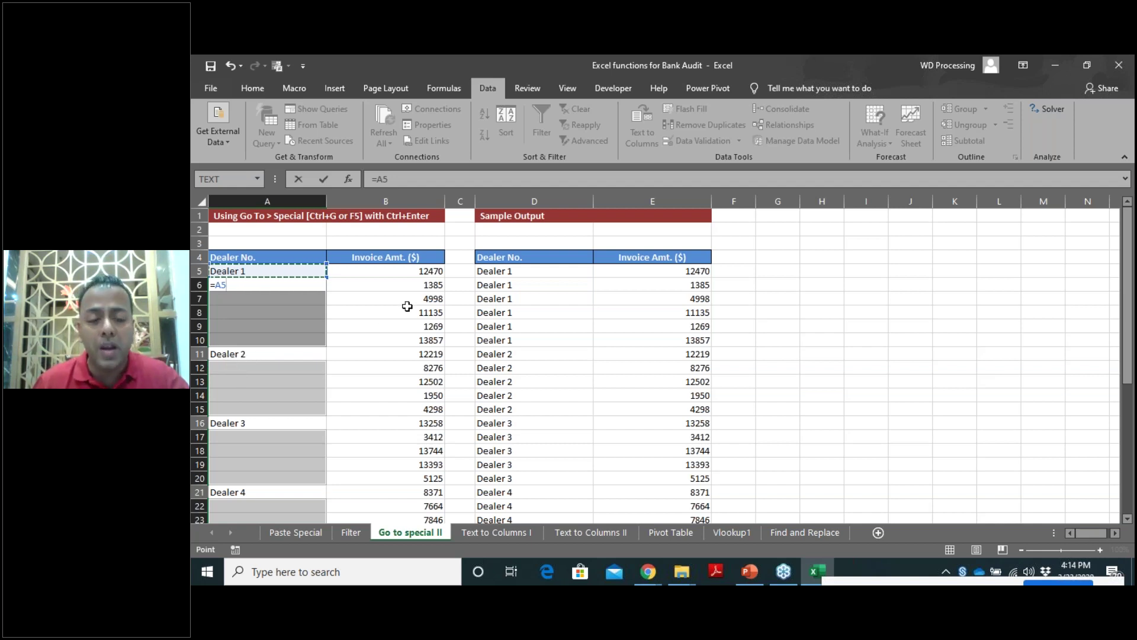
key("ctrl+Return")
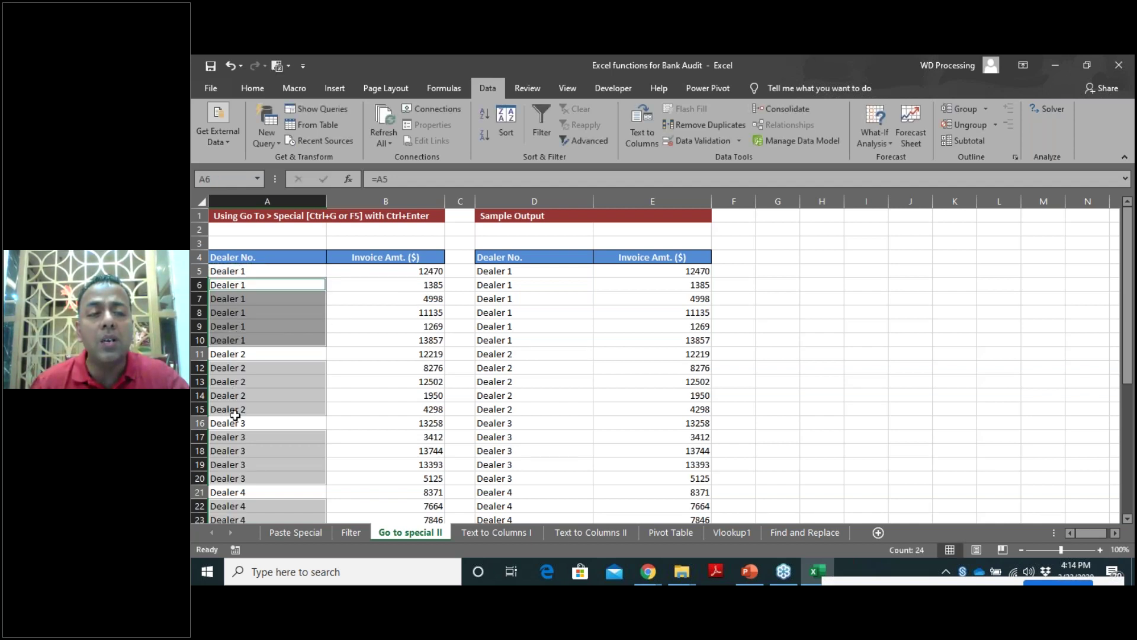
scroll(253, 392, "down", 2)
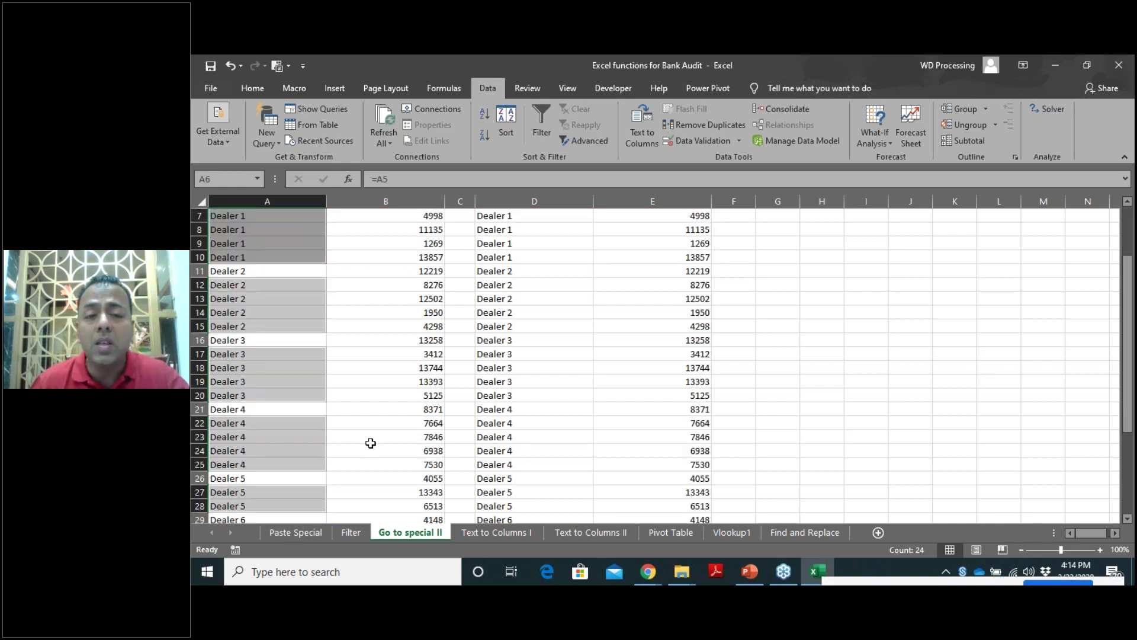
scroll(371, 443, "up", 2)
left_click(805, 312)
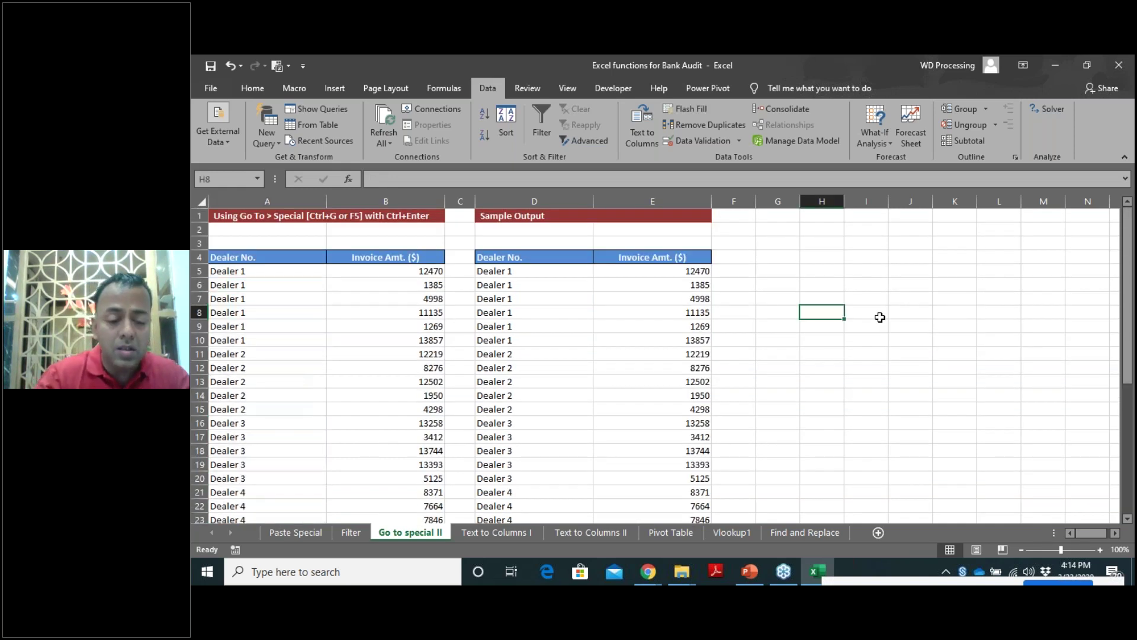
Type the note 'Ctrl ente' into H8.
type("Ctrl")
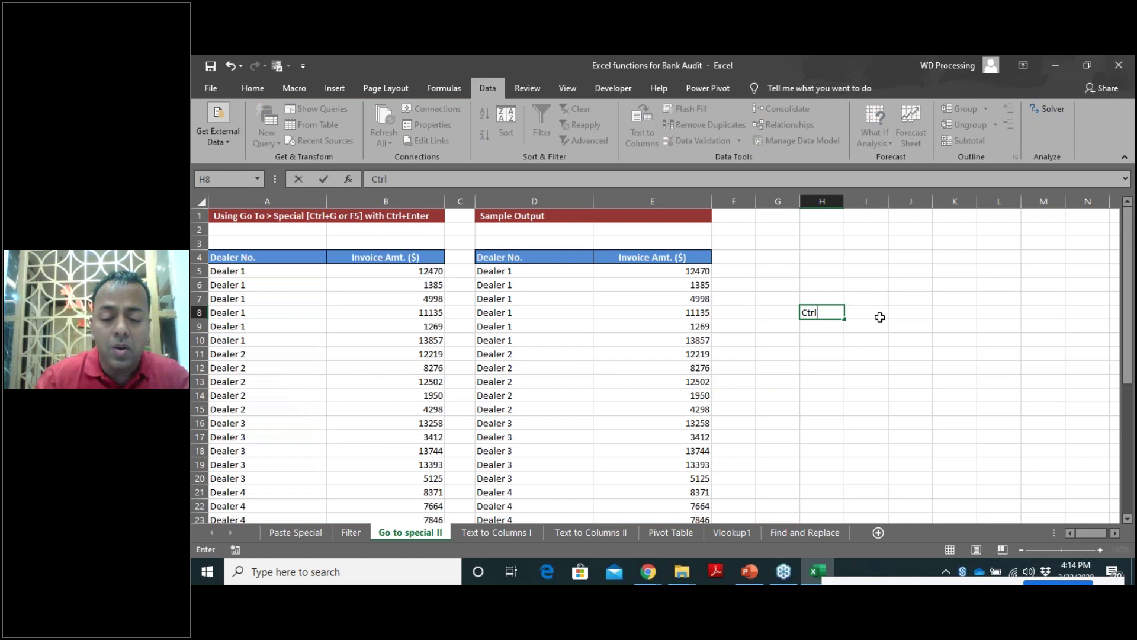
type(" enter")
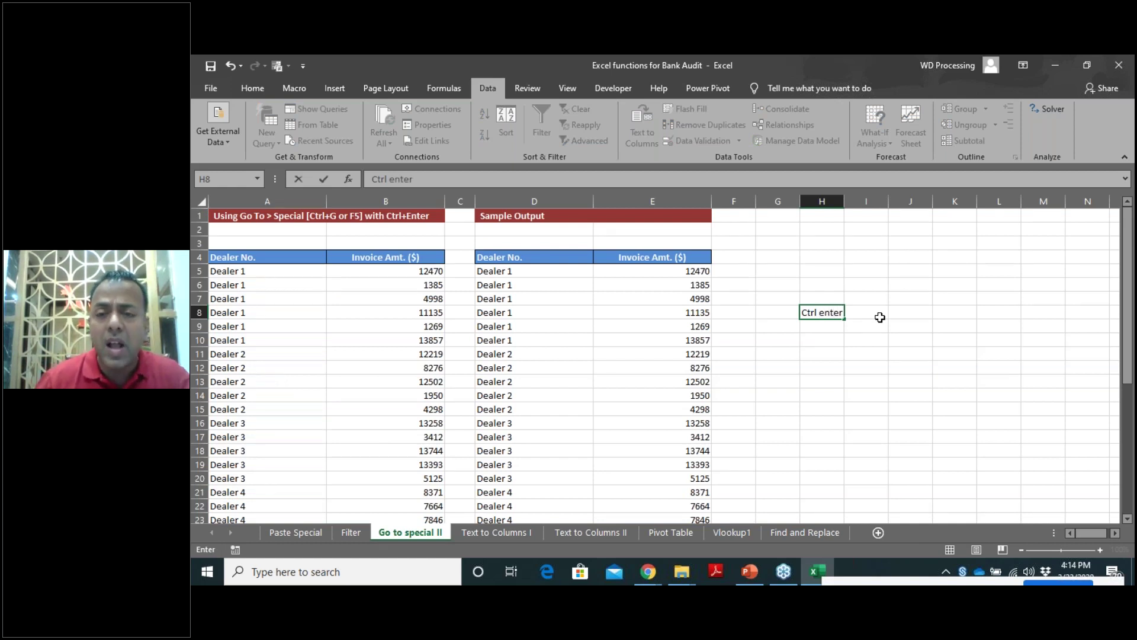
key("Return")
left_click(823, 340)
Fill every cell of H10:M17 with ICAI at once, then go to the Text to Columns I sheet.
left_click_drag(845, 376, 1035, 442)
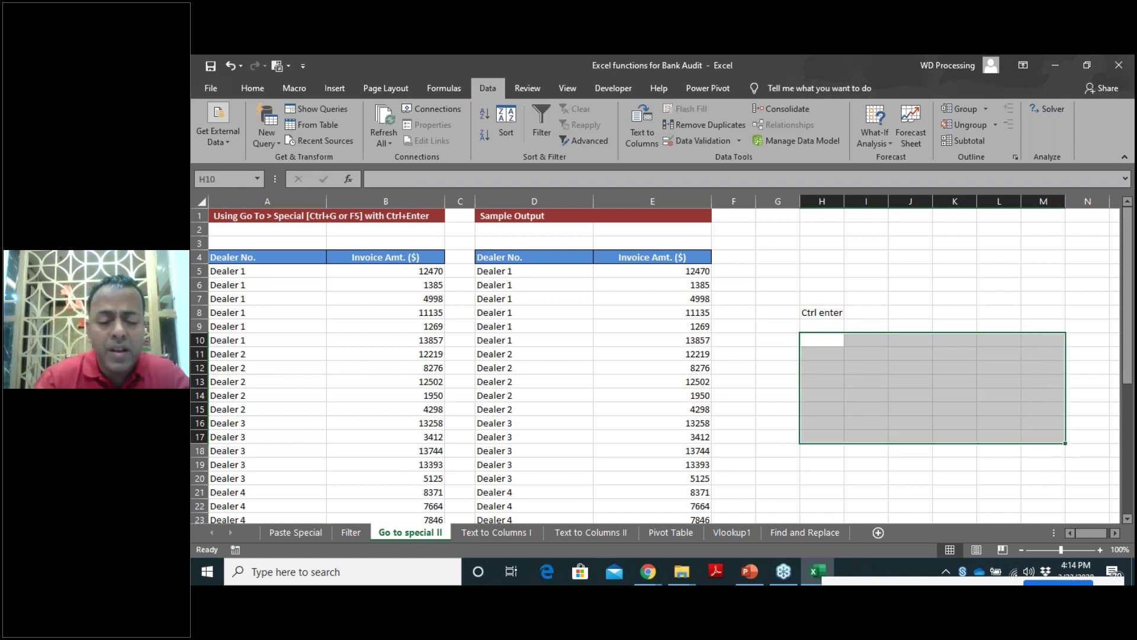
type("ICAI")
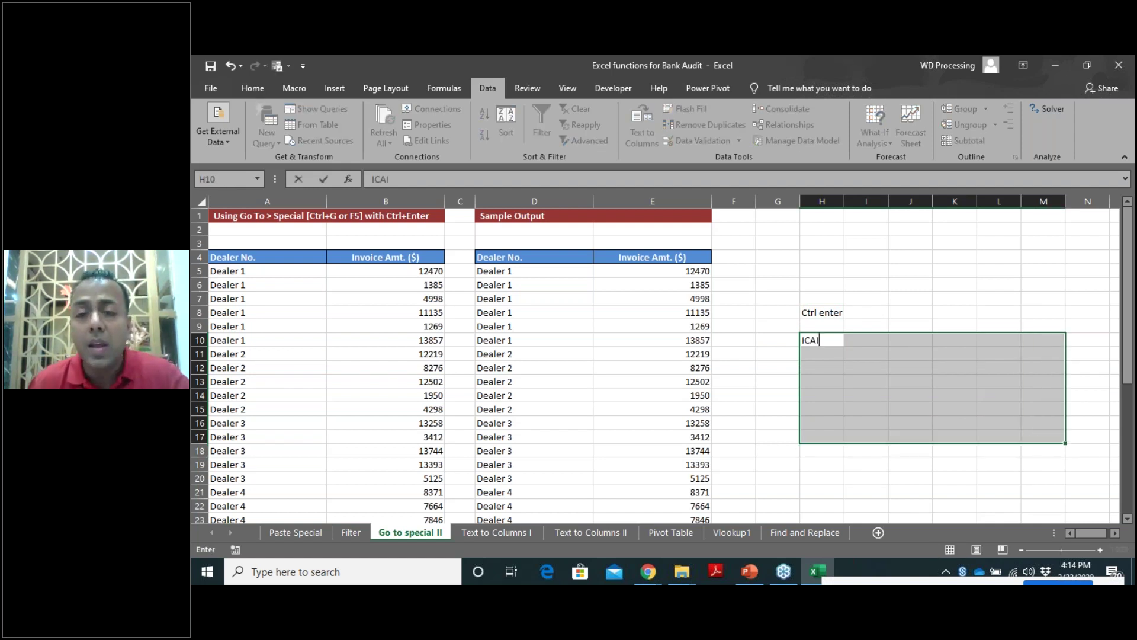
key("ctrl+Return")
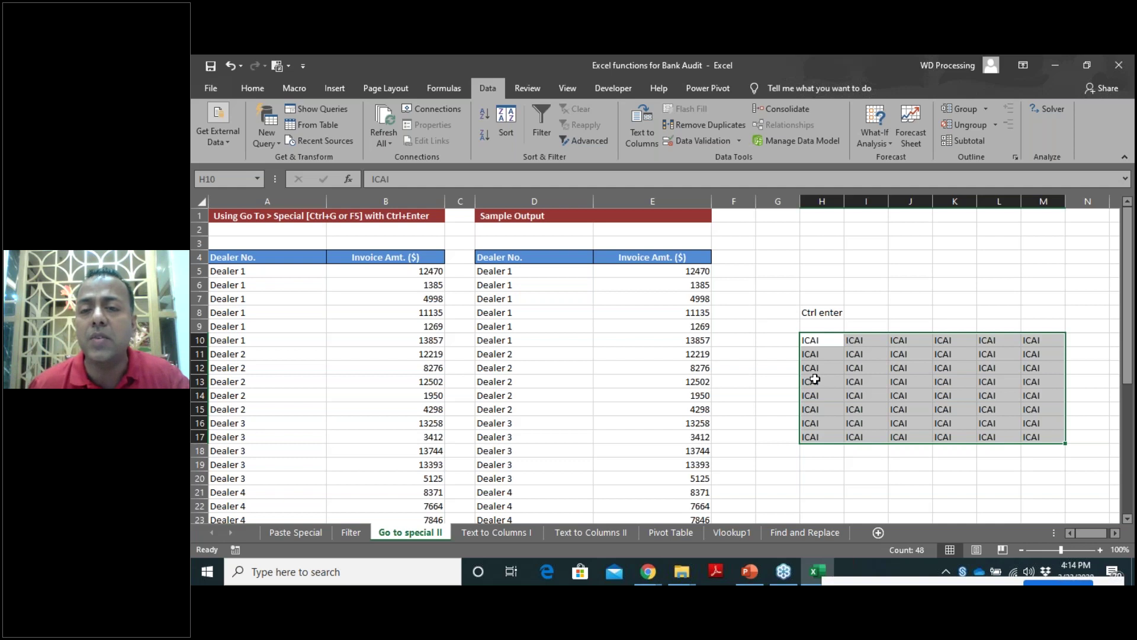
left_click(829, 315)
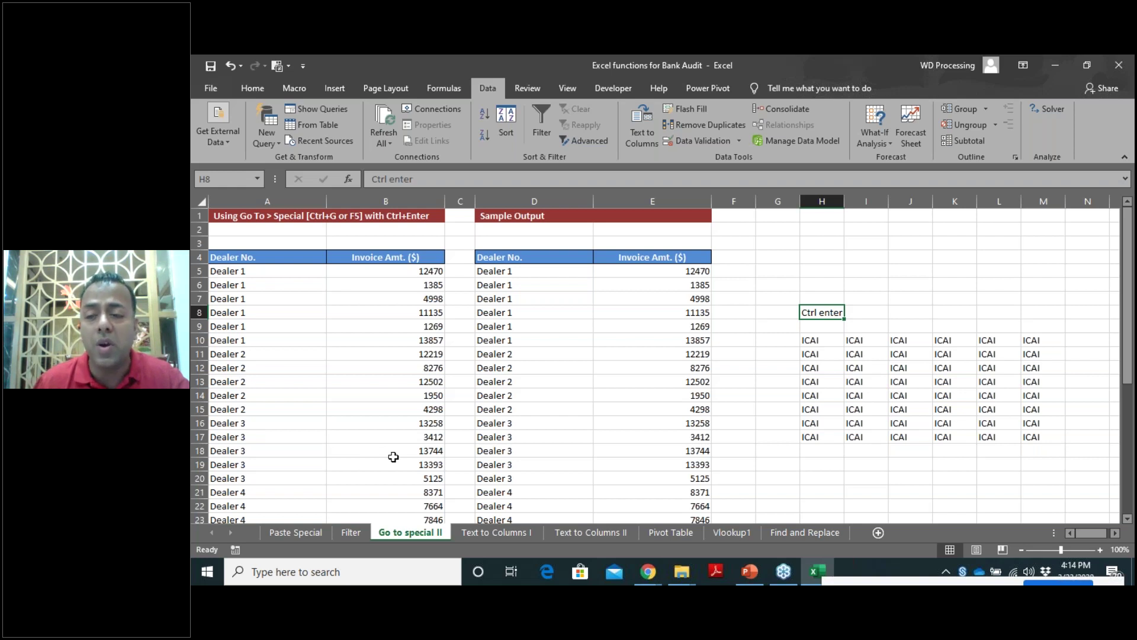
left_click(497, 533)
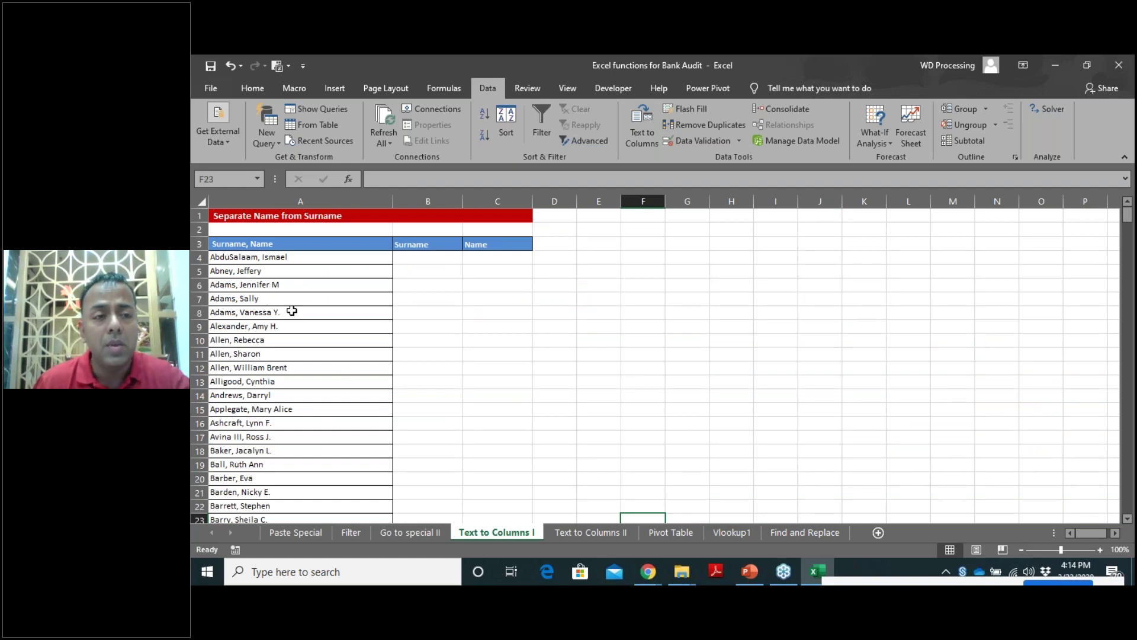
scroll(289, 317, "down", 2)
scroll(289, 348, "up", 2)
left_click_drag(249, 257, 261, 423)
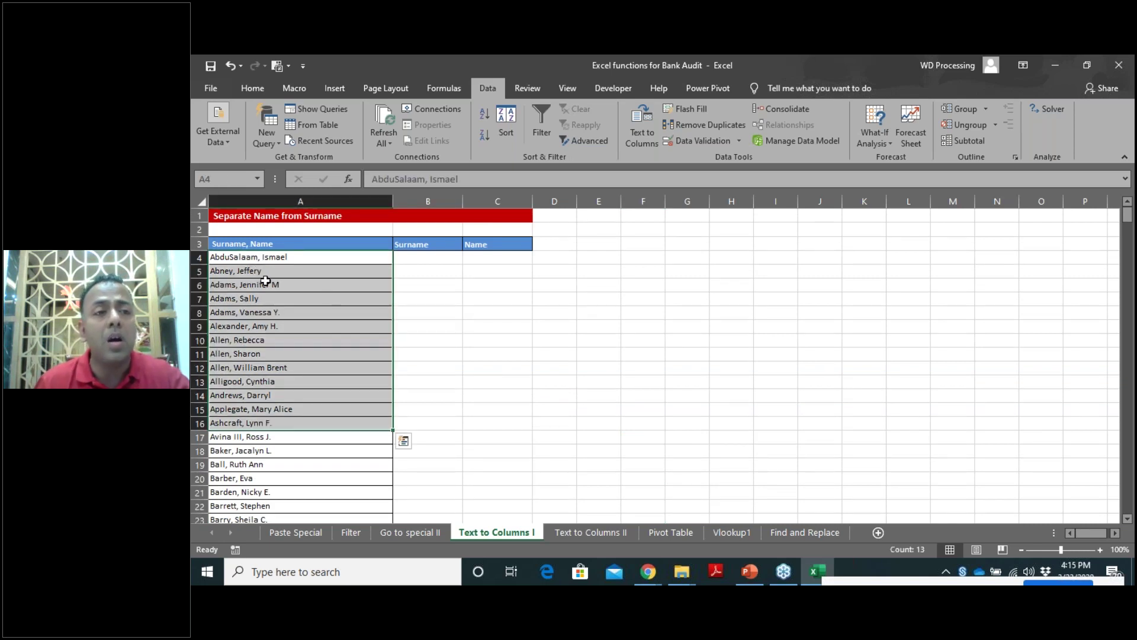
left_click(425, 262)
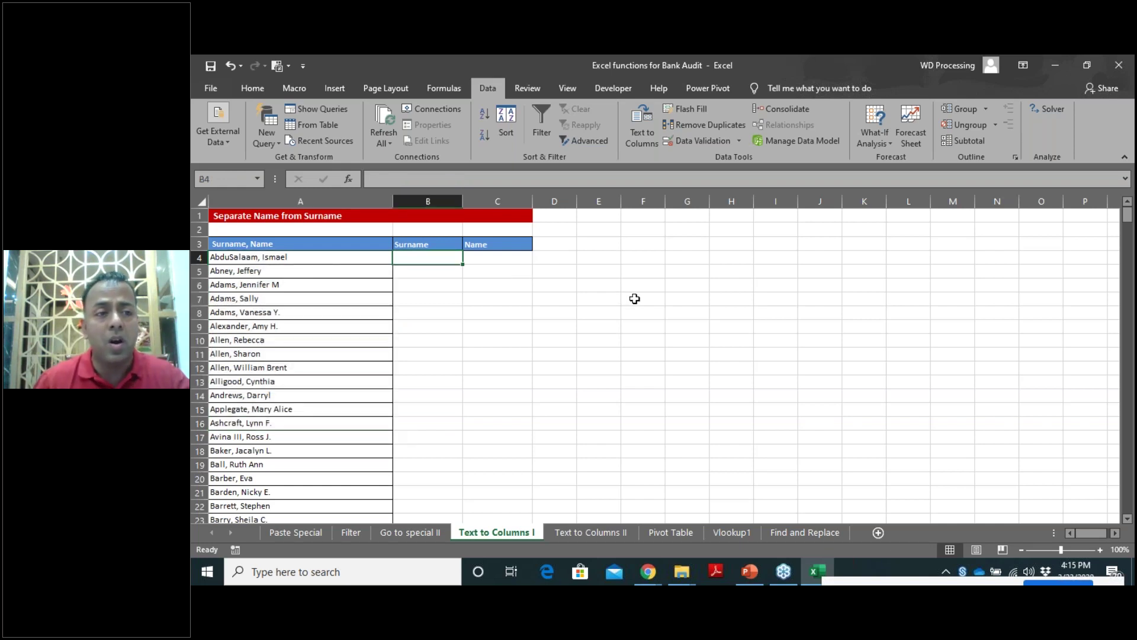
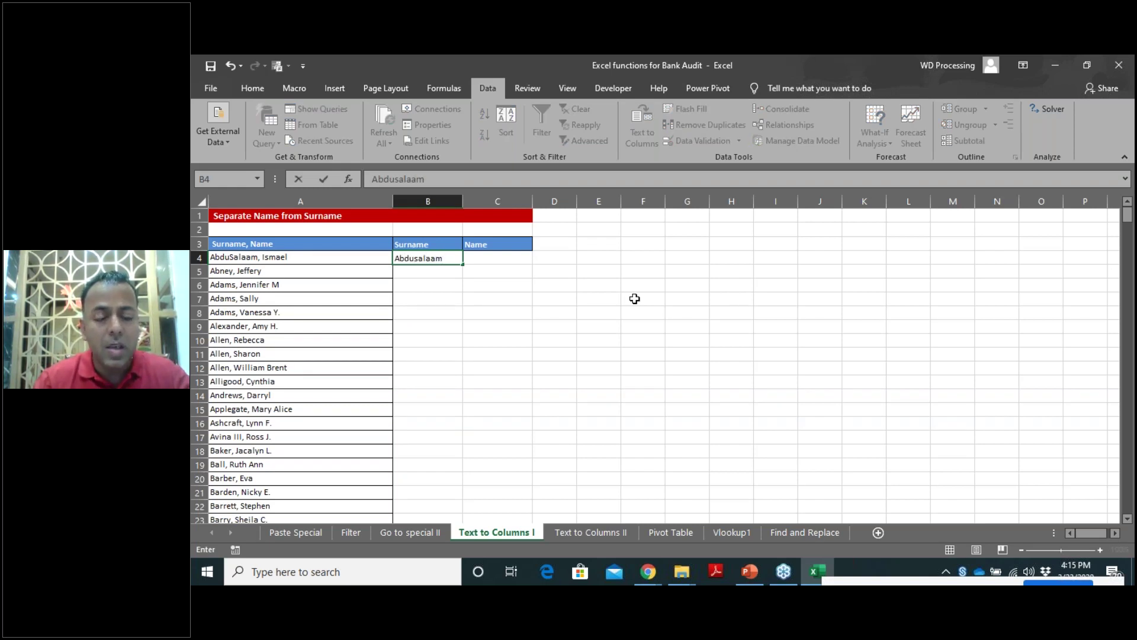
key("Tab")
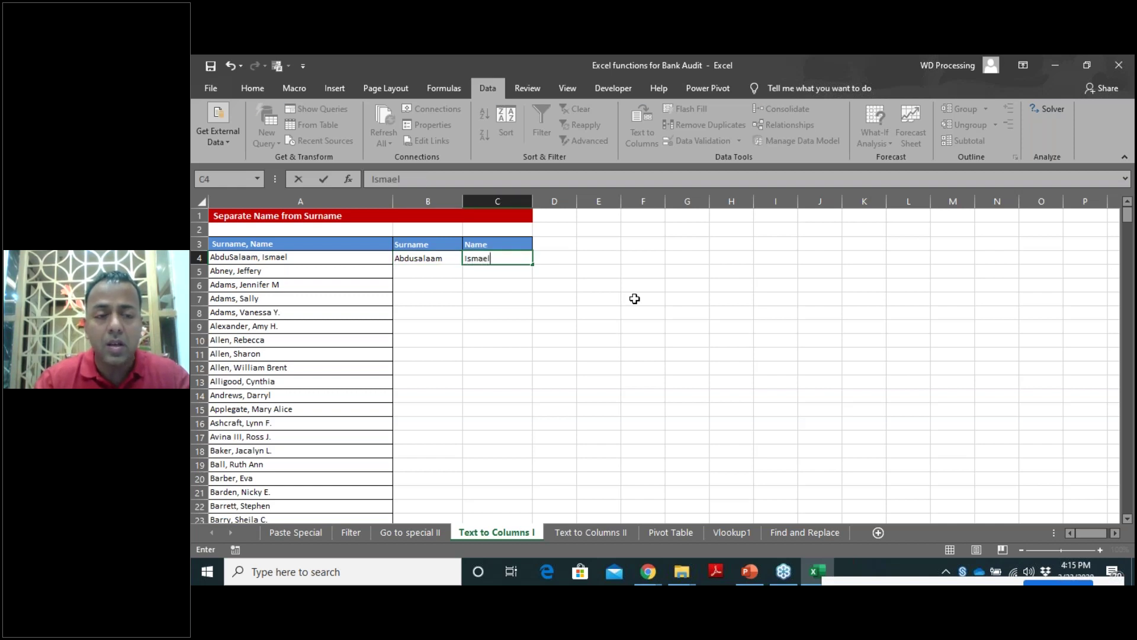
left_click_drag(414, 258, 495, 258)
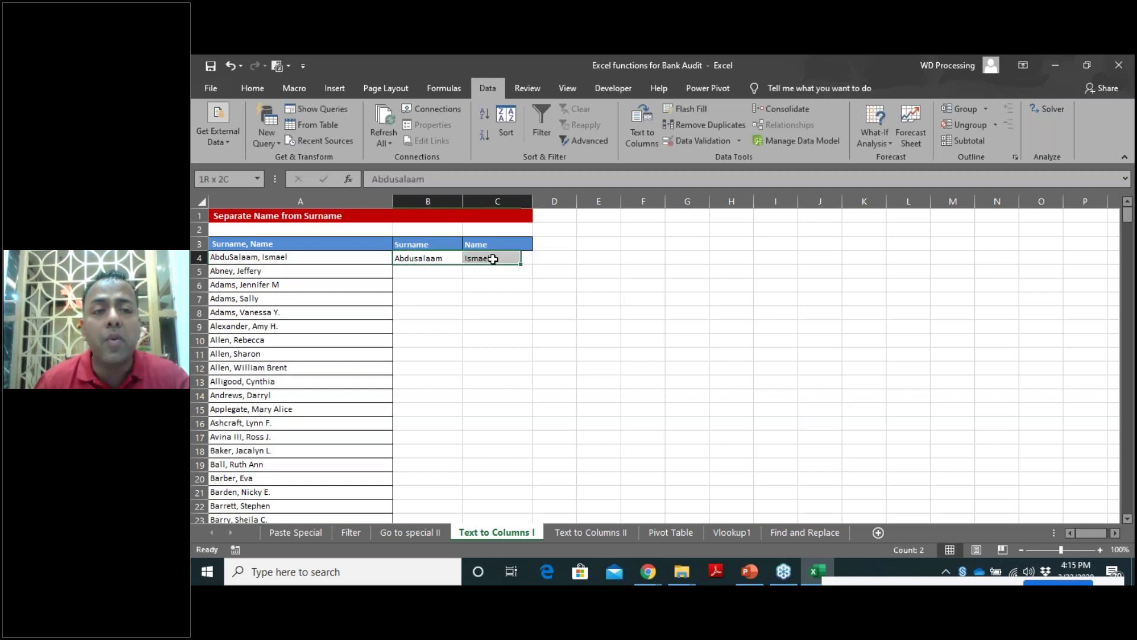
key("Delete")
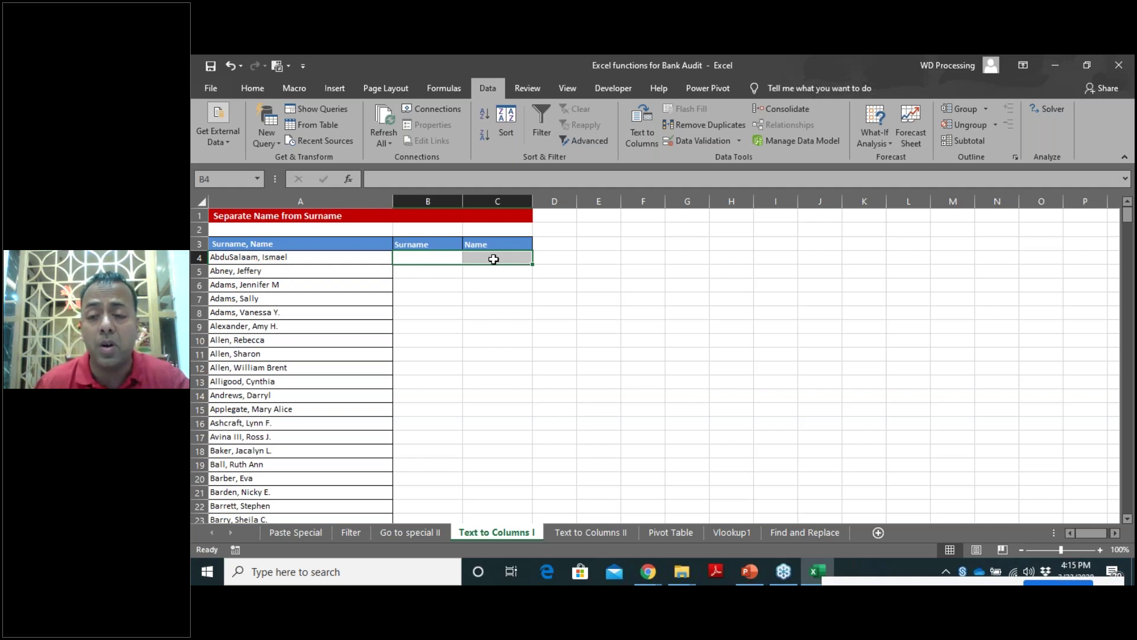
left_click(436, 270)
left_click(265, 245)
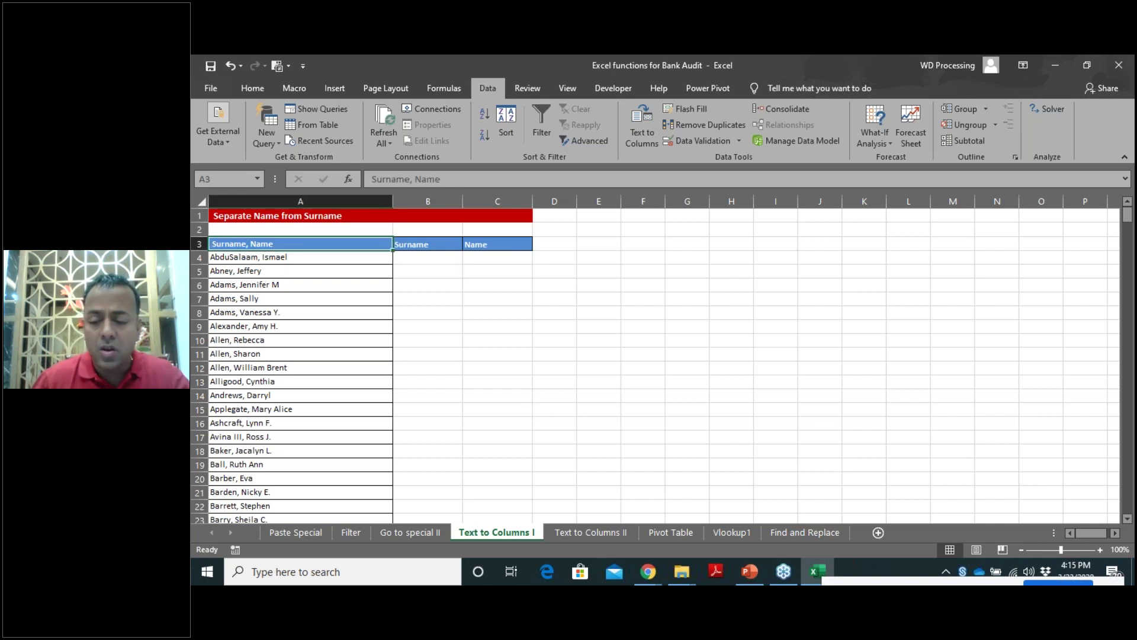
Select the combined names in column A and set Text to Columns to split at commas, not tabs.
key("ctrl+shift+Down")
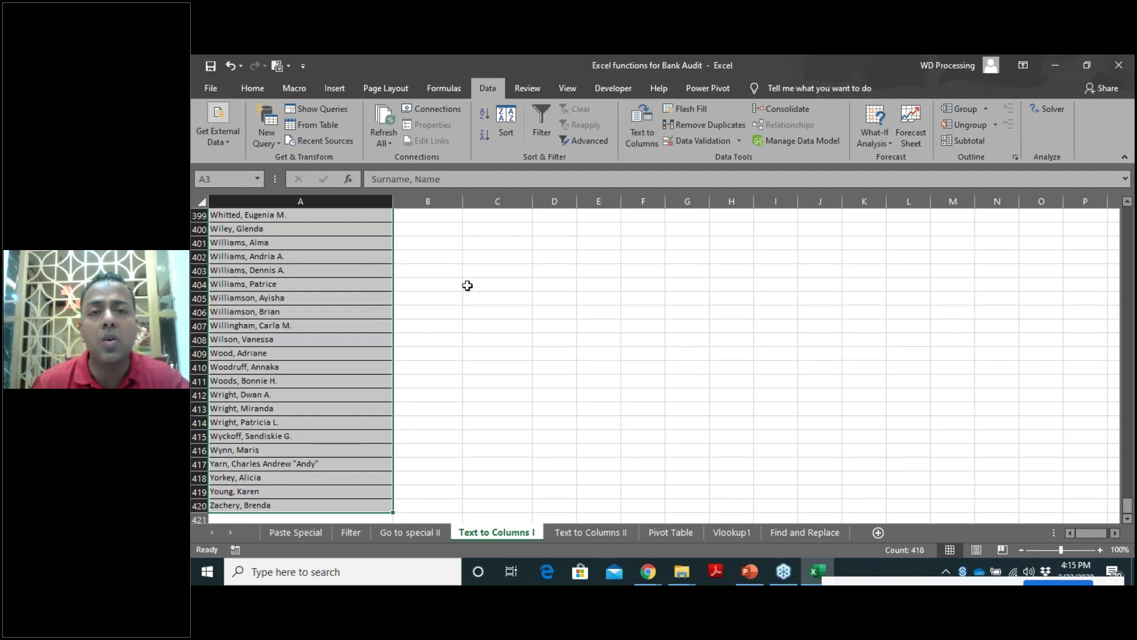
left_click(643, 139)
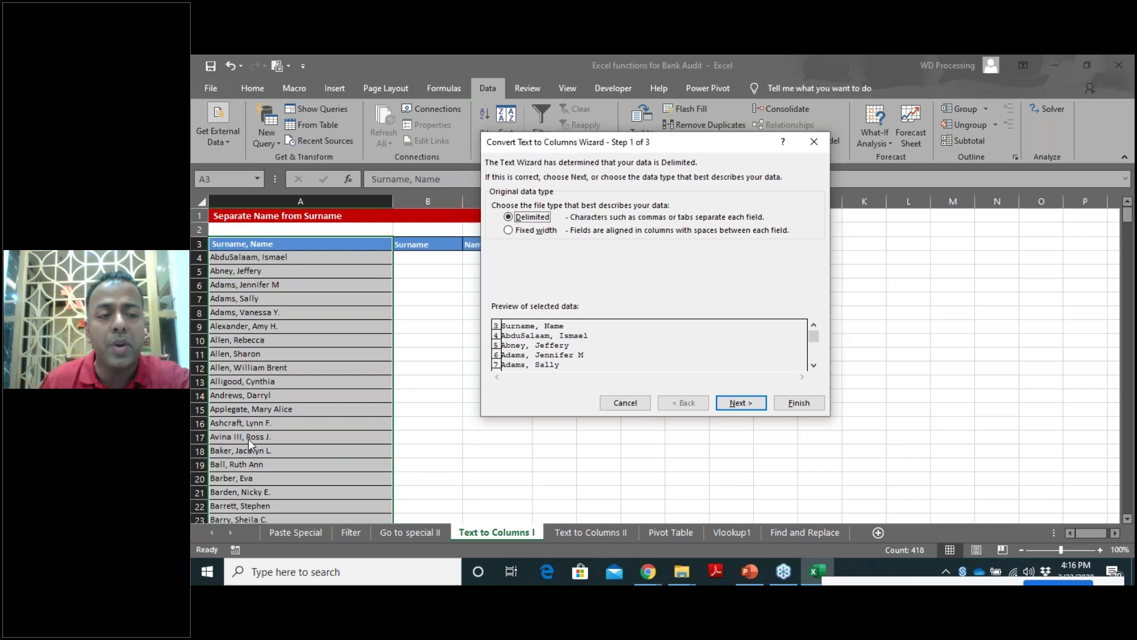
left_click(741, 403)
left_click(497, 229)
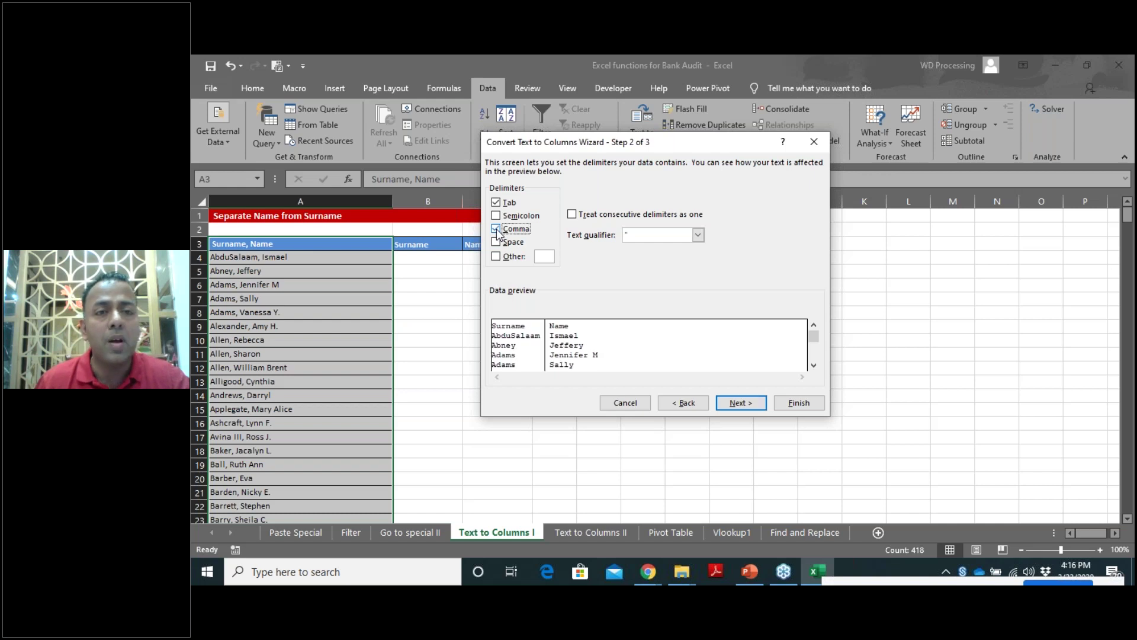
left_click(497, 202)
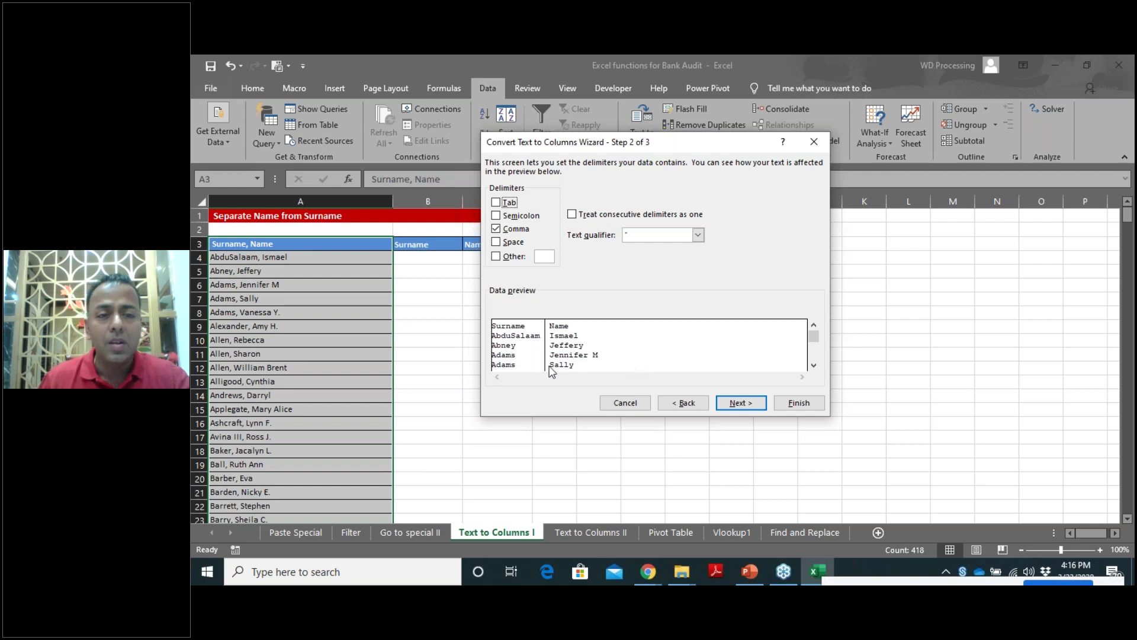
Cancel the Convert Text to Columns Wizard without splitting the names.
left_click(654, 565)
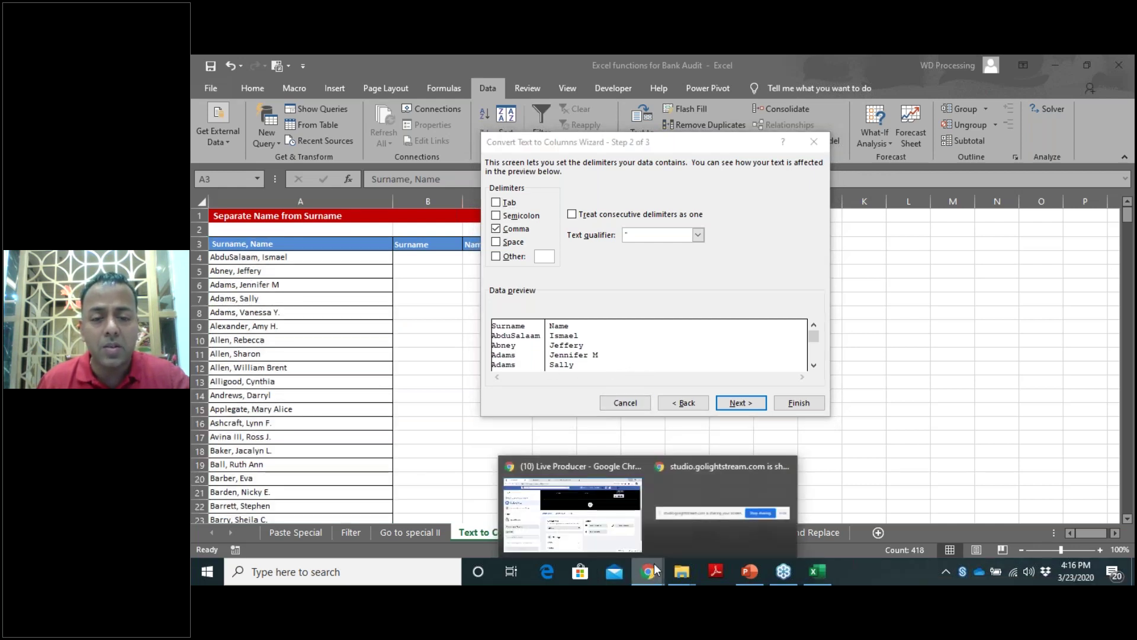
left_click(701, 527)
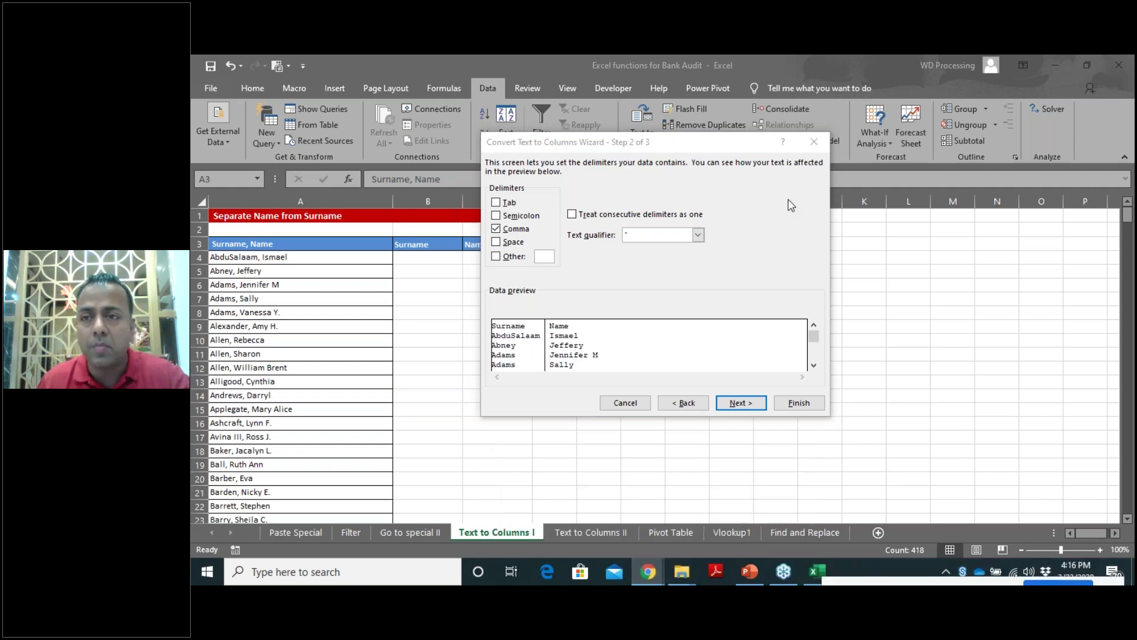
left_click(626, 403)
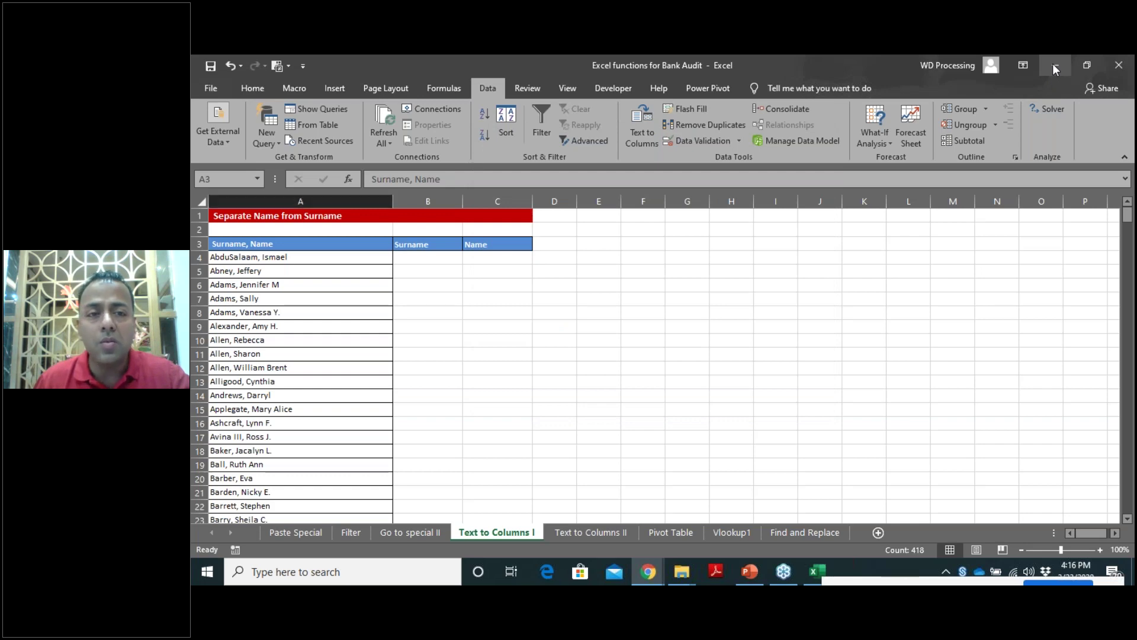
Minimize Excel, bring the Live Producer browser window forward, and move to the Lightstream tab.
left_click(1054, 64)
left_click(648, 571)
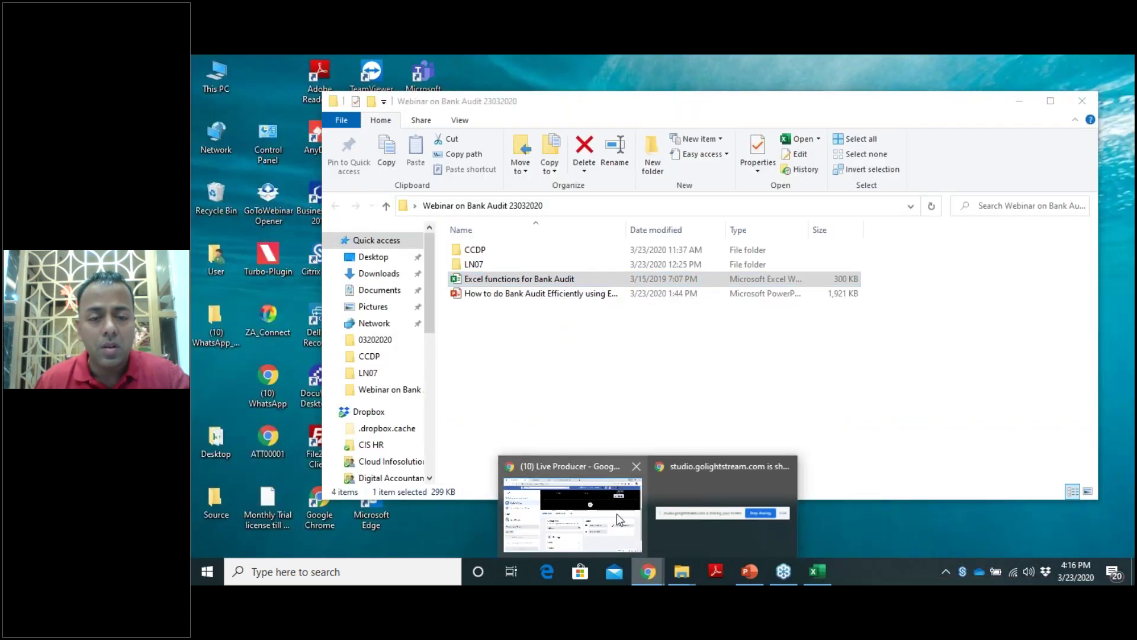
left_click(618, 519)
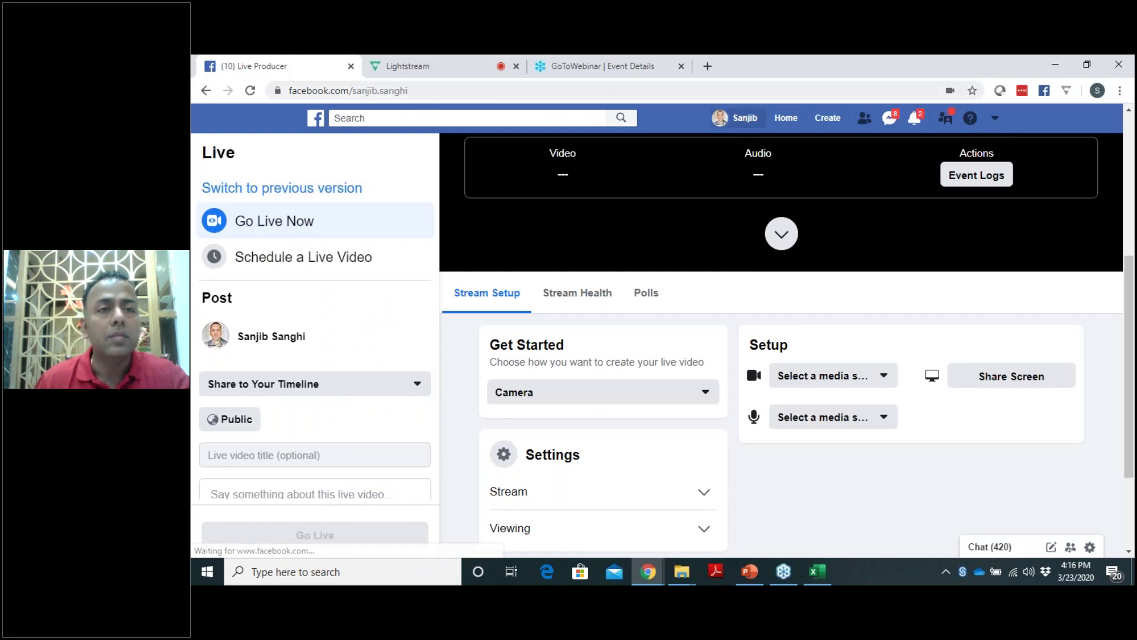
left_click(415, 67)
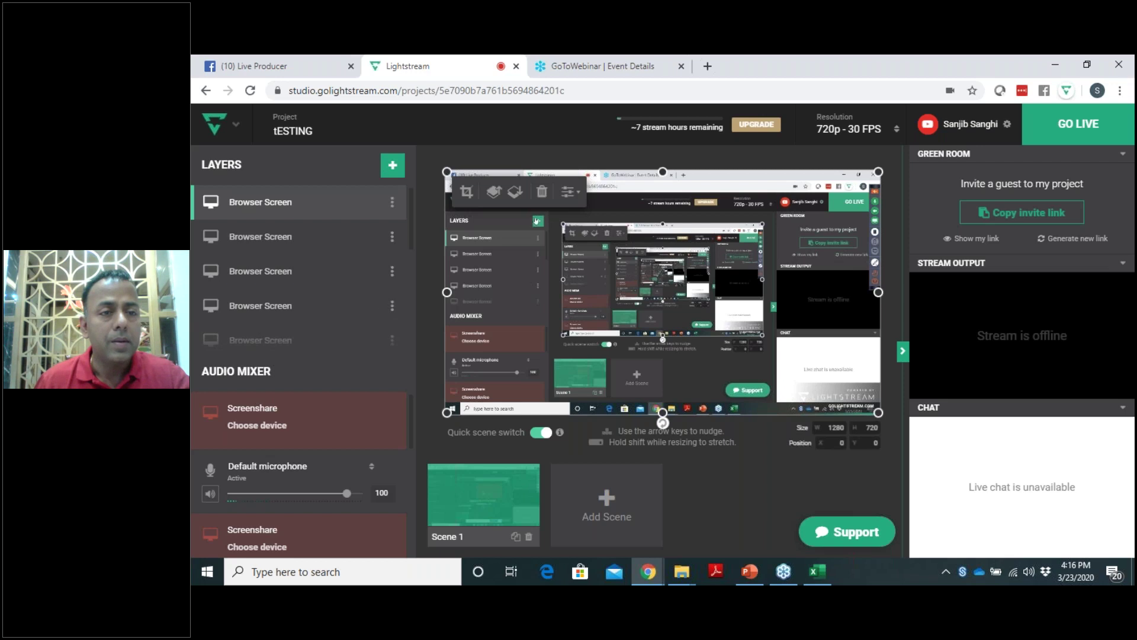
Add a Screenshare layer capturing Your Entire Screen and go live on YouTube.
left_click(393, 166)
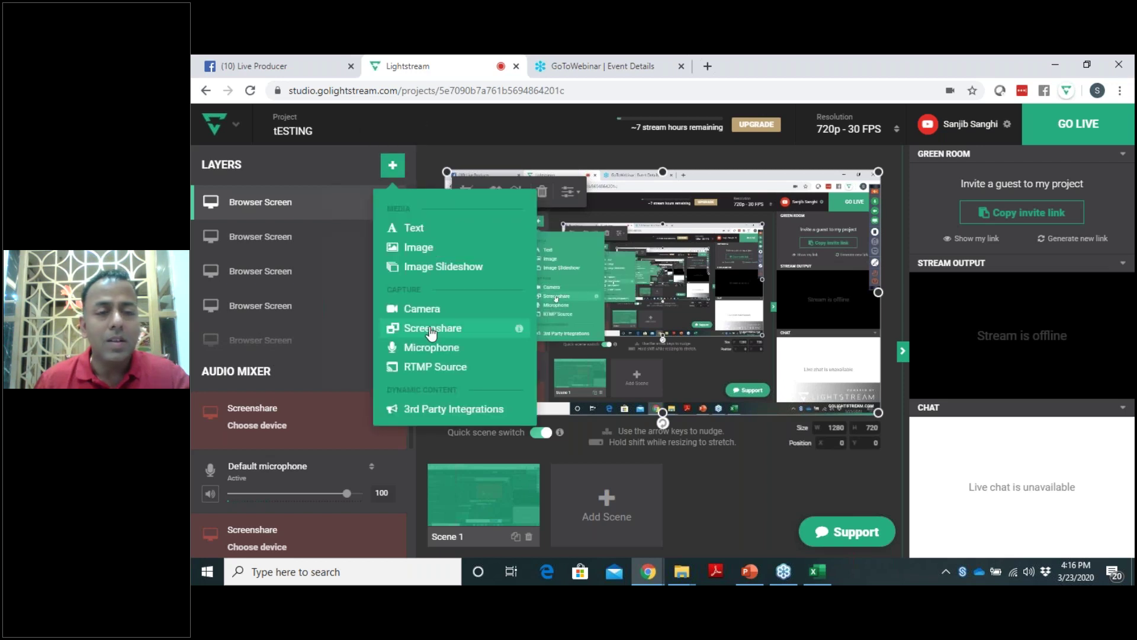
left_click(435, 328)
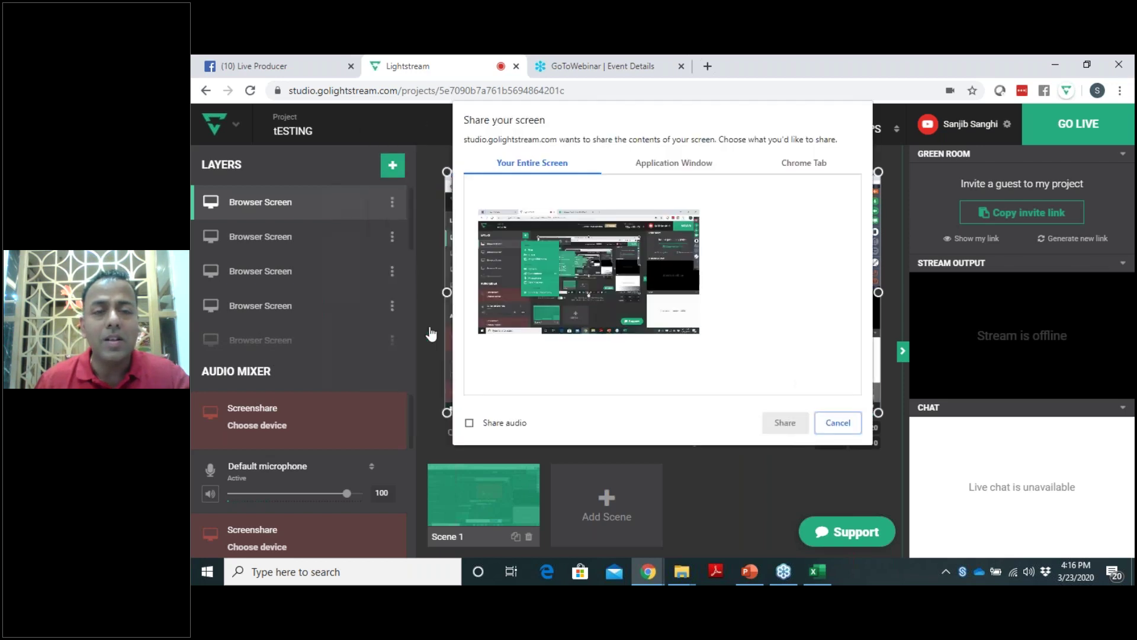
left_click(647, 301)
left_click(783, 423)
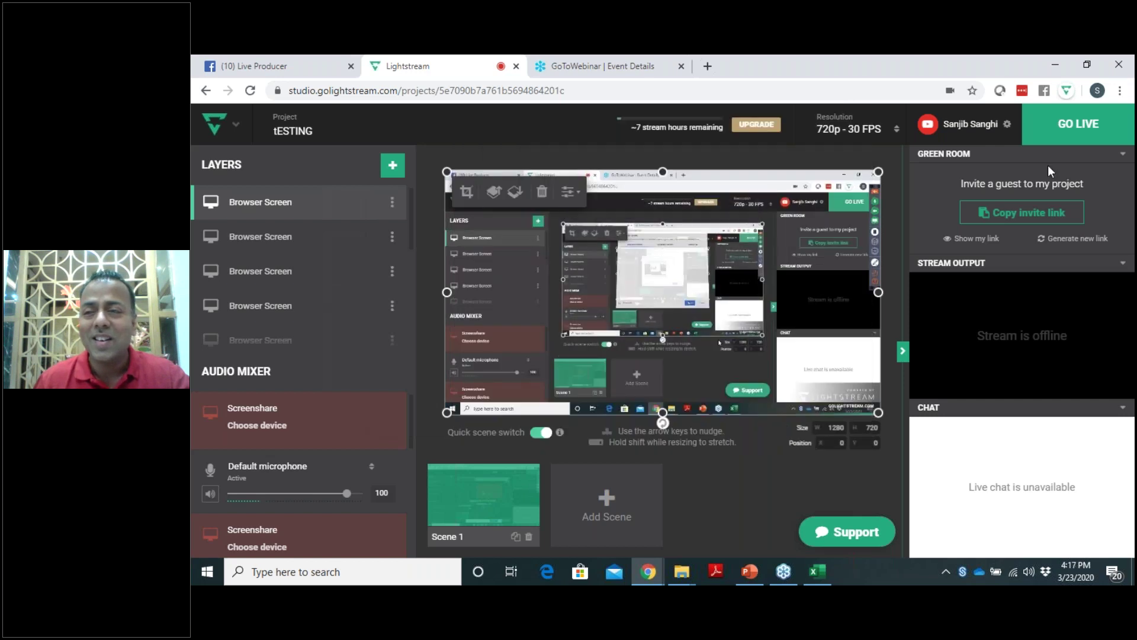
left_click(1079, 126)
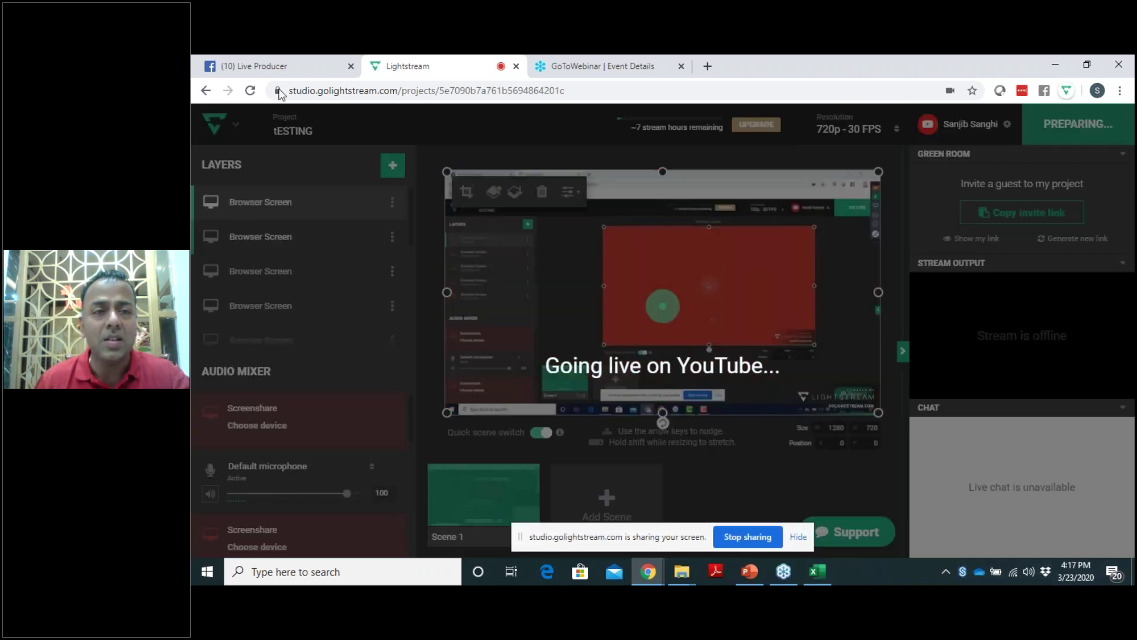
From the Facebook profile, choose Live Video to open Live Producer.
left_click(255, 65)
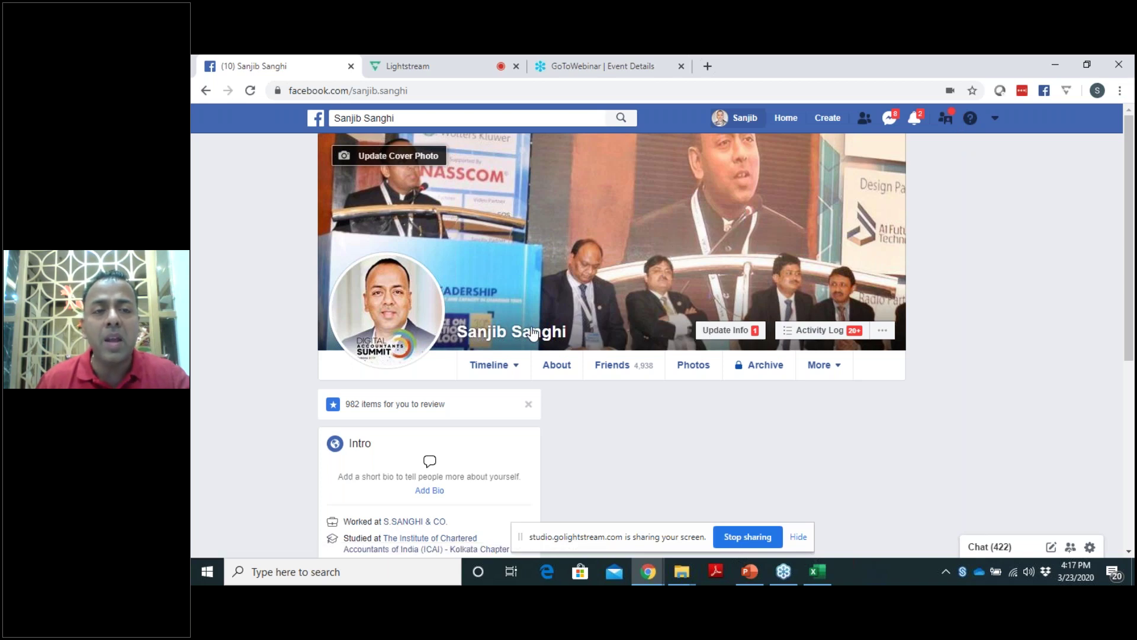
scroll(490, 335, "down", 2)
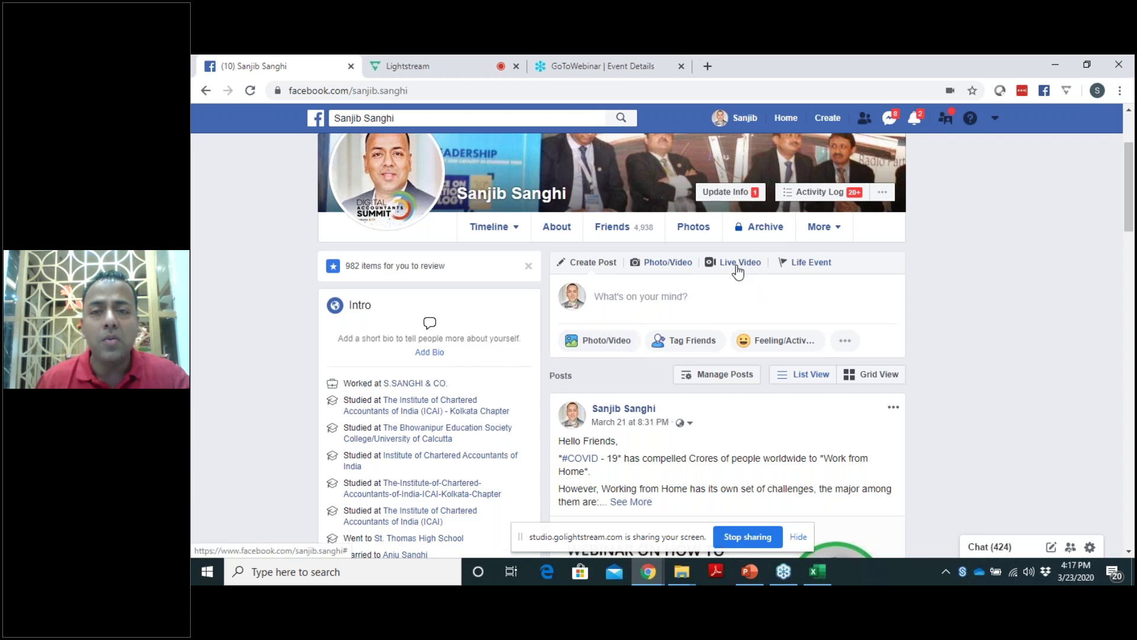
left_click(744, 299)
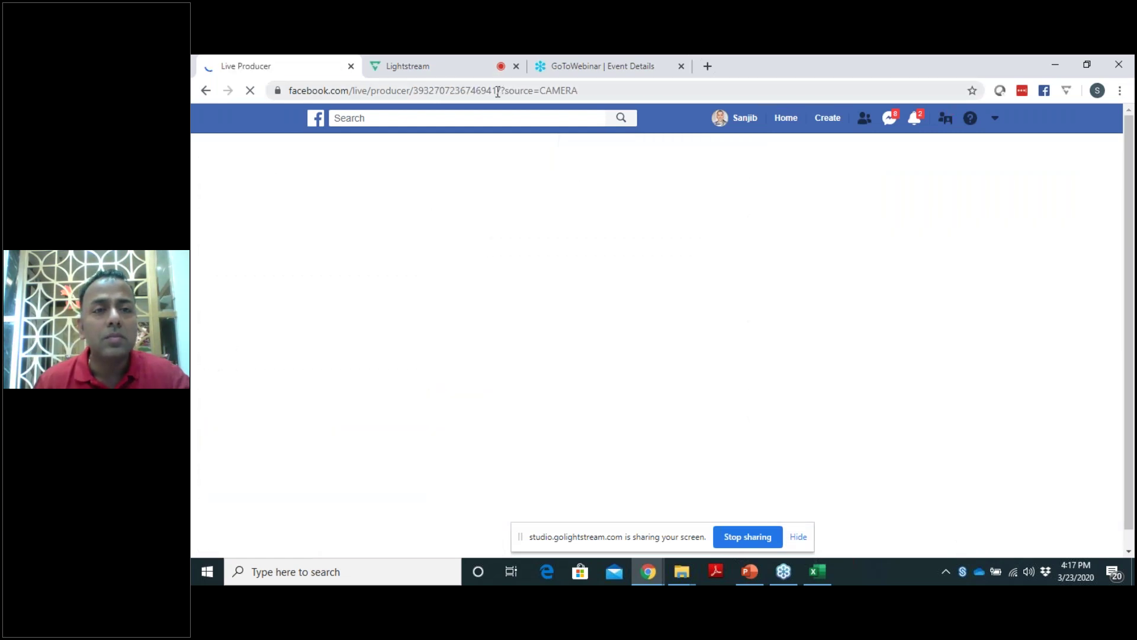
Reload the Live Producer page and return to the Facebook profile.
left_click(498, 91)
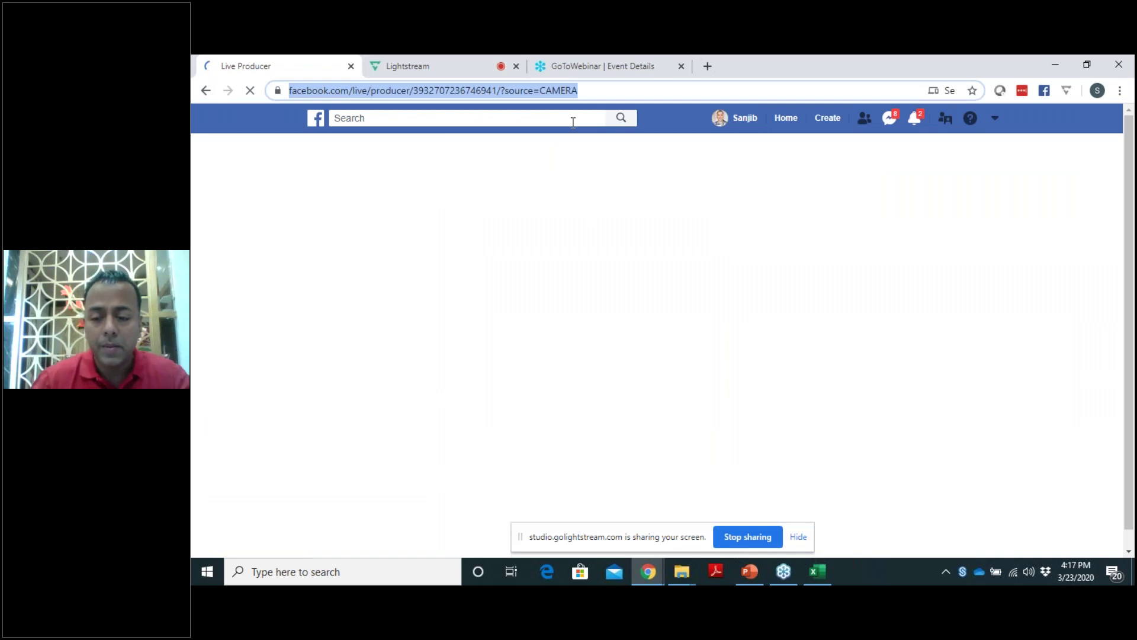
key("Return")
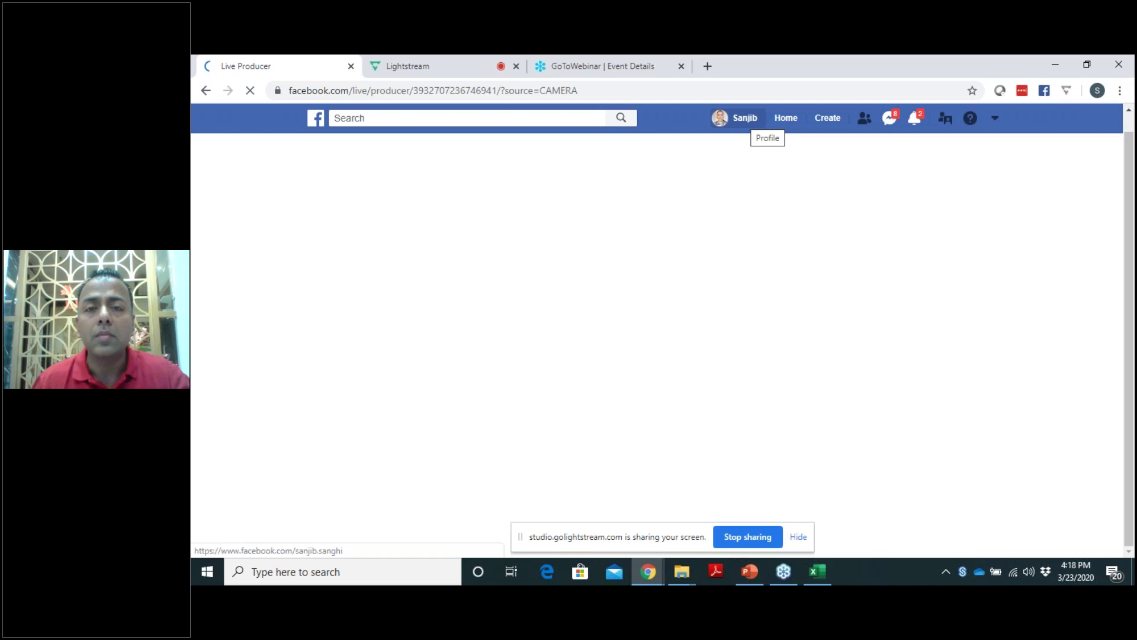
left_click(1119, 107)
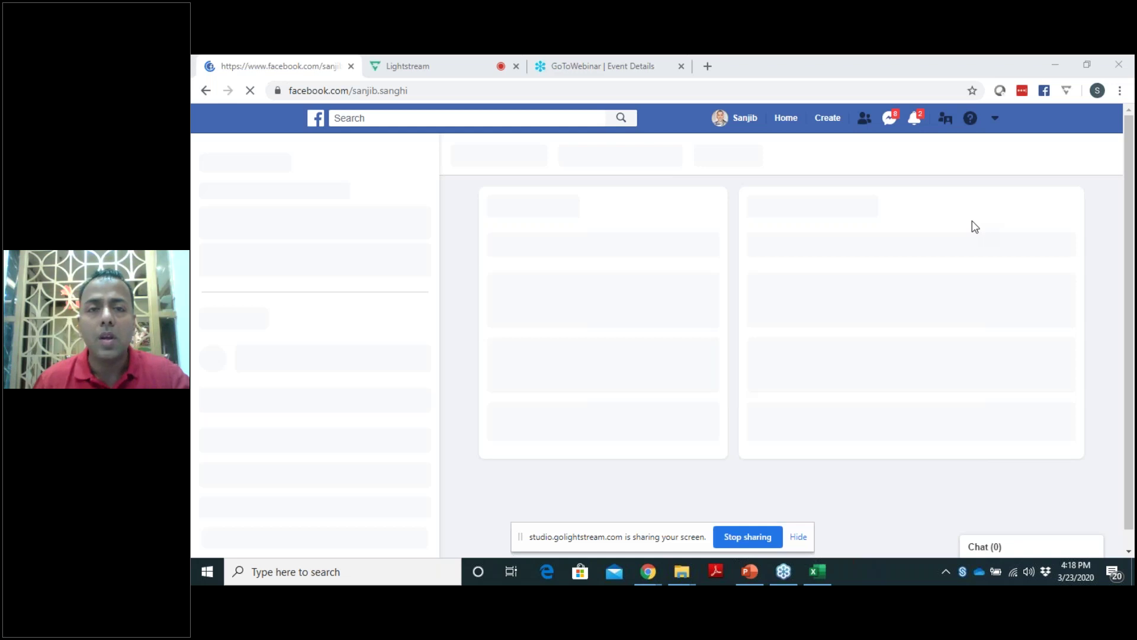
left_click(752, 68)
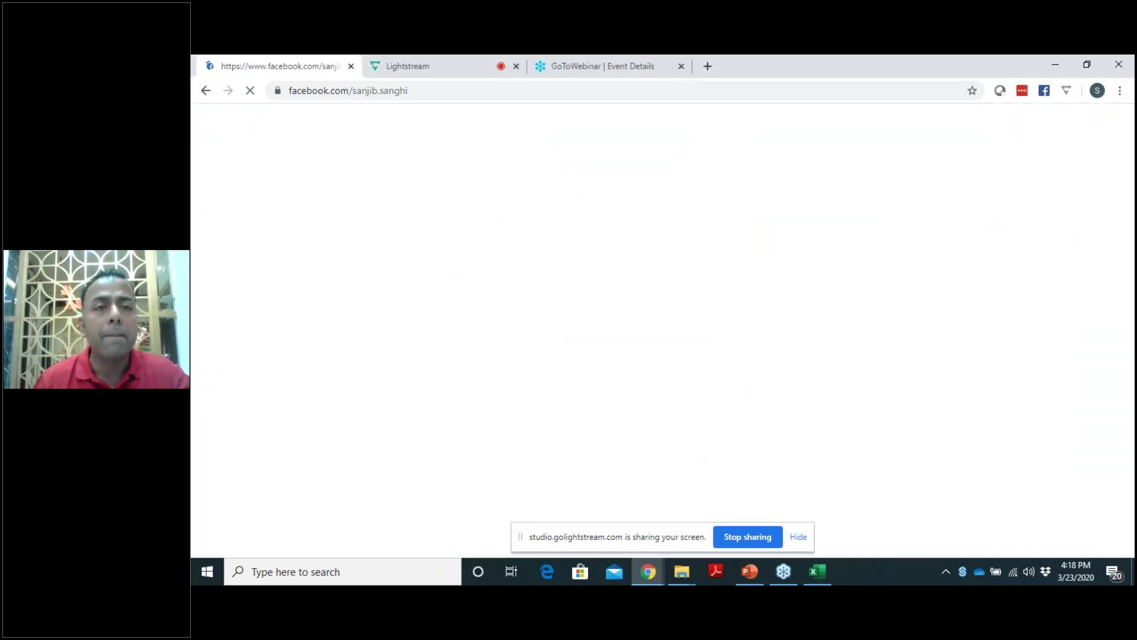
left_click(258, 63)
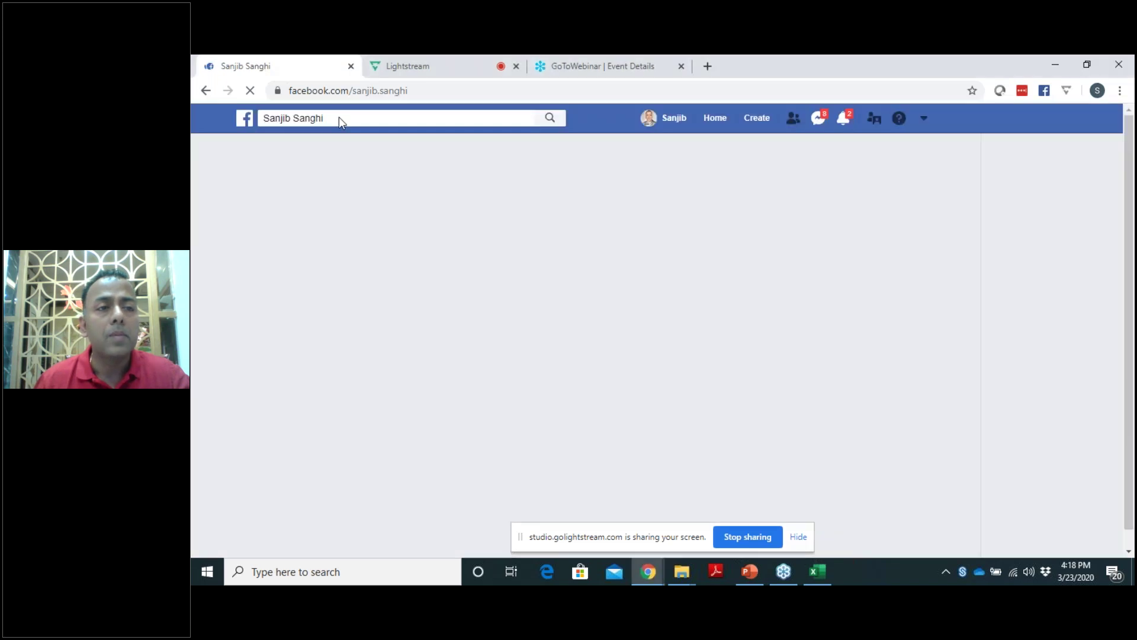
left_click(334, 118)
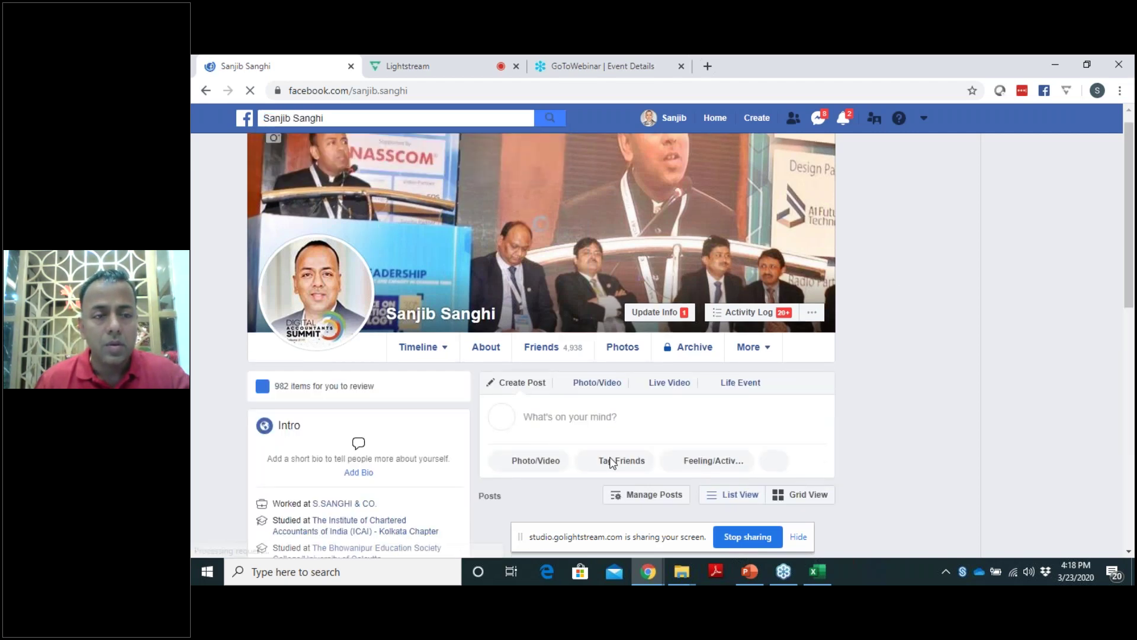
Stop the Lightstream screen share and start a live video from the profile again.
left_click(748, 537)
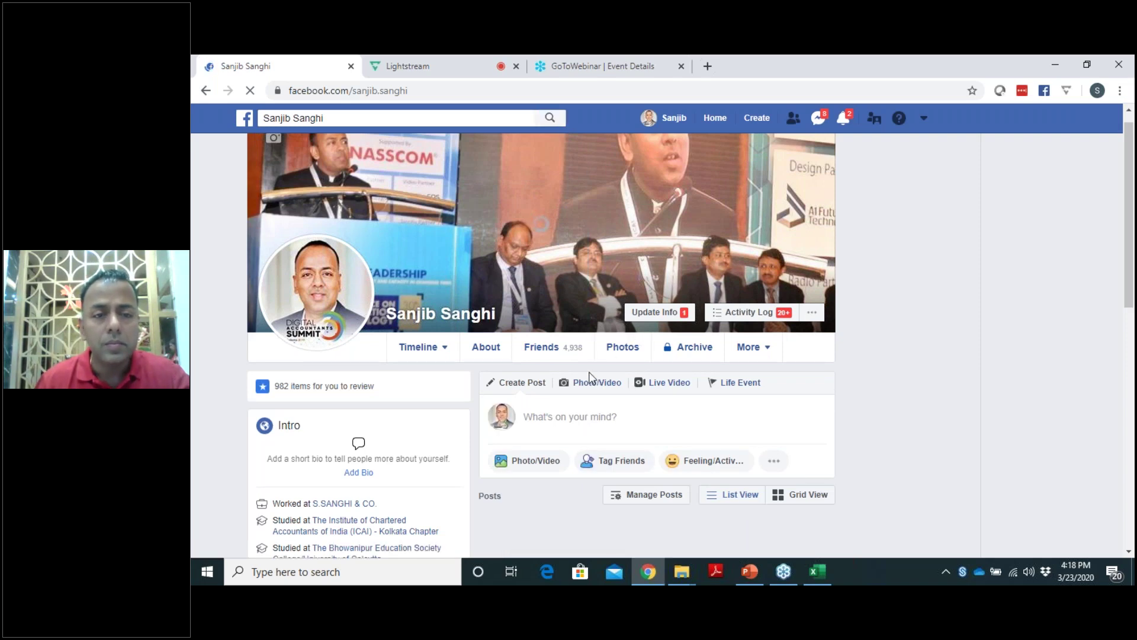
scroll(457, 347, "down", 2)
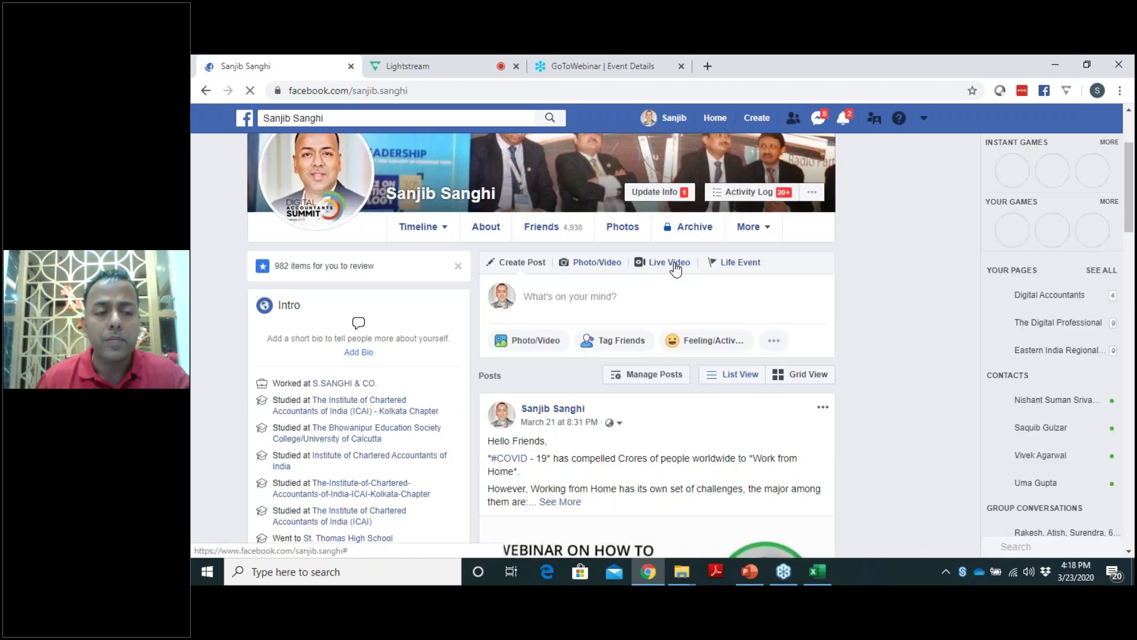
left_click(675, 264)
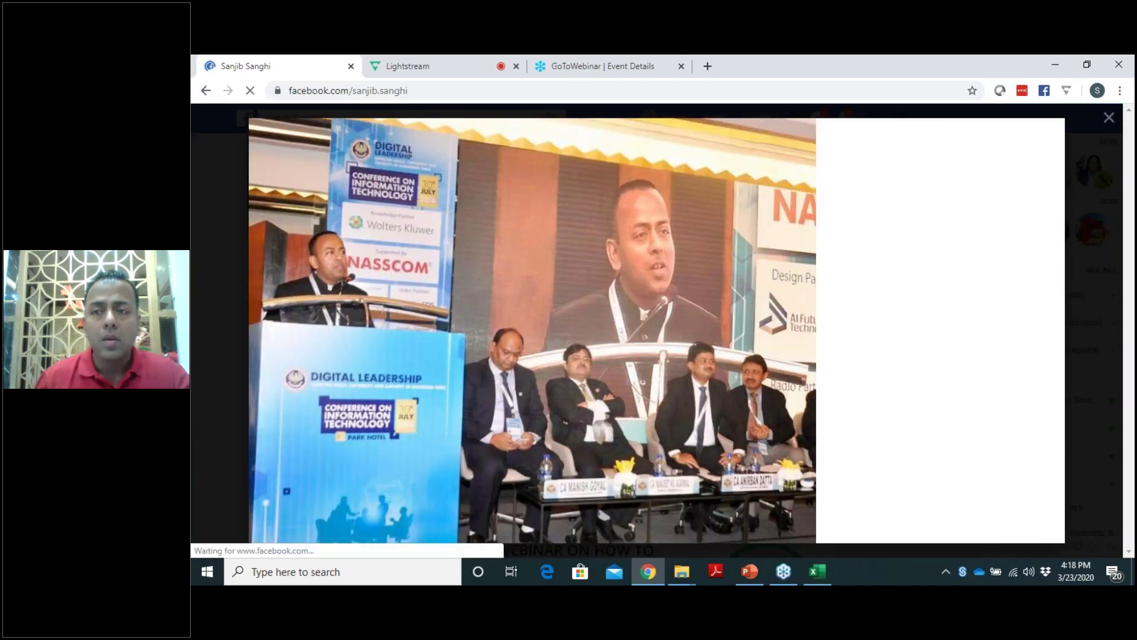
left_click(1109, 118)
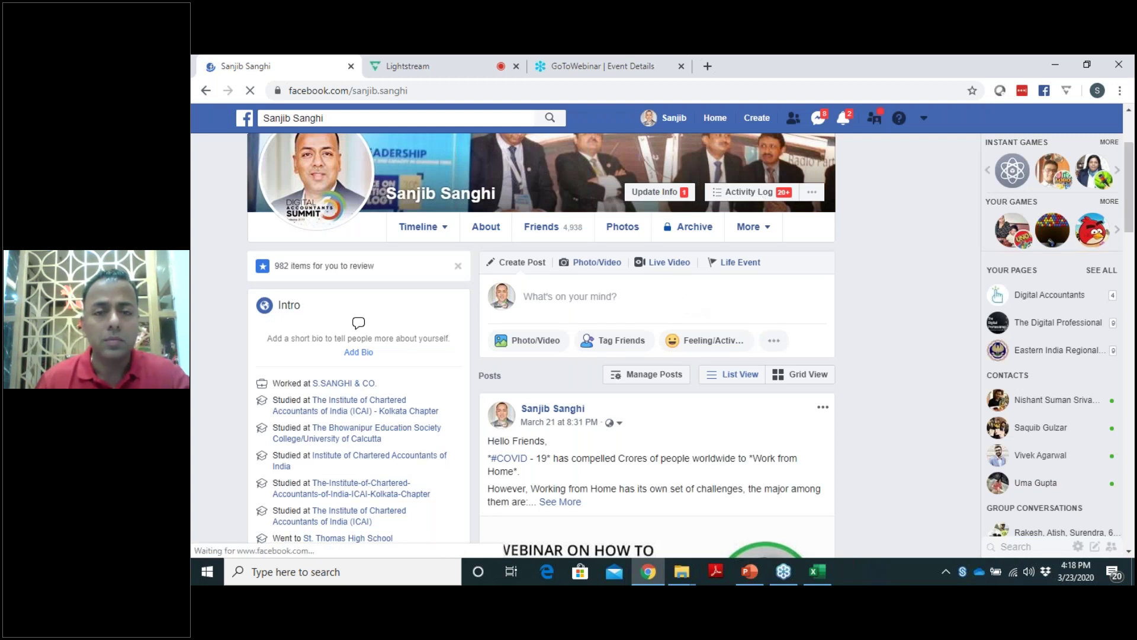
left_click(571, 299)
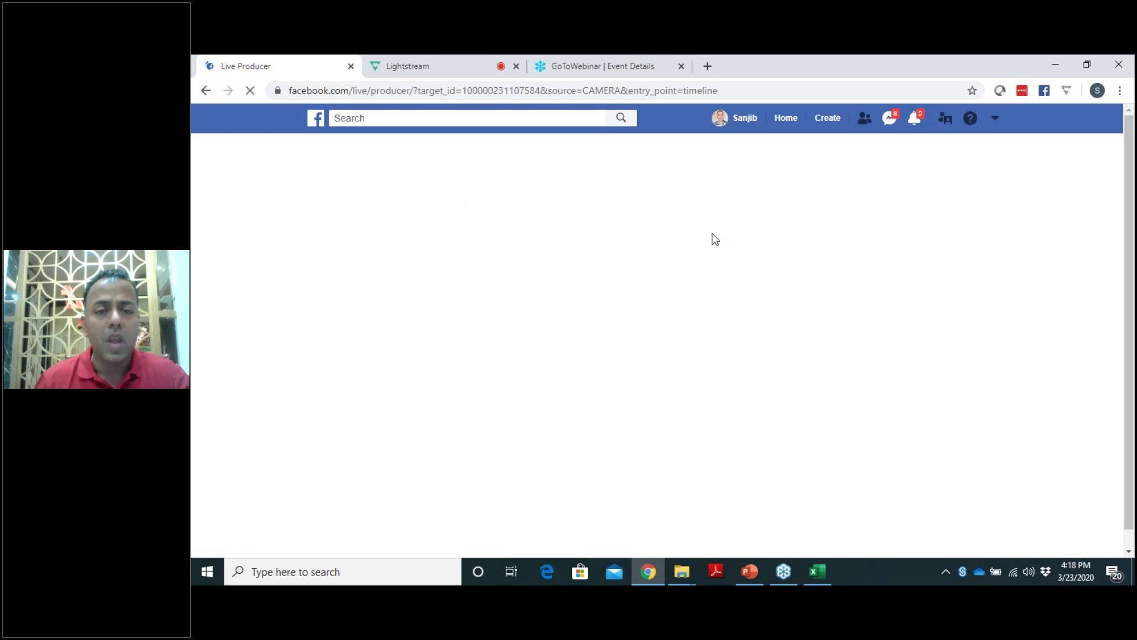
left_click(408, 67)
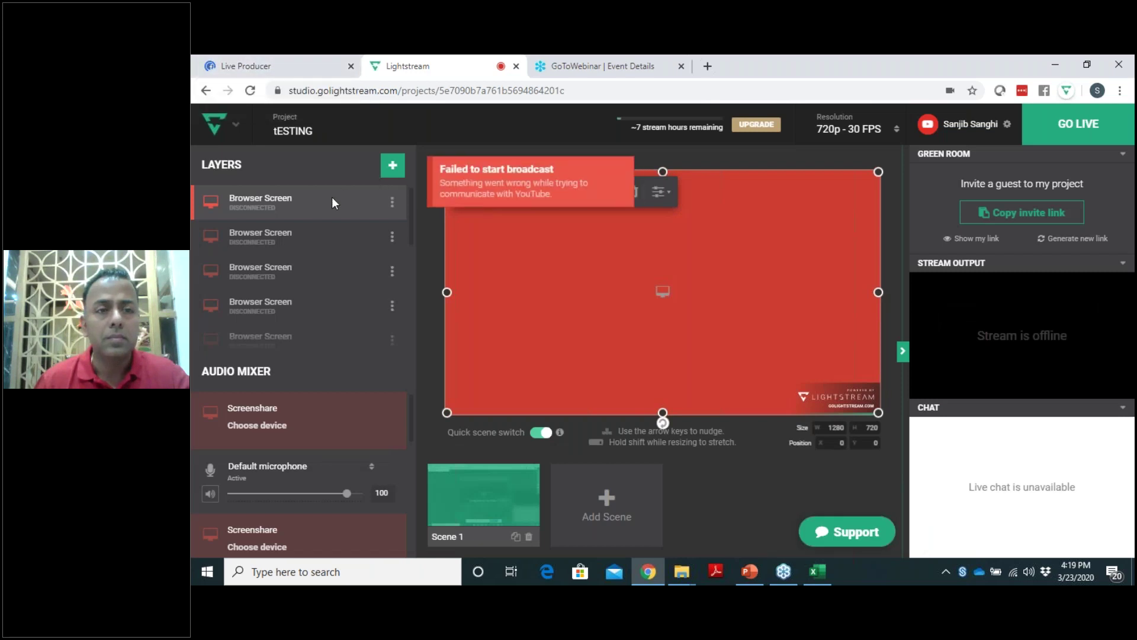
Add an entire-screen Screenshare layer in Lightstream, press GO LIVE, and check Live Producer.
left_click(392, 169)
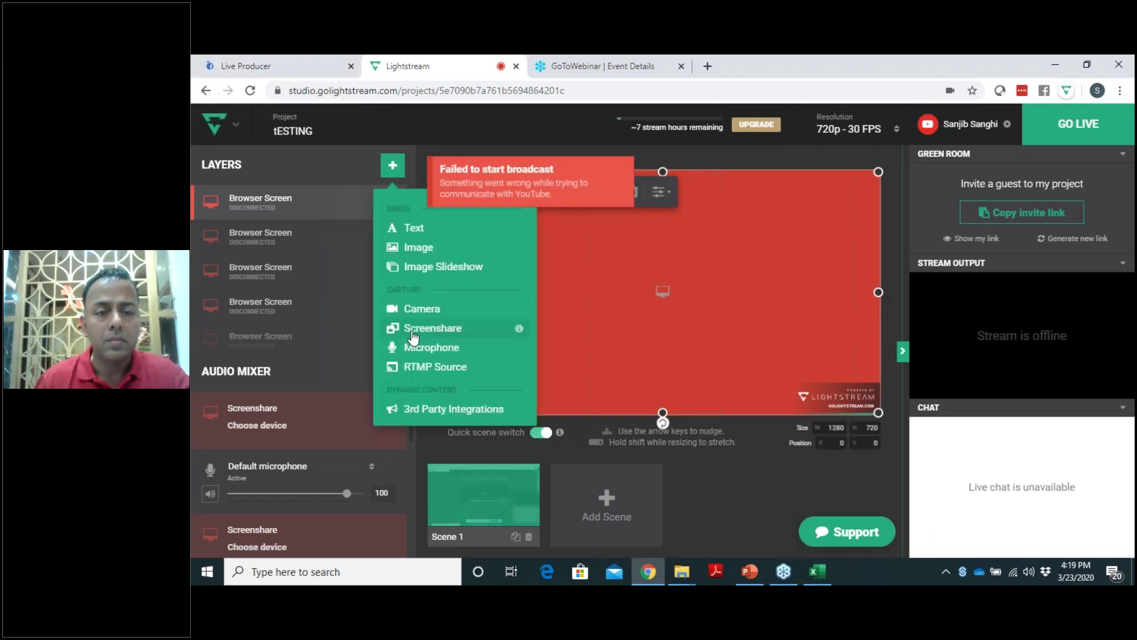
left_click(413, 331)
left_click(600, 302)
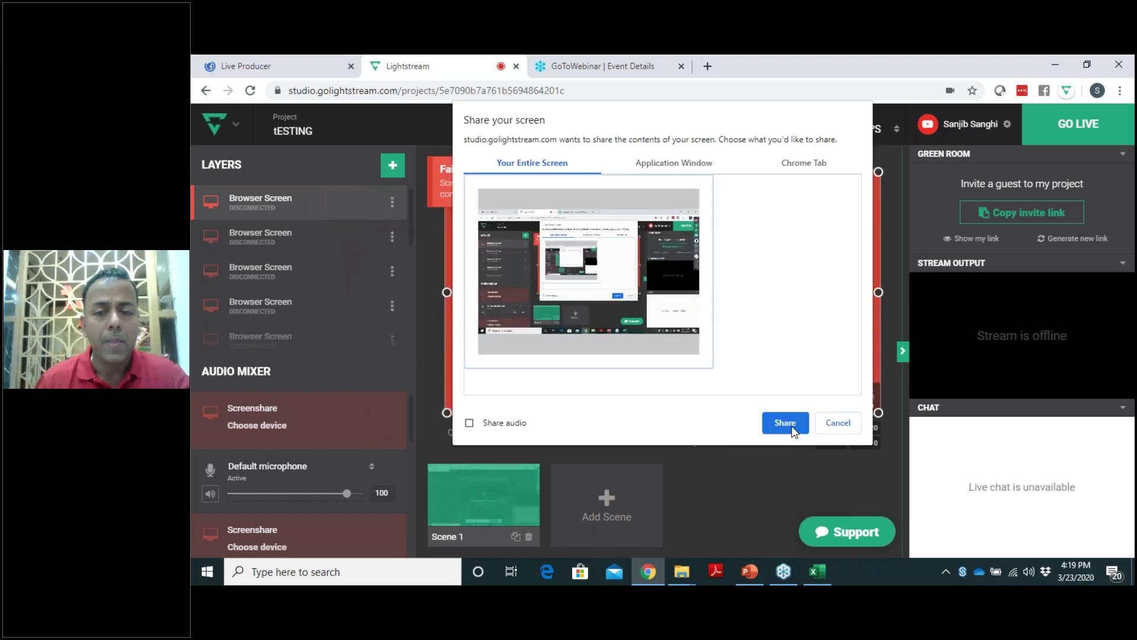
left_click(786, 423)
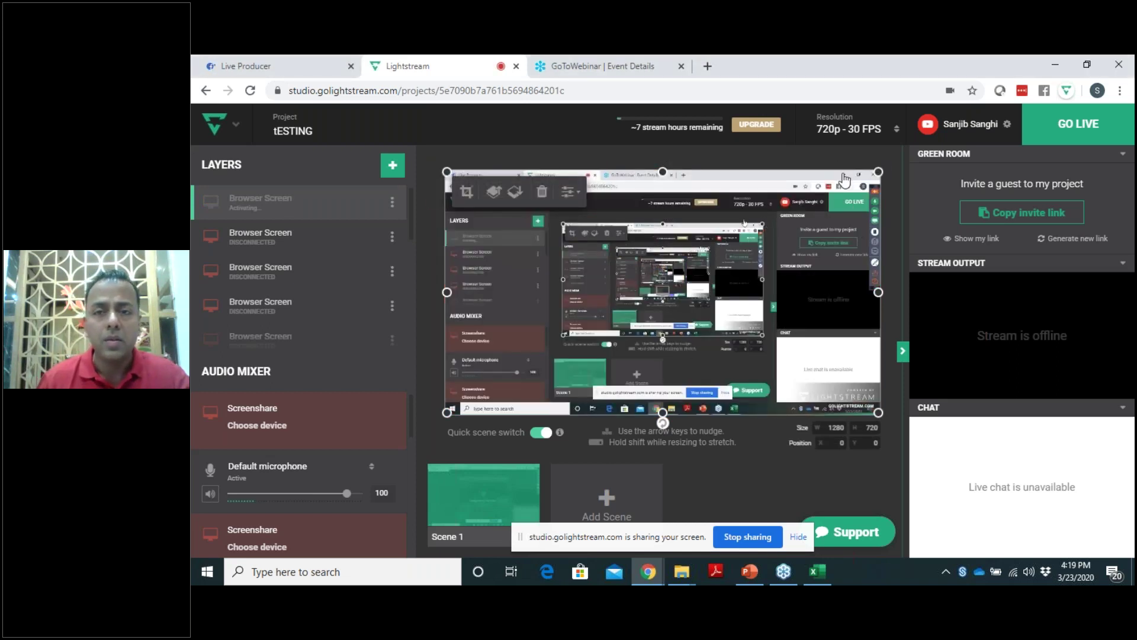
left_click(1066, 124)
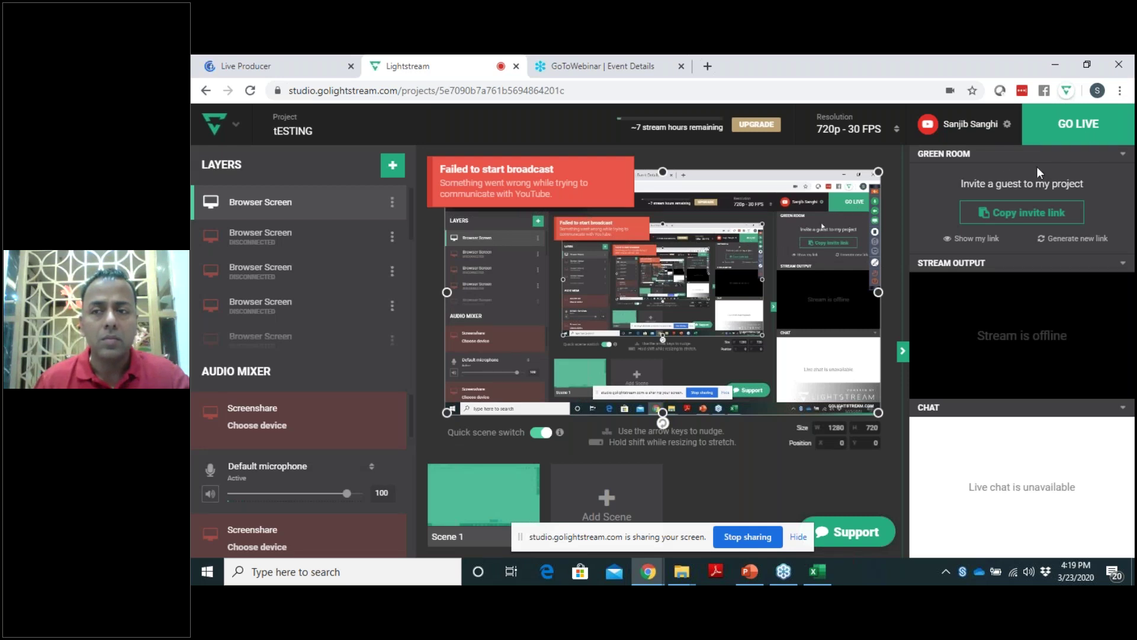
left_click(335, 66)
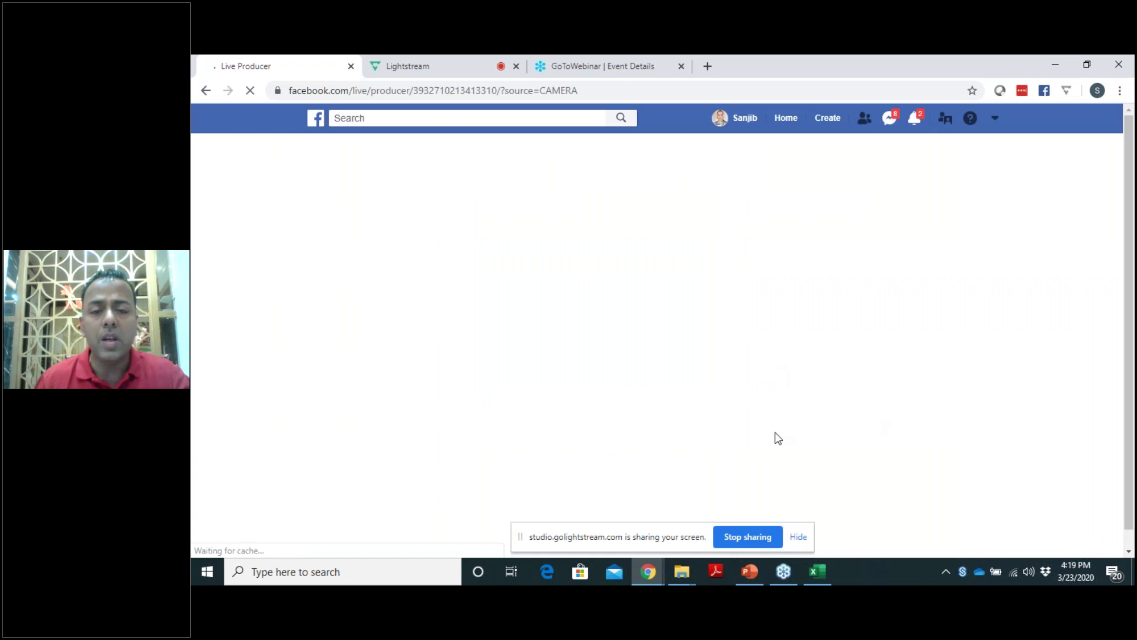
left_click(396, 65)
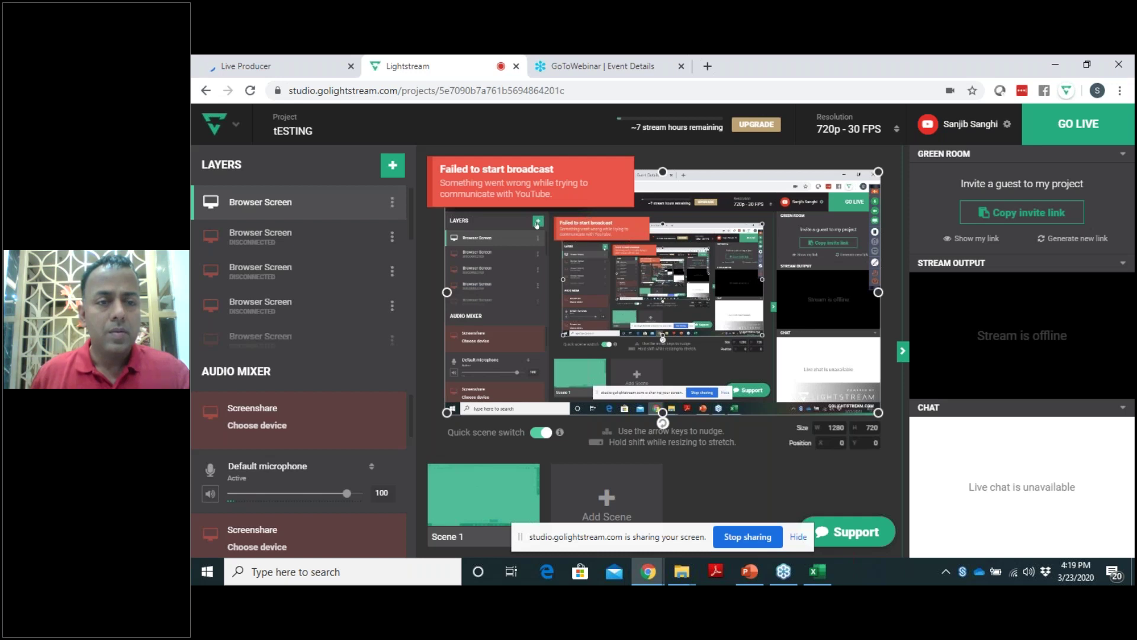
Add another entire-screen Screenshare layer, retry GO LIVE, and close the Live Producer tab.
left_click(392, 166)
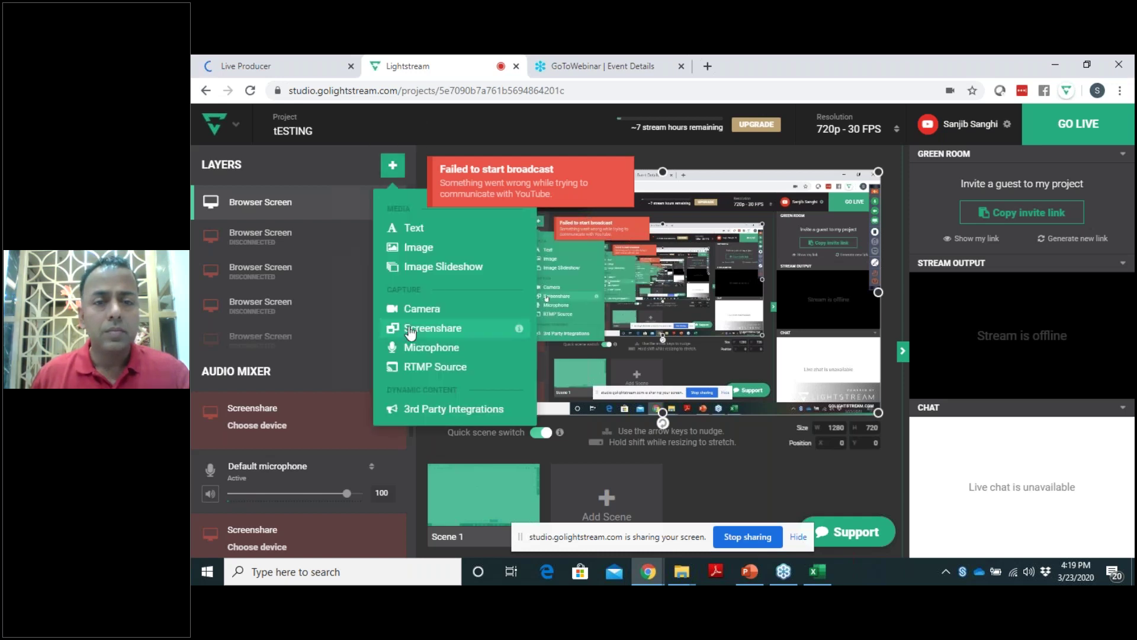
left_click(409, 329)
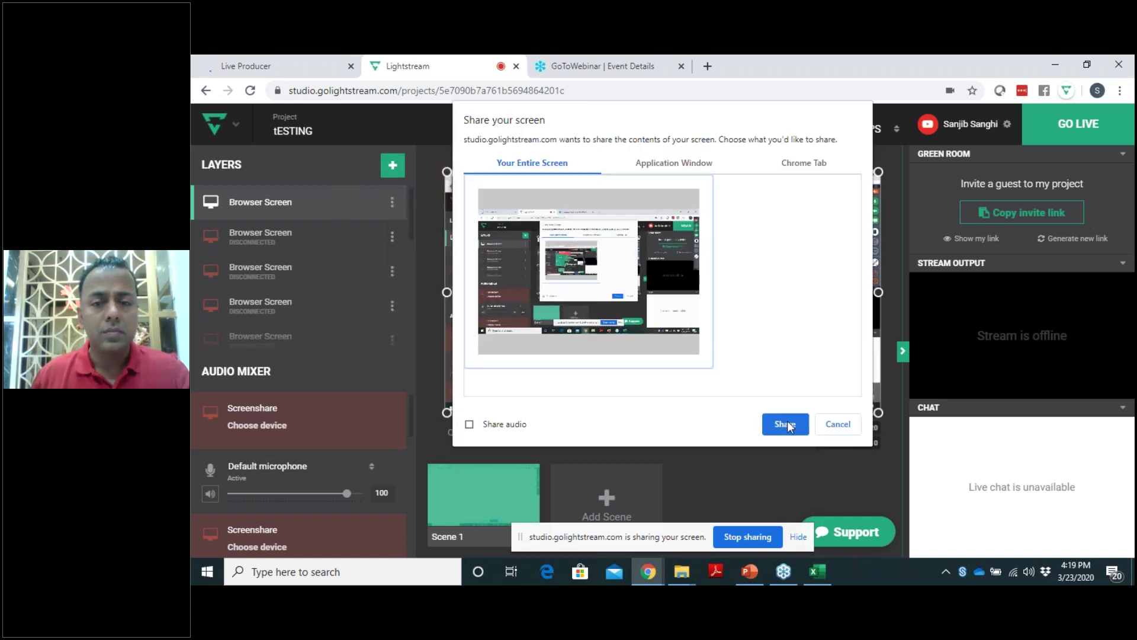
left_click(786, 424)
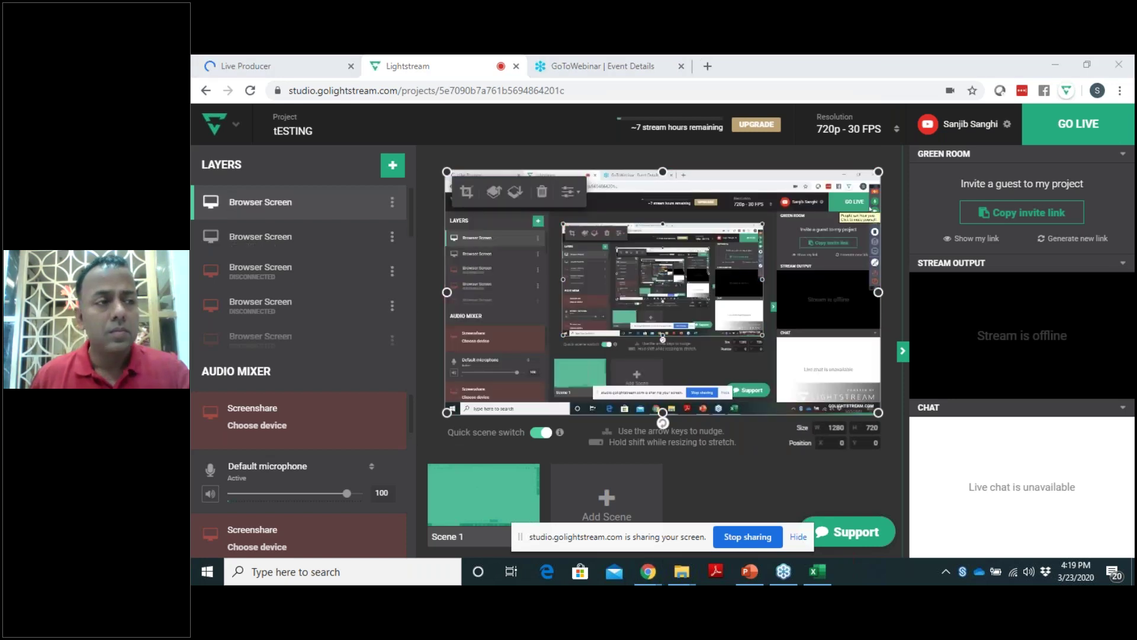
left_click(1092, 129)
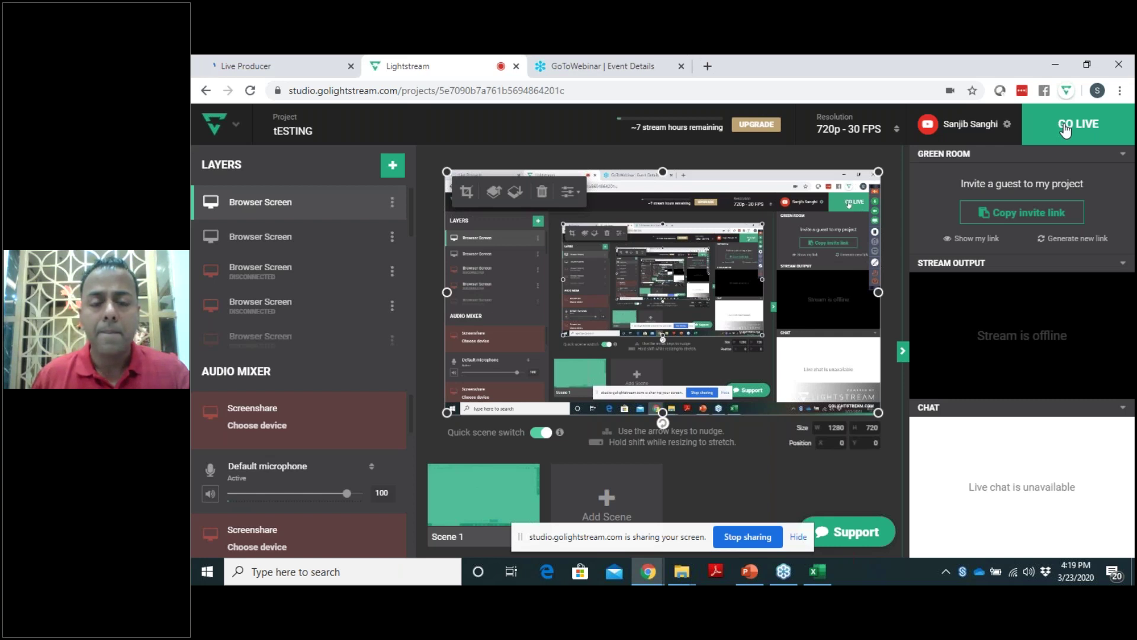
left_click(1065, 129)
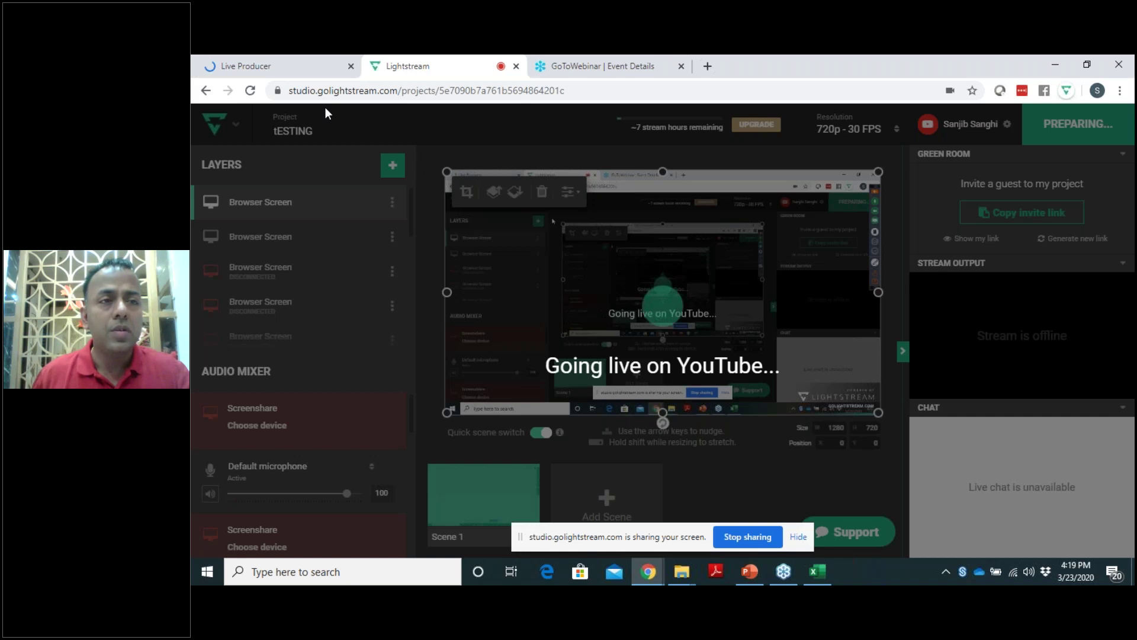
left_click(284, 69)
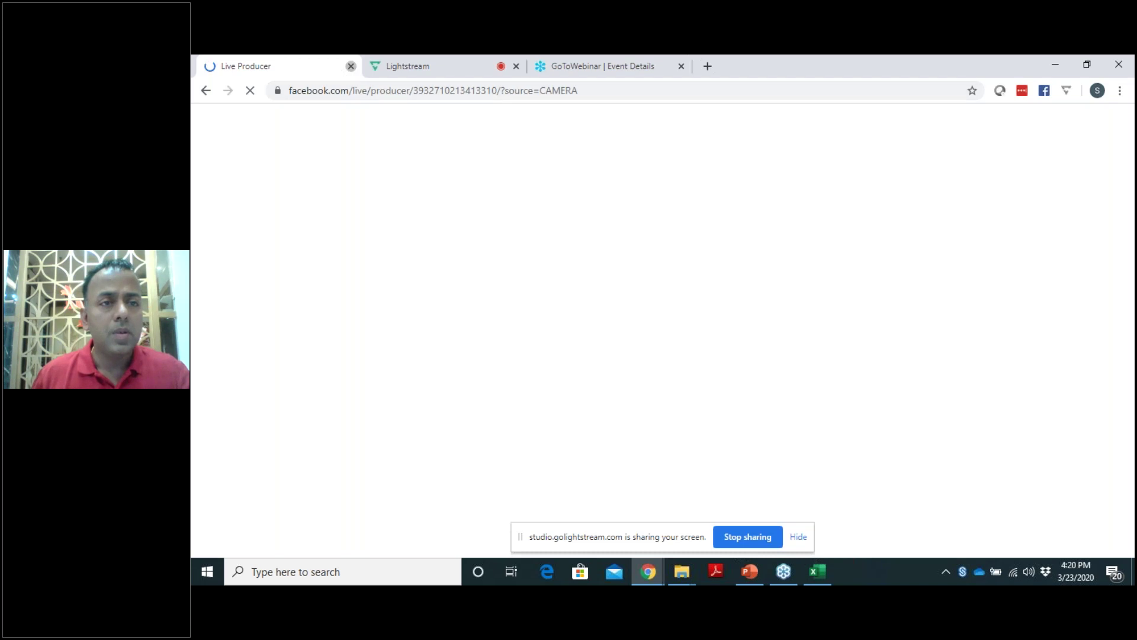
left_click(351, 65)
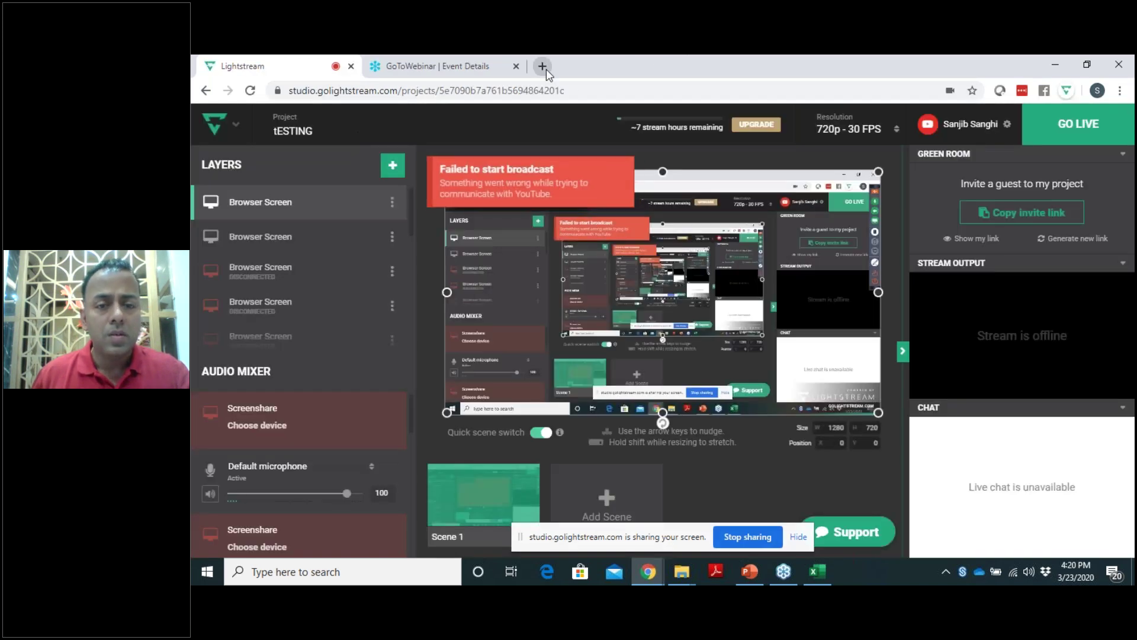
Open facebook.com in a new tab, then go to the GoToWebinar tab and minimize the browser.
left_click(543, 66)
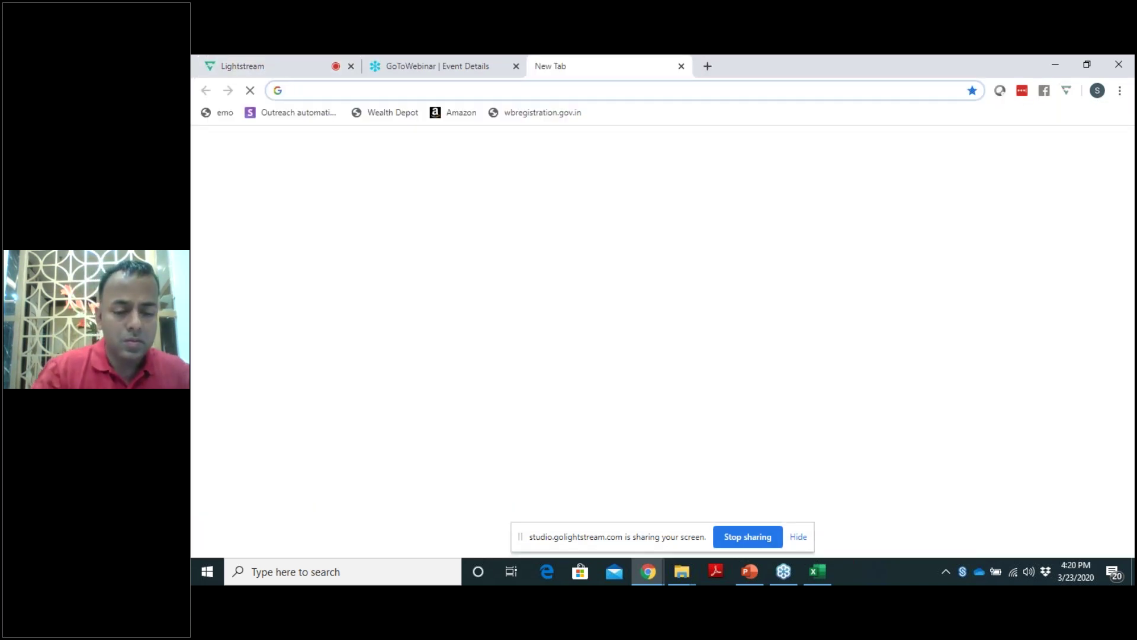
type("face")
key("Return")
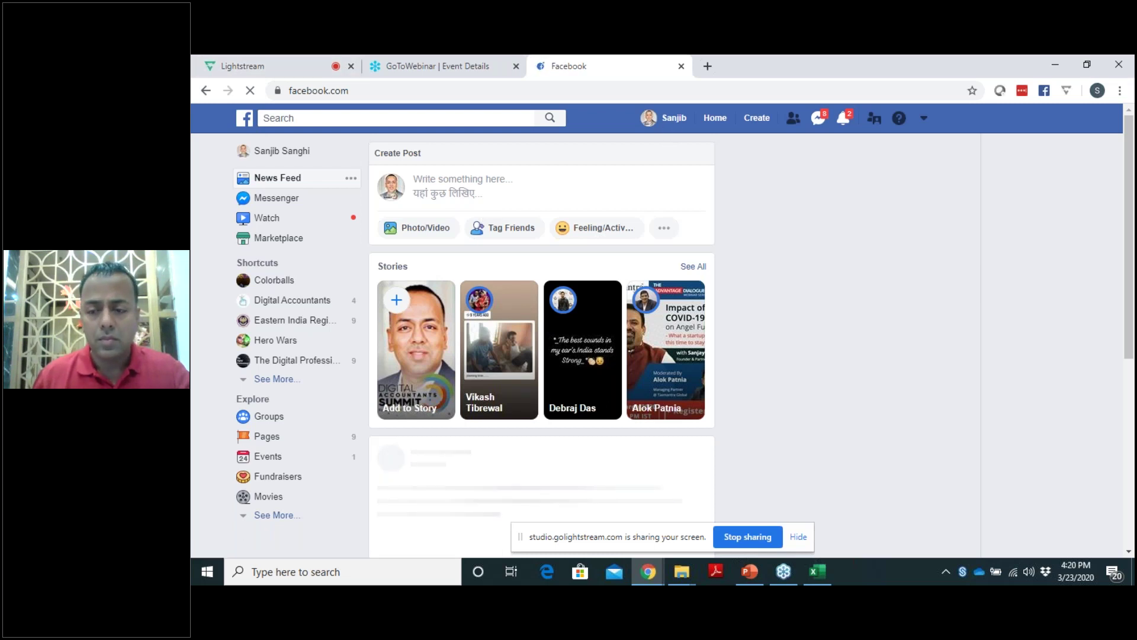
left_click(1014, 571)
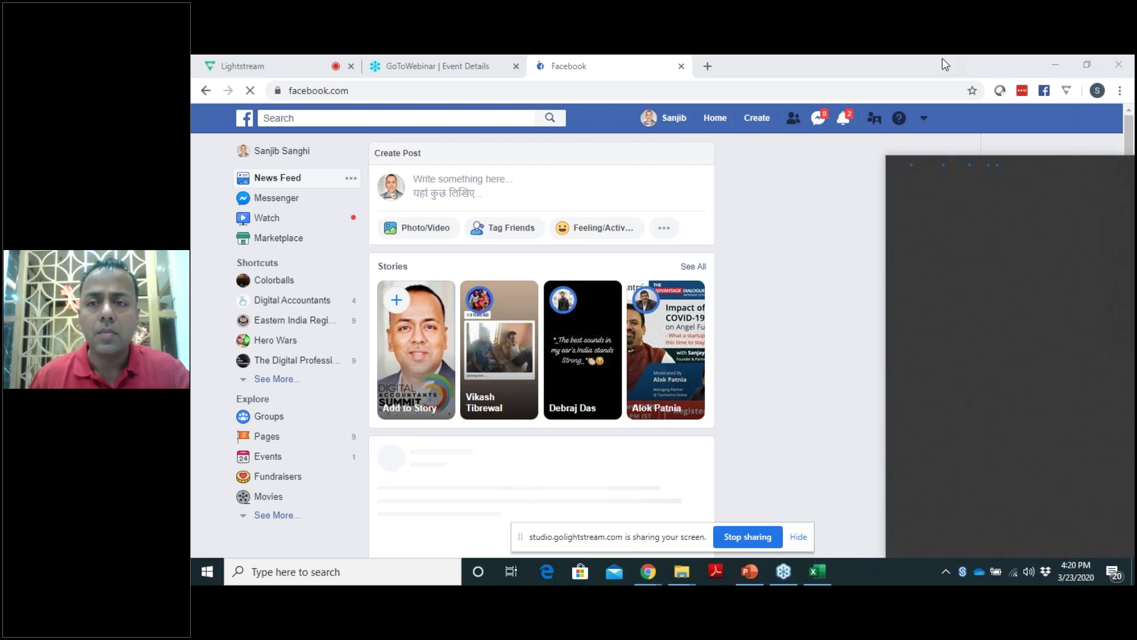
left_click(938, 72)
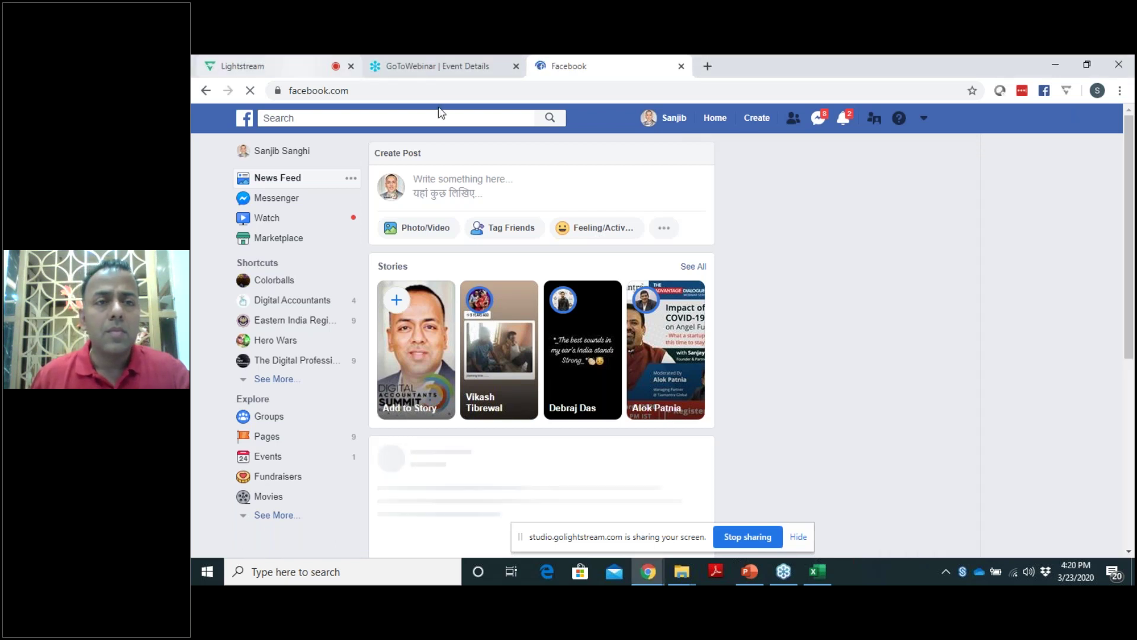
left_click(429, 68)
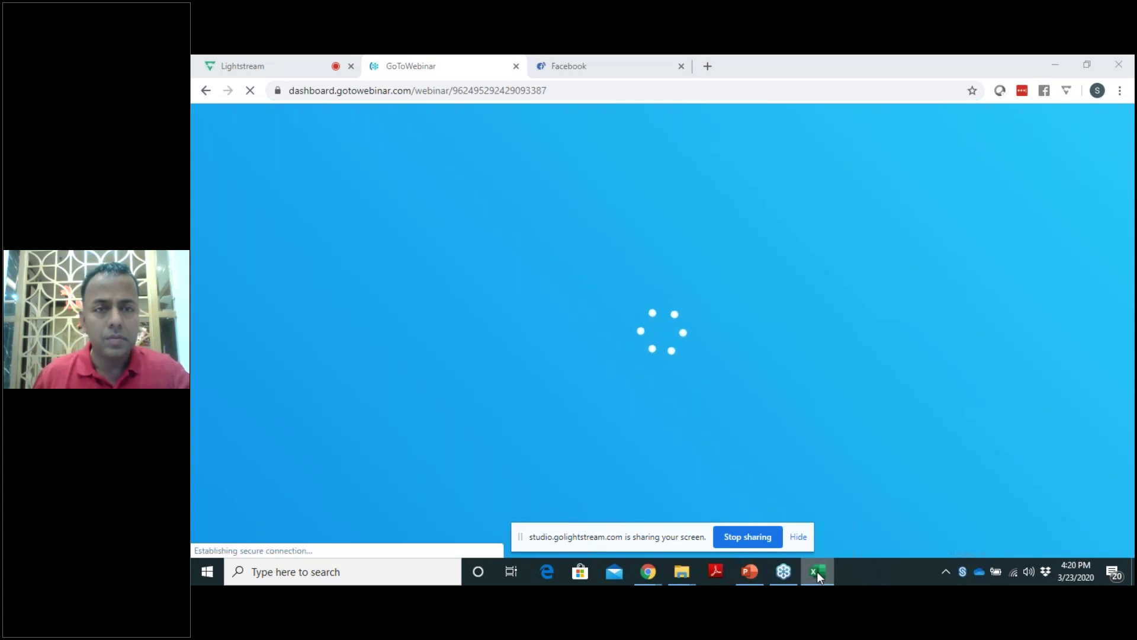
left_click(1057, 68)
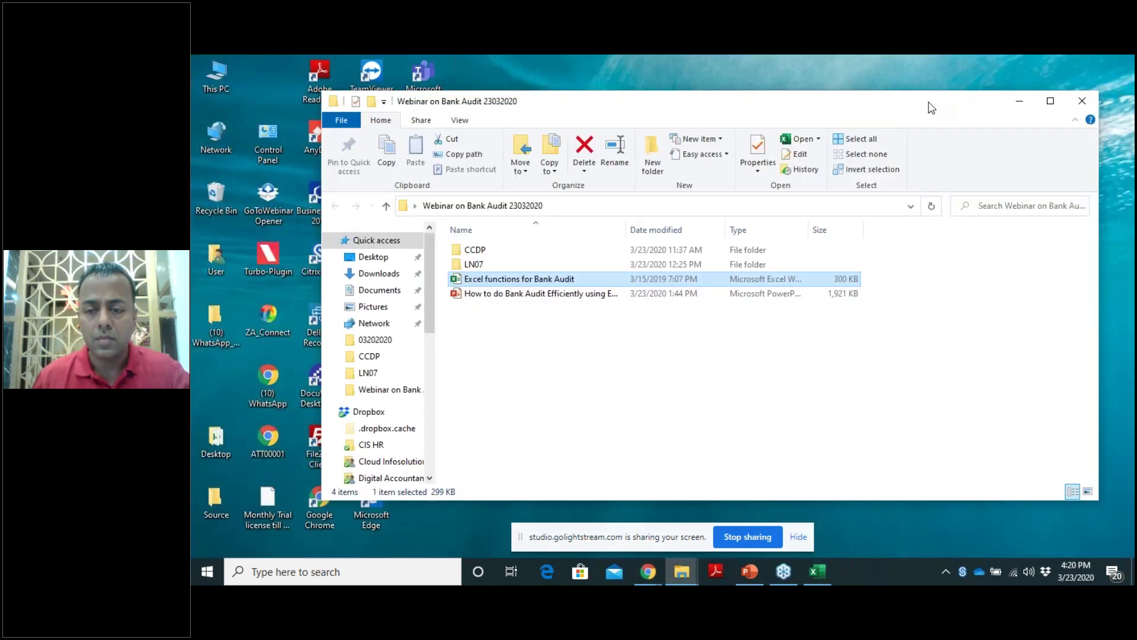
In Excel at 110% zoom, select A3 down to A420 and launch Text to Columns.
left_click(819, 571)
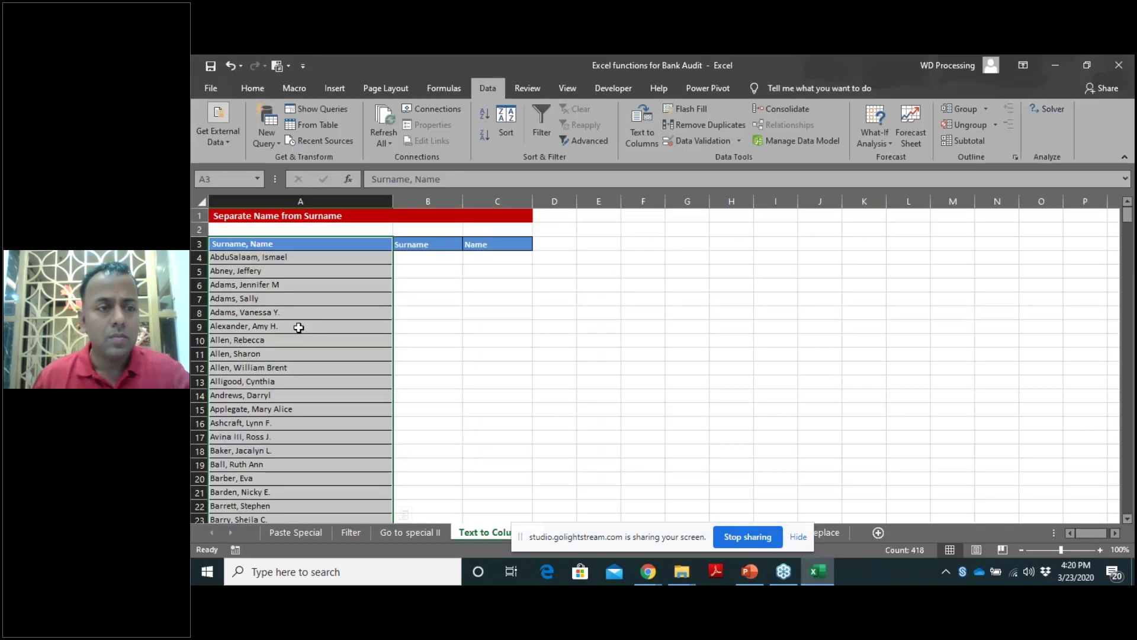
left_click(418, 262)
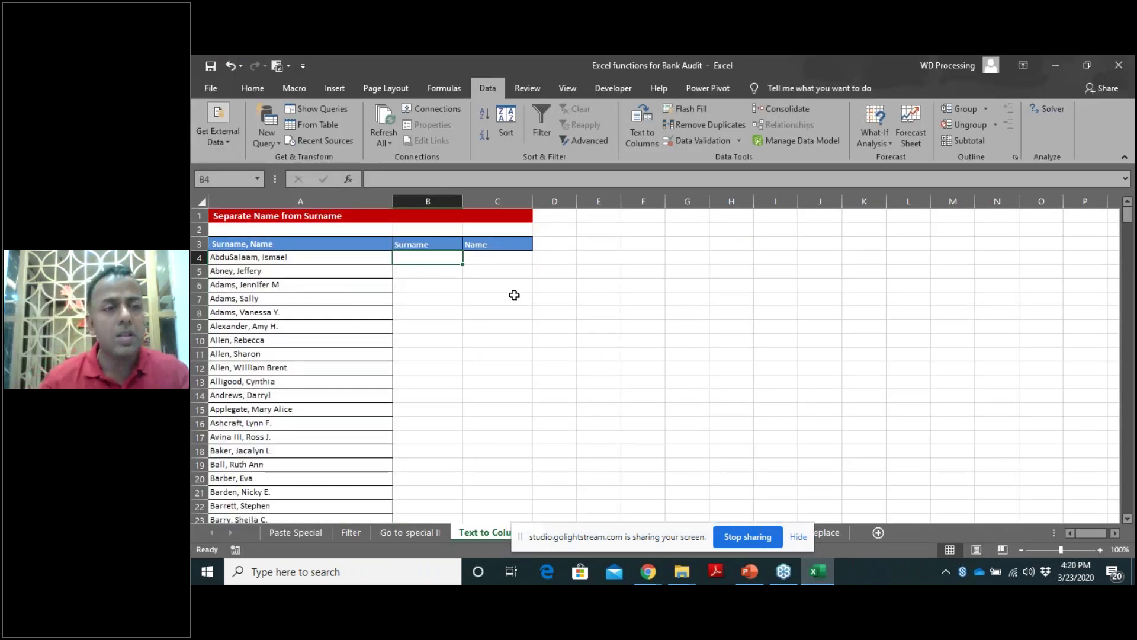
left_click_drag(278, 258, 275, 396)
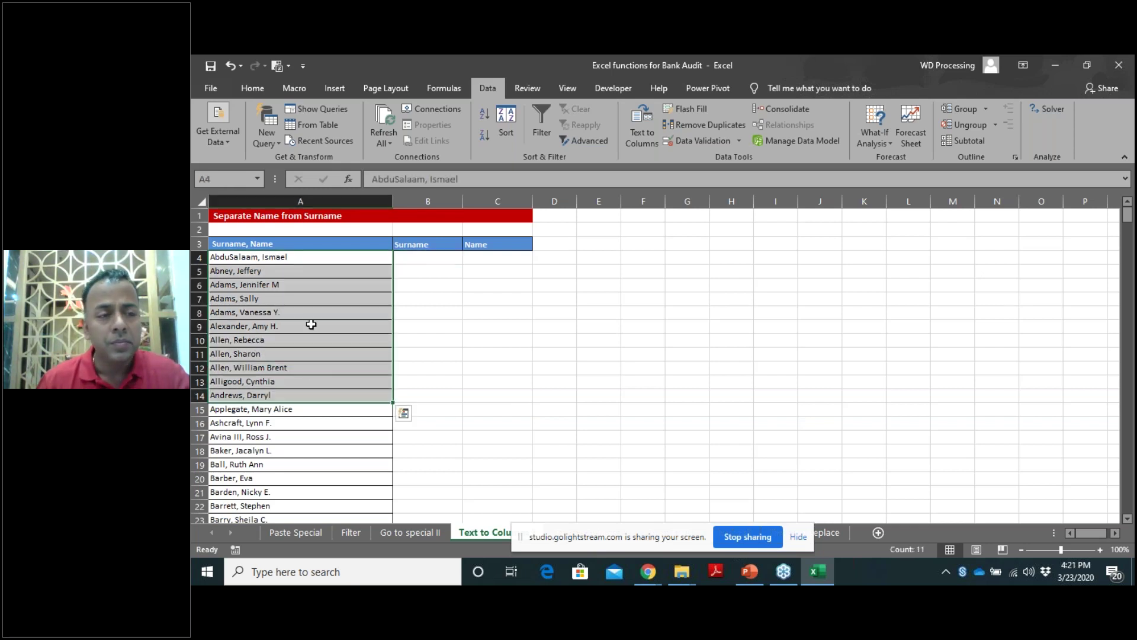
left_click(434, 262)
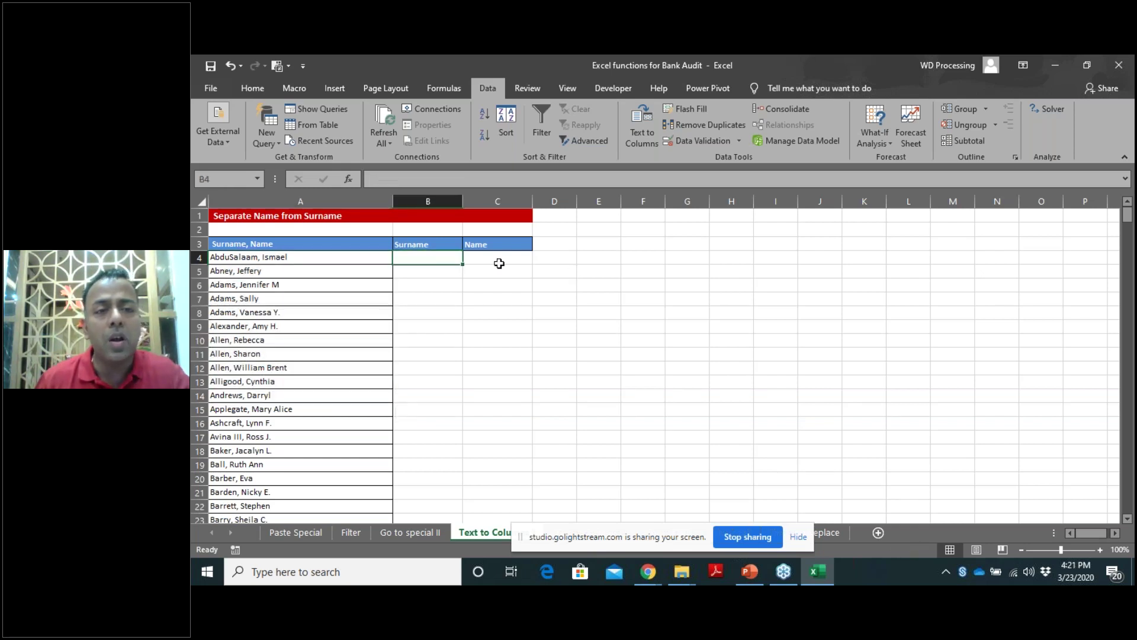
left_click(1101, 550)
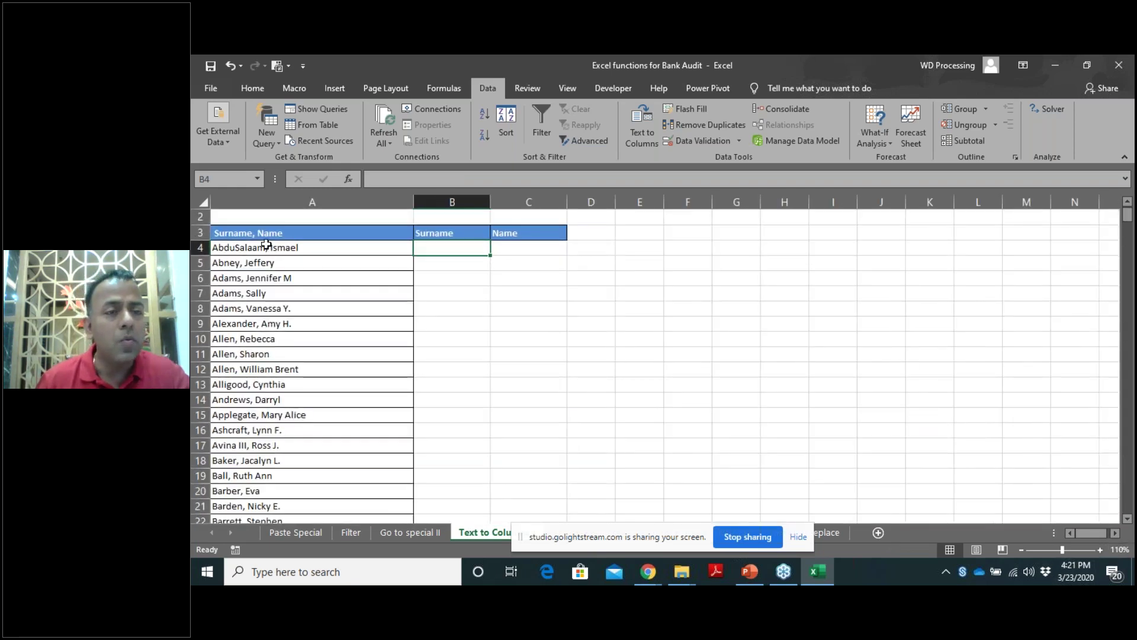
left_click(268, 236)
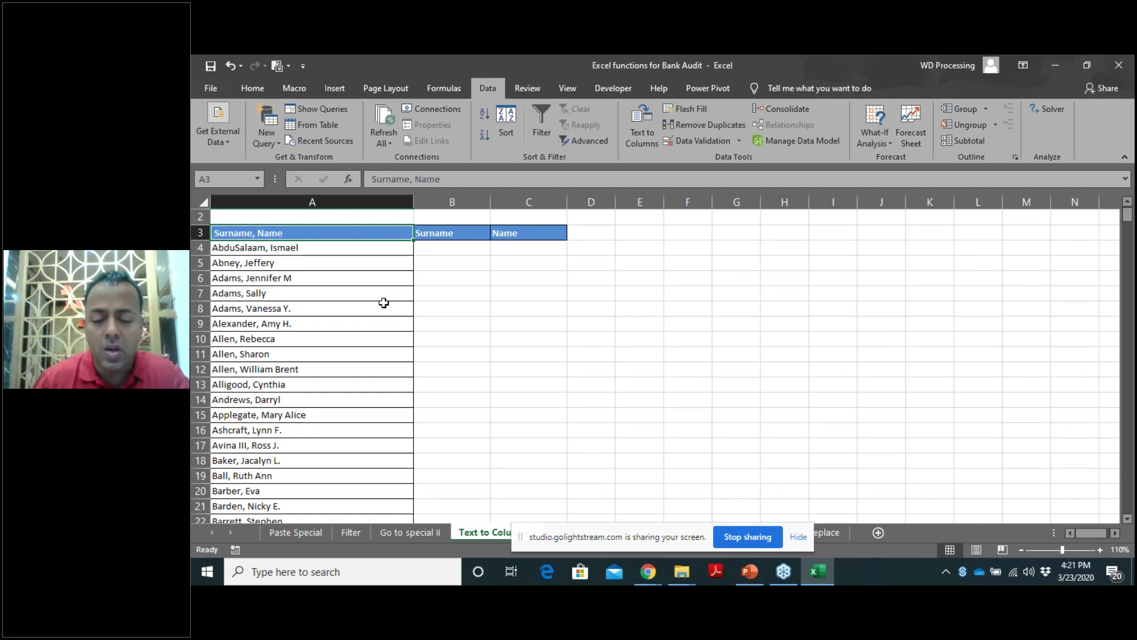
key("ctrl+shift+Down")
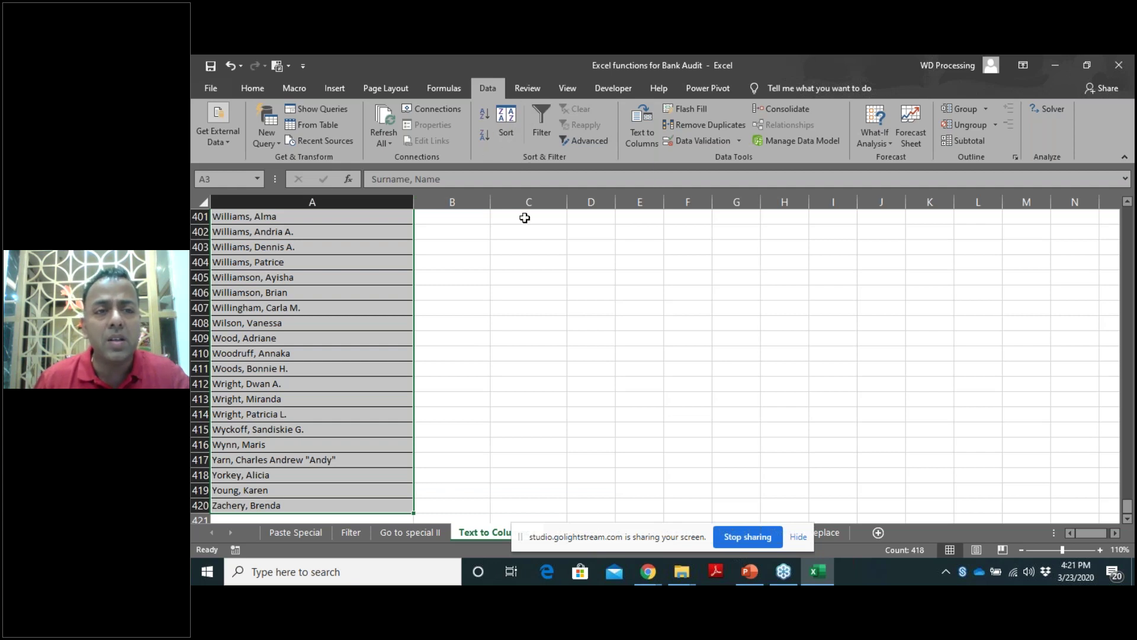
left_click(642, 127)
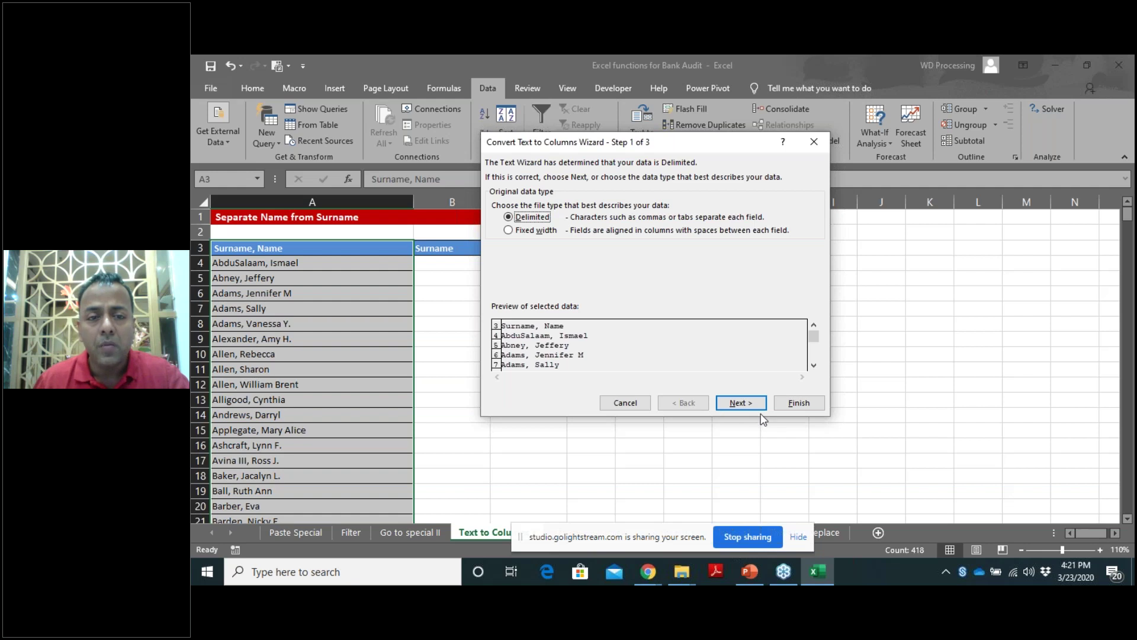
Split the names at the comma into destination $B$3, overwriting the existing data.
left_click(748, 403)
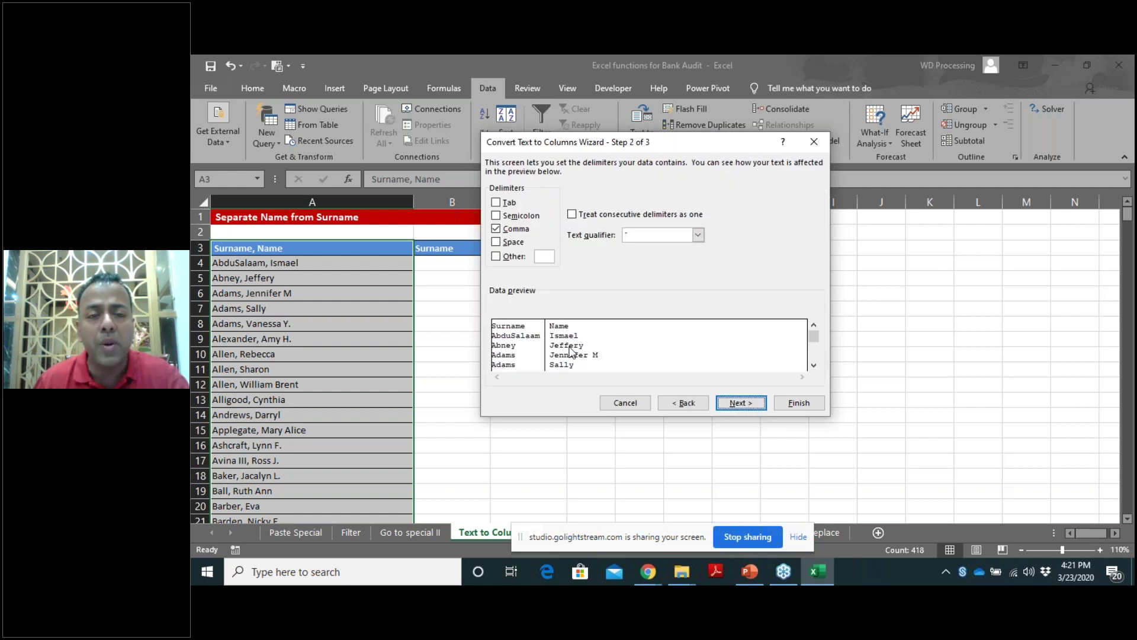
left_click(736, 404)
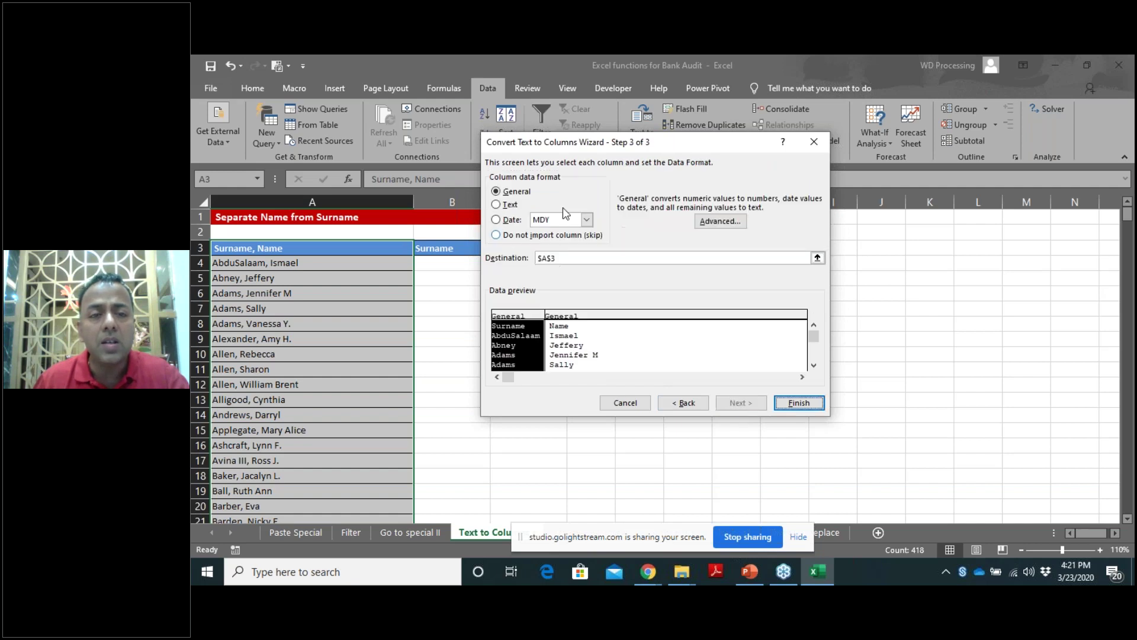
left_click_drag(627, 149, 958, 185)
left_click(901, 296)
left_click(436, 253)
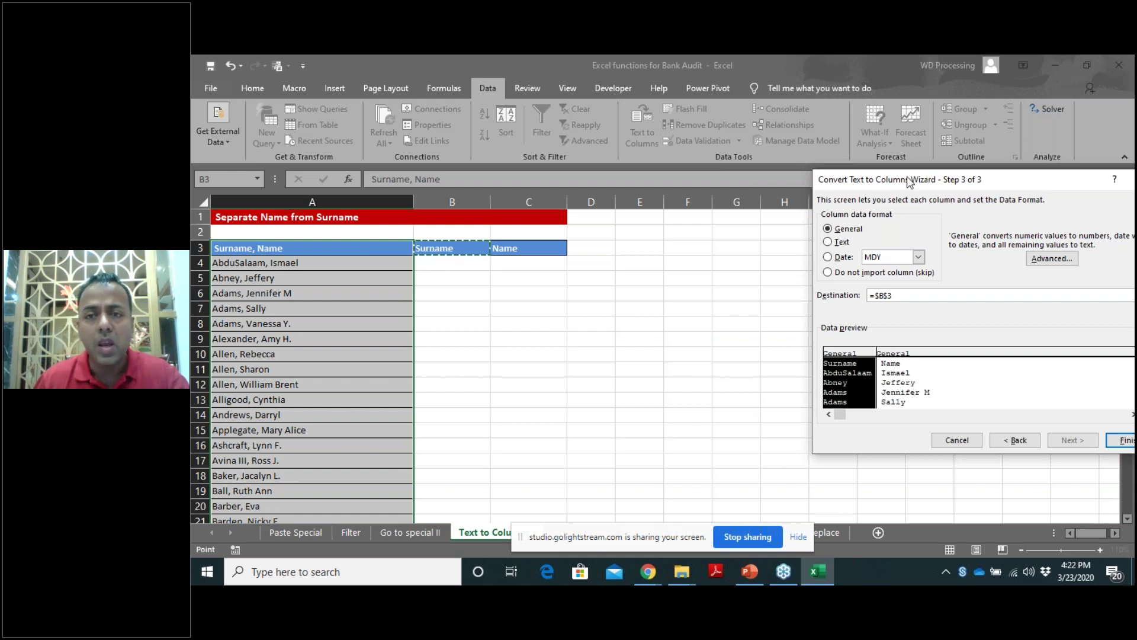
left_click_drag(910, 180, 808, 176)
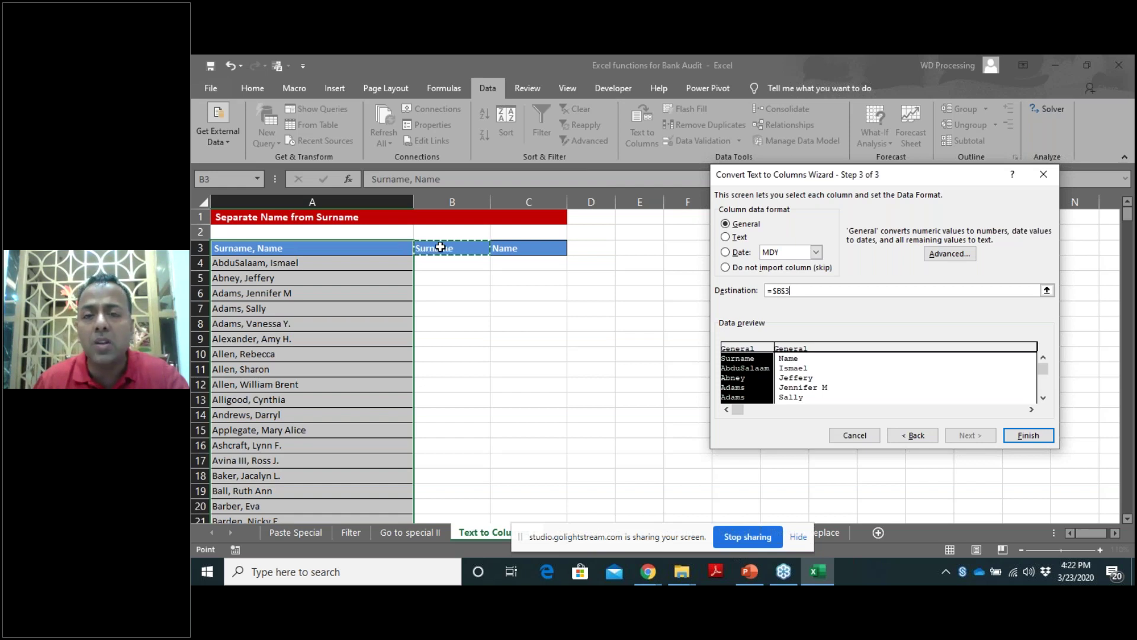
left_click(1028, 435)
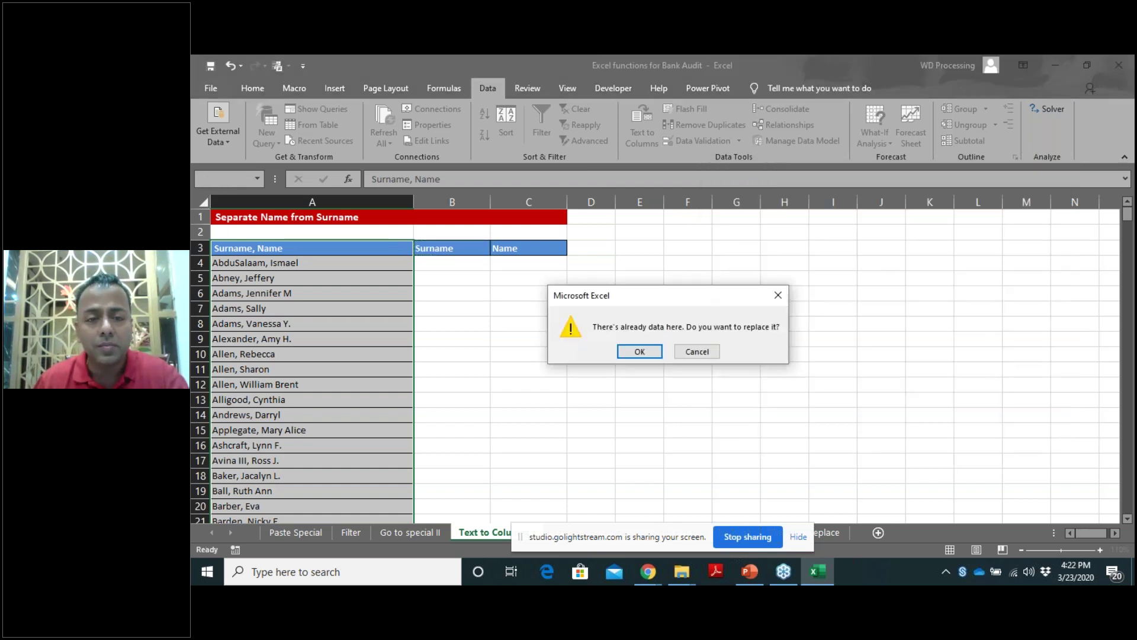
left_click(632, 354)
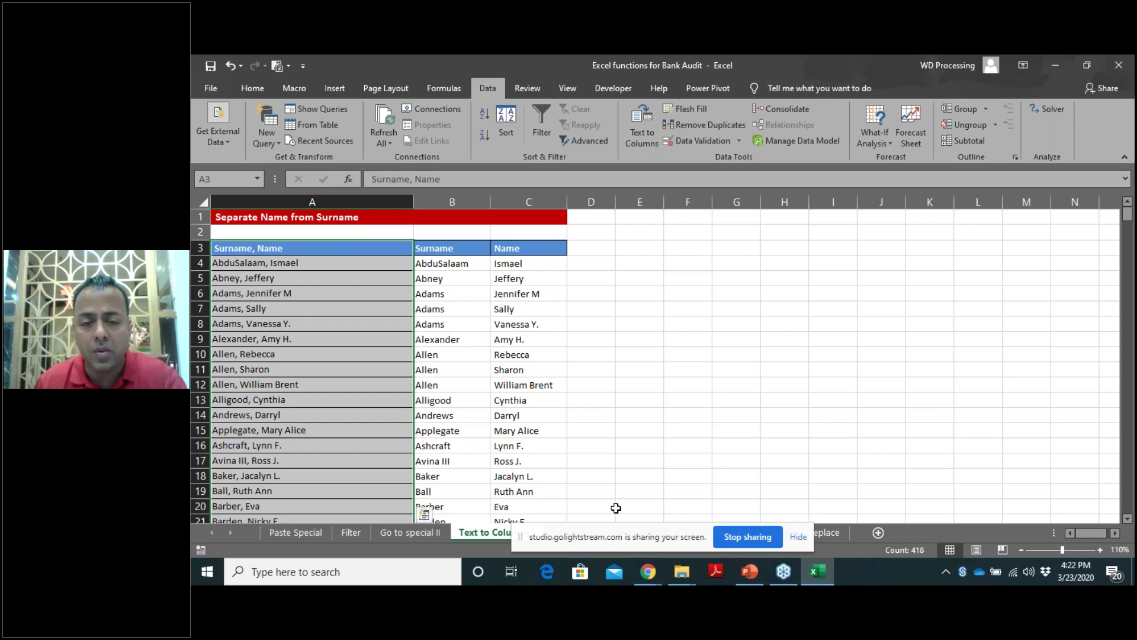
left_click_drag(644, 539, 982, 585)
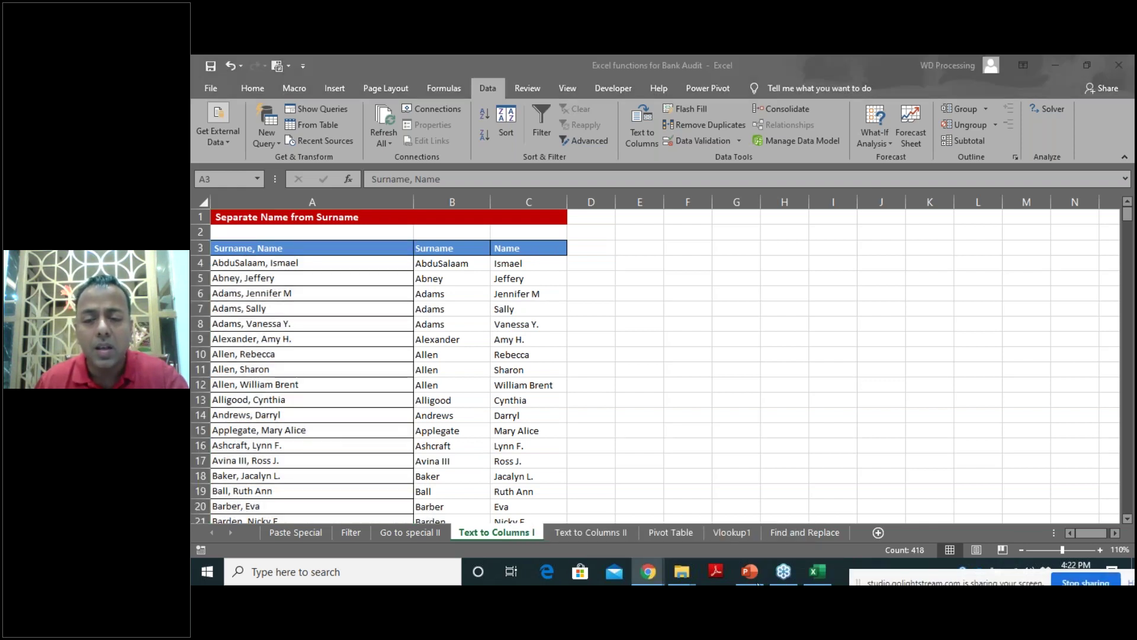
left_click(592, 535)
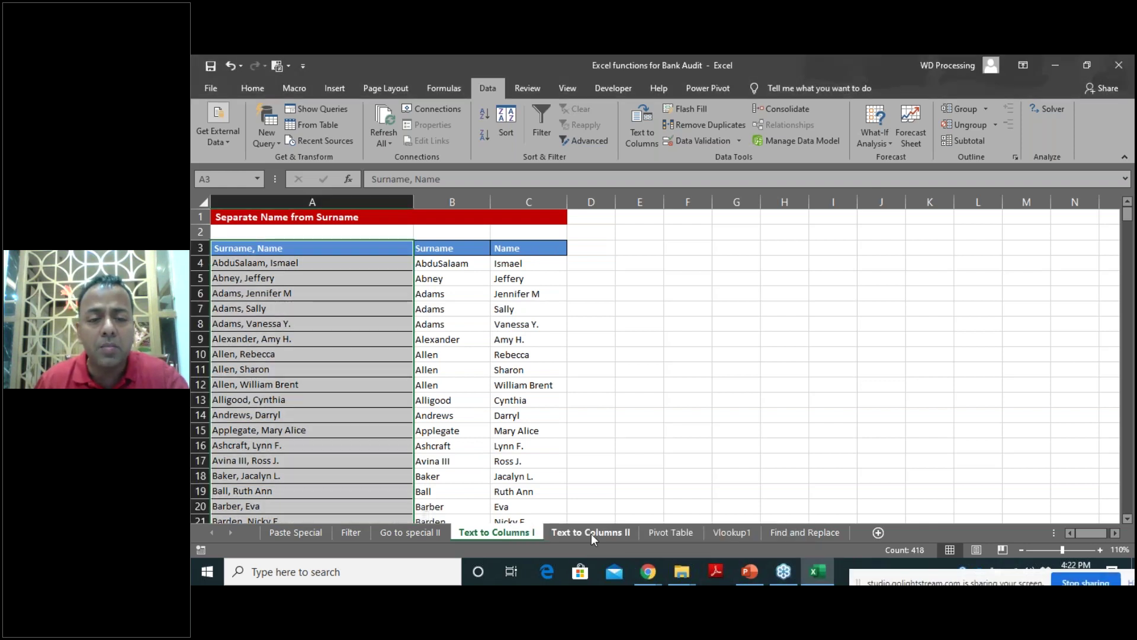
On Text to Columns II at 120%, enter 25900, 814392, '00814392 and Mould Repg Charges in row 5.
left_click(591, 534)
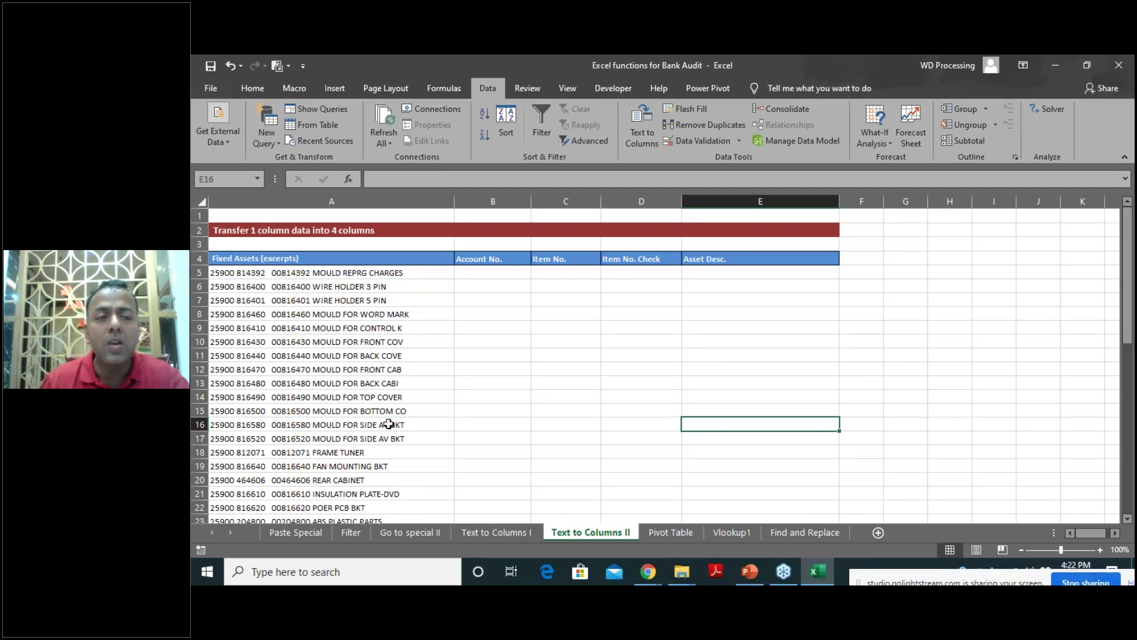
left_click(1099, 550)
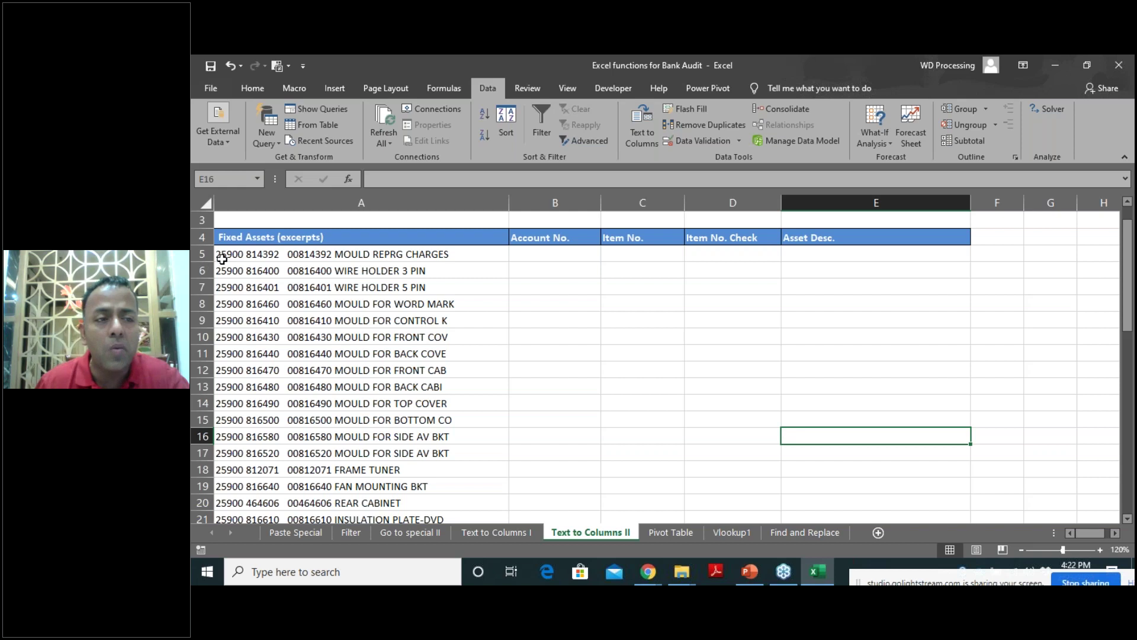
left_click(560, 258)
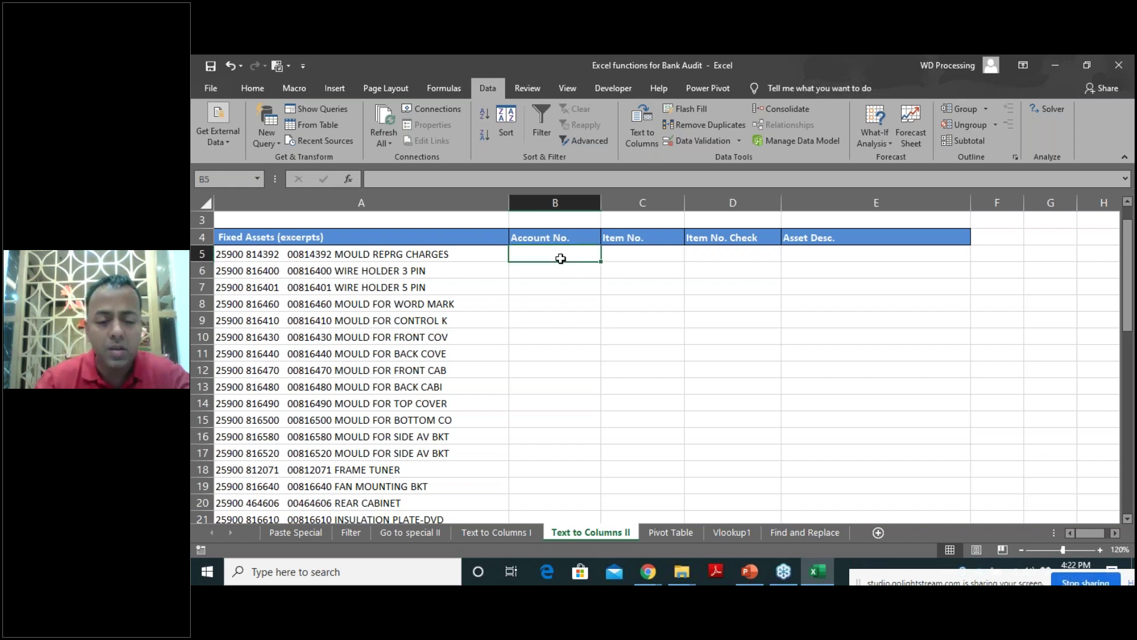
type("25900")
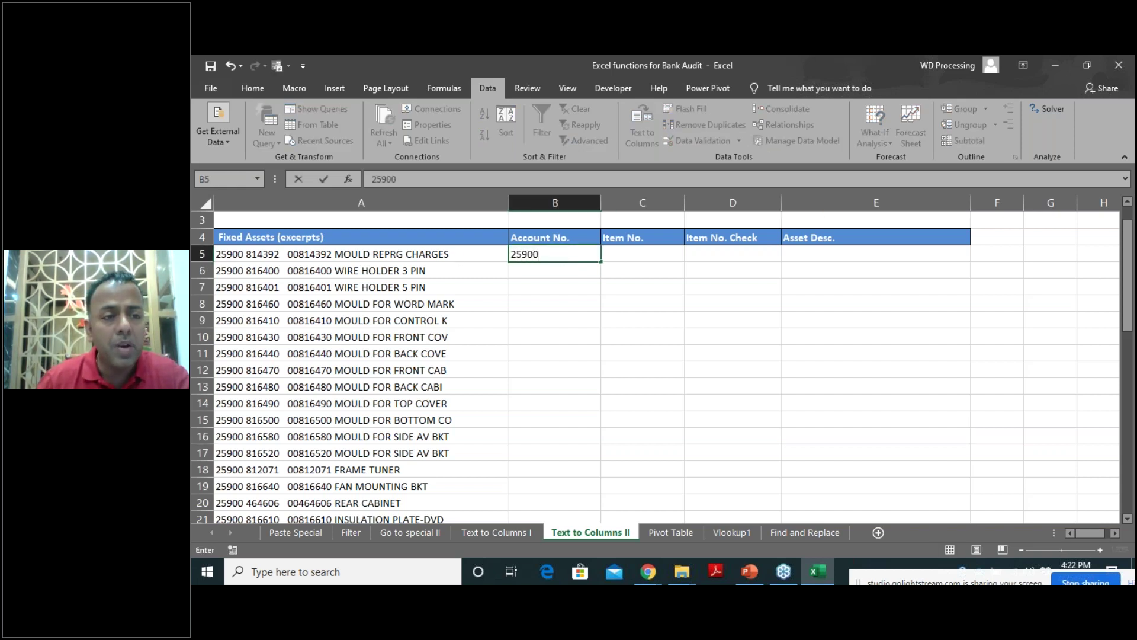
key("Tab")
type("814392")
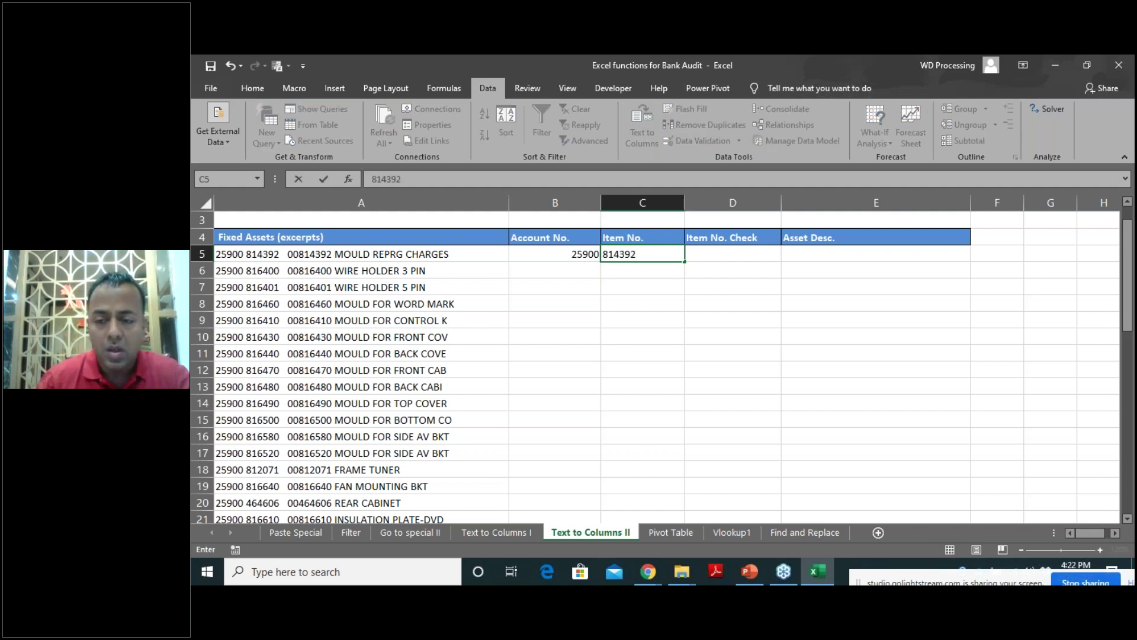
key("Tab")
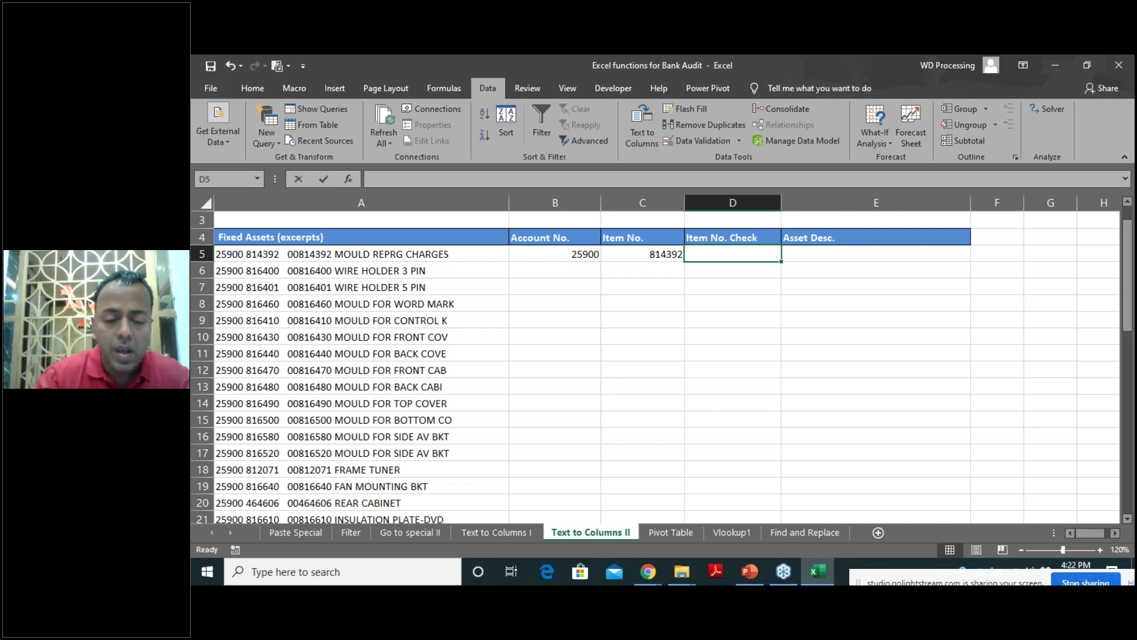
type("'00814392")
key("Tab")
type("Mould Repg Charges")
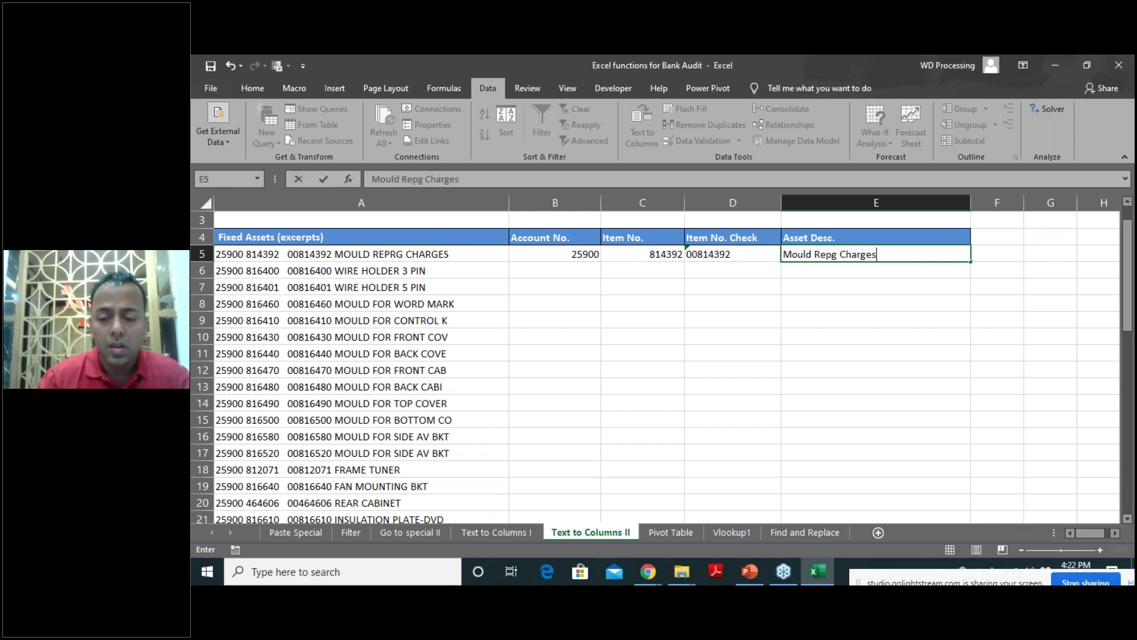
key("Return")
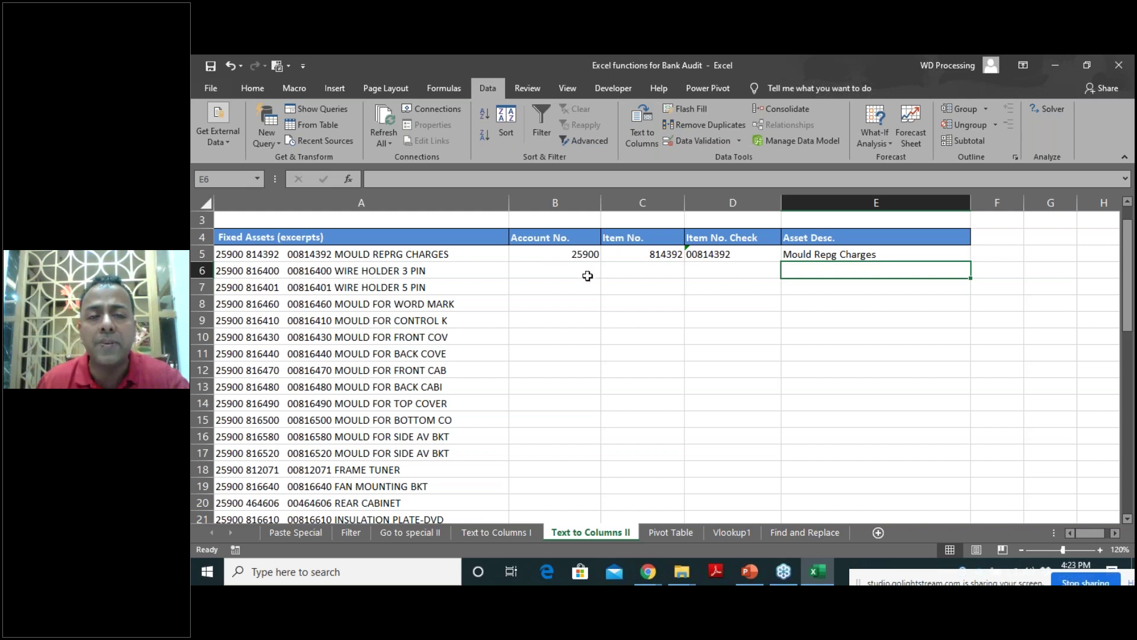
left_click_drag(533, 253, 898, 257)
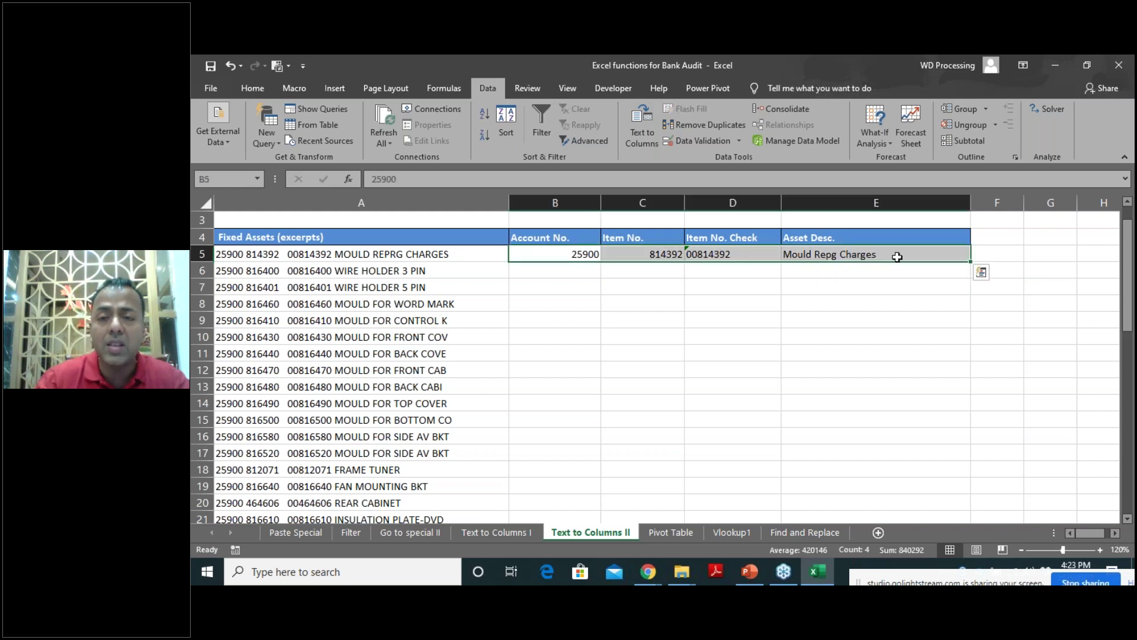
Clear row 5, select A5:A49, and run Text to Columns as Fixed width with suggested breaks.
key("Delete")
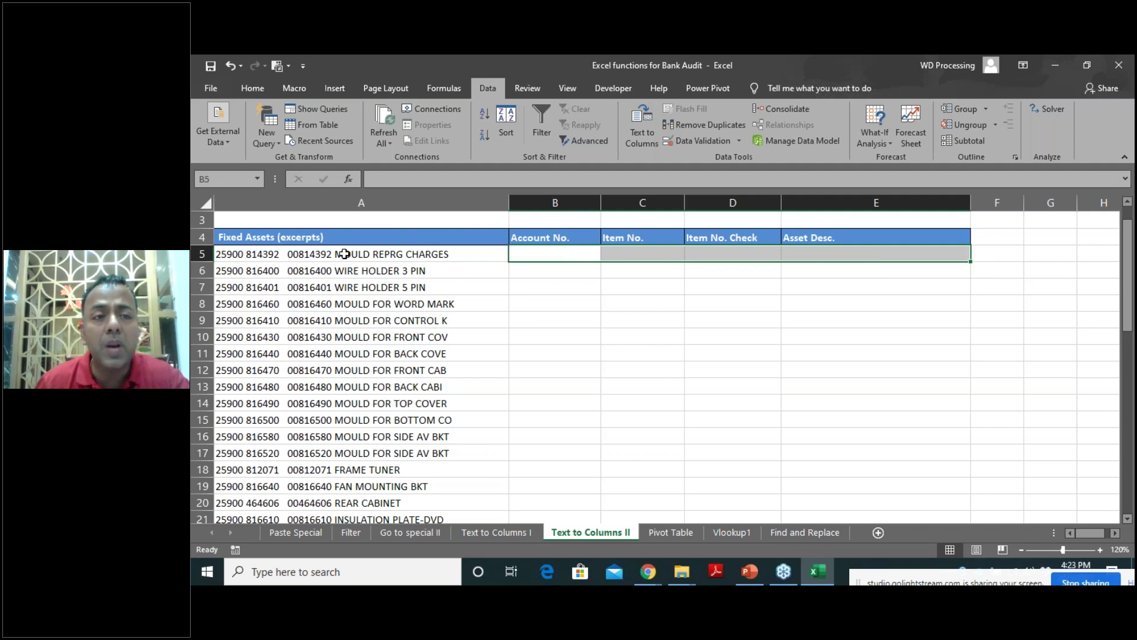
left_click(345, 253)
key("ctrl+shift+Down")
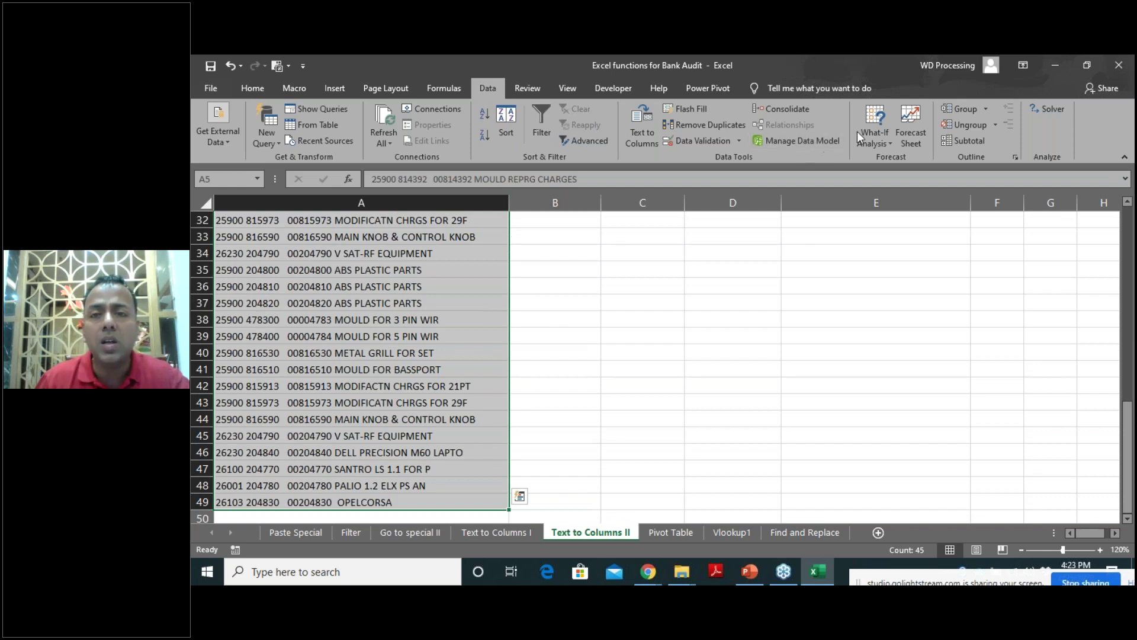
left_click(651, 143)
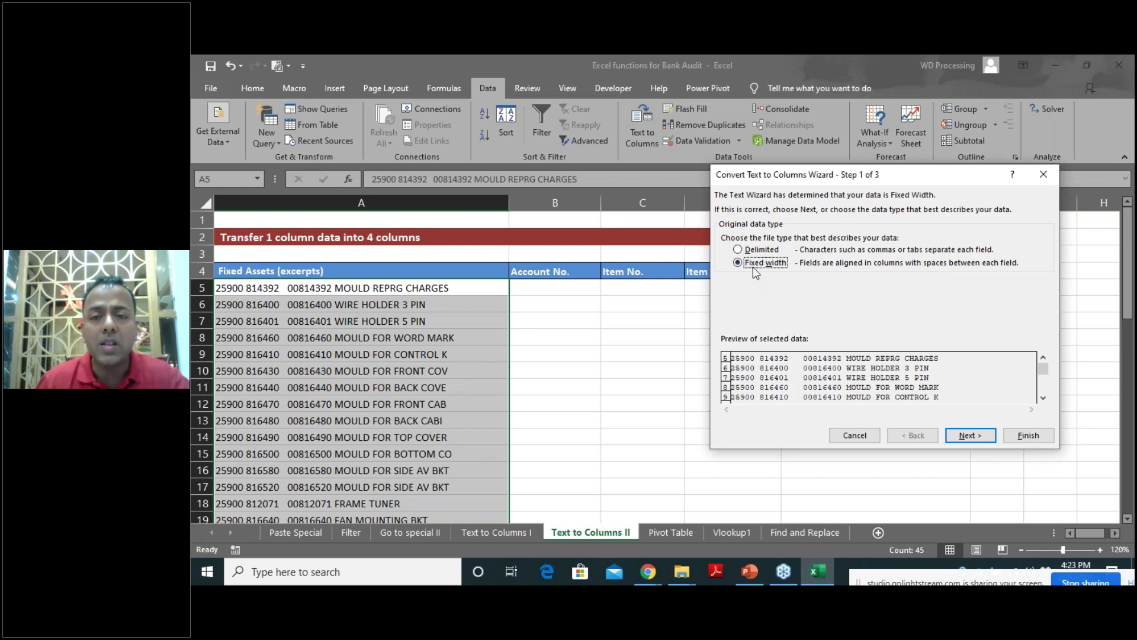
left_click(973, 439)
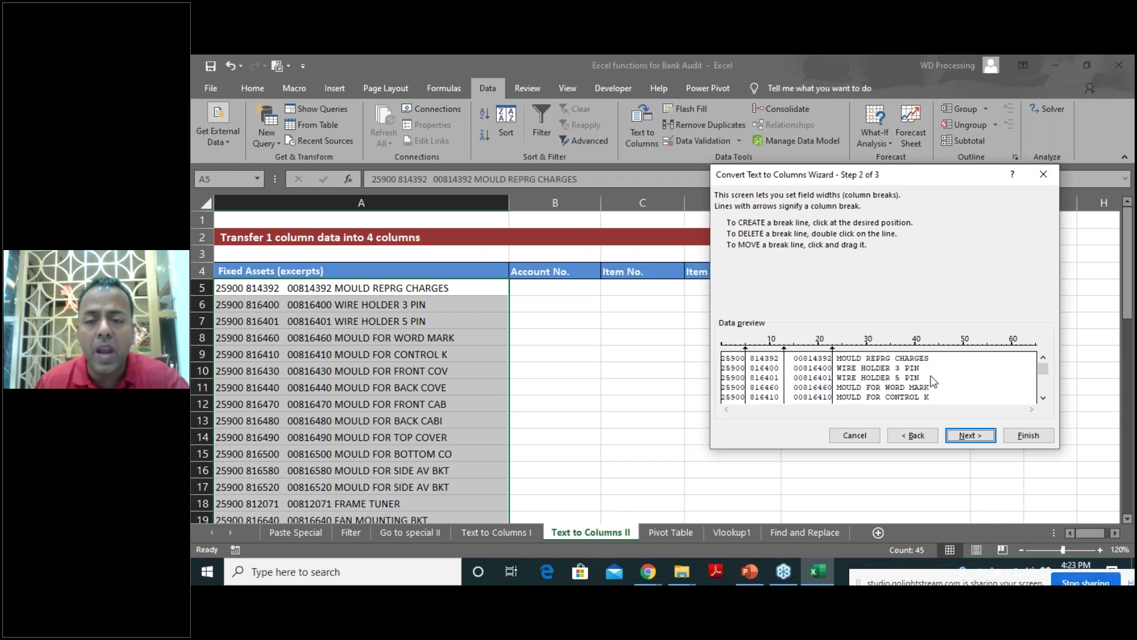
left_click(970, 435)
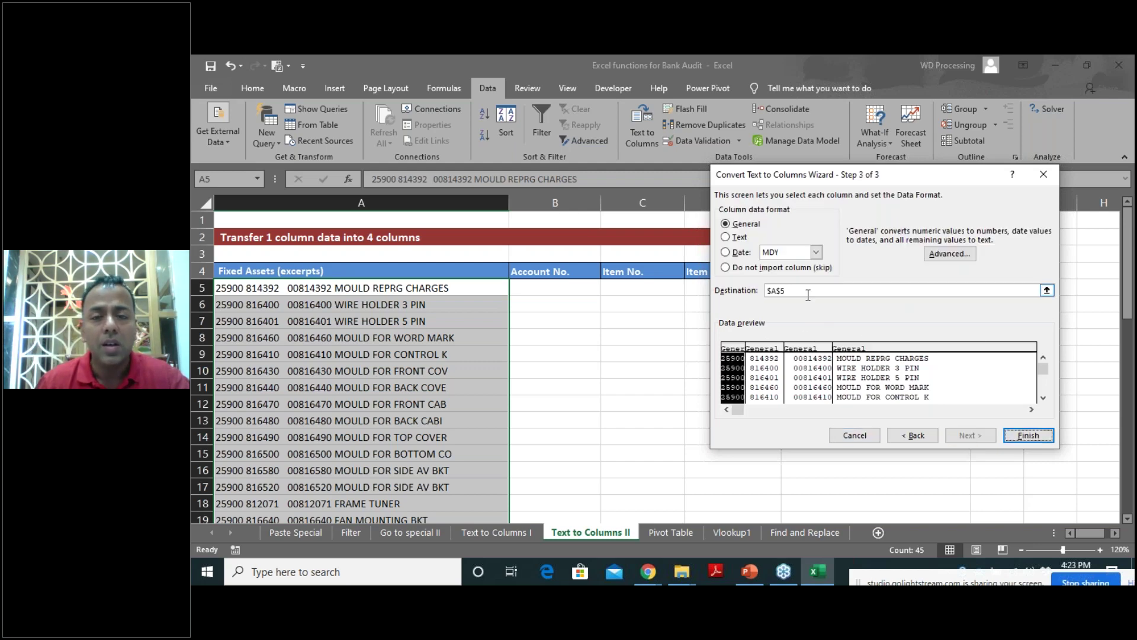
Output the split to $B$5 with the third column (00814392 values) formatted as Text.
left_click(808, 291)
left_click(572, 289)
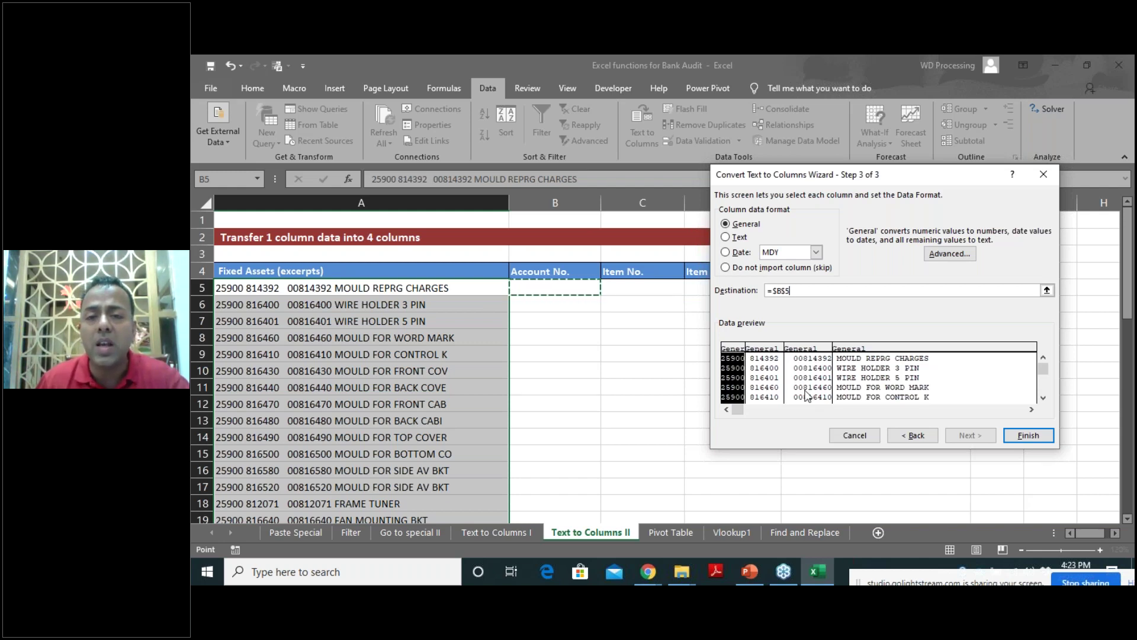
left_click(812, 351)
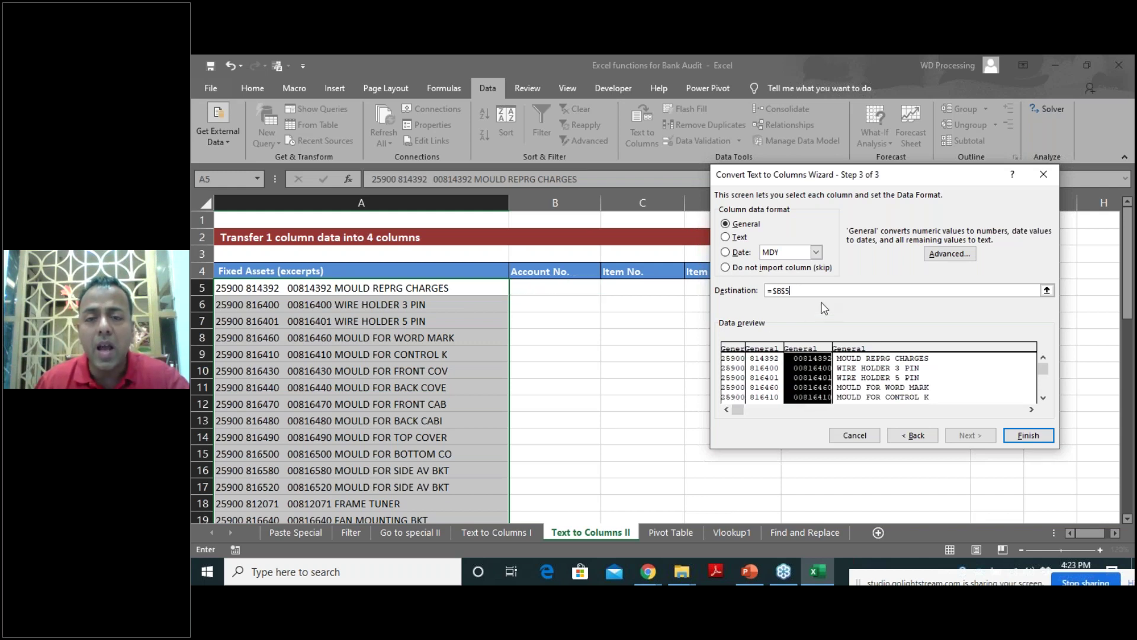
left_click(726, 237)
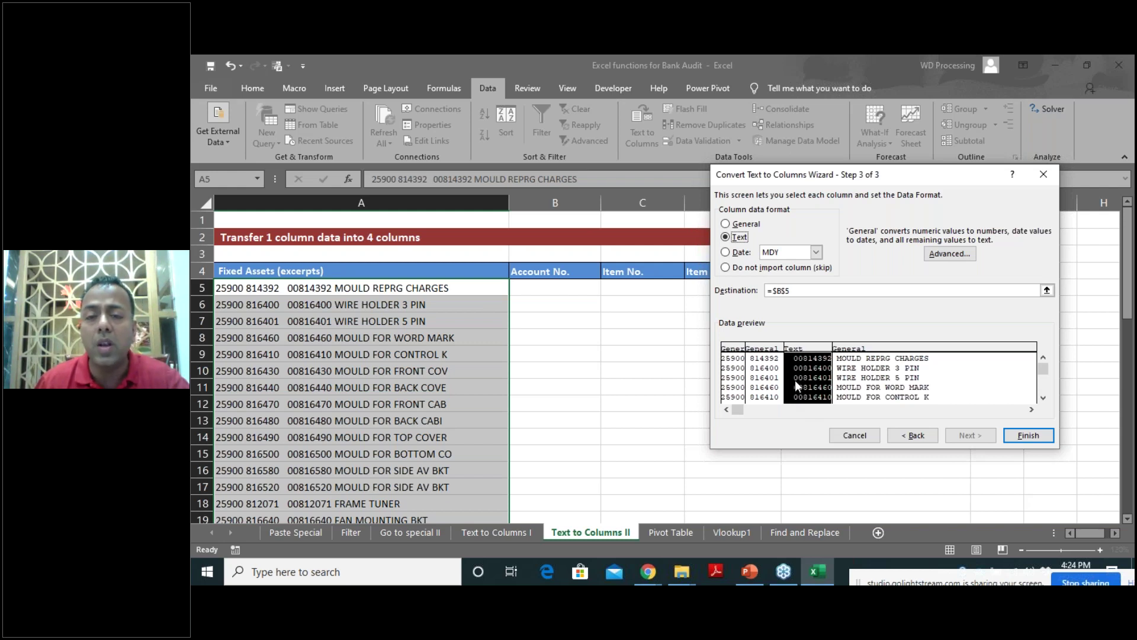
left_click(1020, 437)
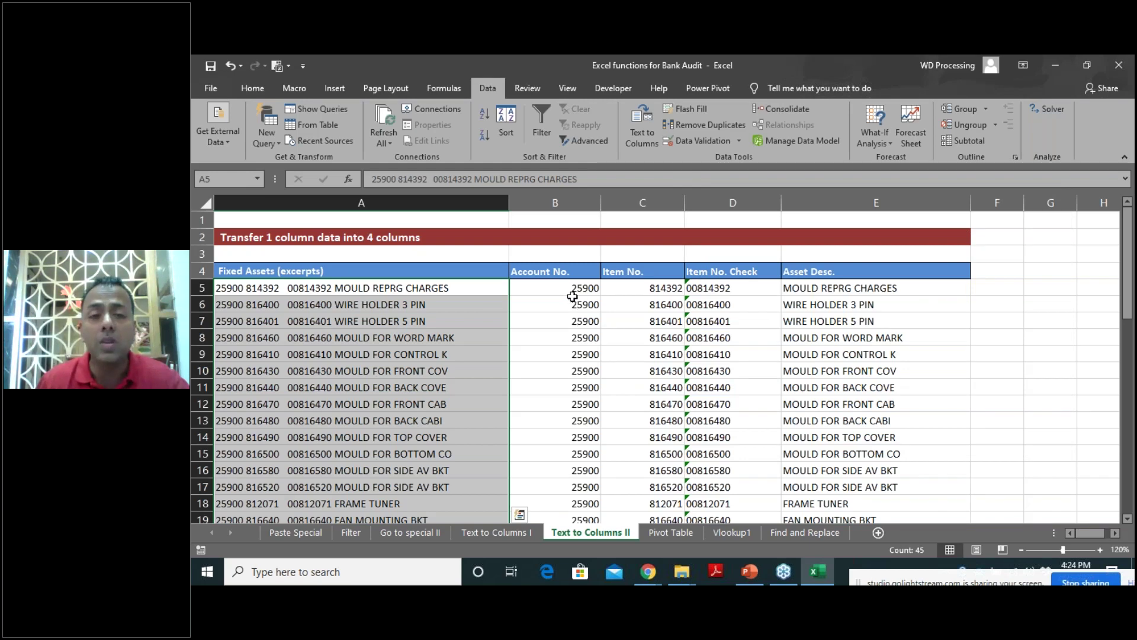
Review the split results in B5:E15, then go to the Pivot Table sheet.
left_click_drag(567, 291, 820, 442)
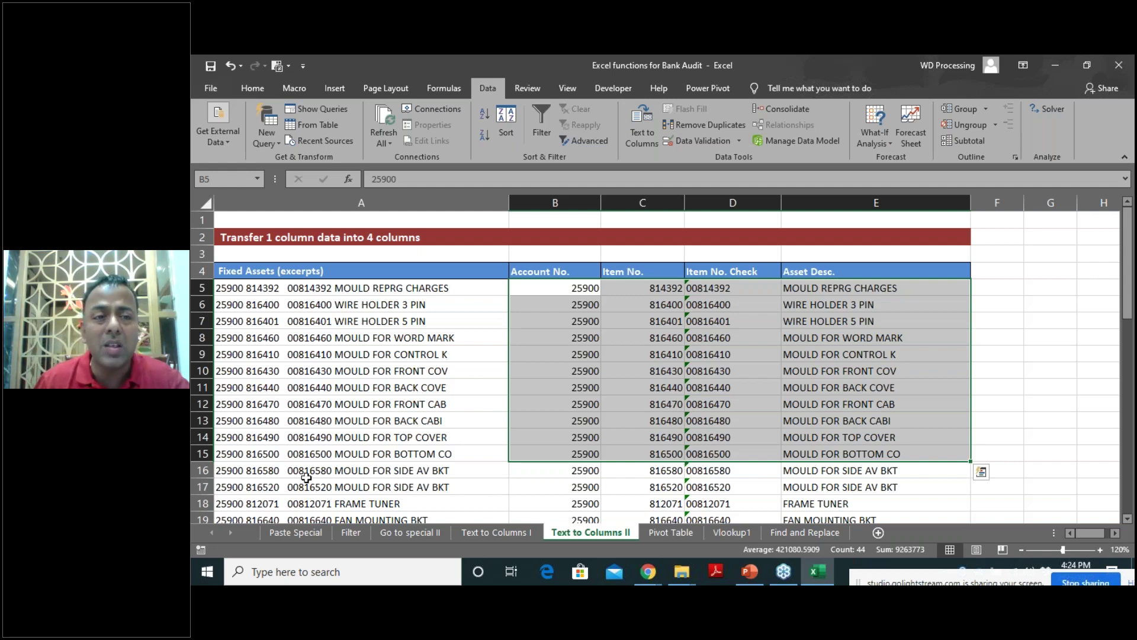
left_click(671, 532)
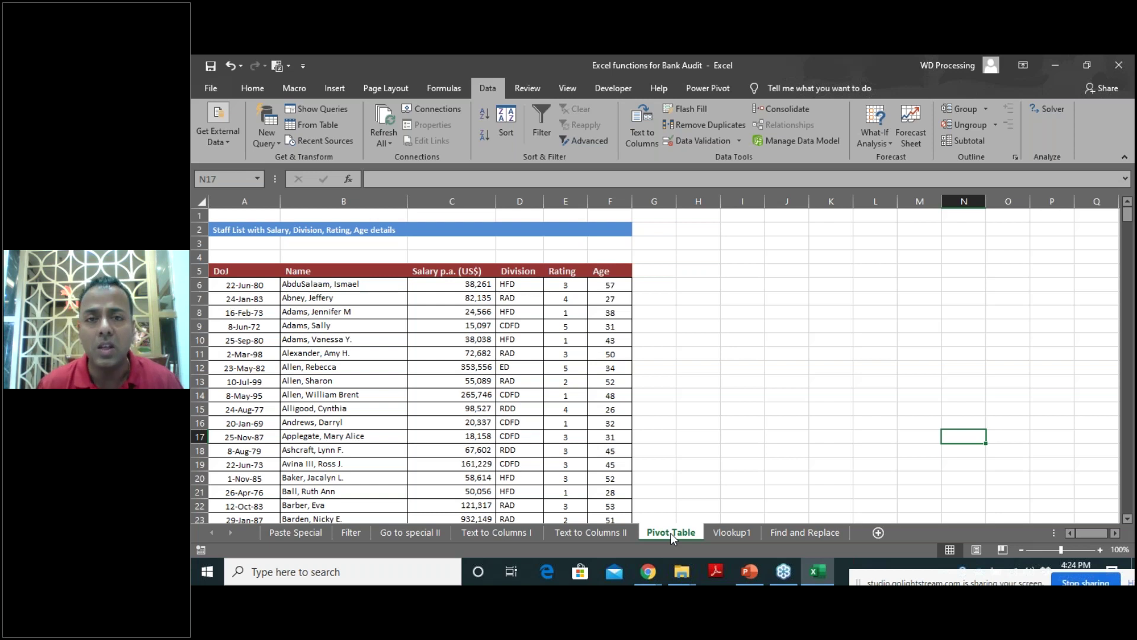
Zoom the staff list to 120% and look over its Name, Salary p.a. and Age entries.
left_click(362, 411)
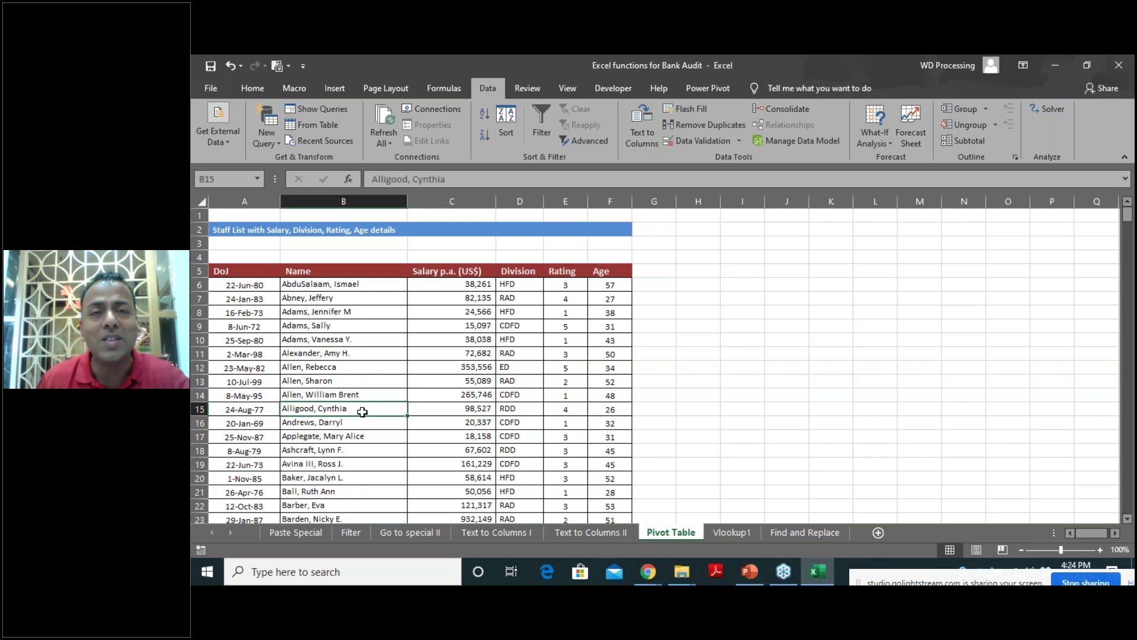
left_click(354, 383)
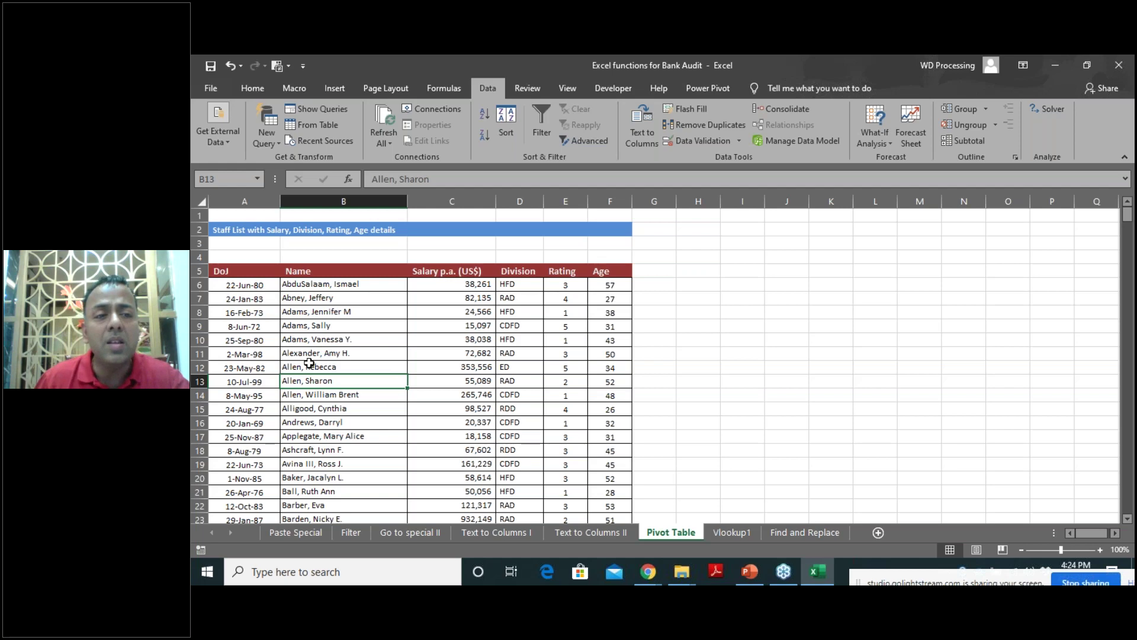
left_click(1100, 549)
left_click(1101, 548)
left_click(261, 259)
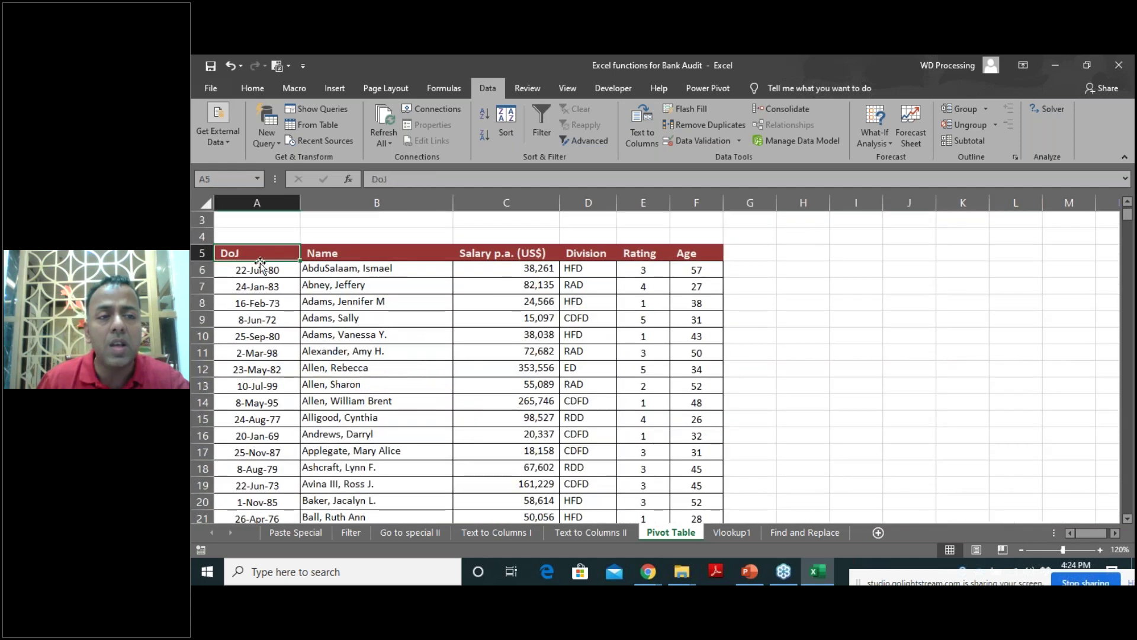
left_click(495, 253)
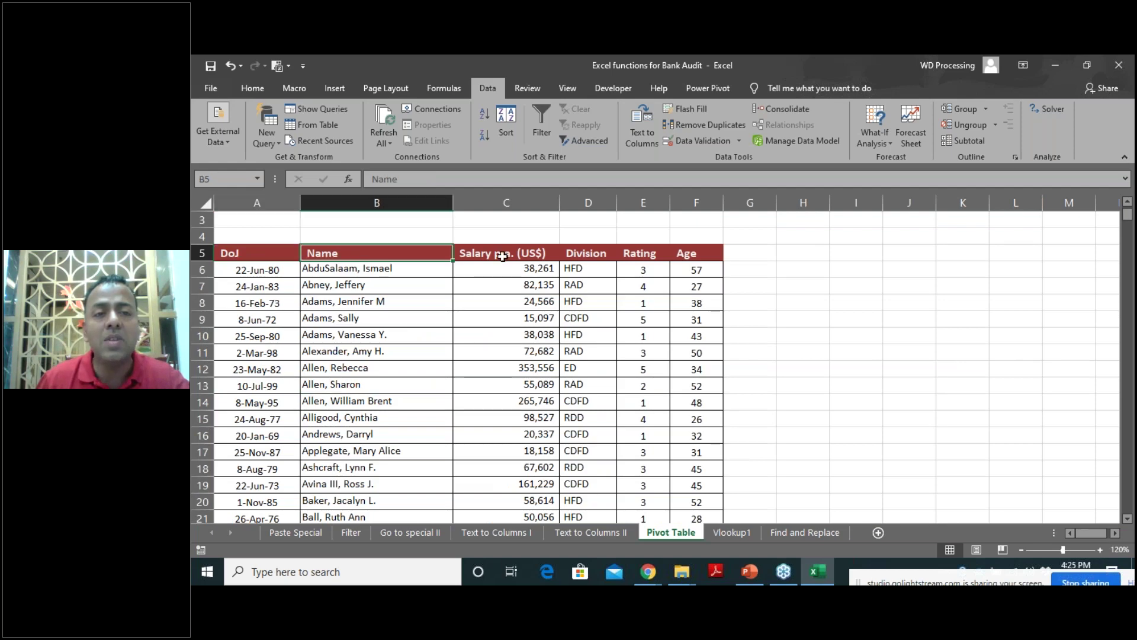
key("Right")
key("Right")
key("Right")
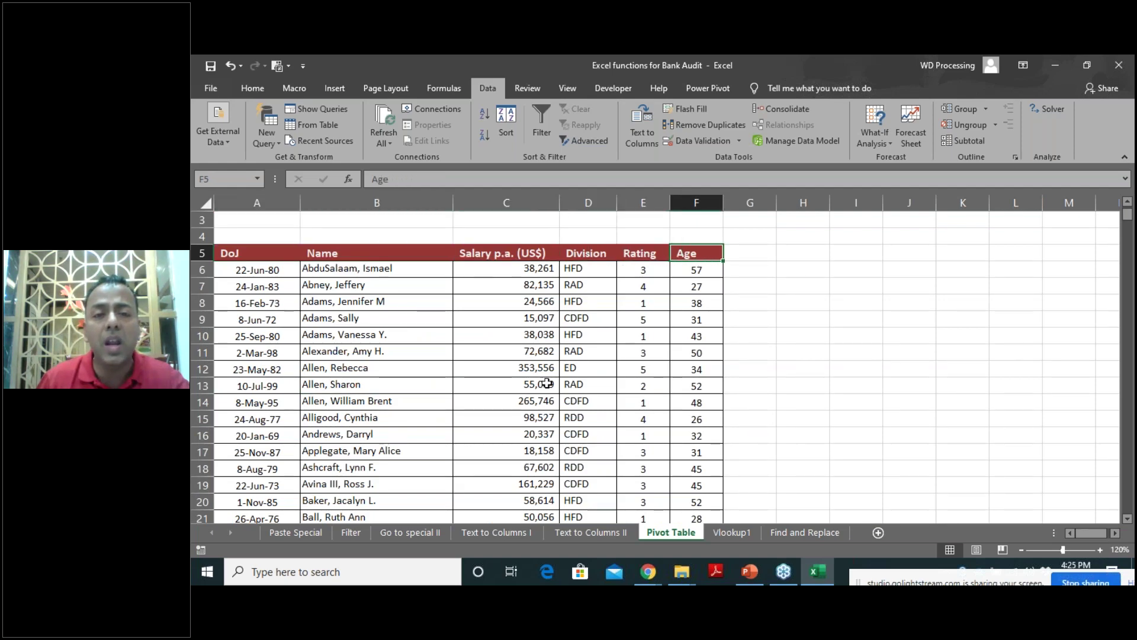
left_click(539, 383)
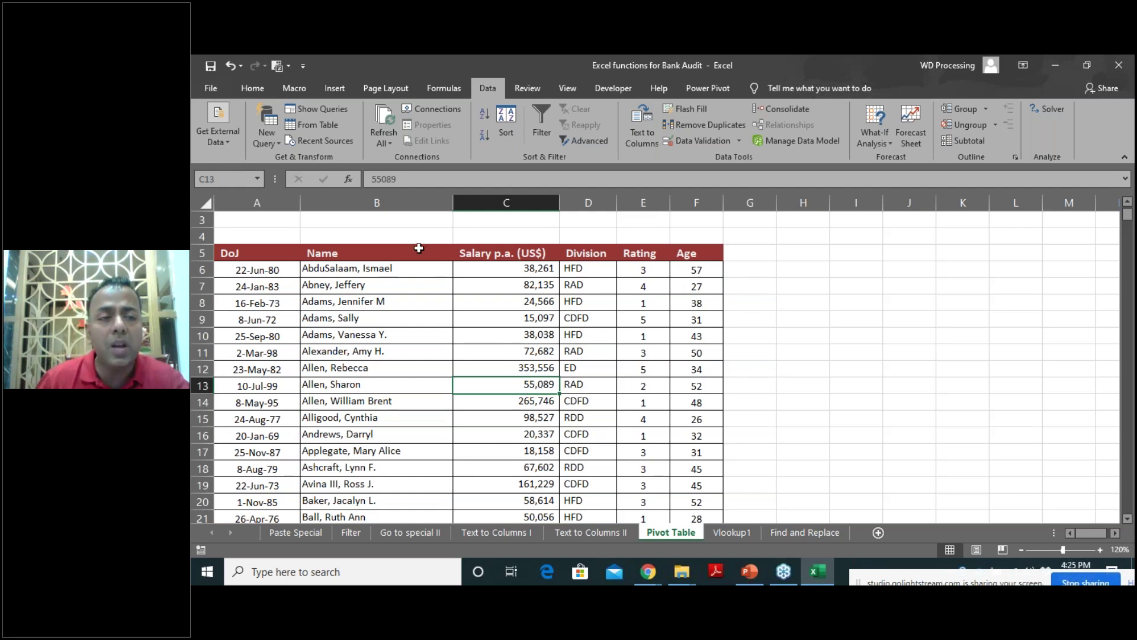
Select the Name column to the last record, then select the entire staff table with Ctrl+A.
left_click(402, 266)
key("ctrl+shift+Down")
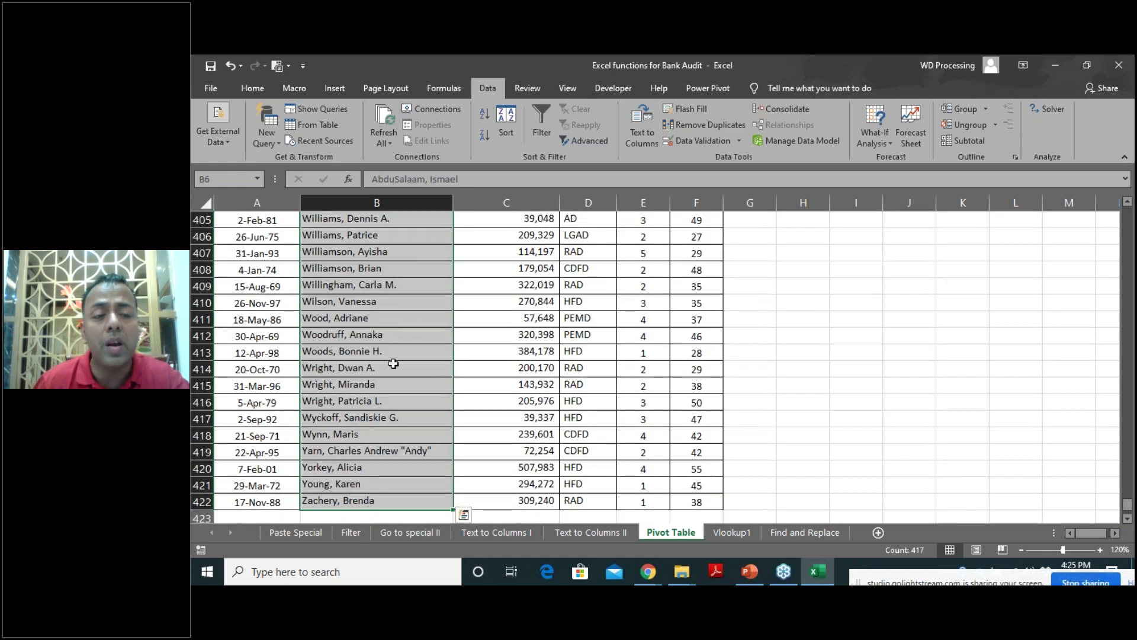
scroll(462, 379, "up", 6)
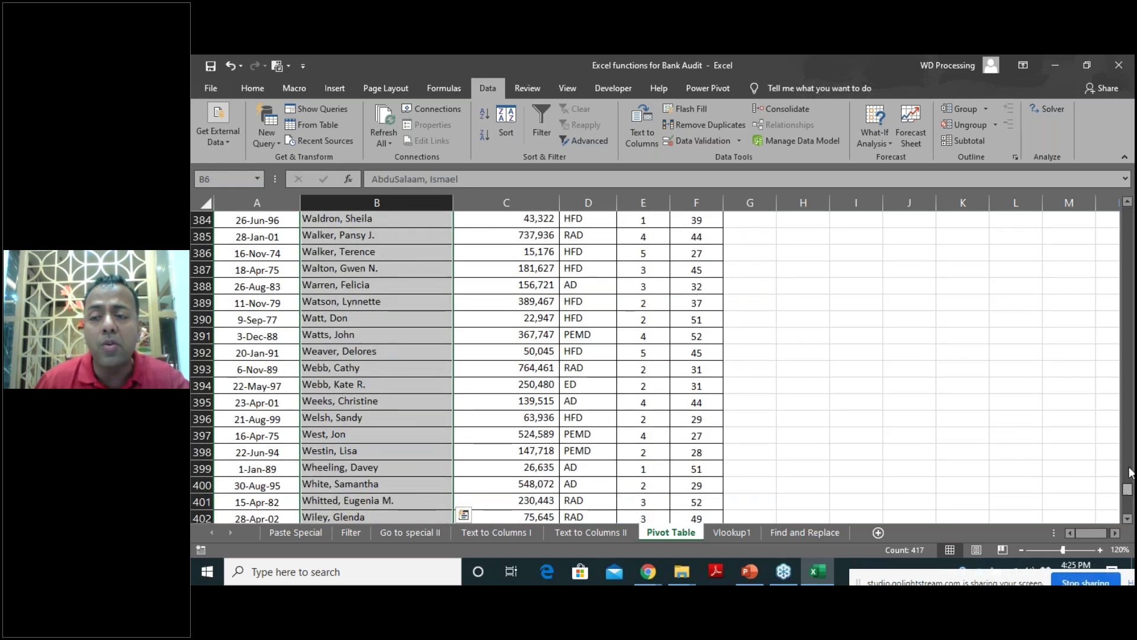
left_click_drag(1128, 490, 1127, 211)
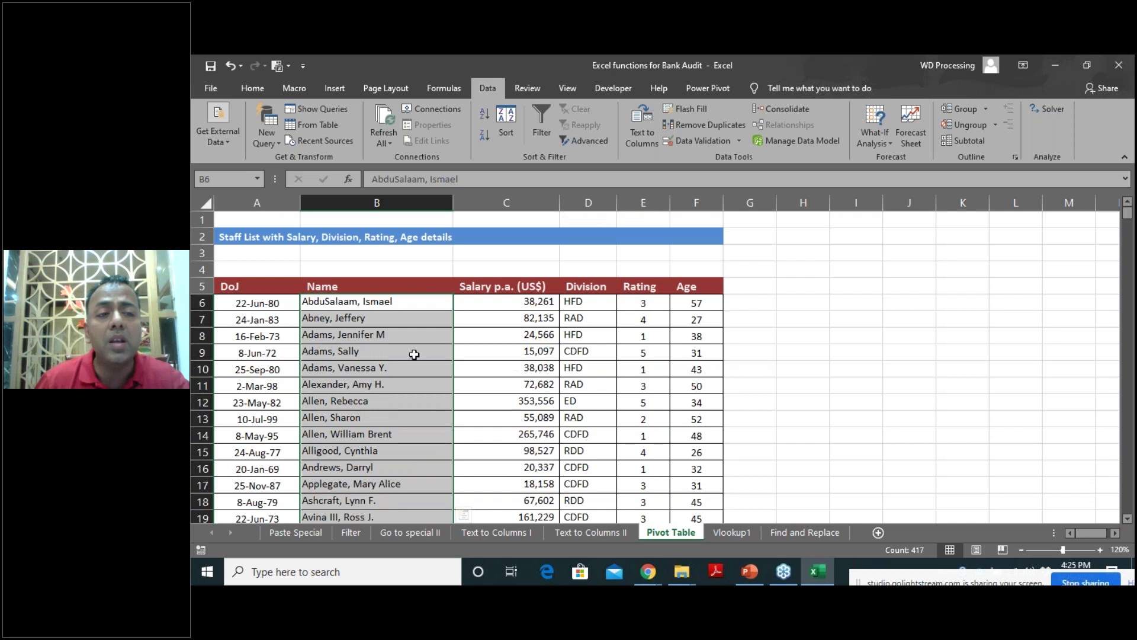
left_click_drag(419, 353, 412, 356)
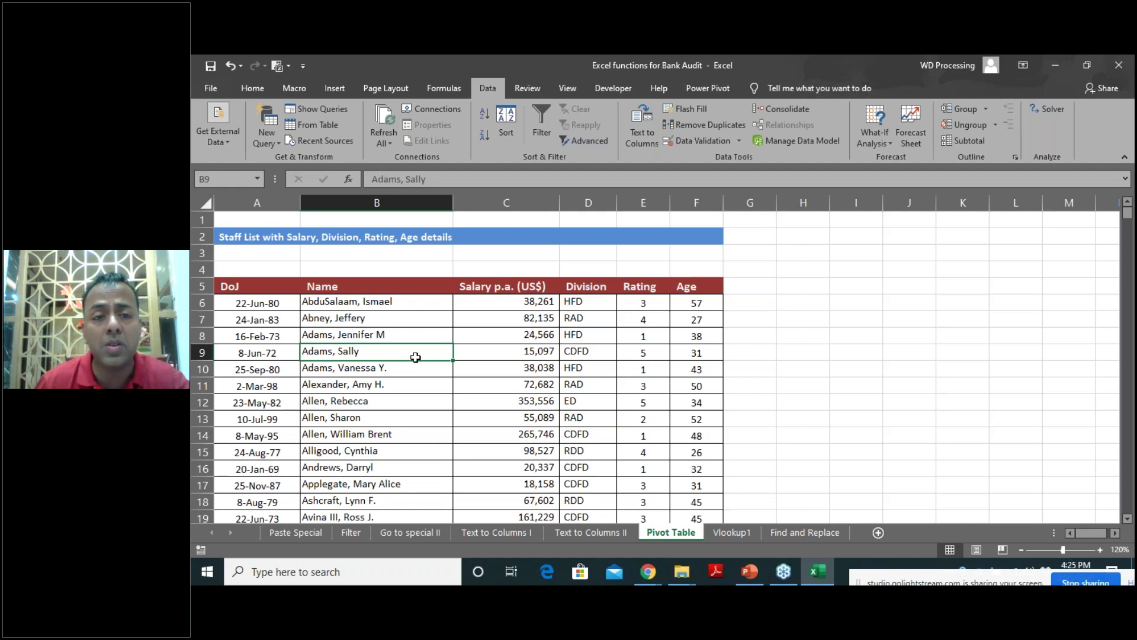
left_click(416, 387)
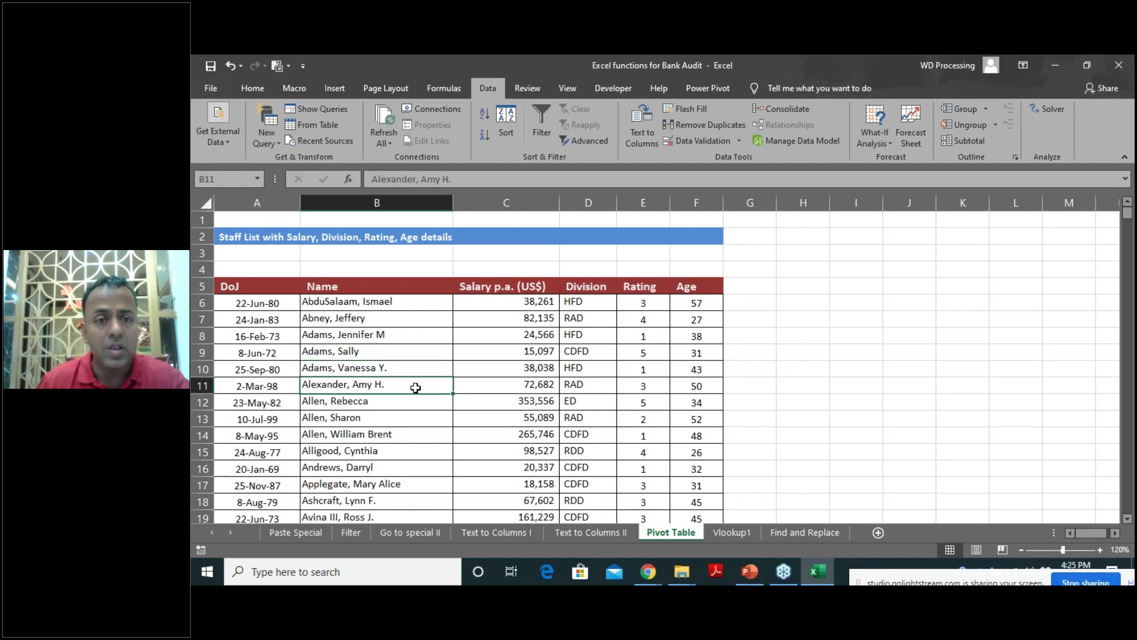
key("ctrl+a")
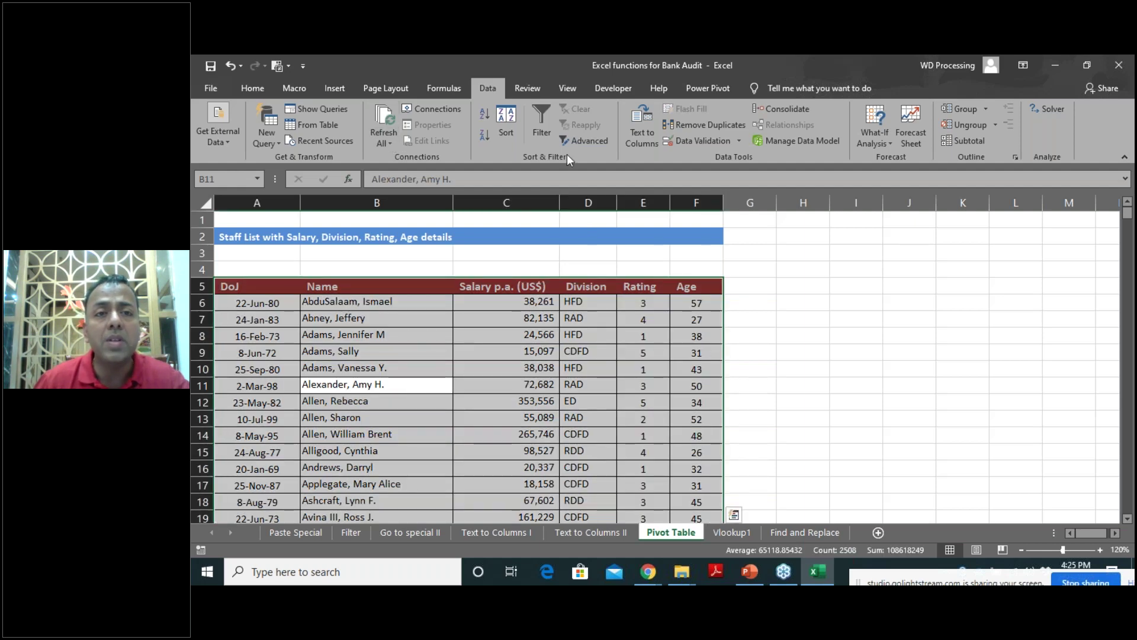
Insert a PivotTable from the selected staff table onto a new worksheet.
left_click(545, 137)
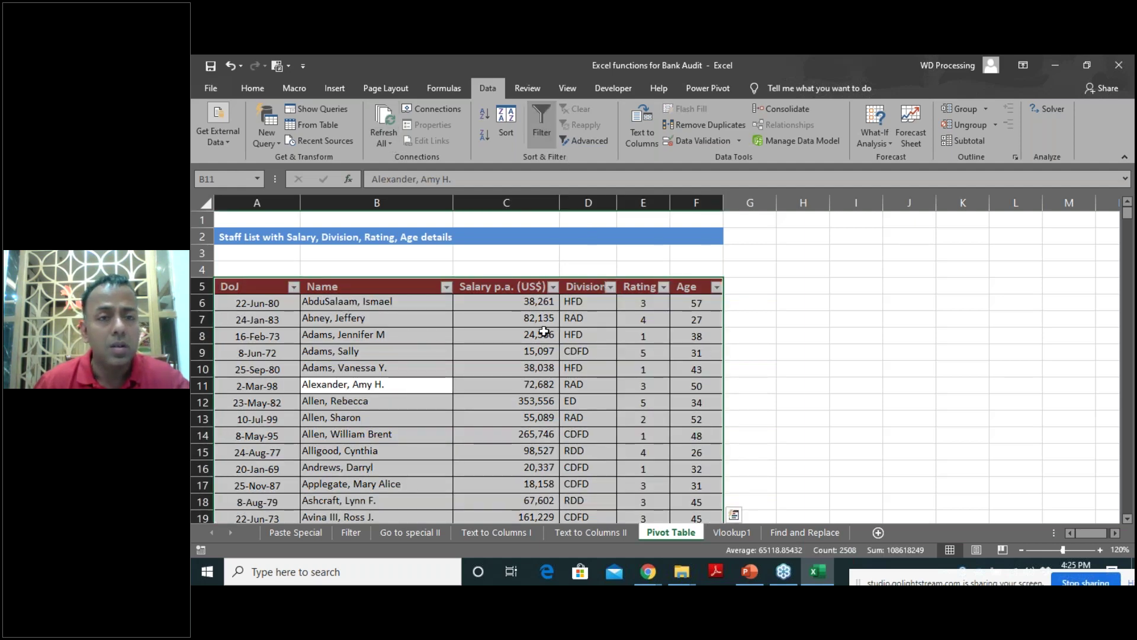
left_click(545, 130)
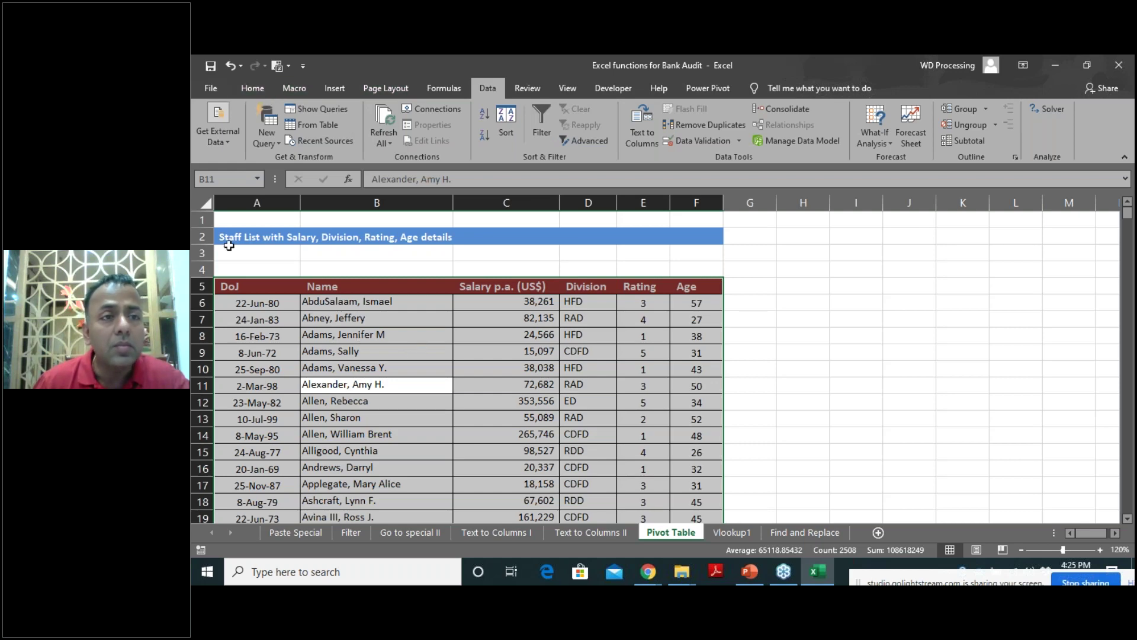
left_click(335, 88)
left_click(207, 129)
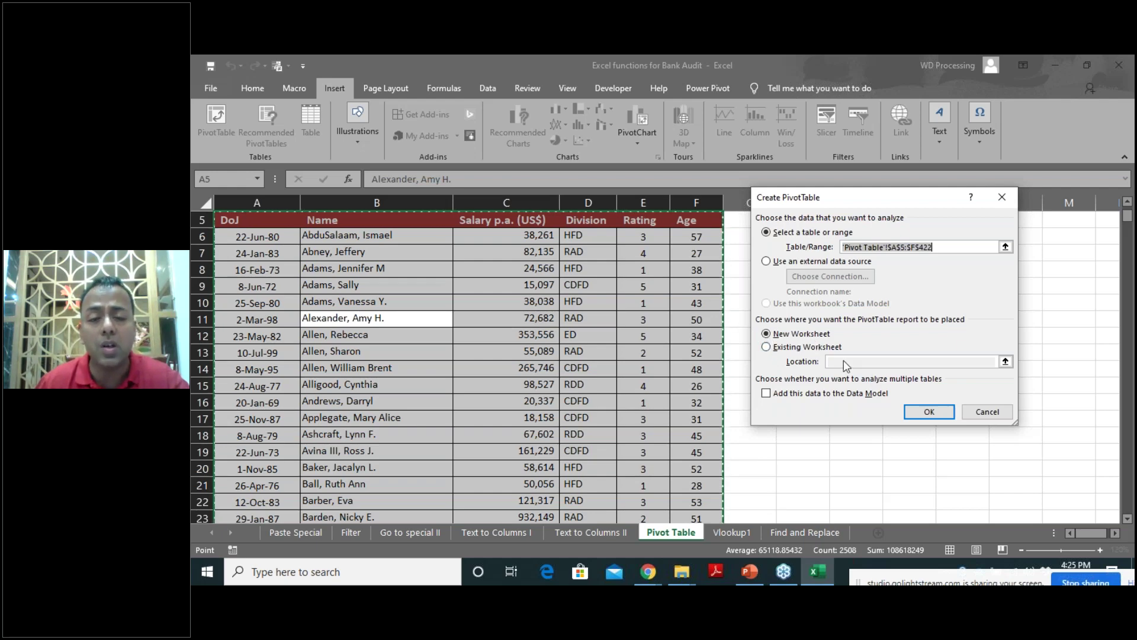
left_click(929, 411)
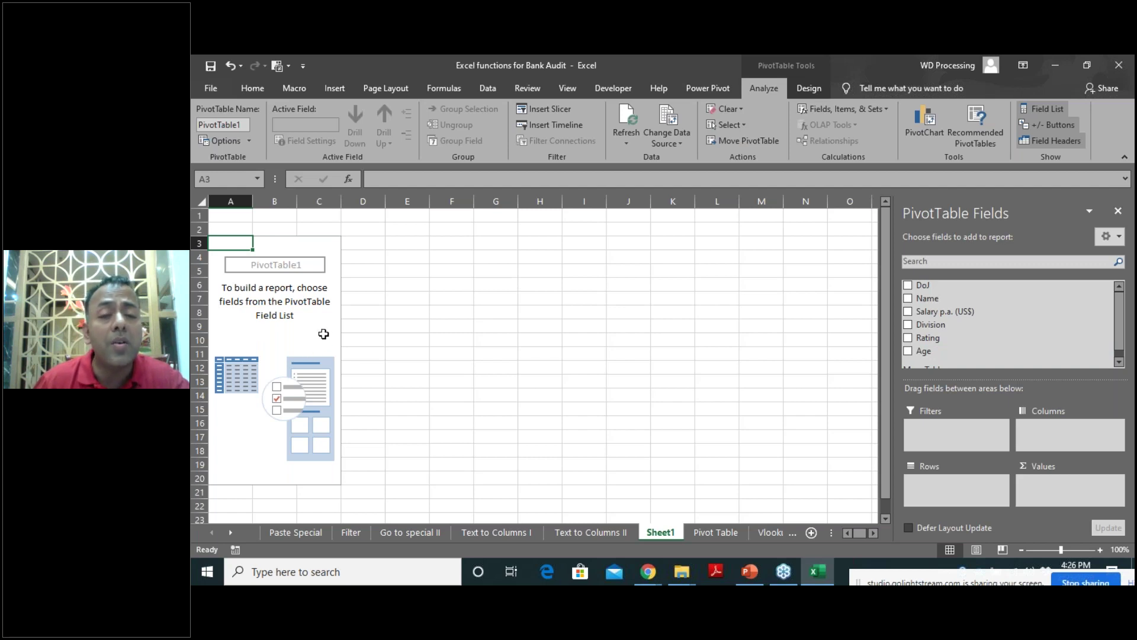
Enable Classic PivotTable layout, then put Division in rows and Salary p.a. (US$) in values.
right_click(309, 331)
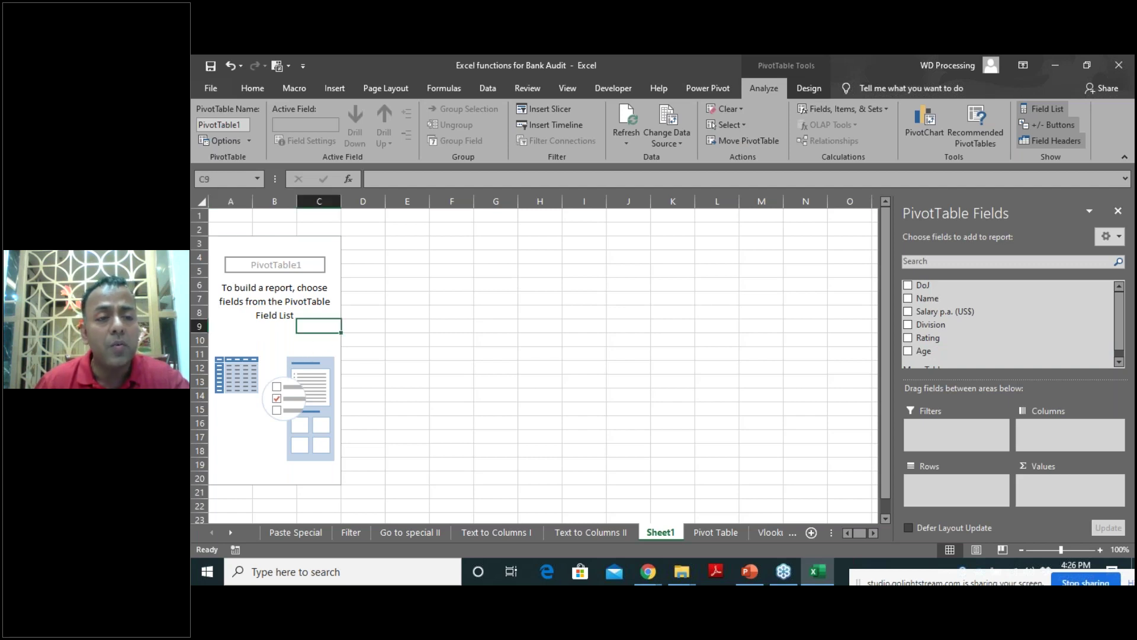
left_click(342, 393)
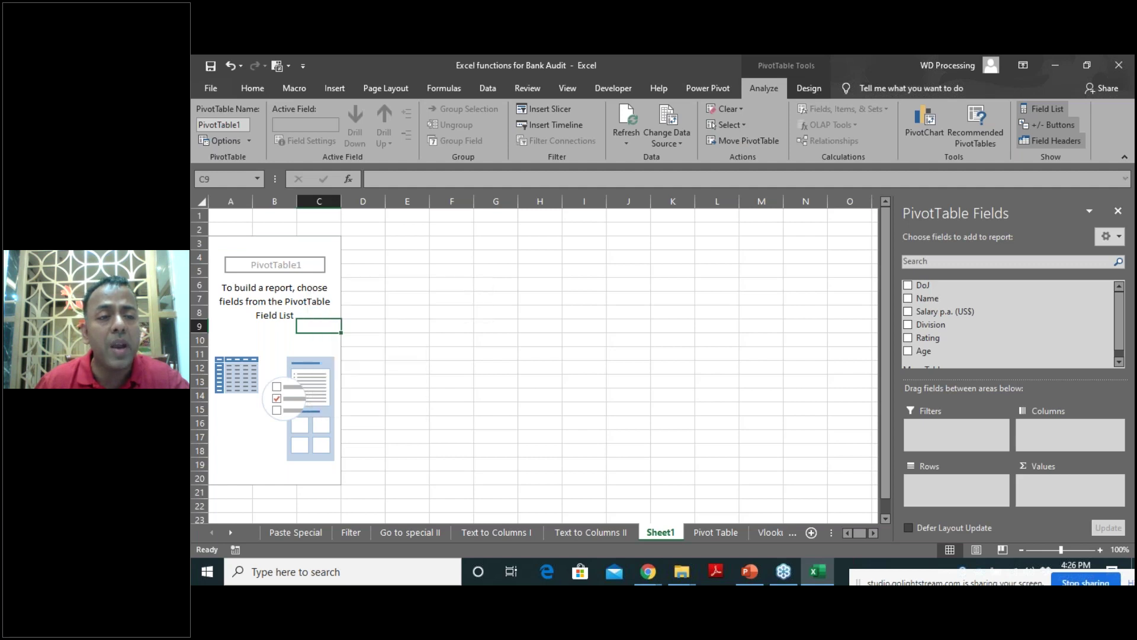
left_click(362, 270)
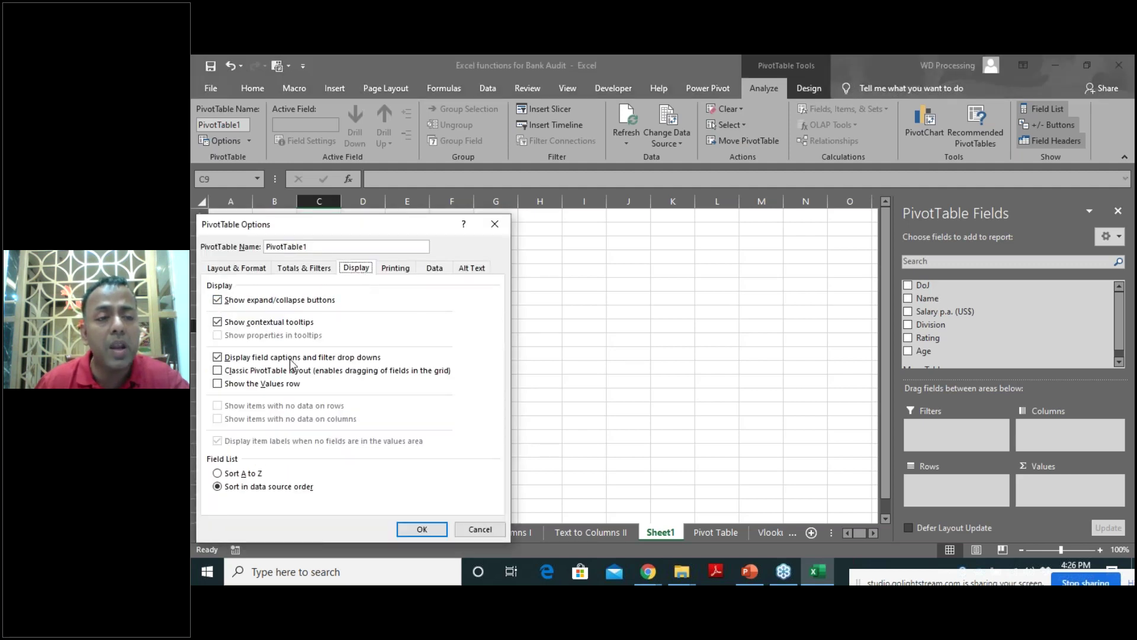
left_click(218, 370)
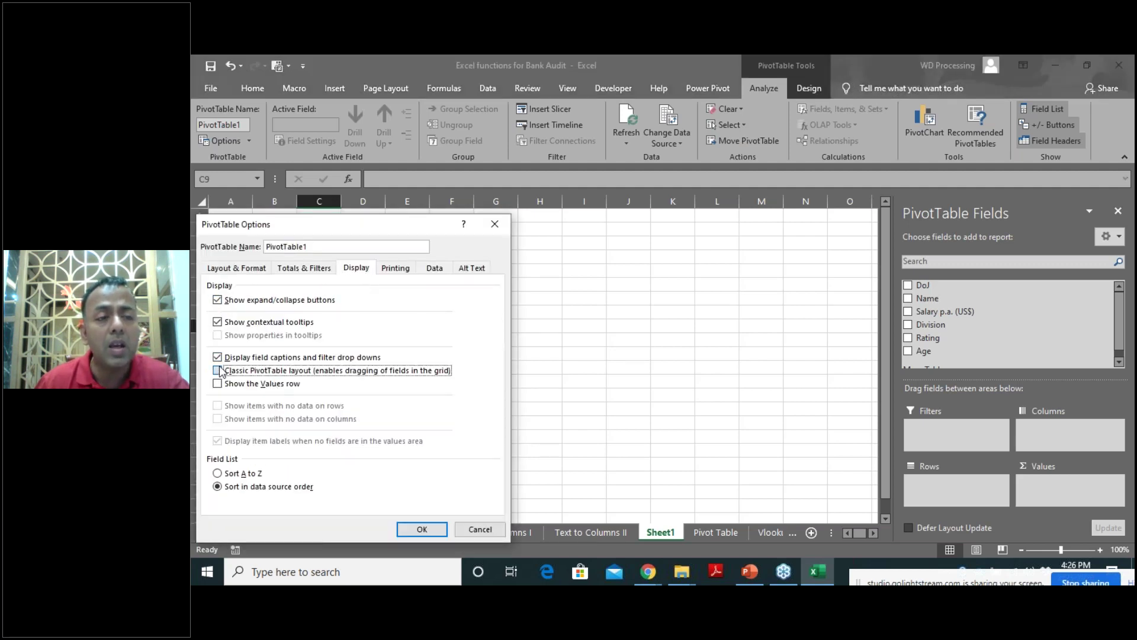
left_click(412, 529)
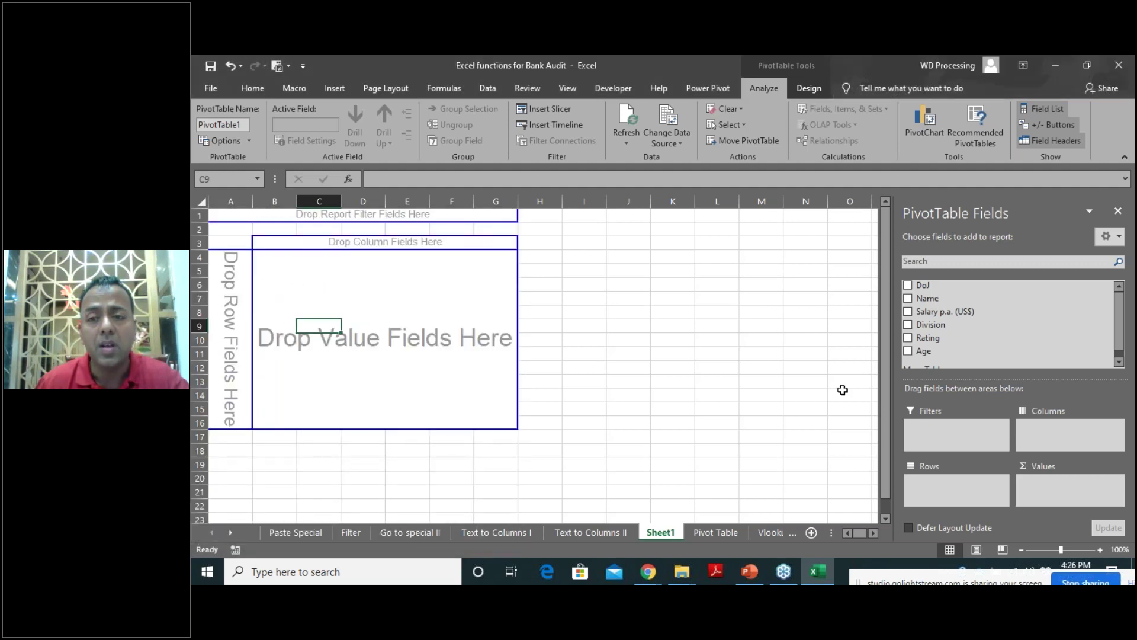
left_click_drag(939, 335, 237, 290)
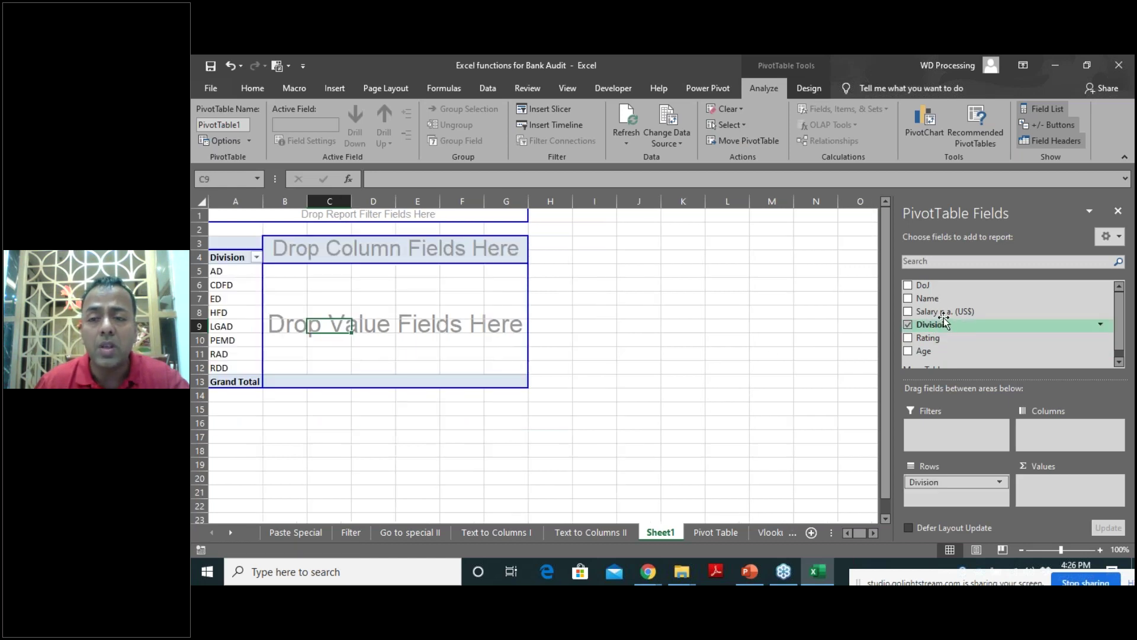
left_click_drag(943, 312, 391, 311)
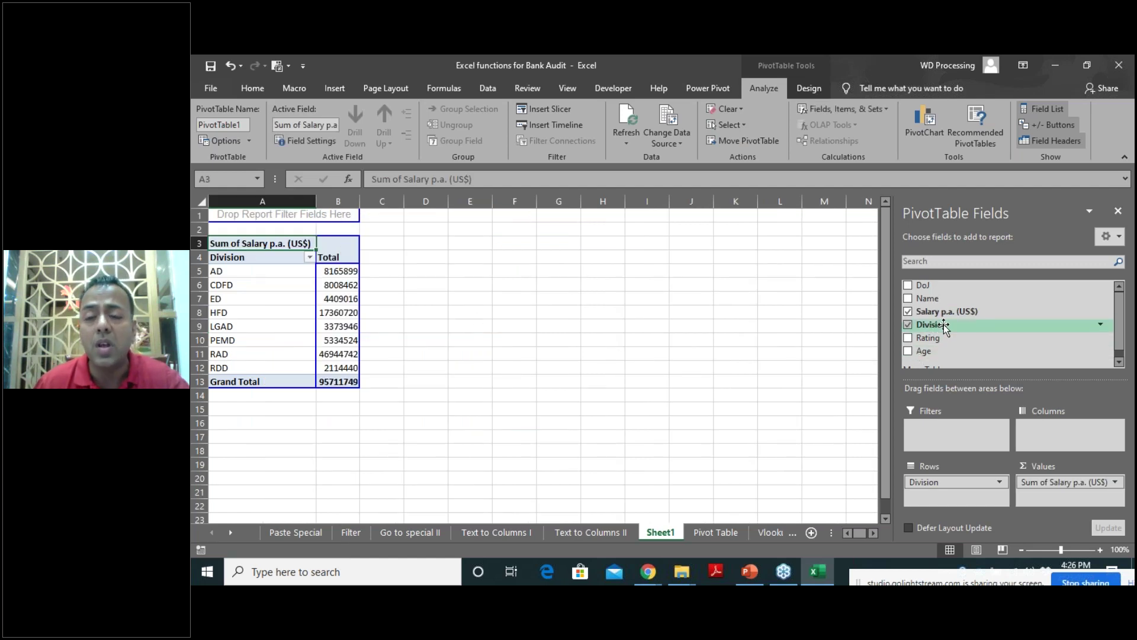
Add two more Salary p.a. fields and summarize them as Count and Average.
left_click_drag(955, 313, 363, 318)
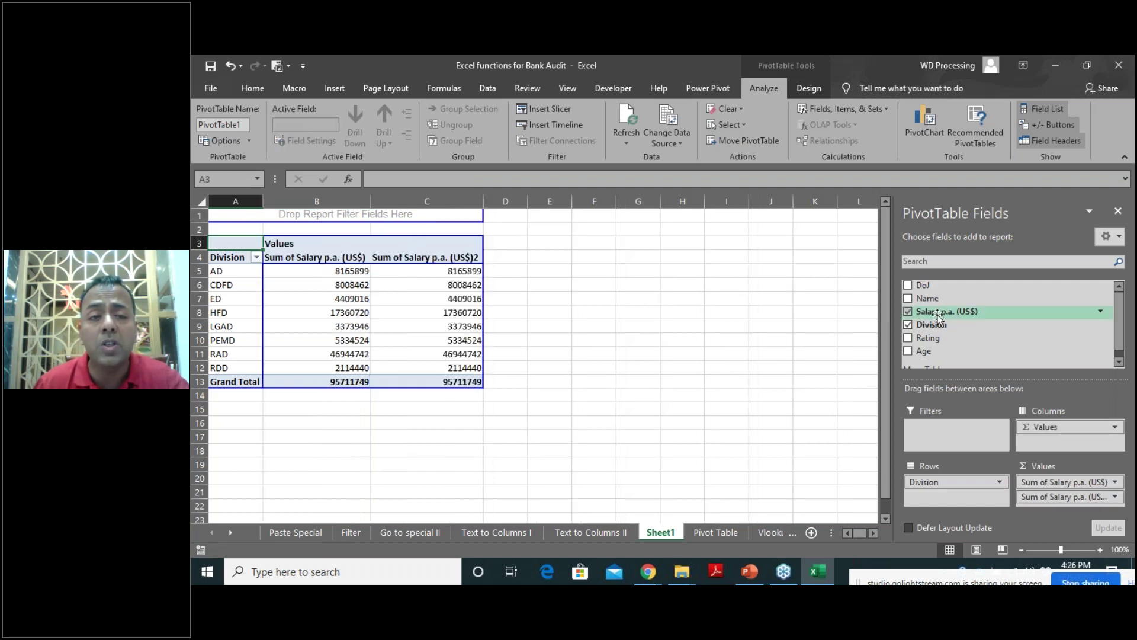
left_click_drag(938, 318, 461, 309)
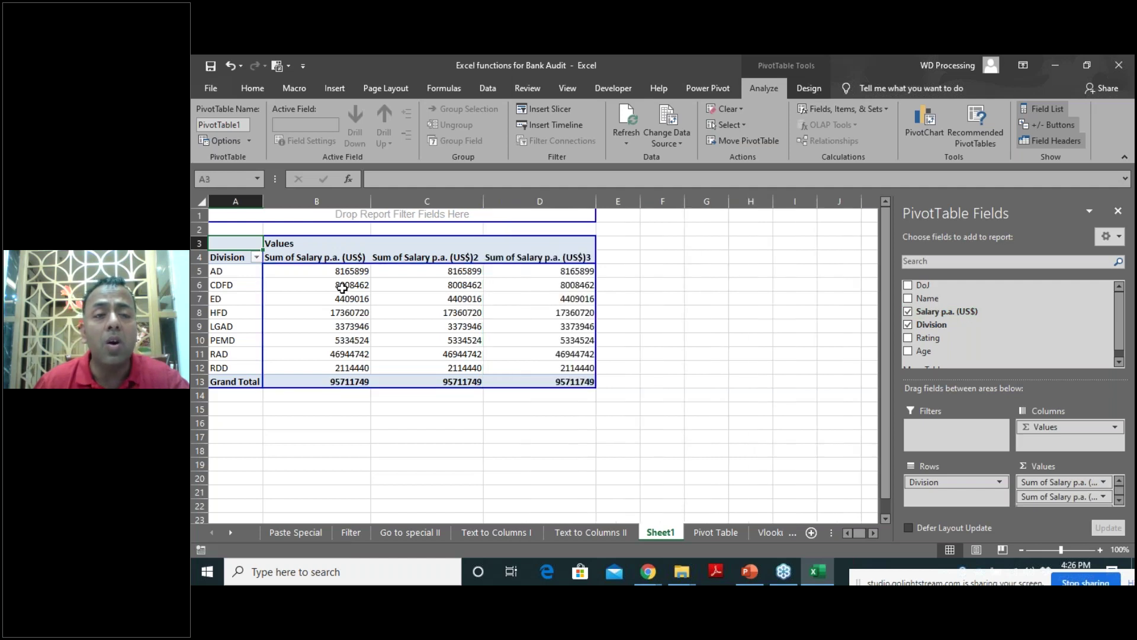
right_click(414, 260)
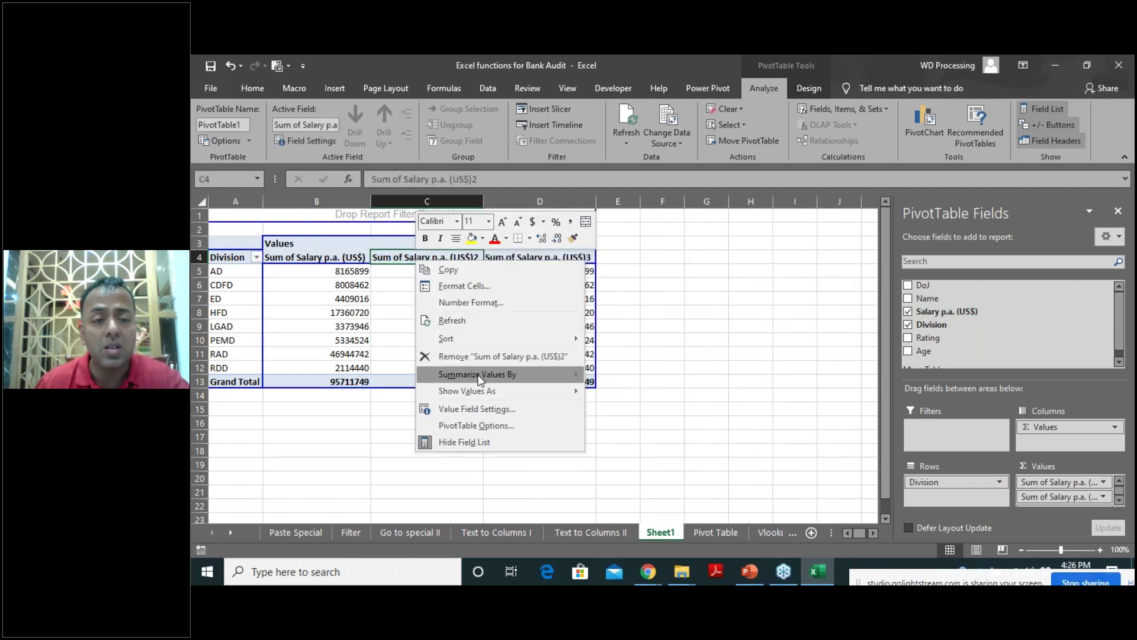
mouse_move(486, 374)
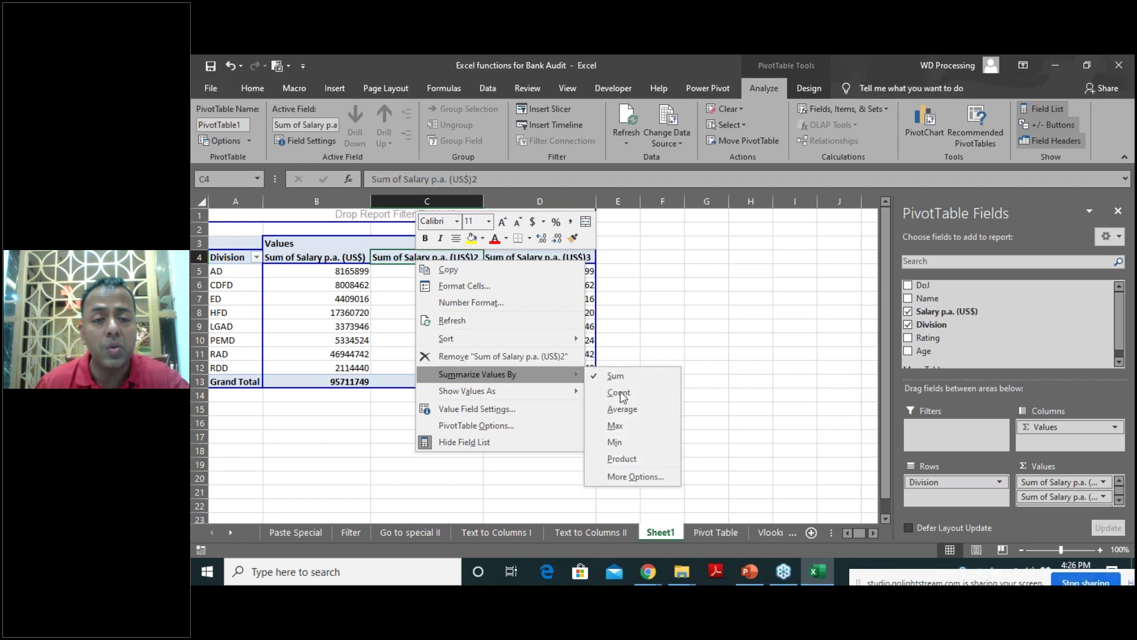
right_click(552, 261)
mouse_move(614, 379)
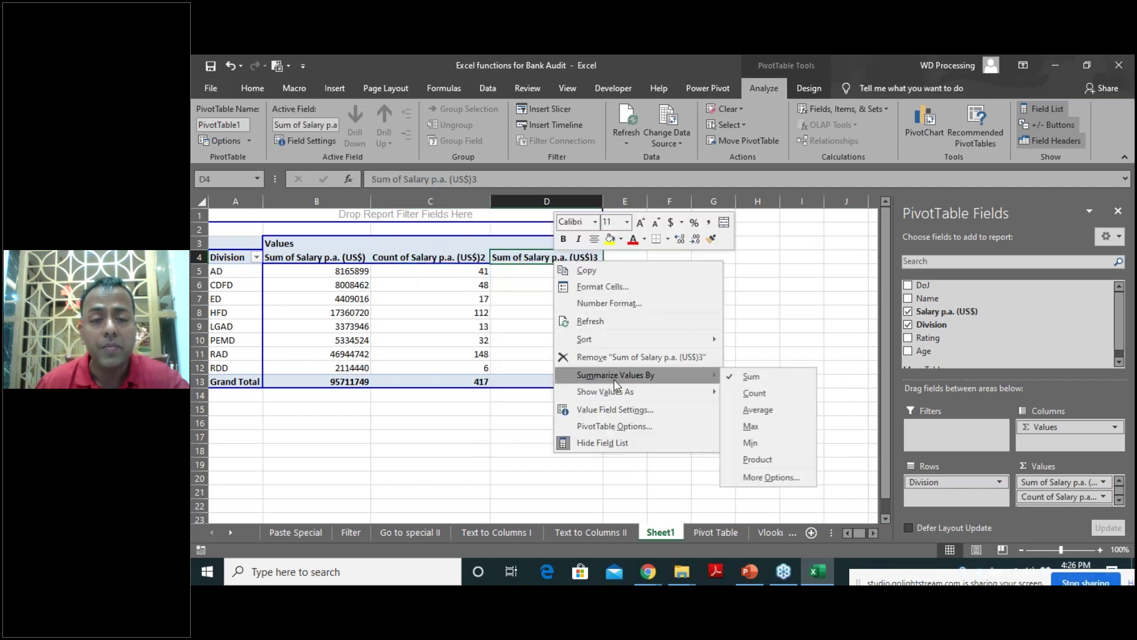
left_click(769, 414)
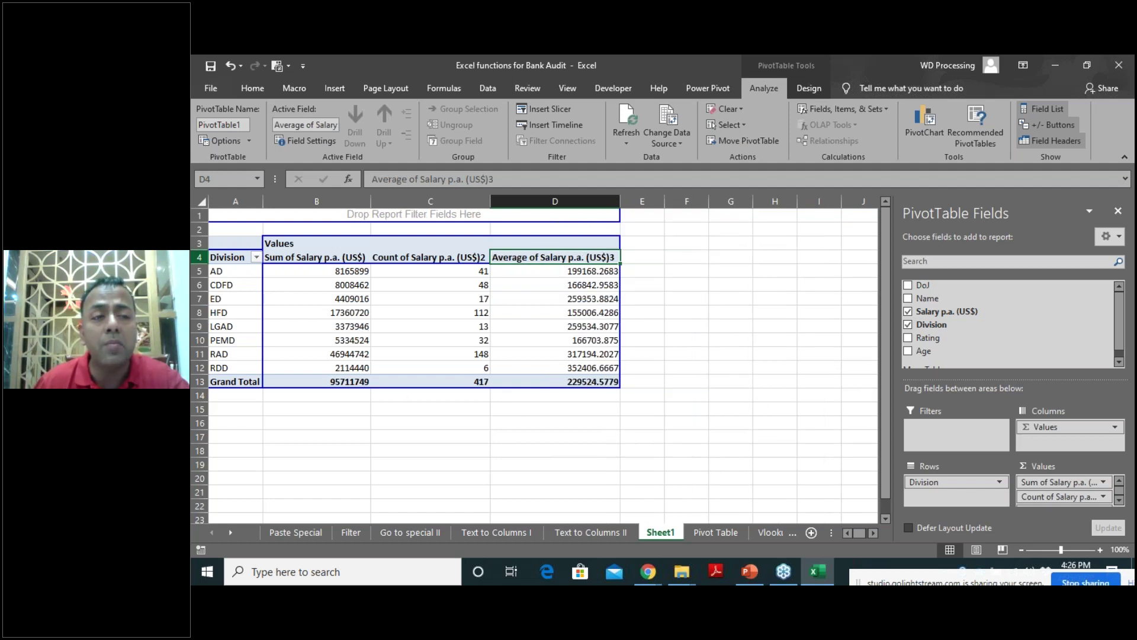
Select the AD staff count of 41 and the ED staff count of 17.
mouse_move(381, 384)
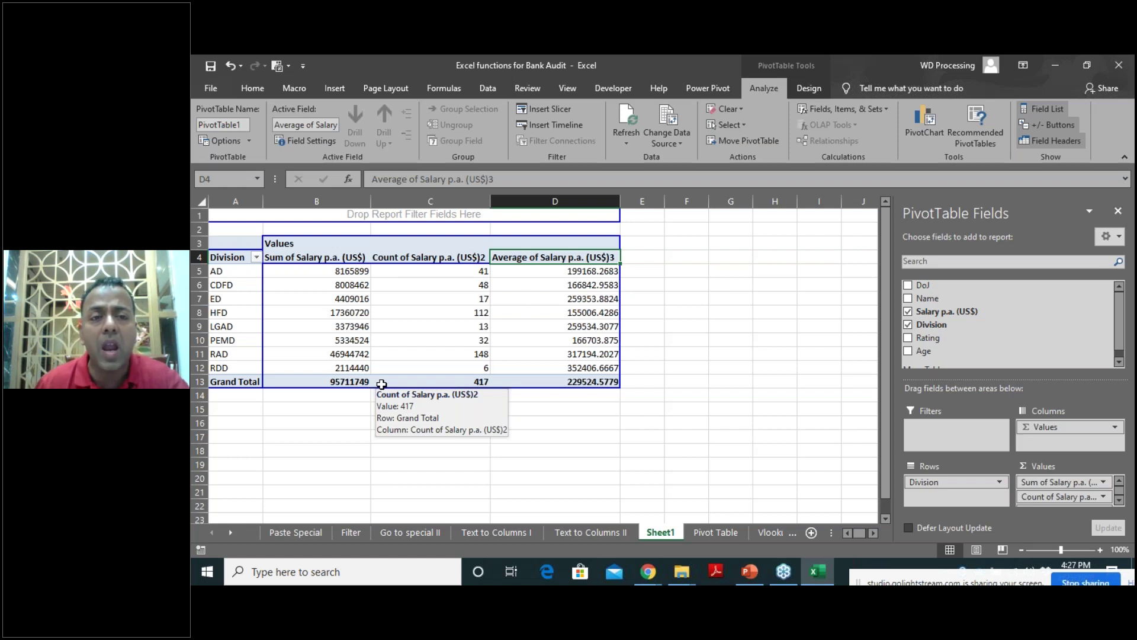
left_click(481, 273)
mouse_move(444, 324)
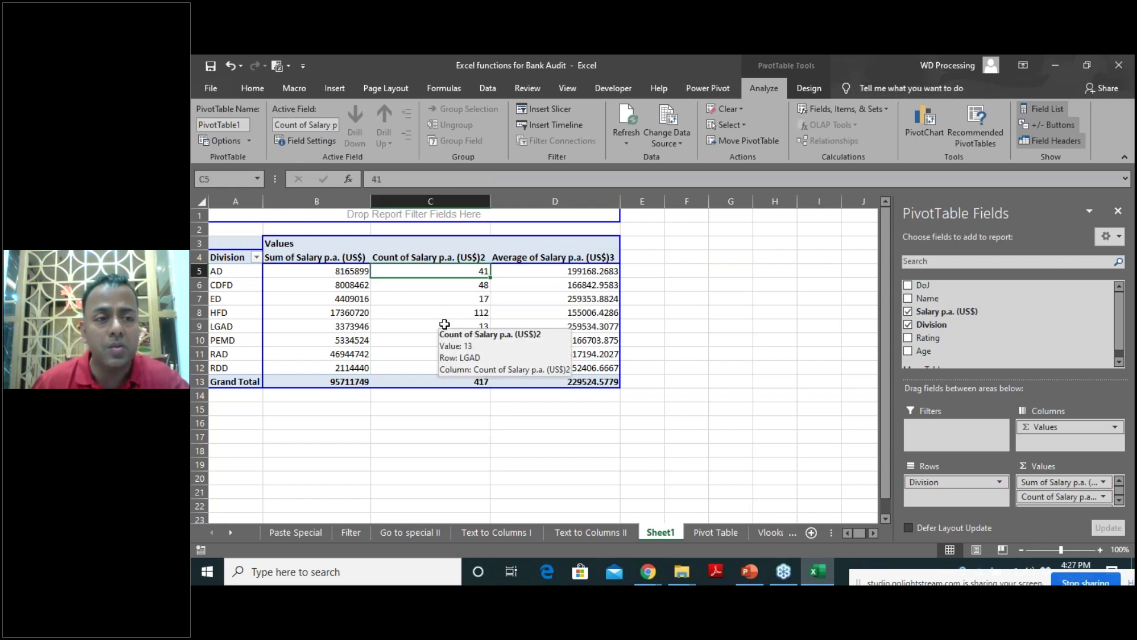
left_click(474, 301)
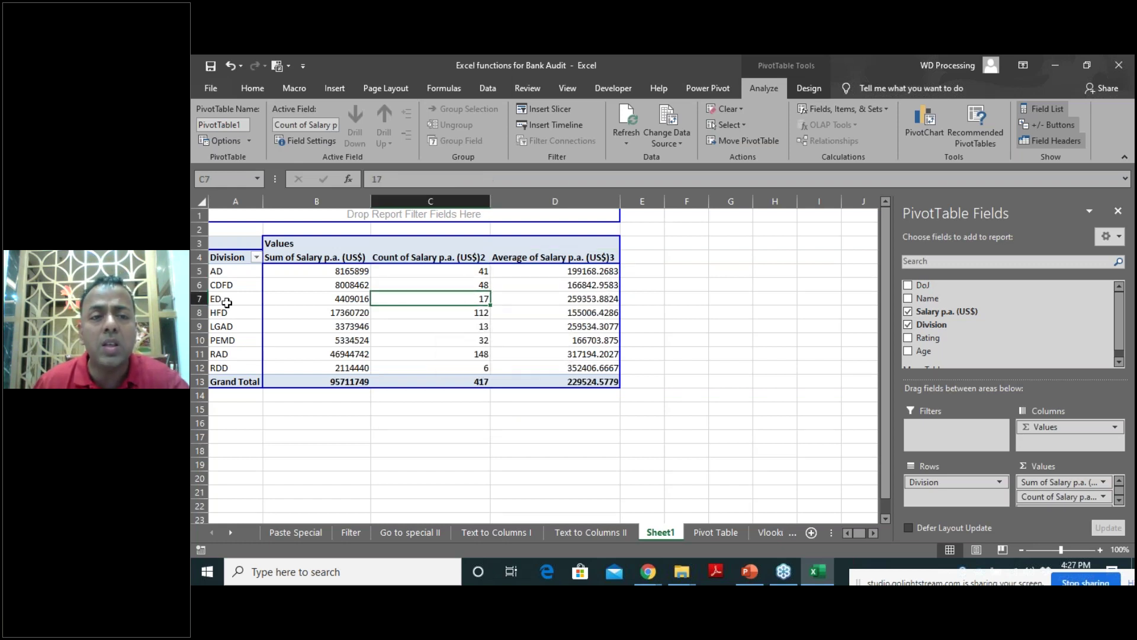
Drill into the ED count onto Sheet2, autofit column A, then clear all pivot fields on Sheet1.
double_click(442, 299)
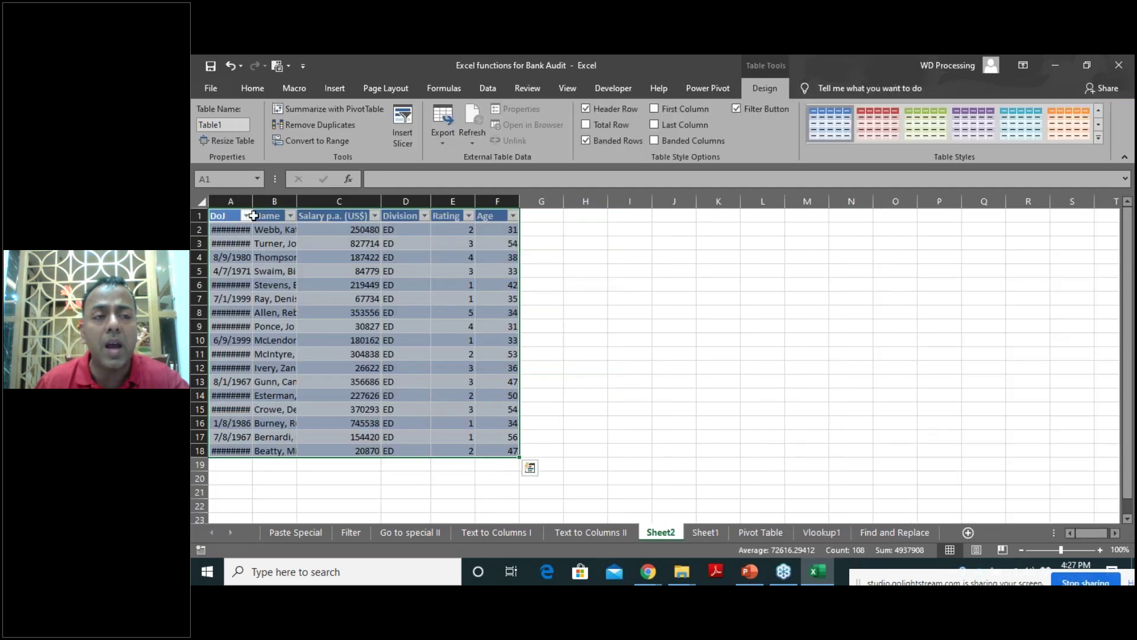
double_click(253, 202)
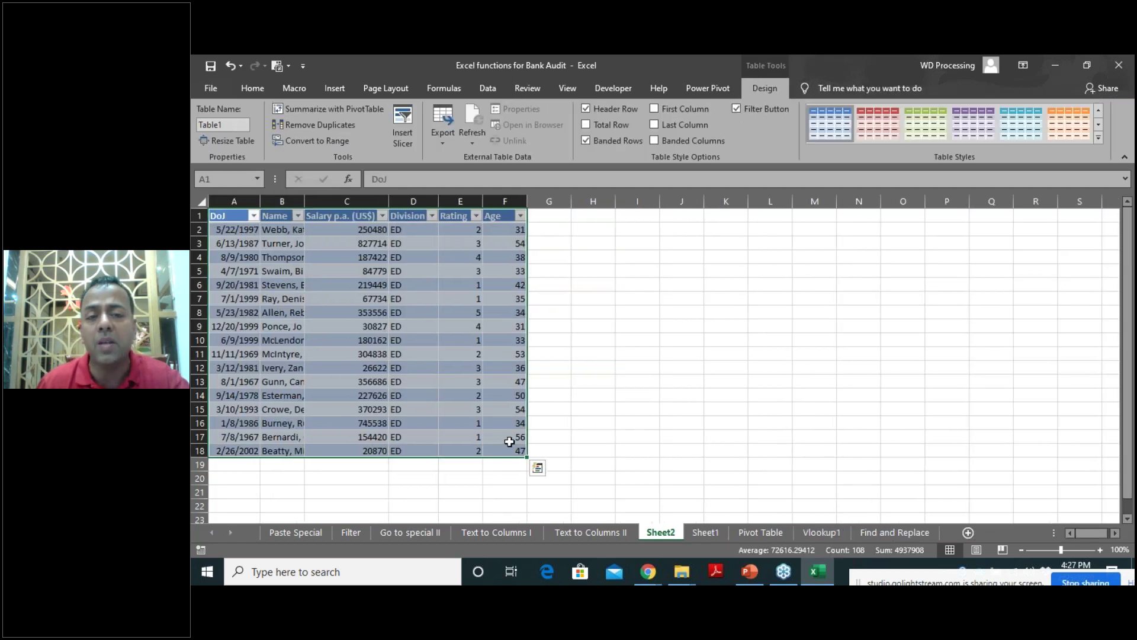
left_click(708, 533)
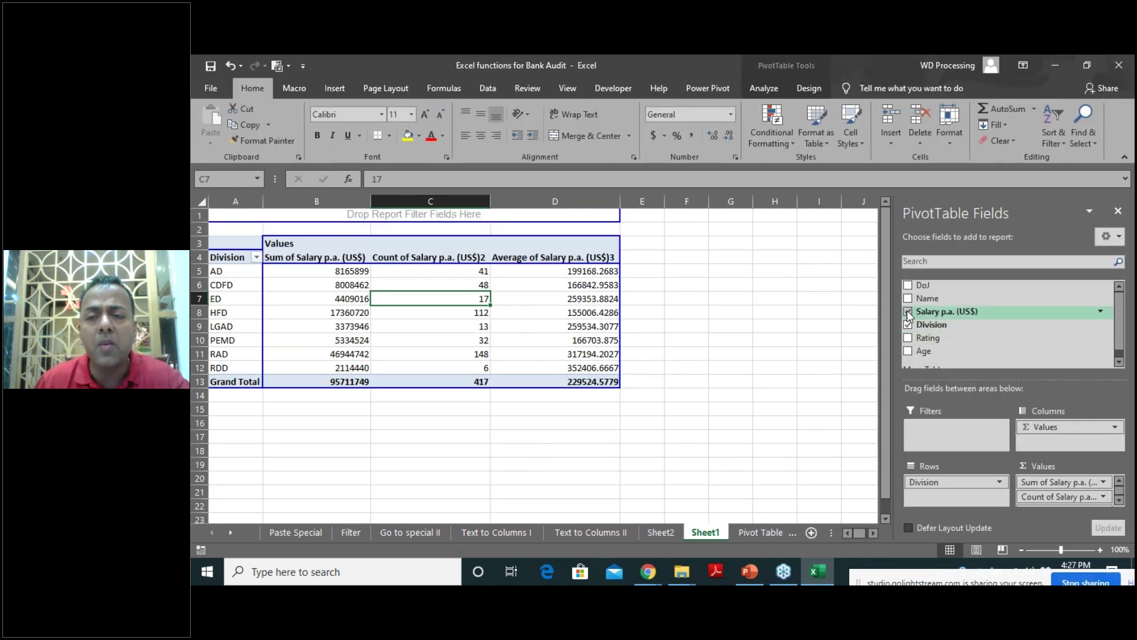
left_click(909, 325)
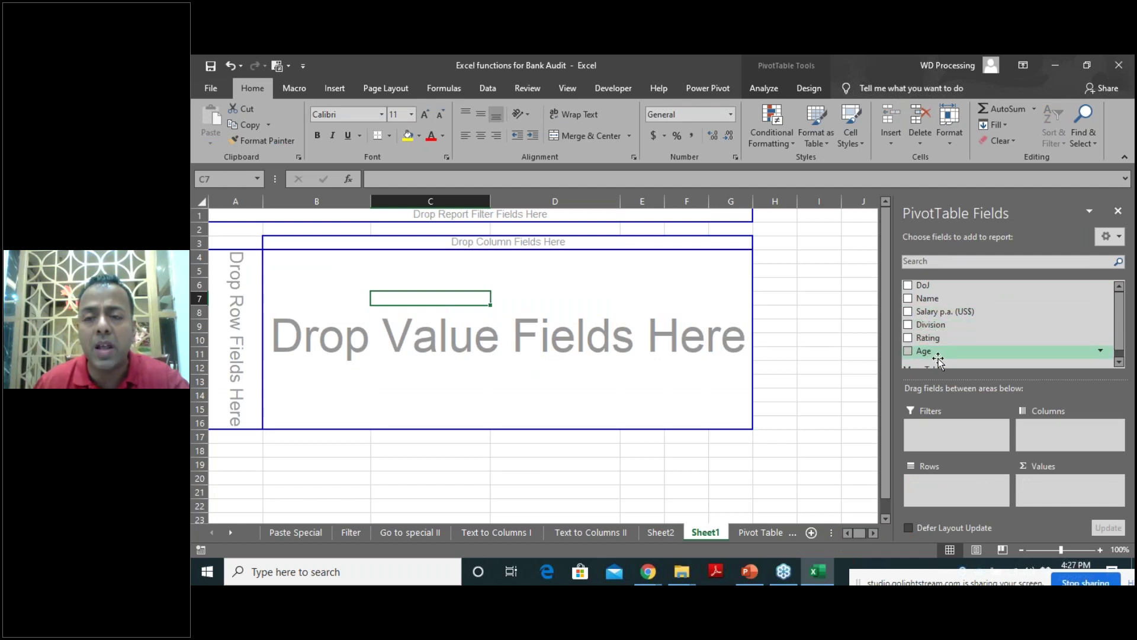
Put Age in columns and Division in rows, grouping ages into 5-year bands.
left_click_drag(929, 356, 341, 242)
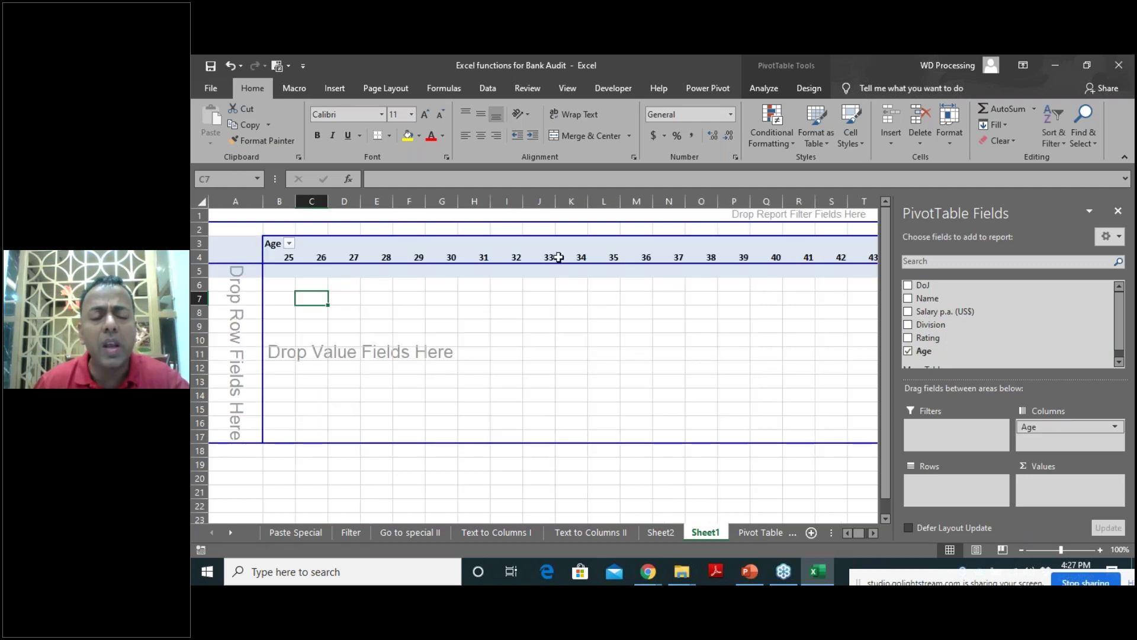
left_click_drag(926, 324, 231, 316)
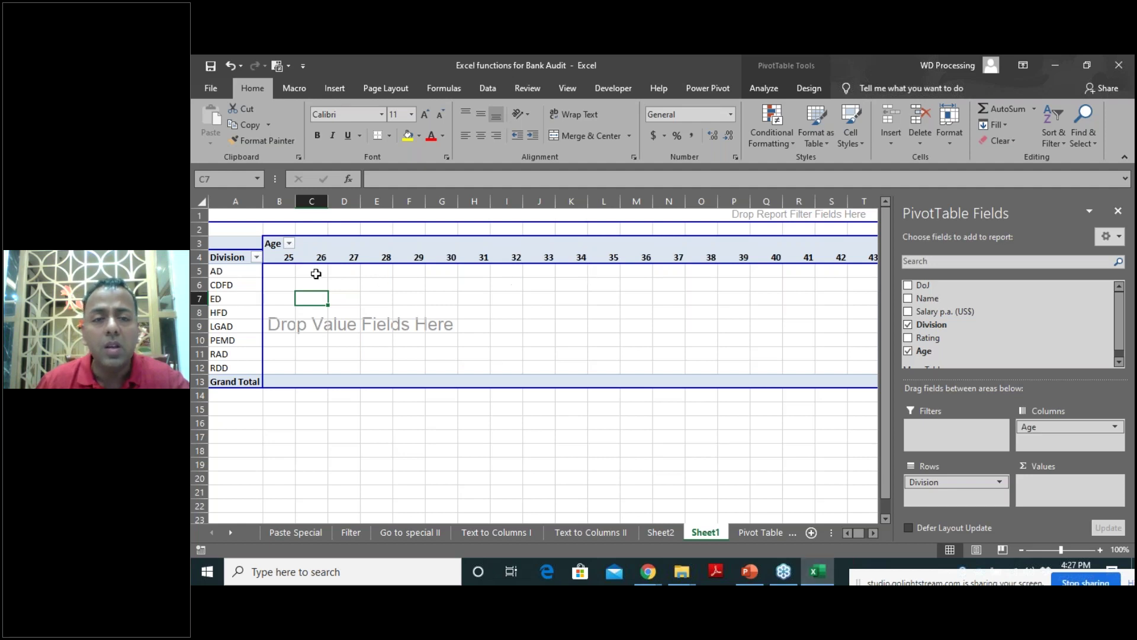
right_click(282, 259)
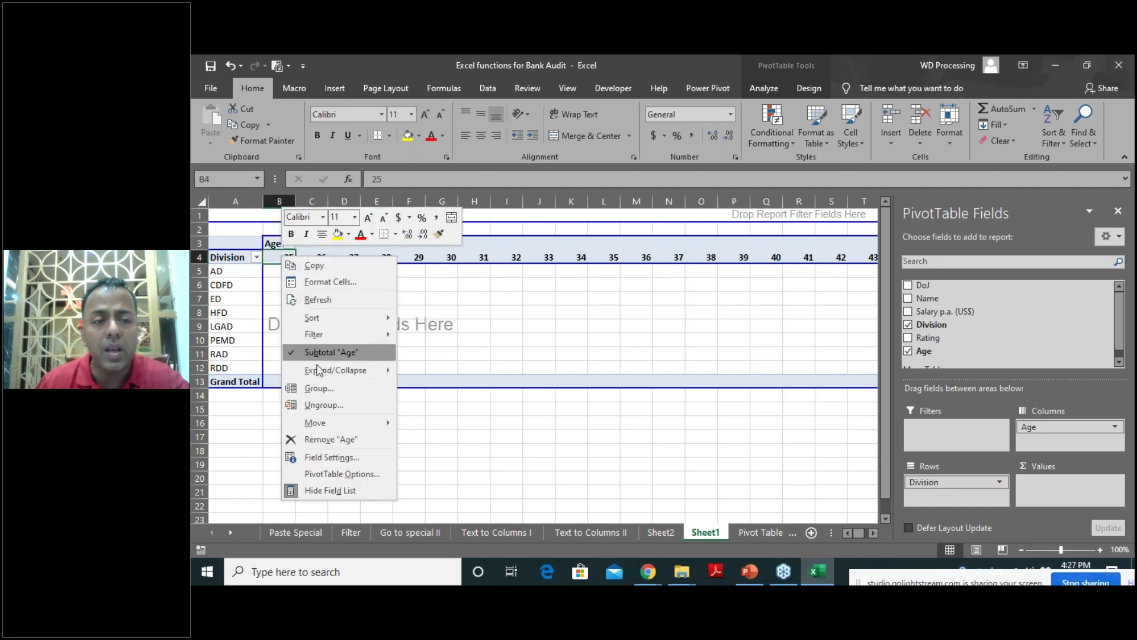
left_click(328, 388)
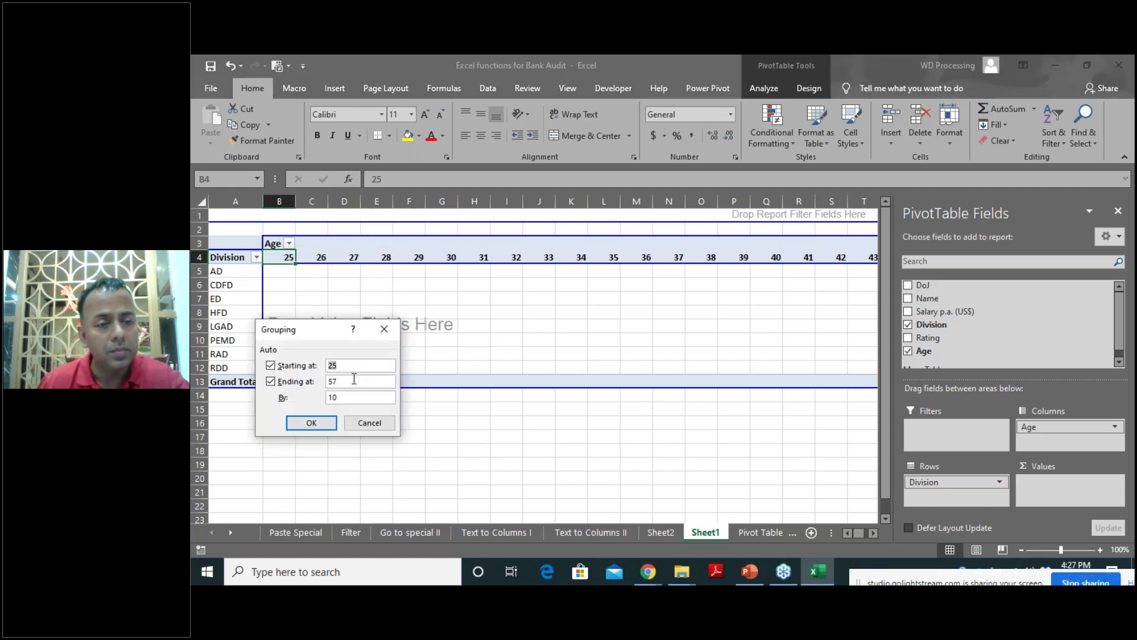
double_click(345, 398)
type("5")
left_click(311, 422)
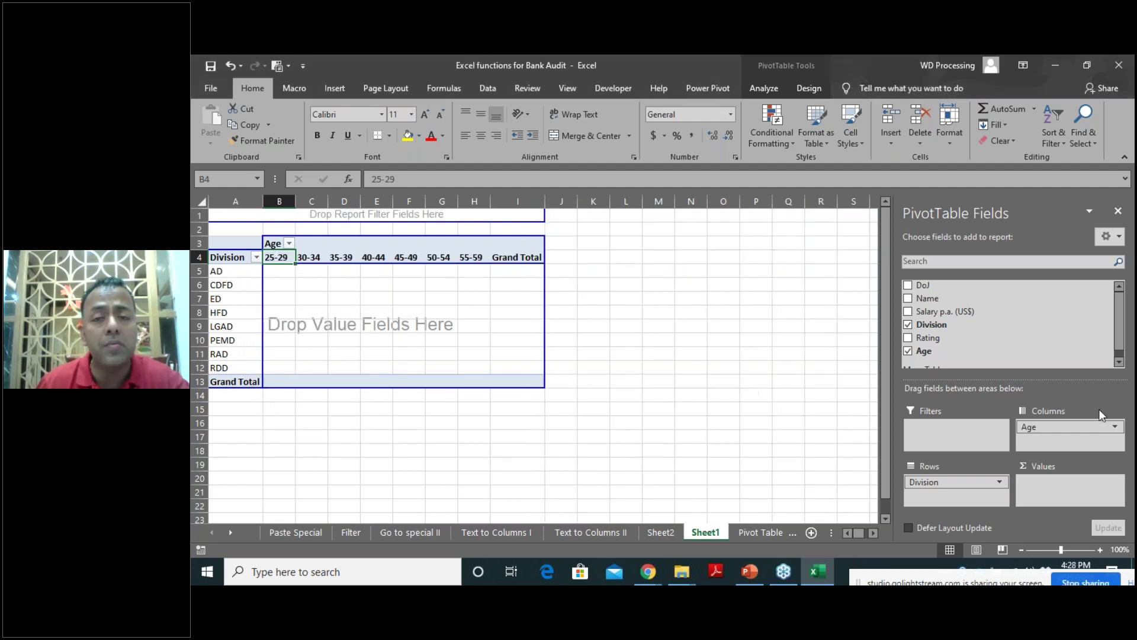
Count staff Names in the values area, then return to the Pivot Table sheet.
left_click_drag(927, 300, 395, 337)
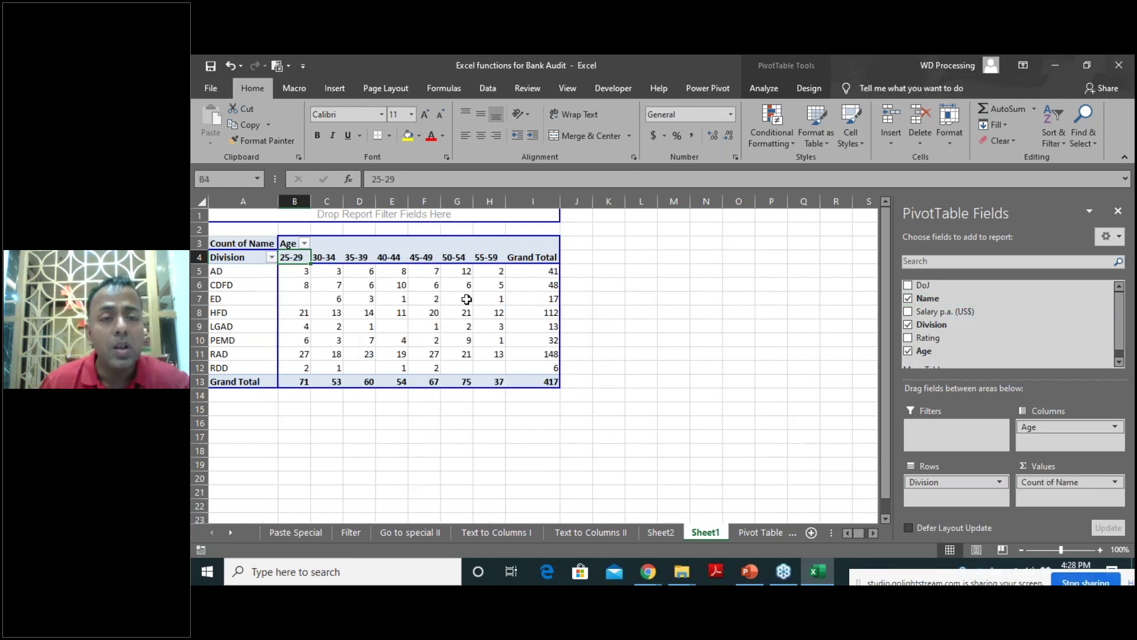
mouse_move(288, 385)
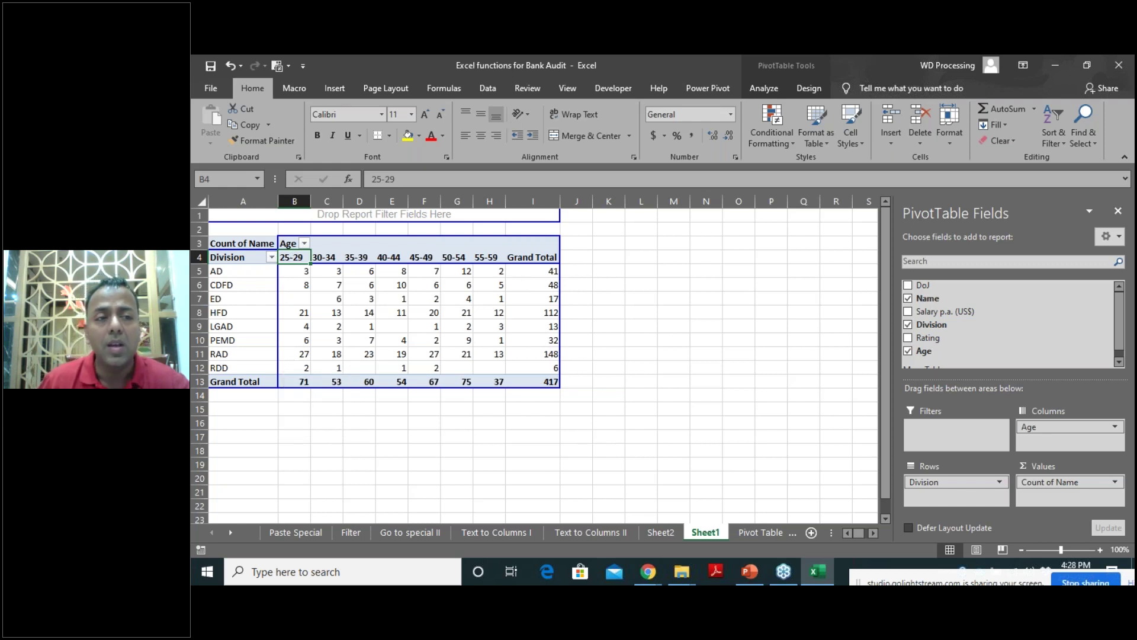
mouse_move(533, 387)
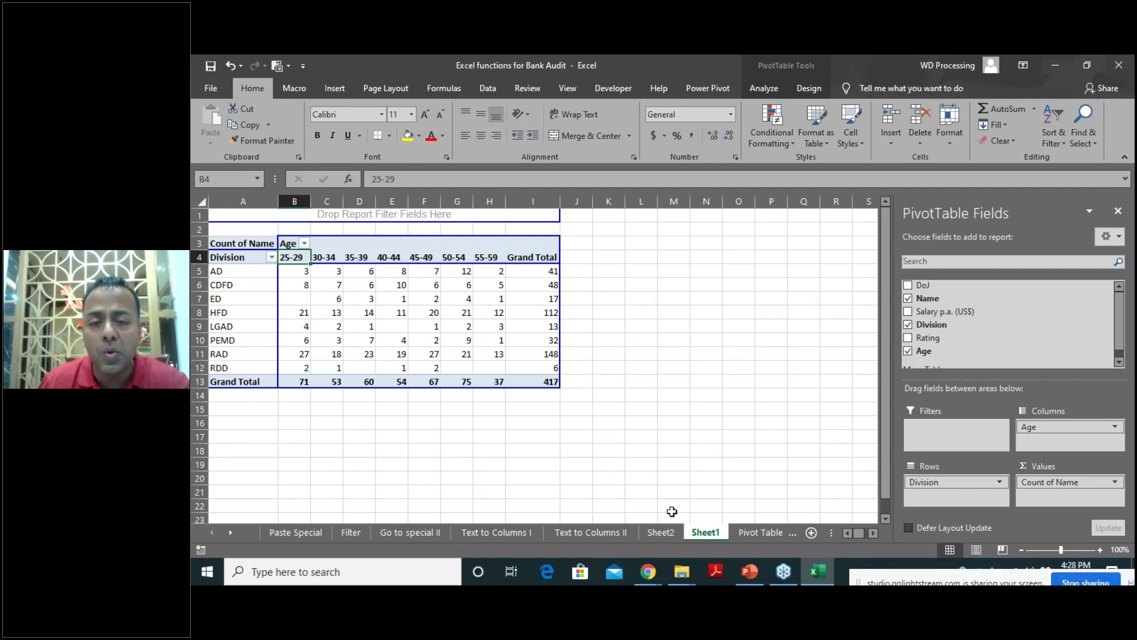
left_click(764, 533)
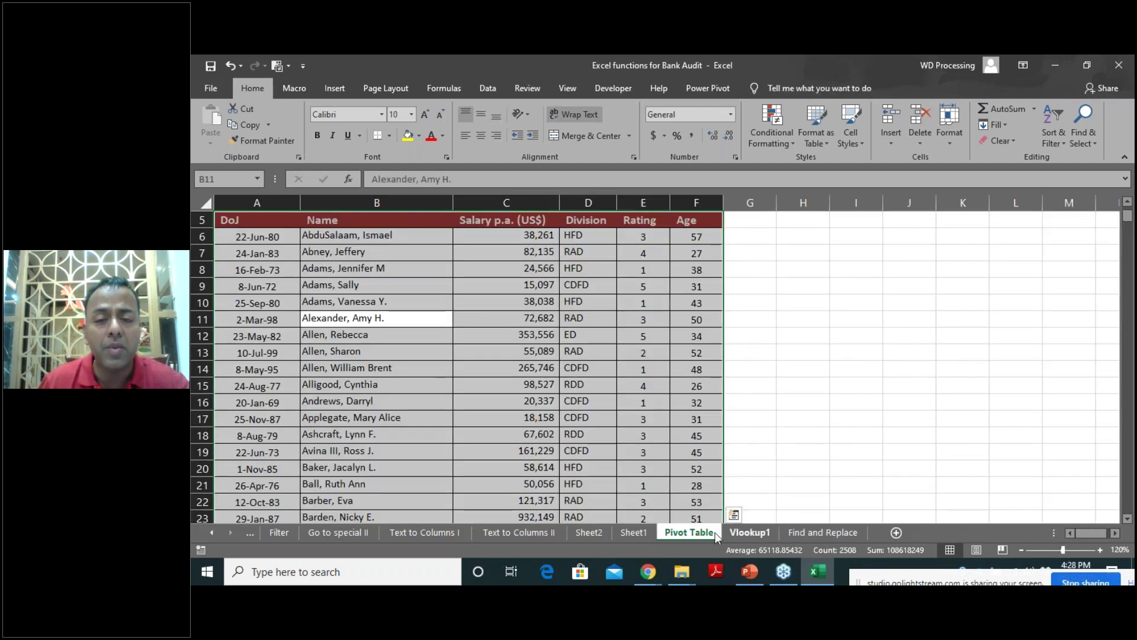
Open the Vlookup1 sheet, review the employee database B12:F24, and select Name cell D4.
left_click(748, 531)
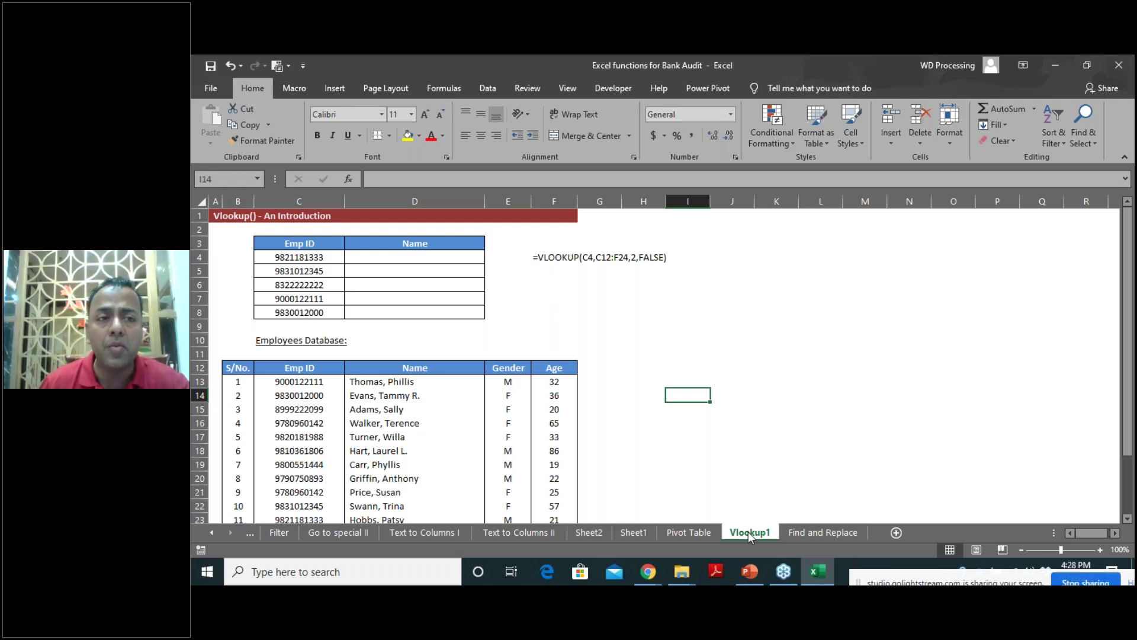
scroll(342, 439, "down", 1)
scroll(342, 439, "down", 1)
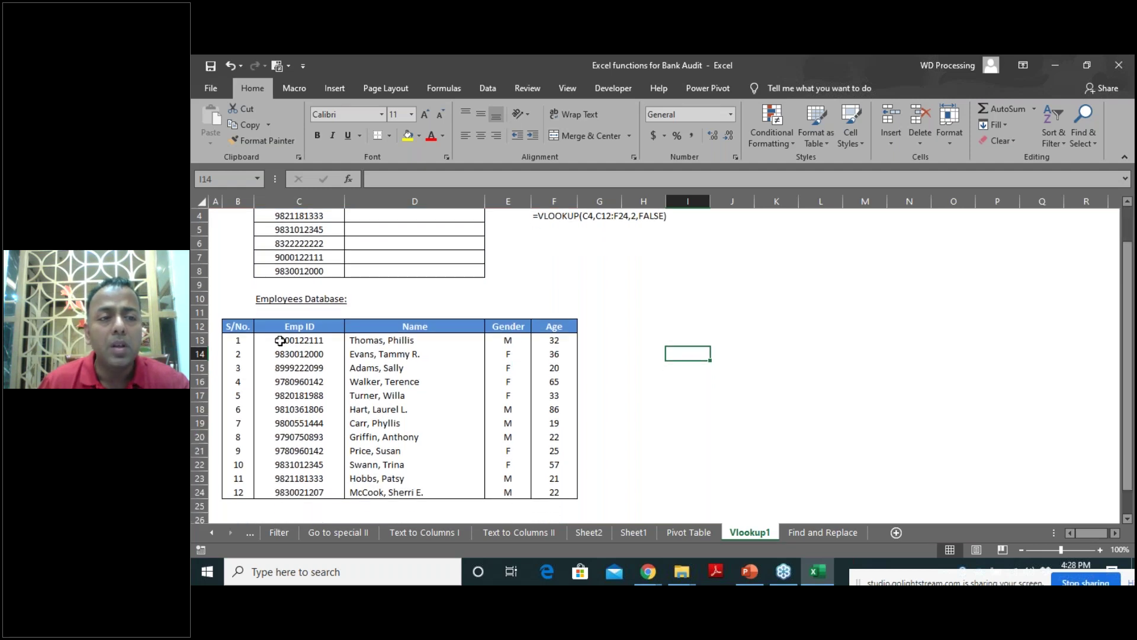
left_click_drag(234, 326, 557, 497)
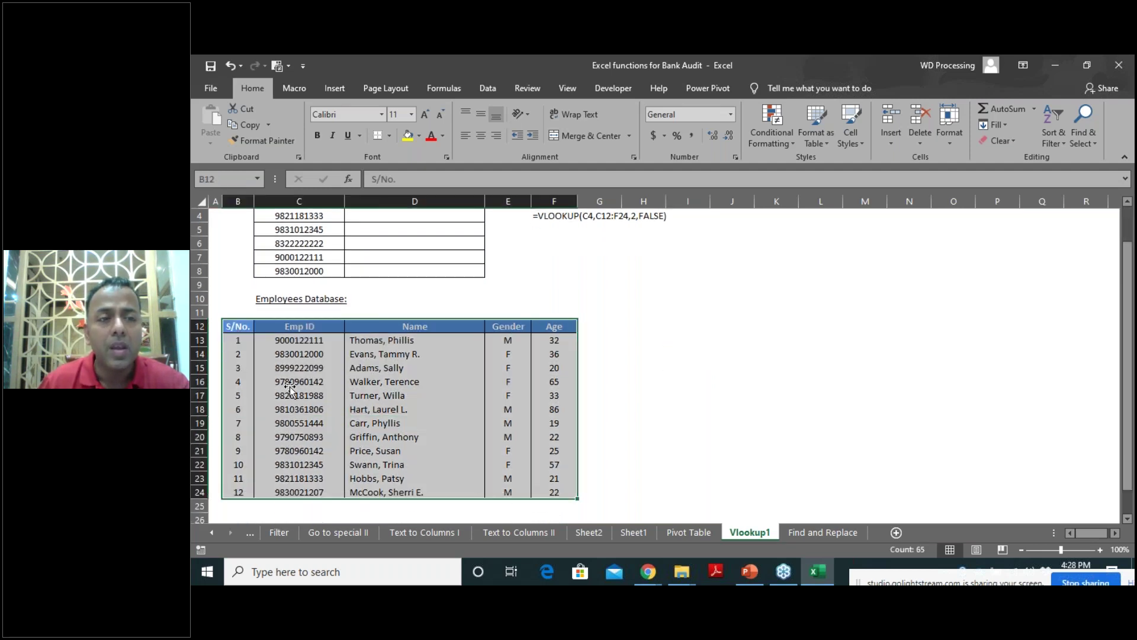
scroll(297, 388, "up", 1)
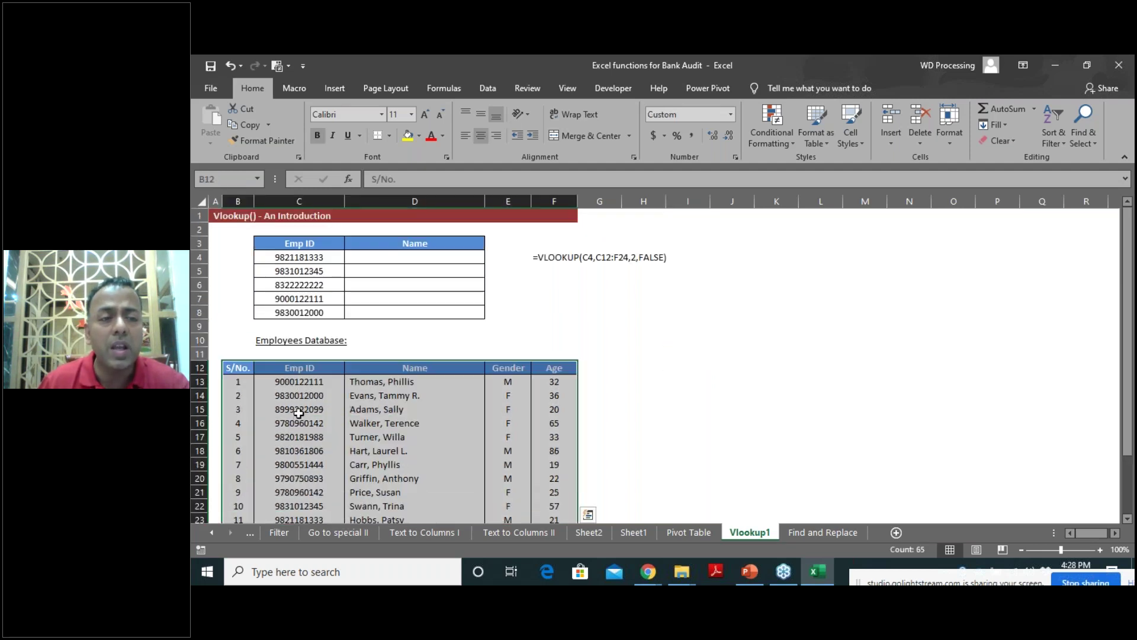
left_click(305, 257)
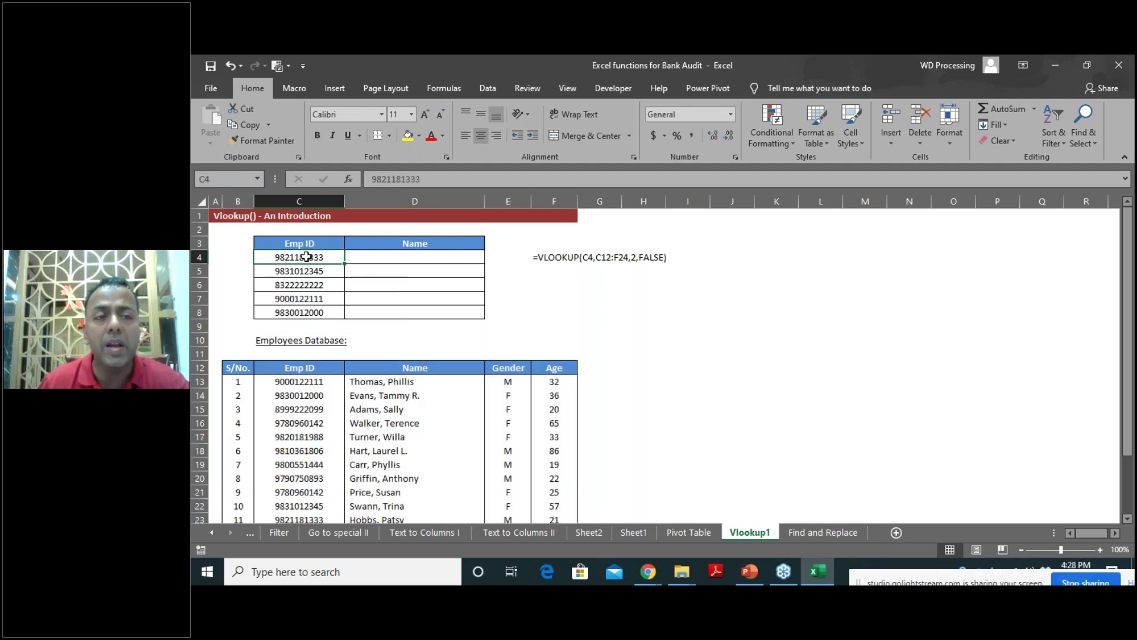
left_click(371, 259)
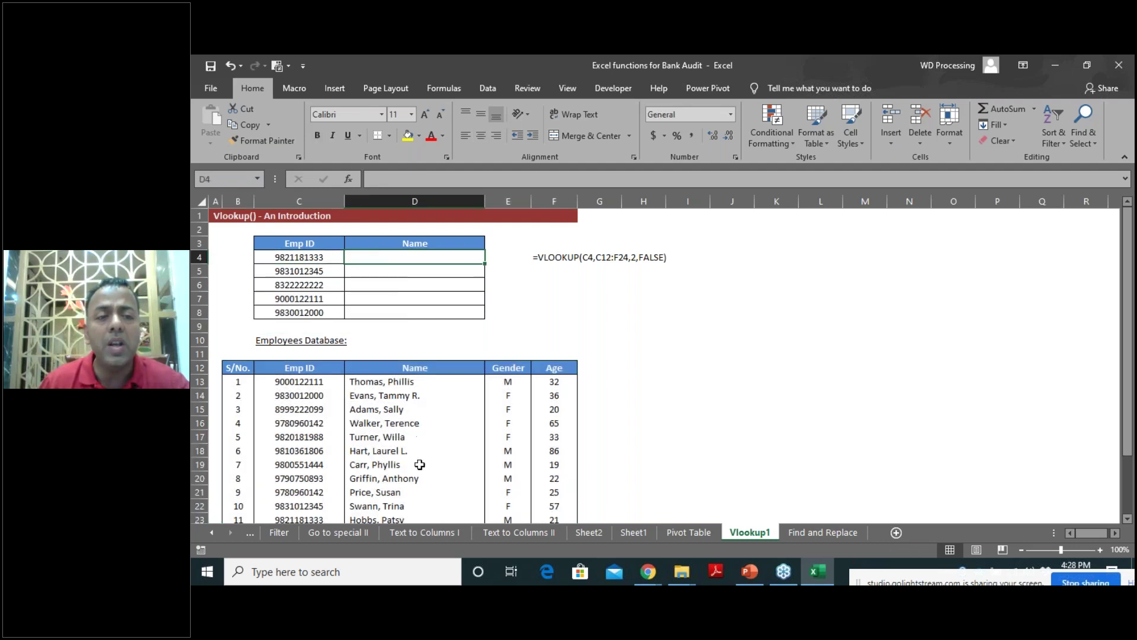
key("Left")
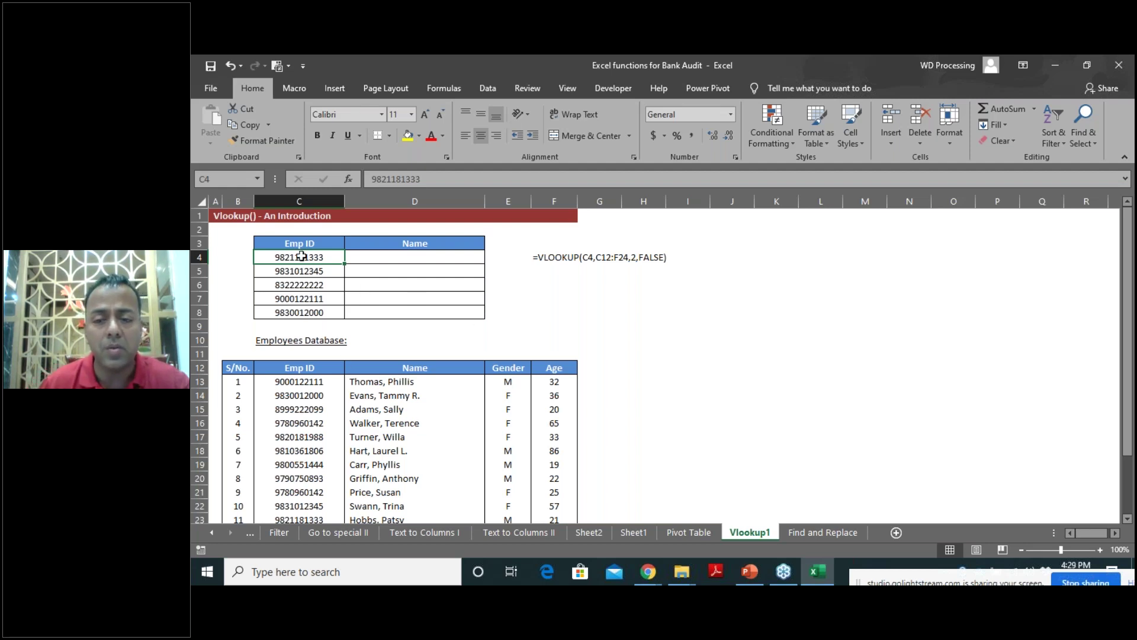
left_click(394, 259)
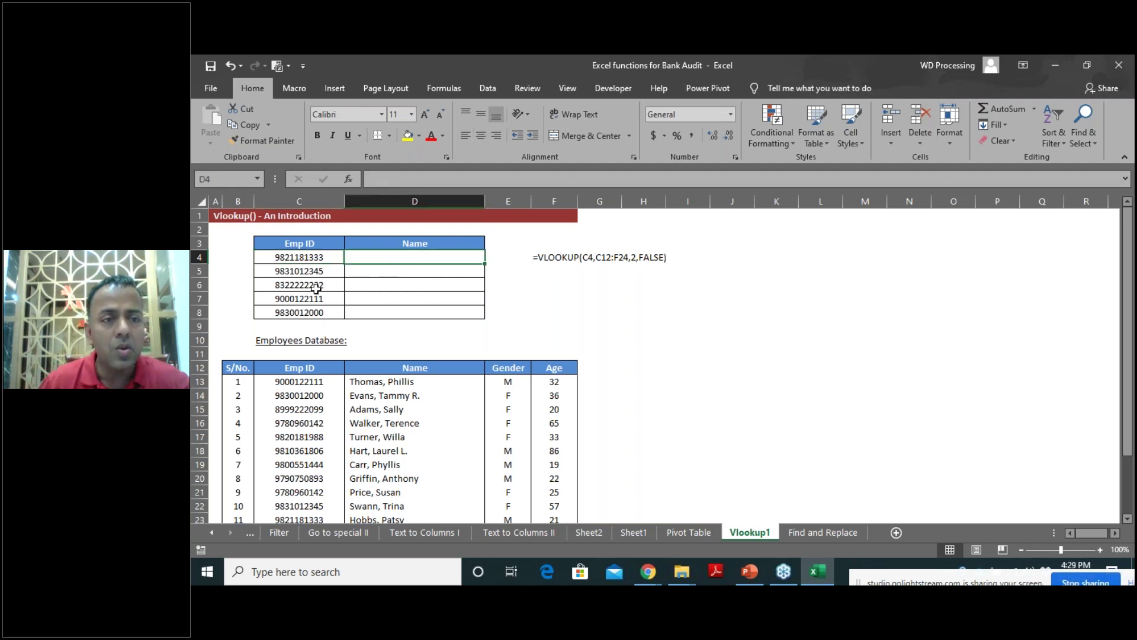
Start =VLOOKUP in D4 with C4 as lookup value and the employee database as table.
type("=vl")
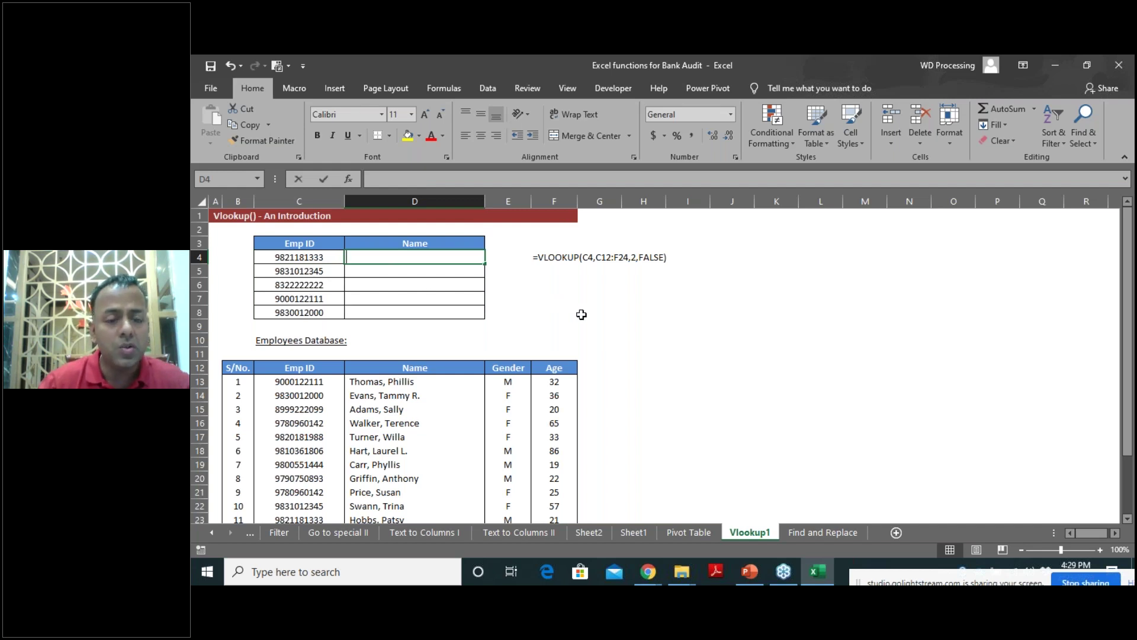
type("o")
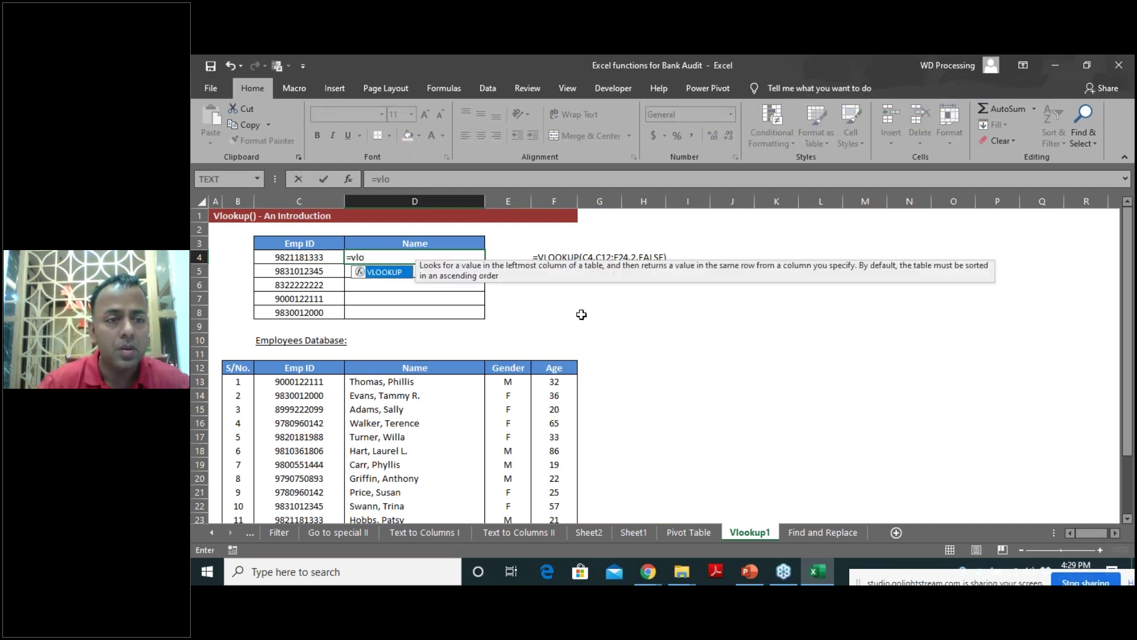
key("Tab")
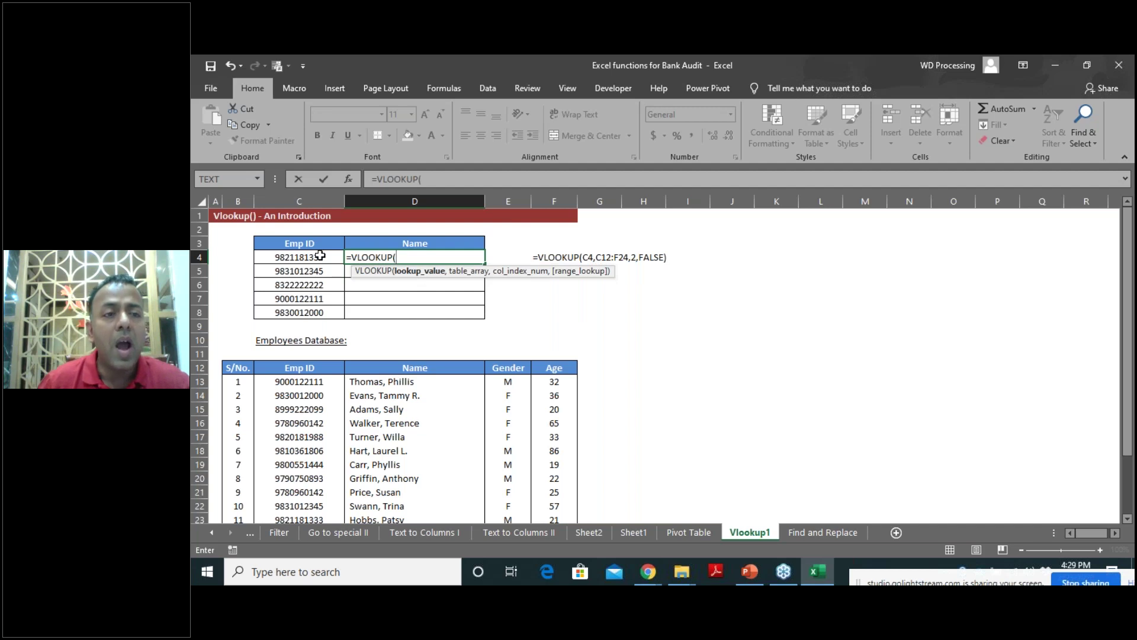
left_click(312, 259)
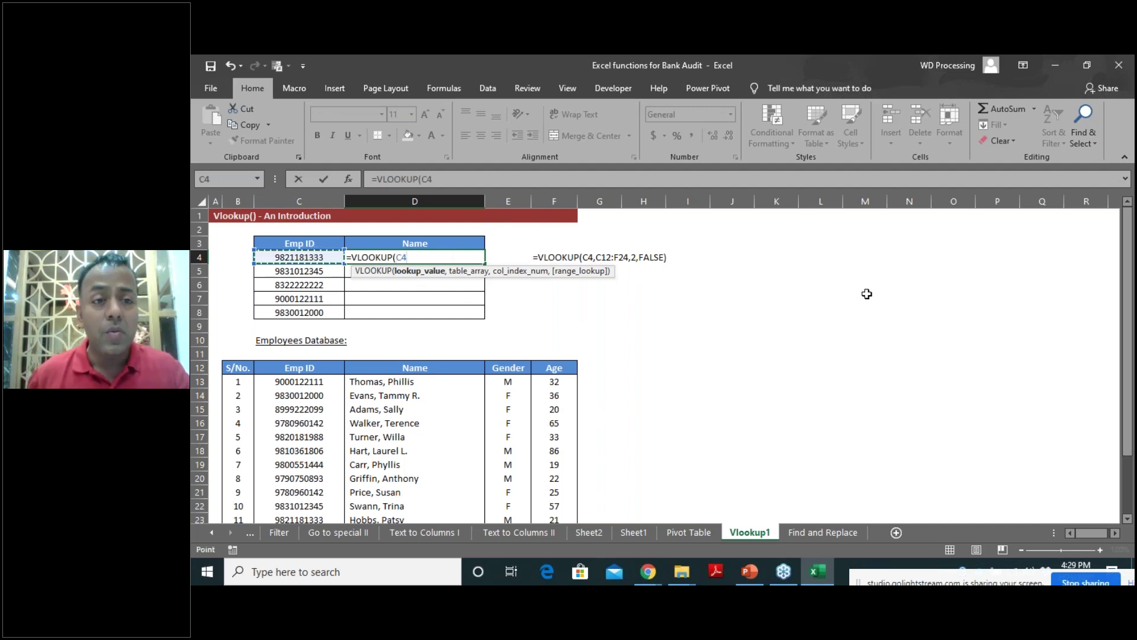
type(",")
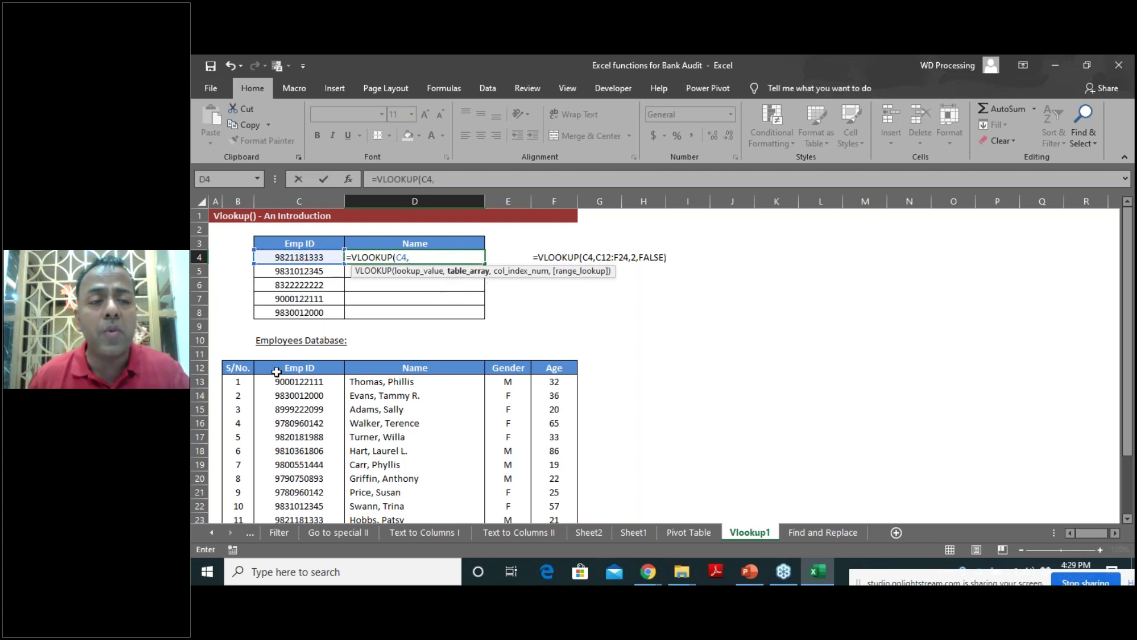
scroll(277, 399, "down", 1)
left_click_drag(284, 326, 559, 489)
scroll(646, 422, "up", 1)
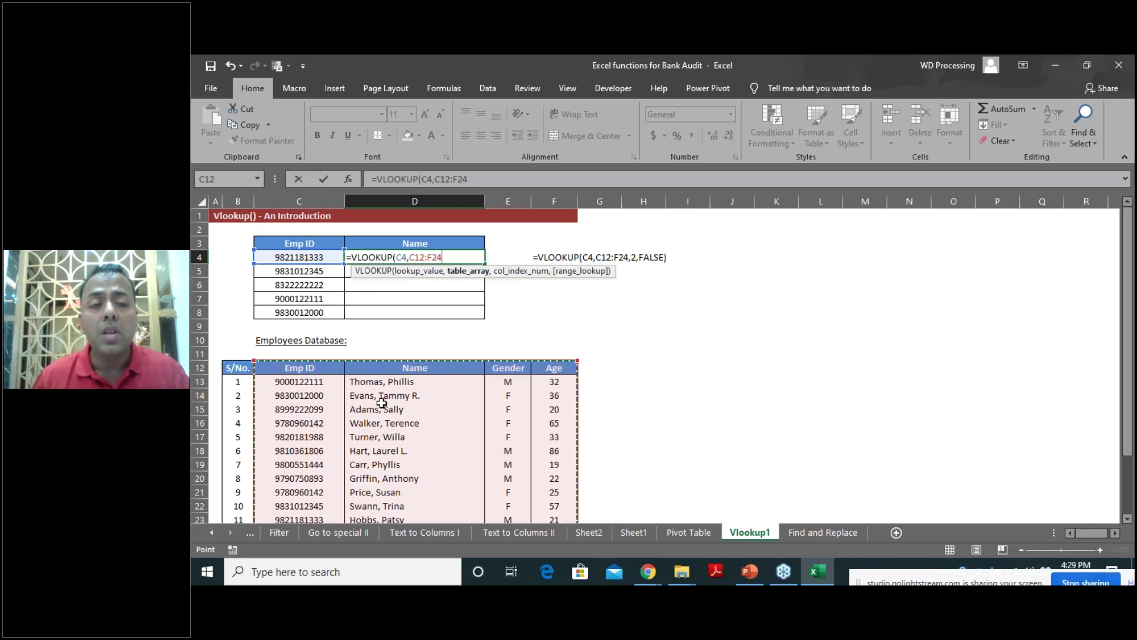
scroll(257, 376, "down", 1)
scroll(290, 294, "up", 1)
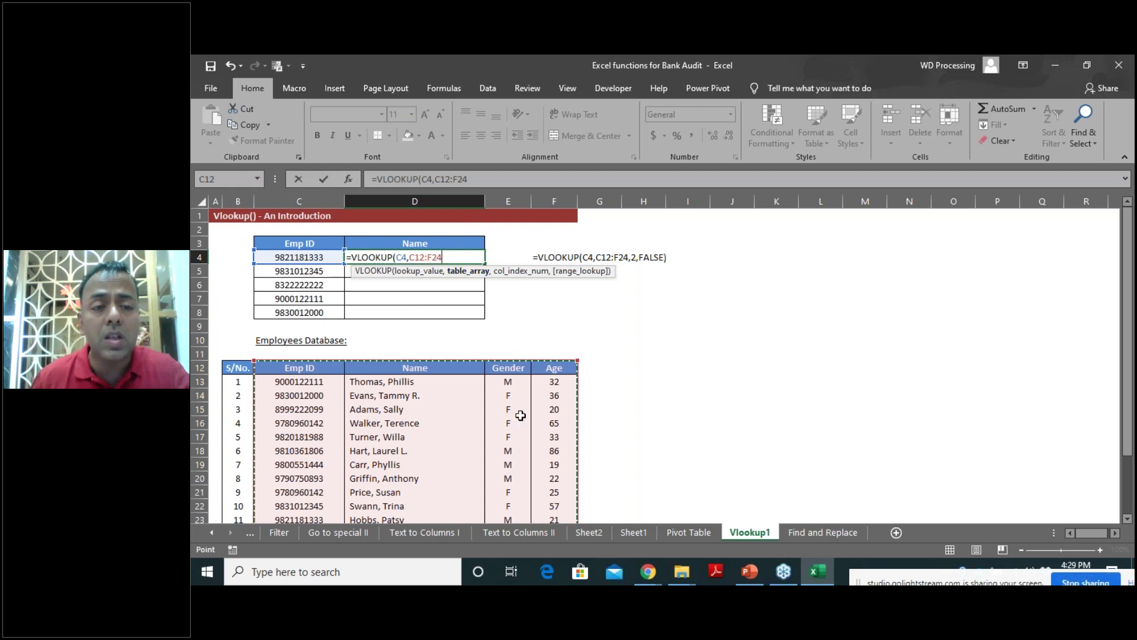
scroll(520, 415, "down", 1)
scroll(384, 386, "up", 1)
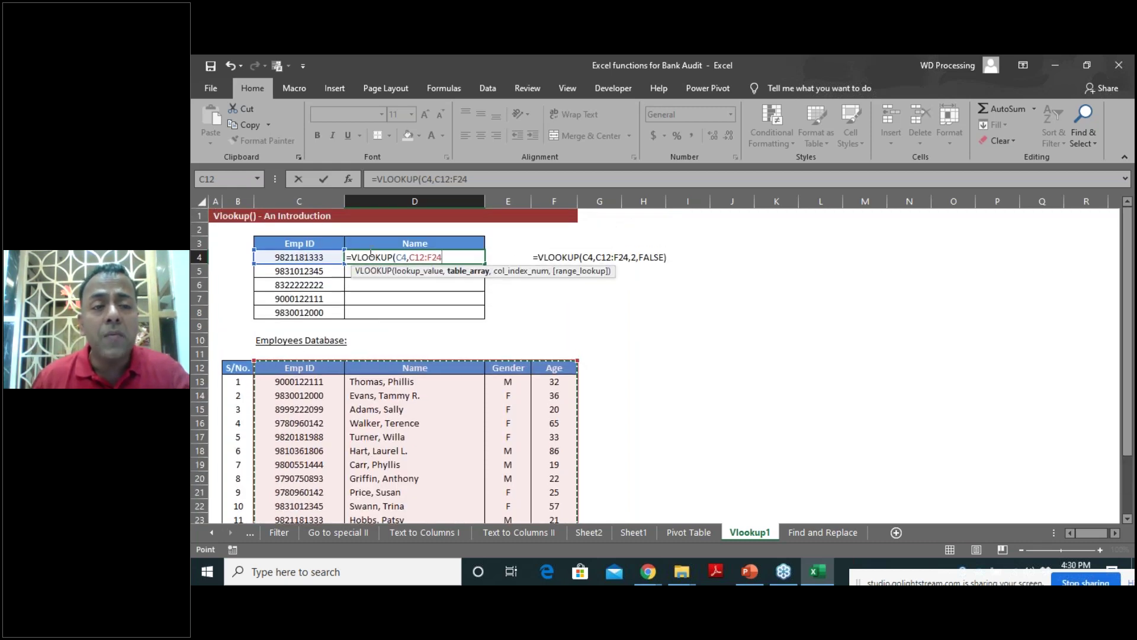
left_click(449, 257)
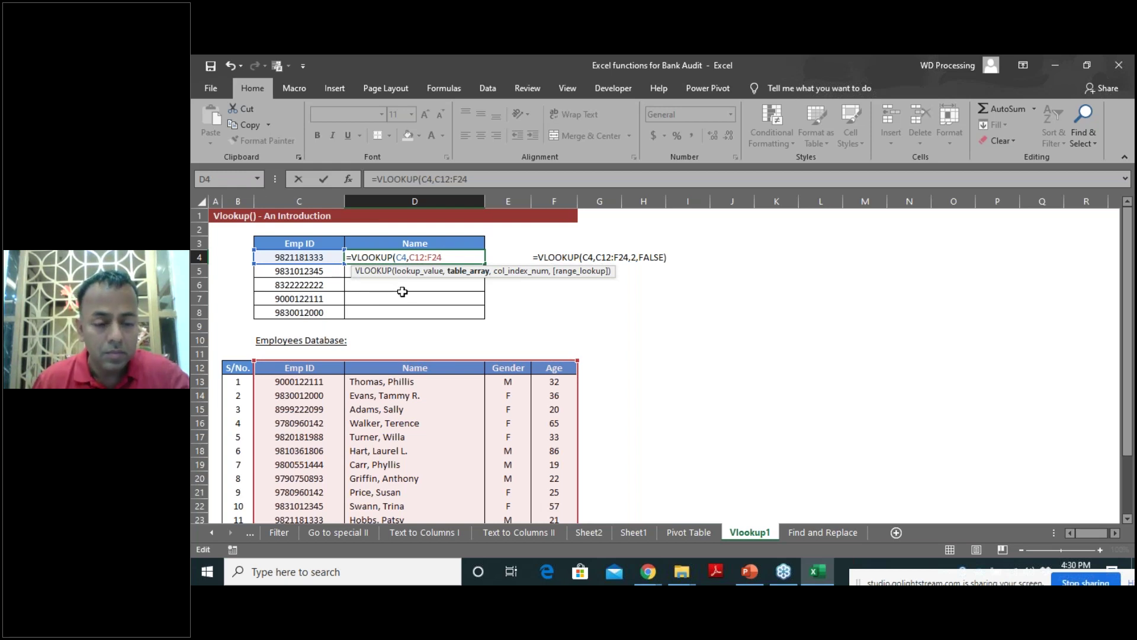
key("F4")
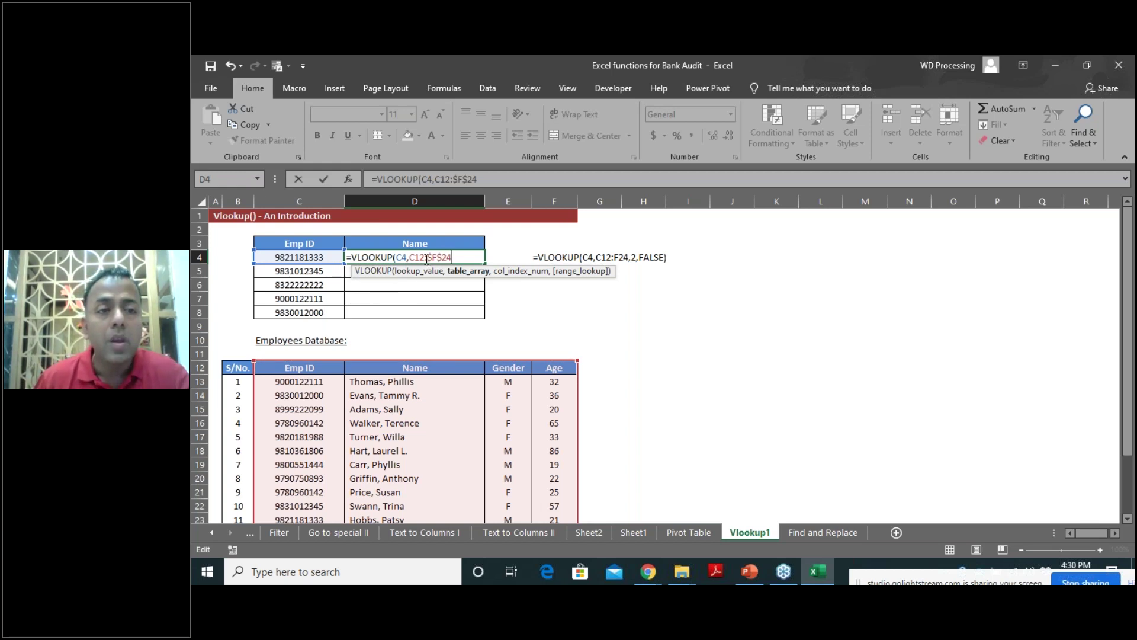
key("F4")
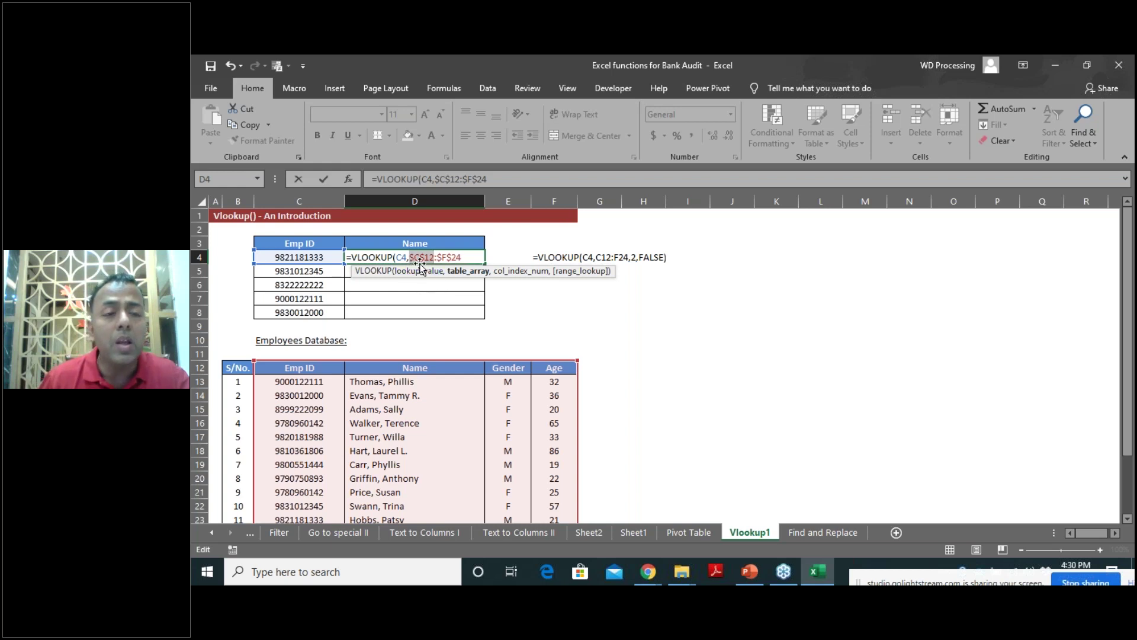
left_click(464, 258)
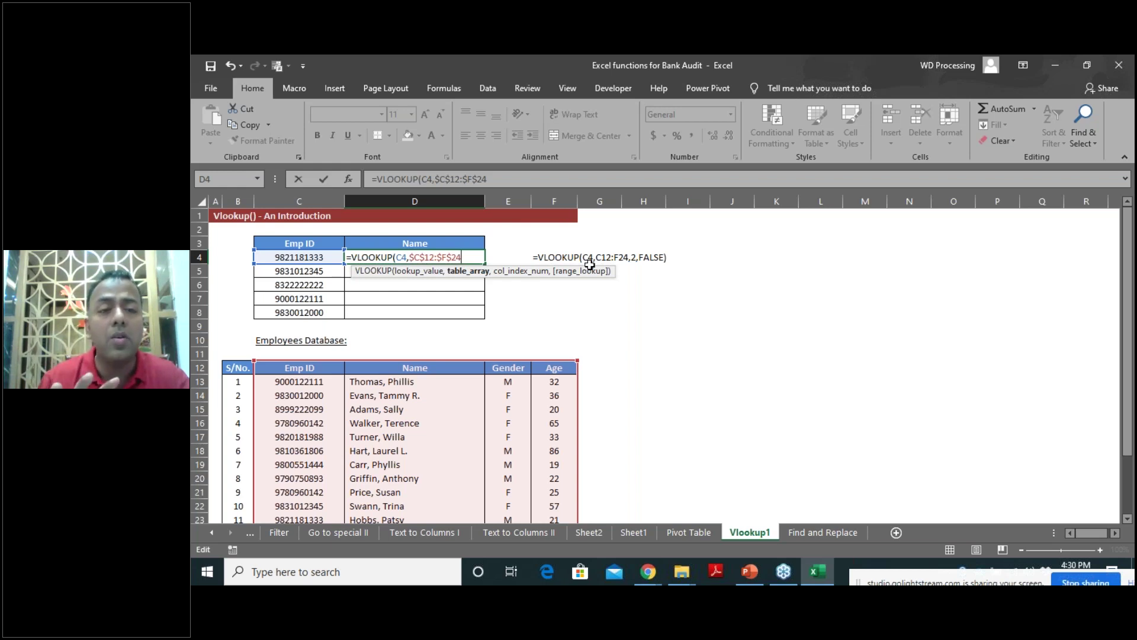
type(",2")
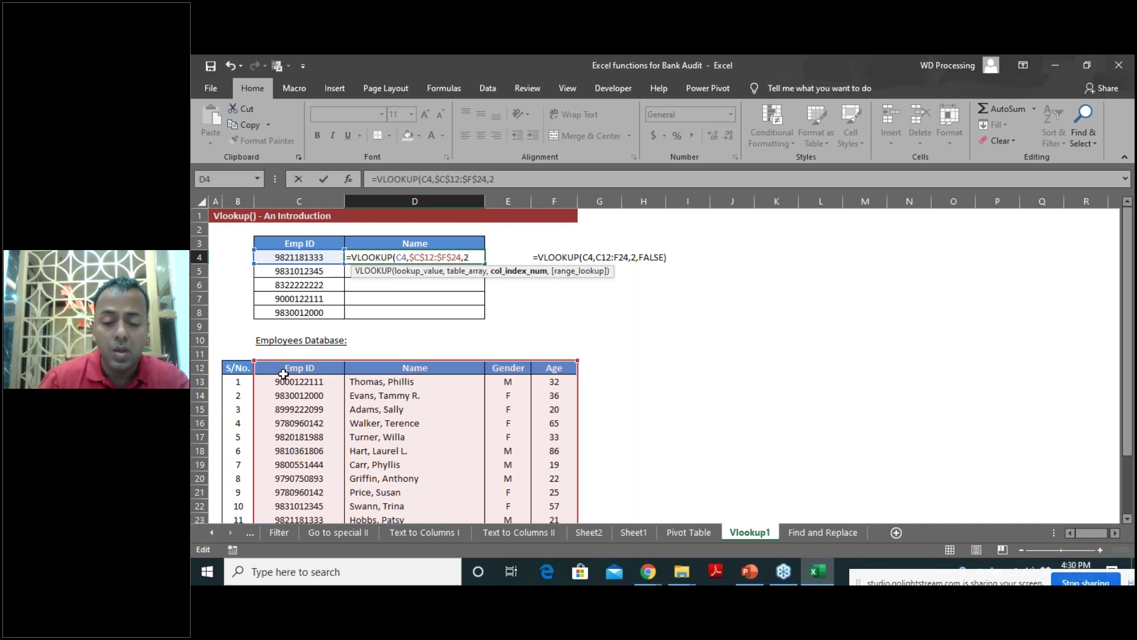
type(",")
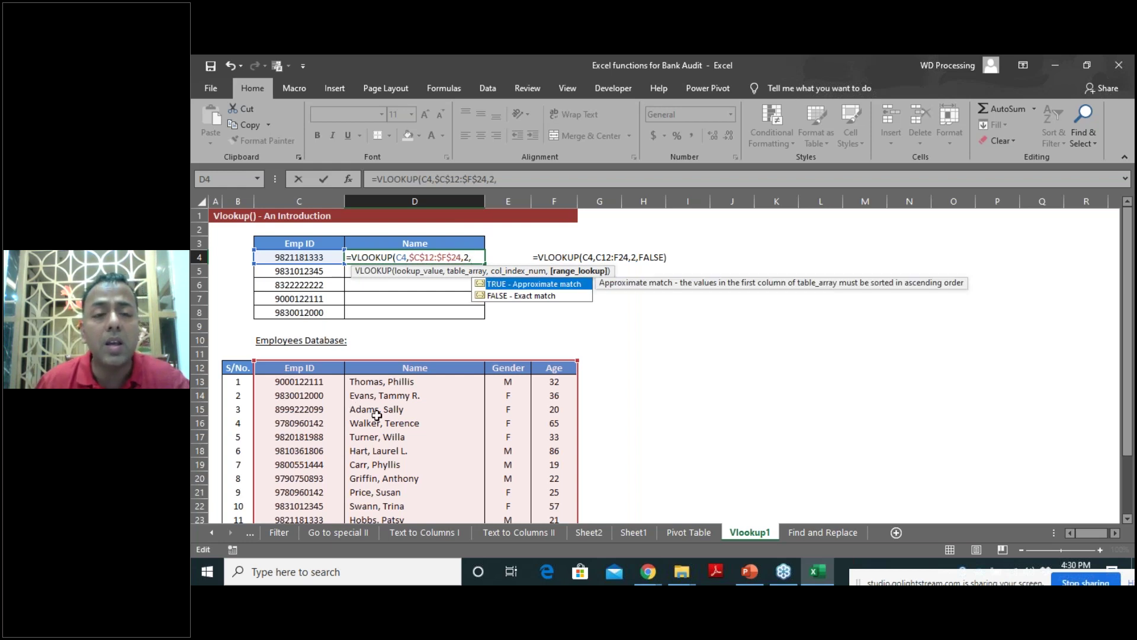
key("Down")
key("Tab")
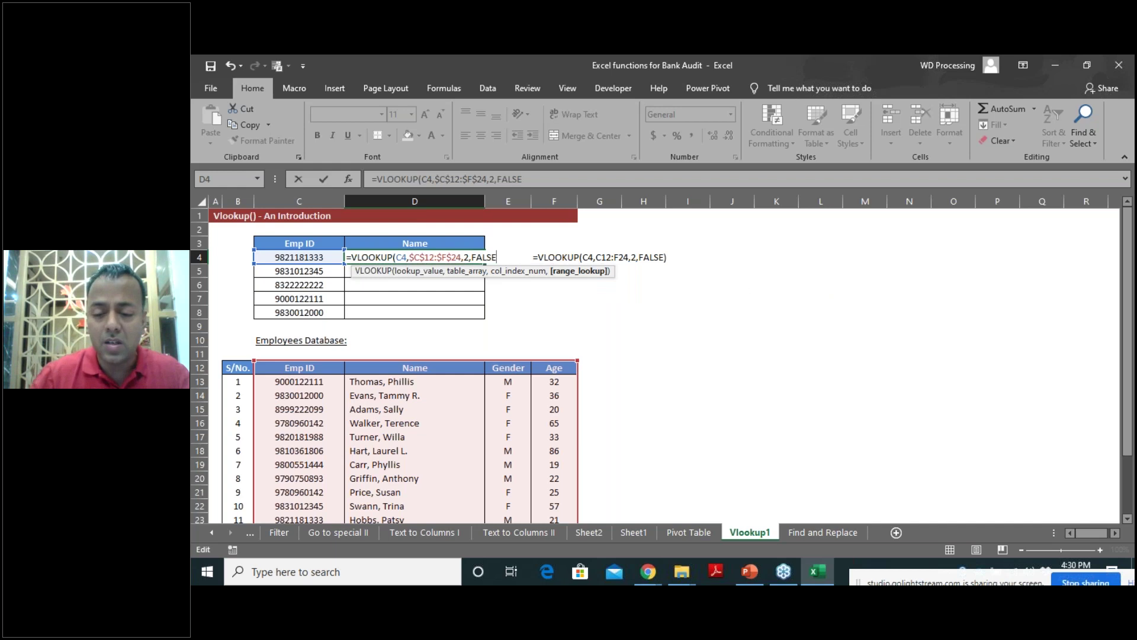
type(")")
key("ctrl+Return")
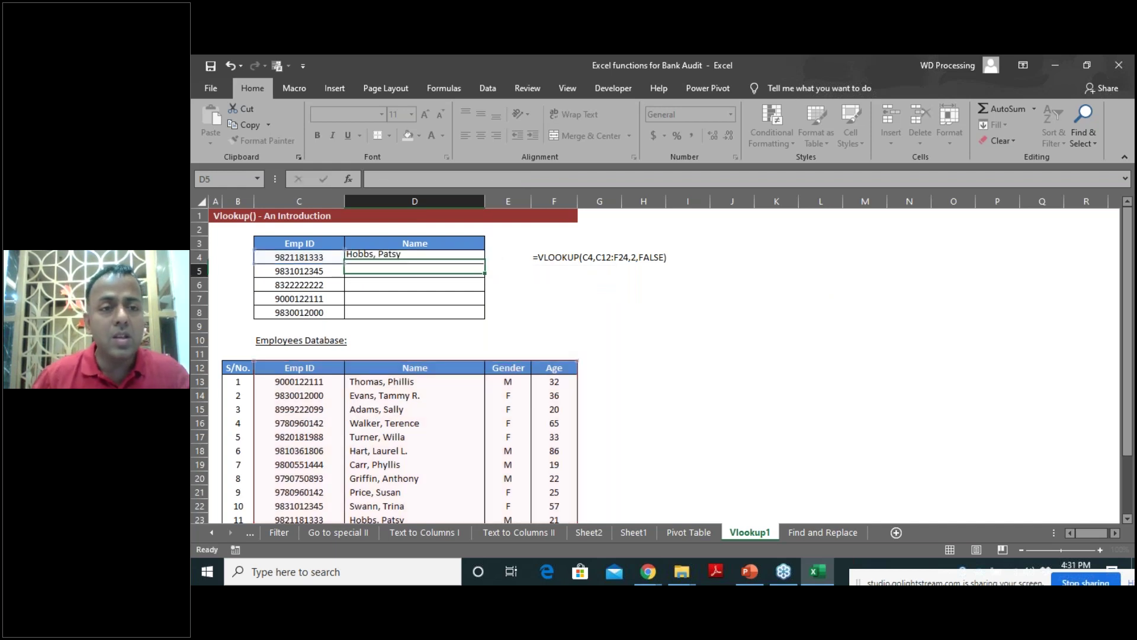
key("shift+Down")
key("shift+Down")
key("shift+Down")
key("shift+Down")
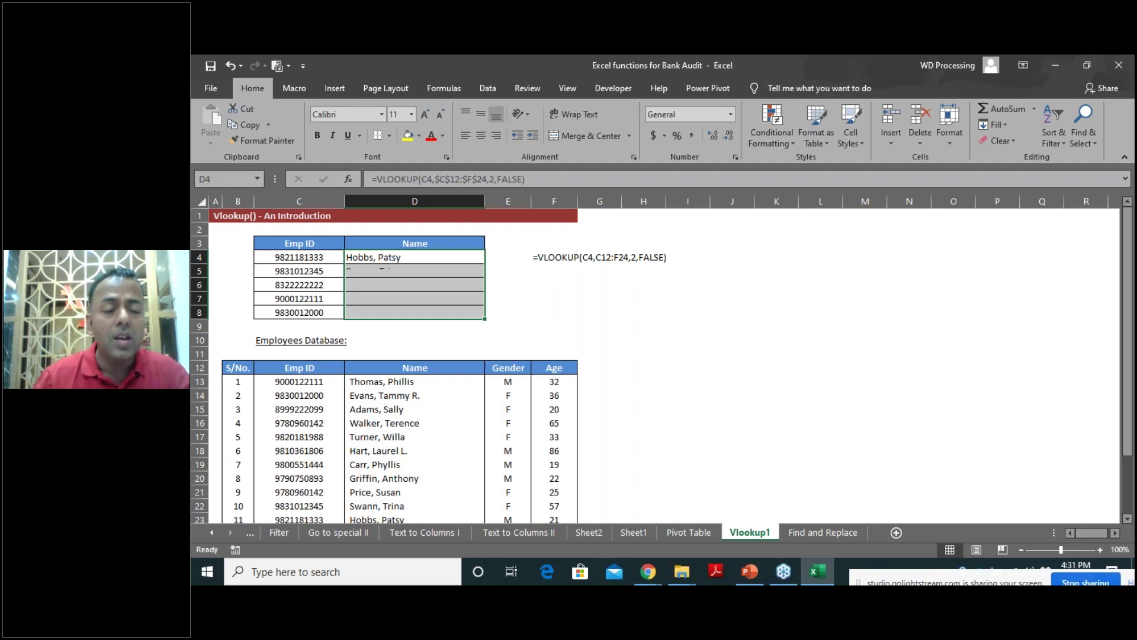
key("ctrl+d")
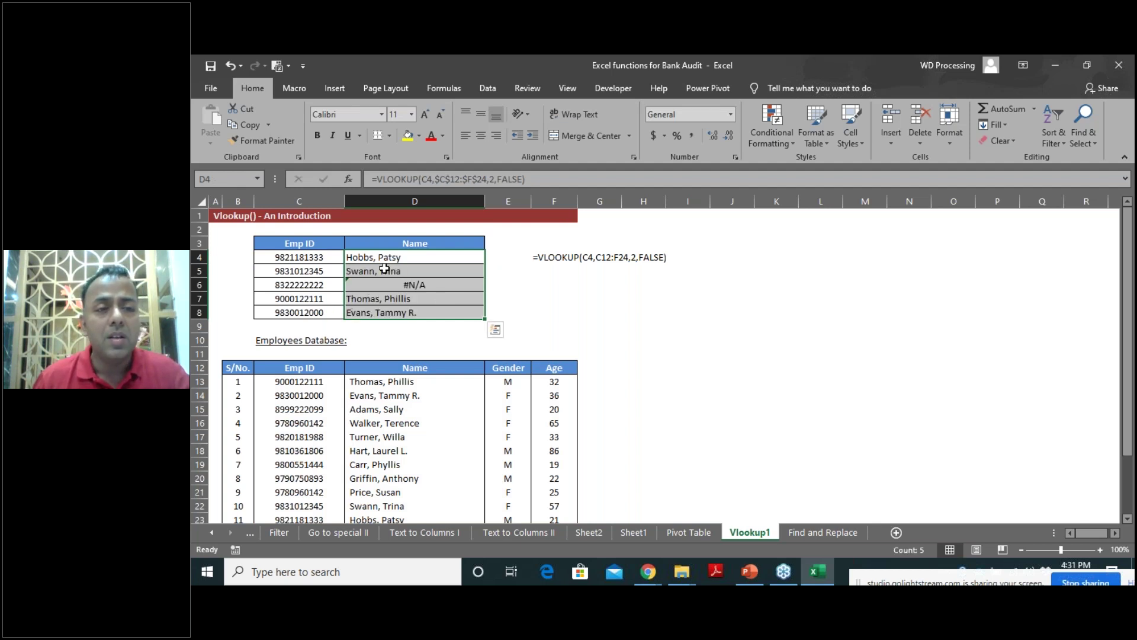
left_click(393, 259)
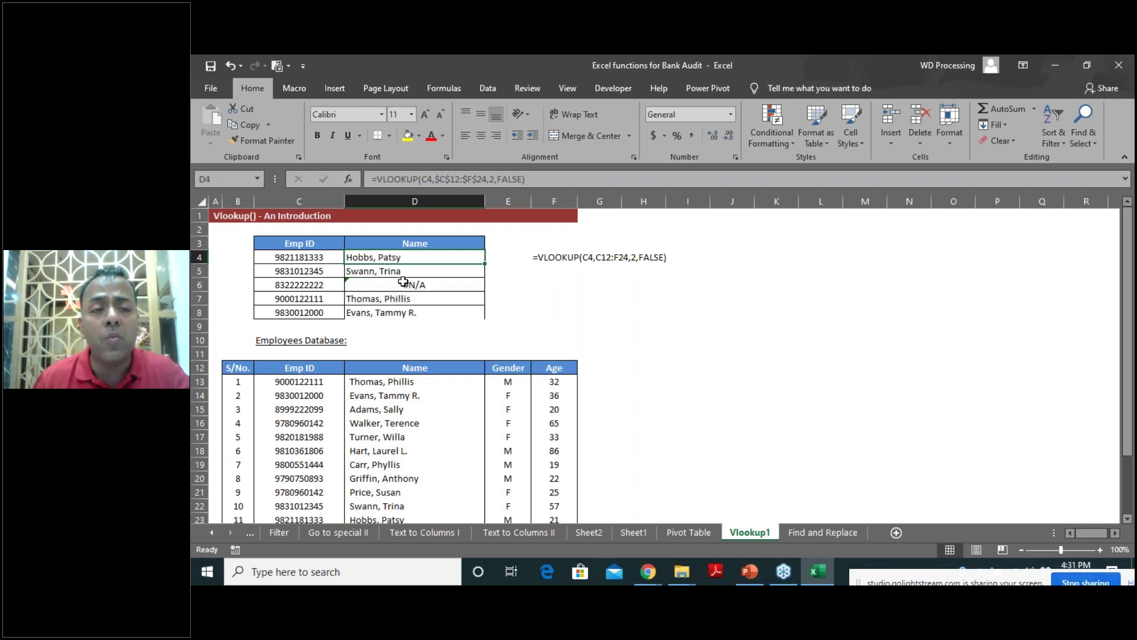
left_click(404, 283)
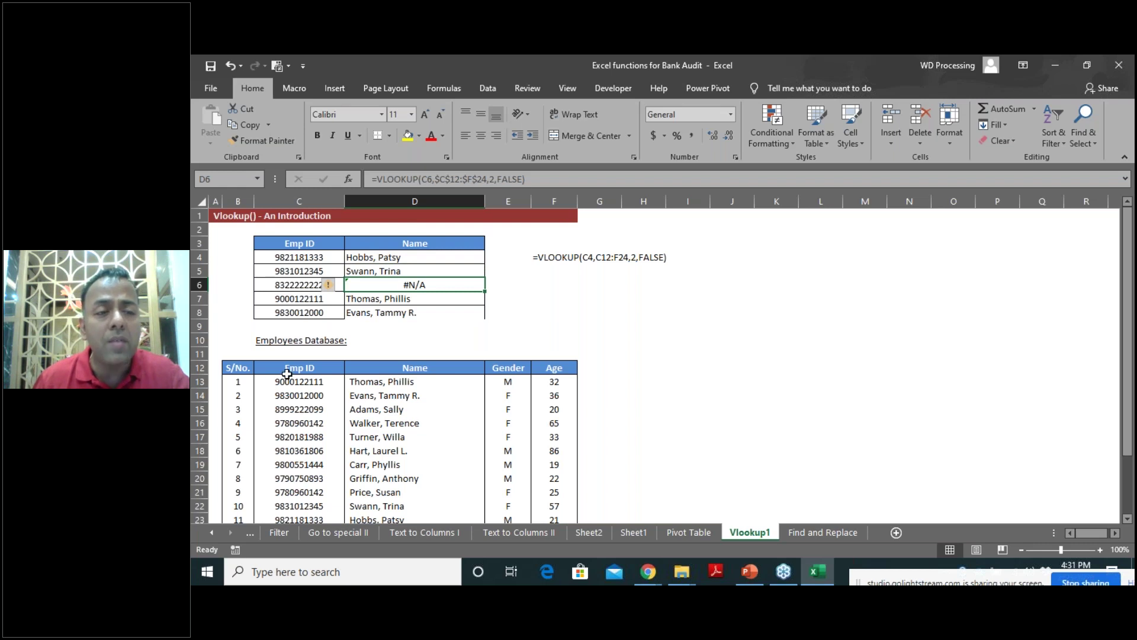
scroll(287, 374, "down", 2)
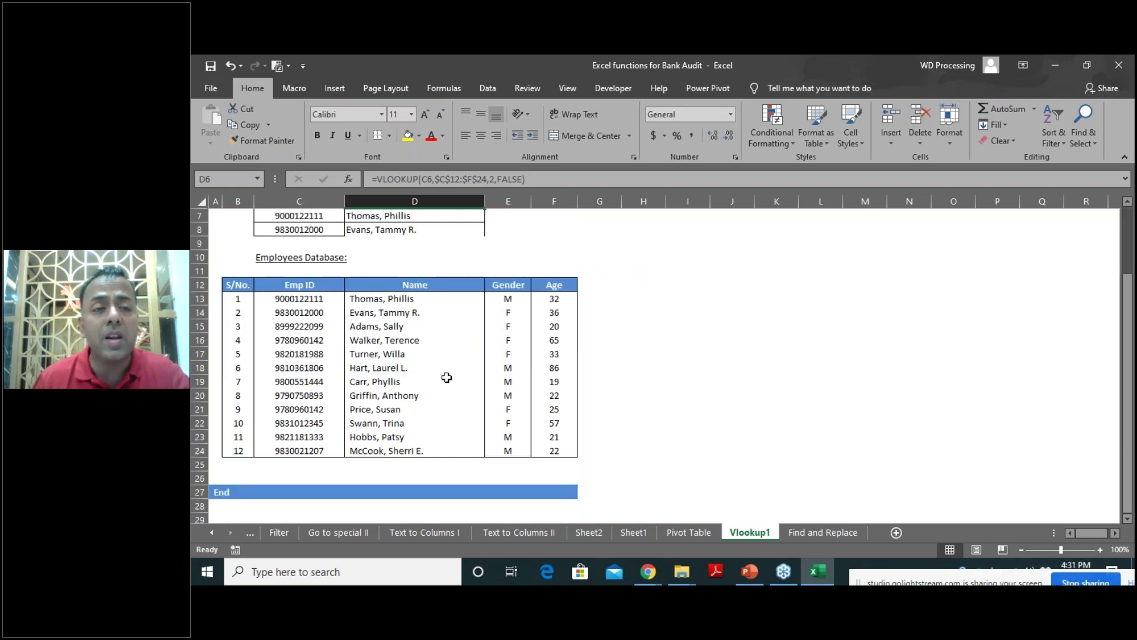
scroll(299, 299, "up", 2)
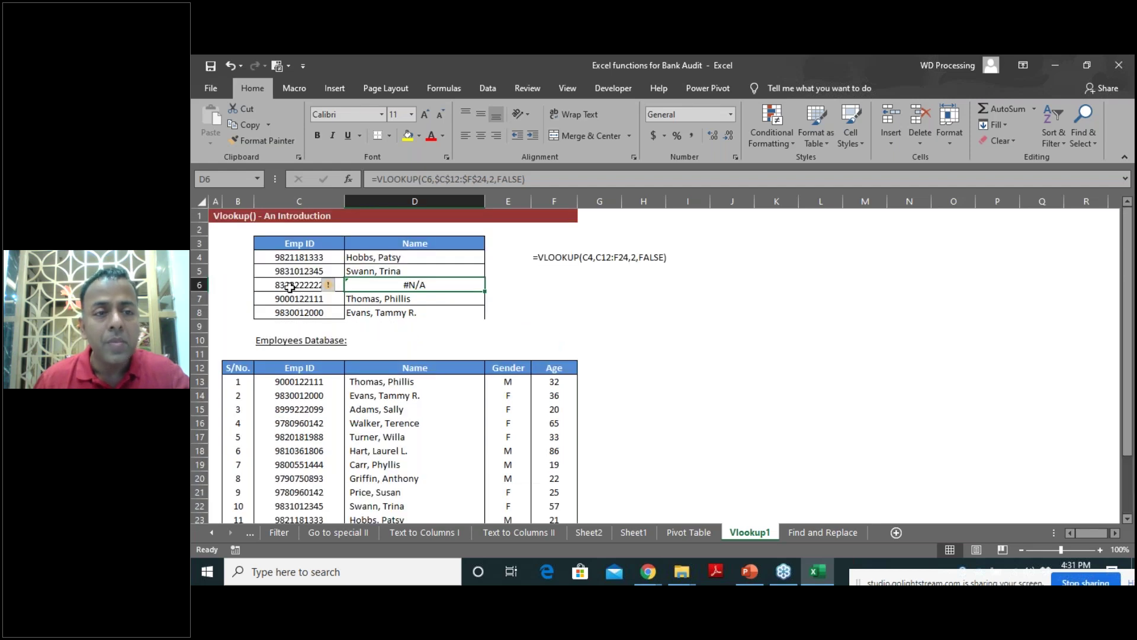
Change D4's column index from 2 to 4 and fill it down to D8.
double_click(385, 257)
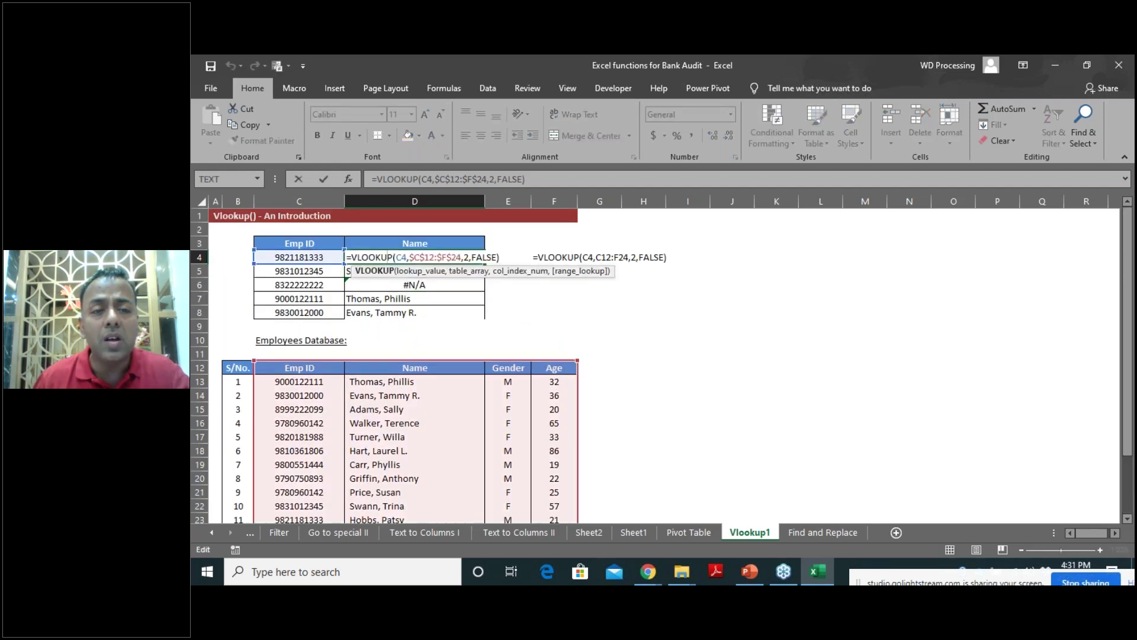
left_click(466, 257)
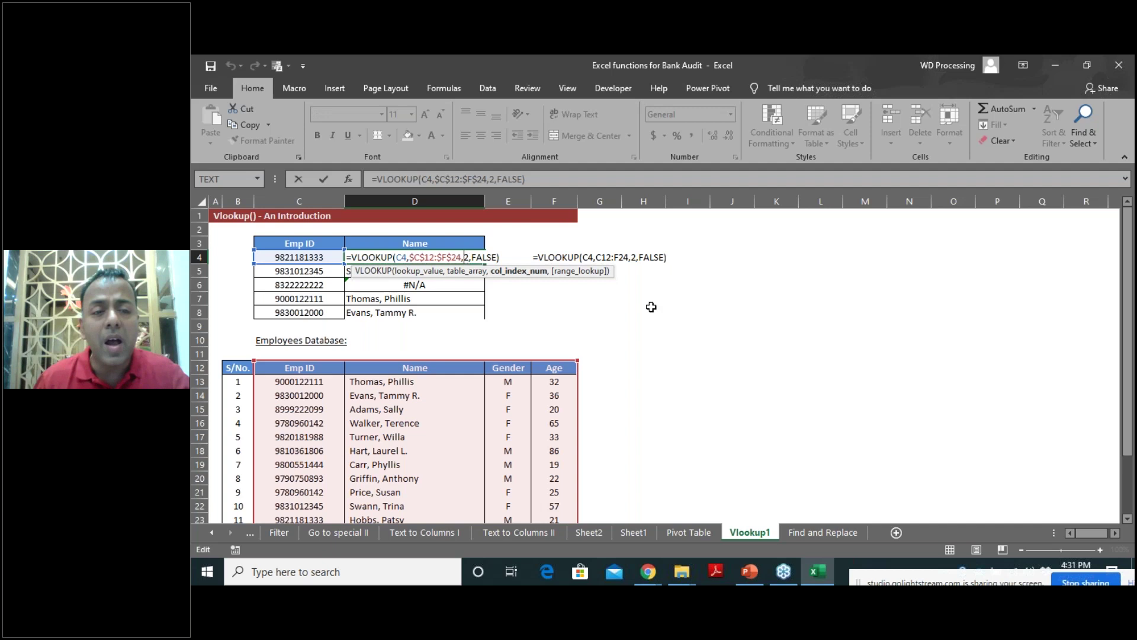
key("Delete")
type("4")
key("ctrl+Return")
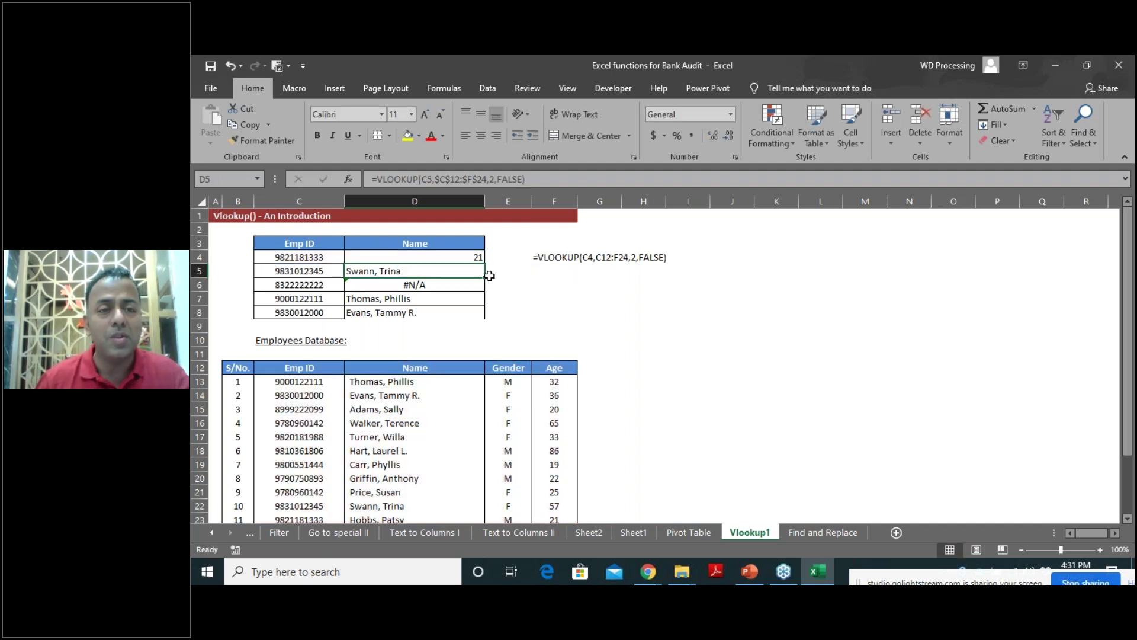
left_click_drag(481, 259, 480, 314)
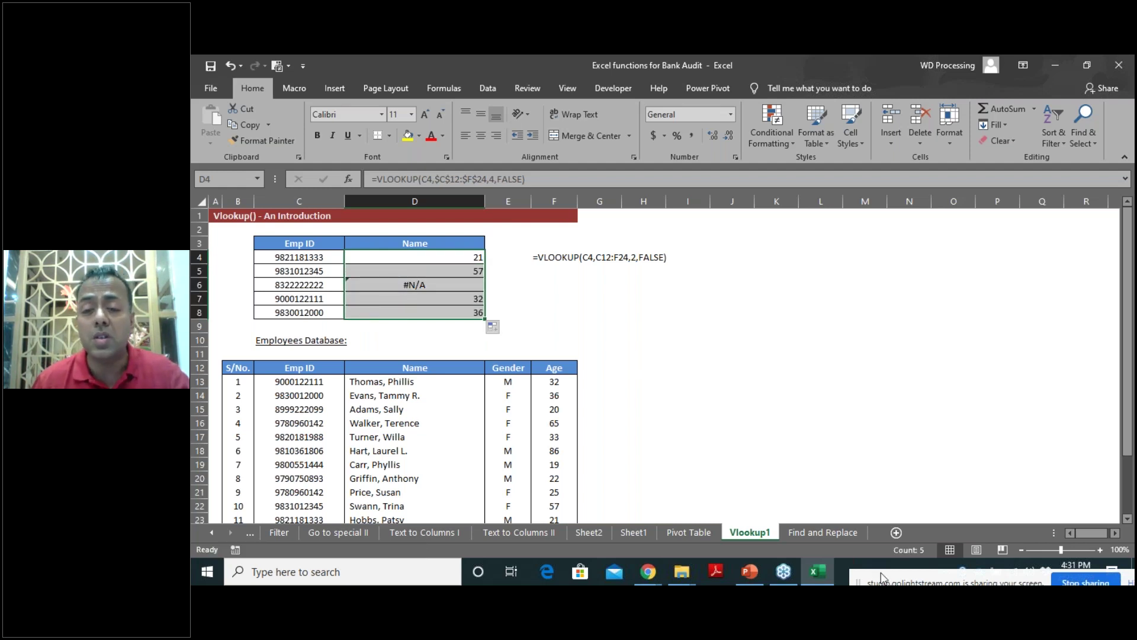
Switch to the Find and Replace sheet and review the Email list and expected name result in F18.
left_click(833, 533)
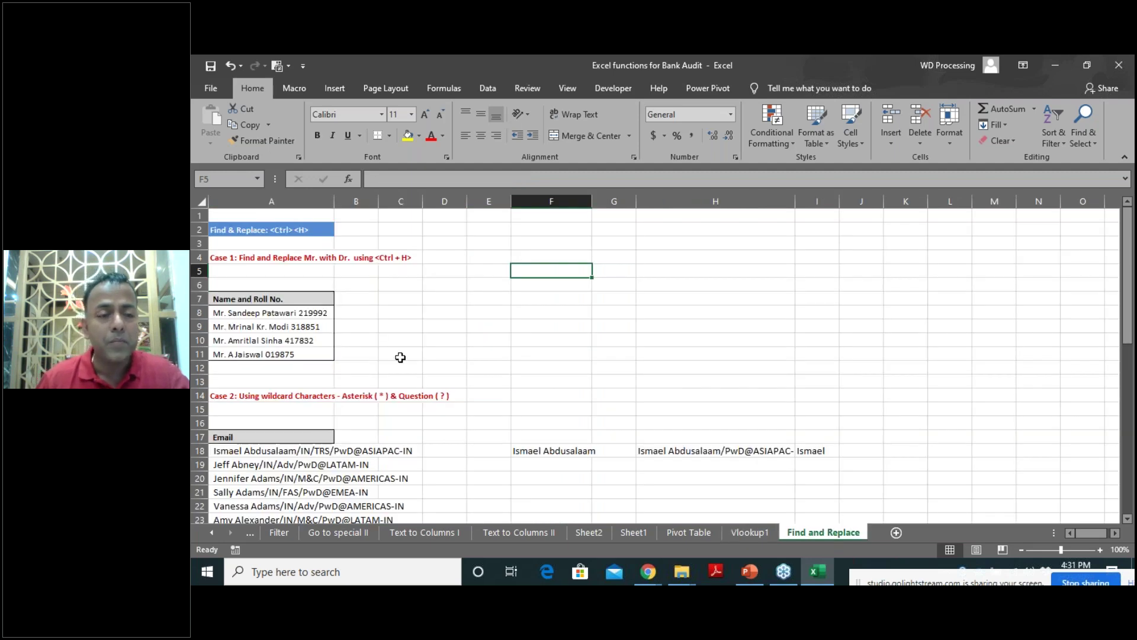
scroll(401, 359, "down", 2)
scroll(405, 396, "down", 2)
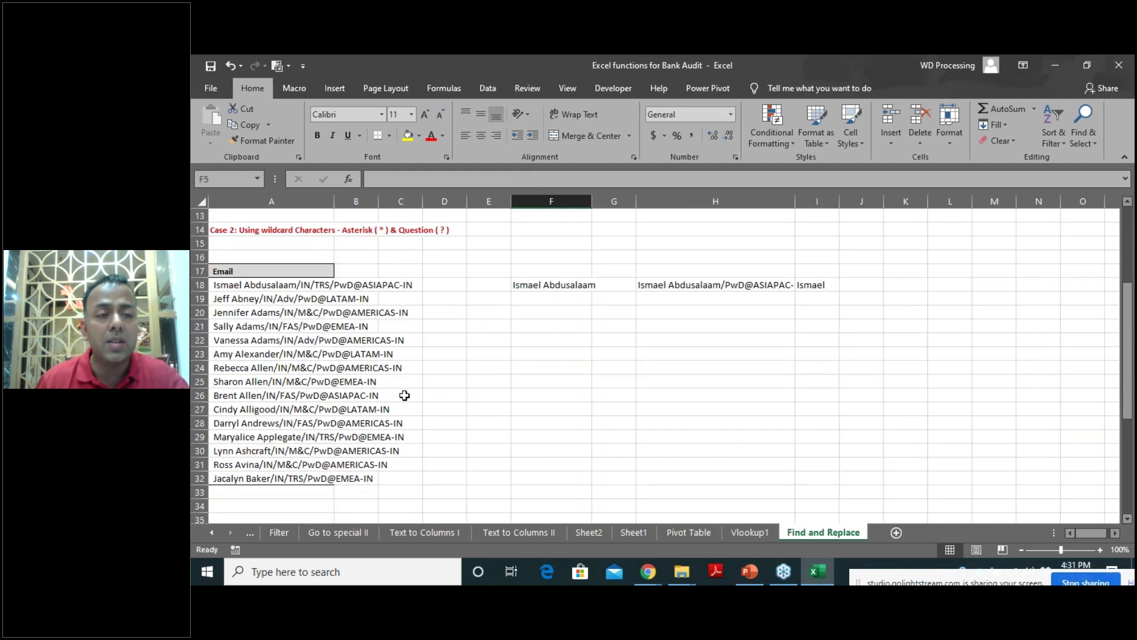
scroll(405, 395, "up", 4)
scroll(404, 395, "down", 13)
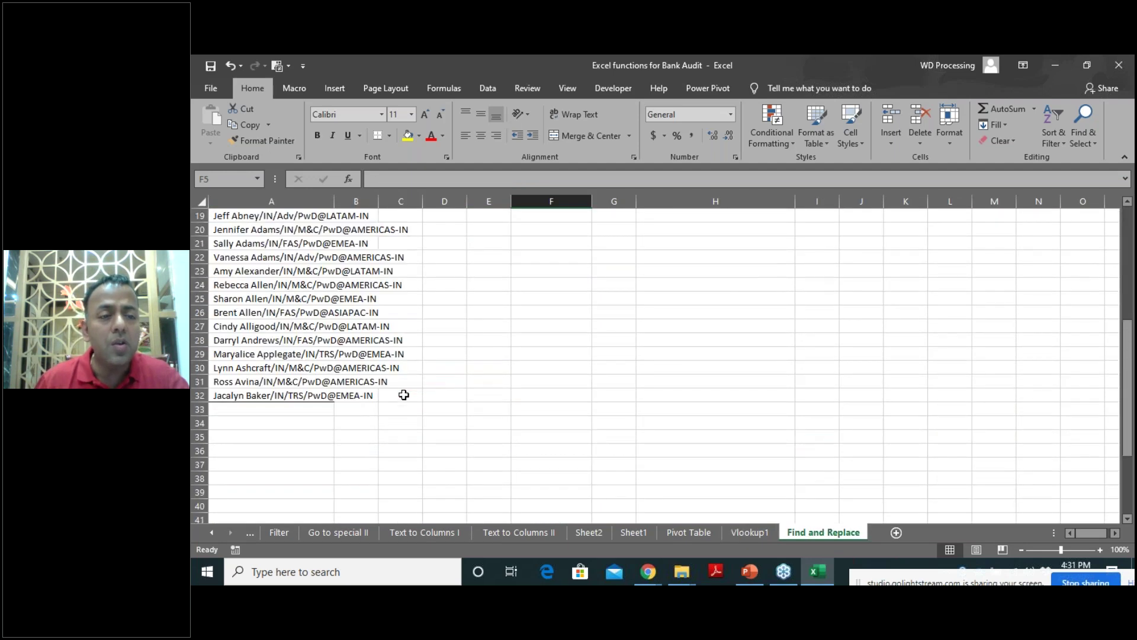
scroll(404, 395, "up", 8)
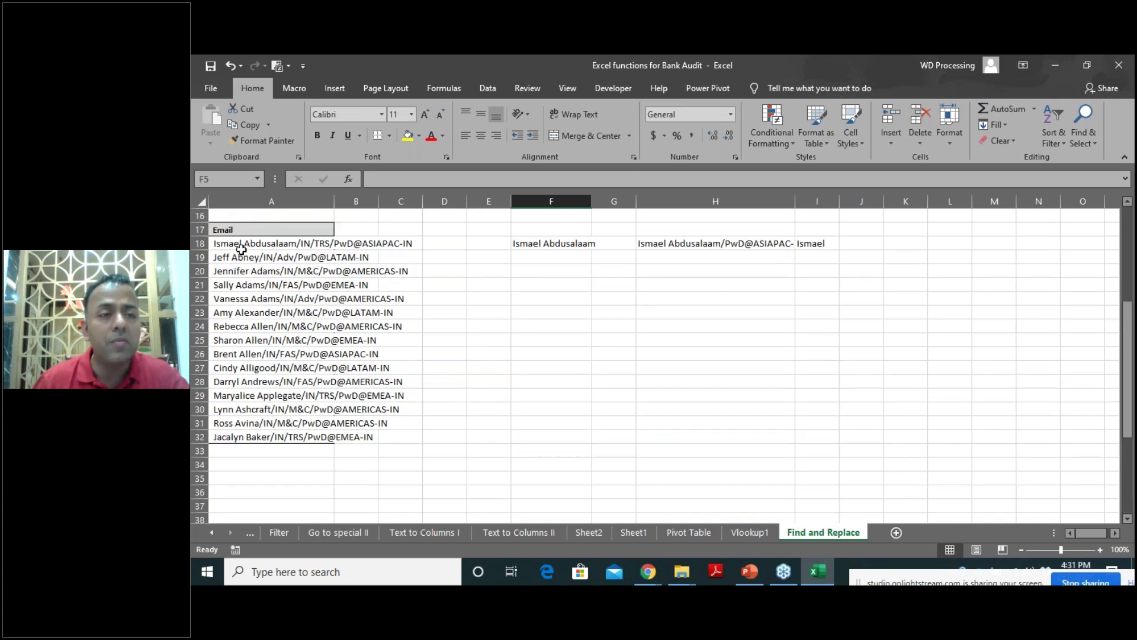
left_click(565, 249)
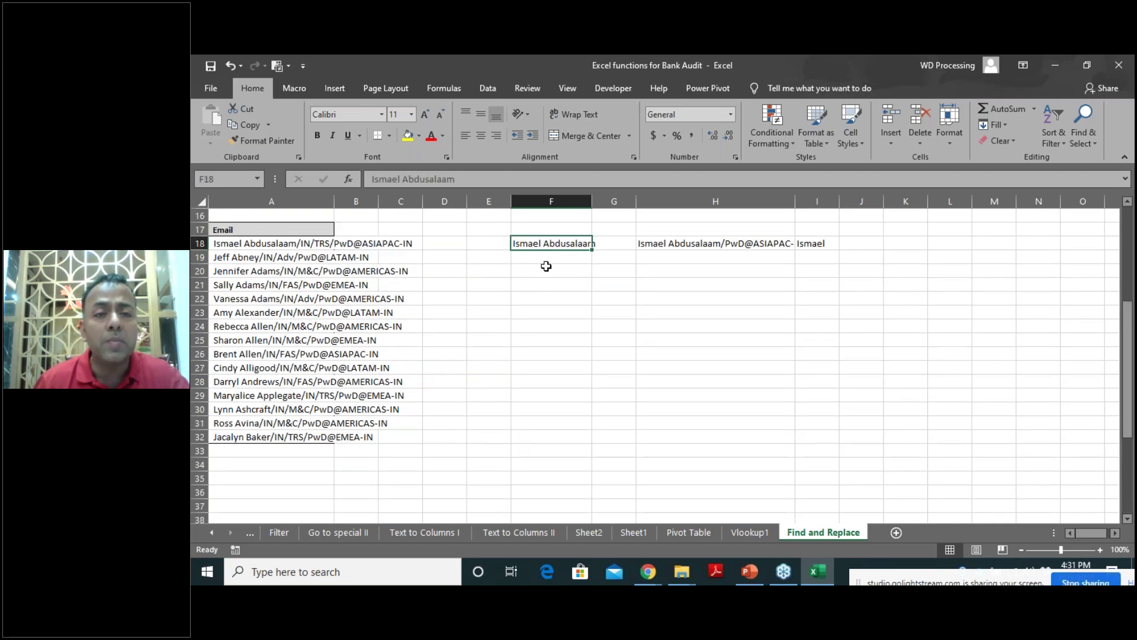
Select the 15 emails in A18:A32 and bring up Replace with Ctrl+H.
left_click(219, 243)
left_click_drag(228, 285, 246, 436)
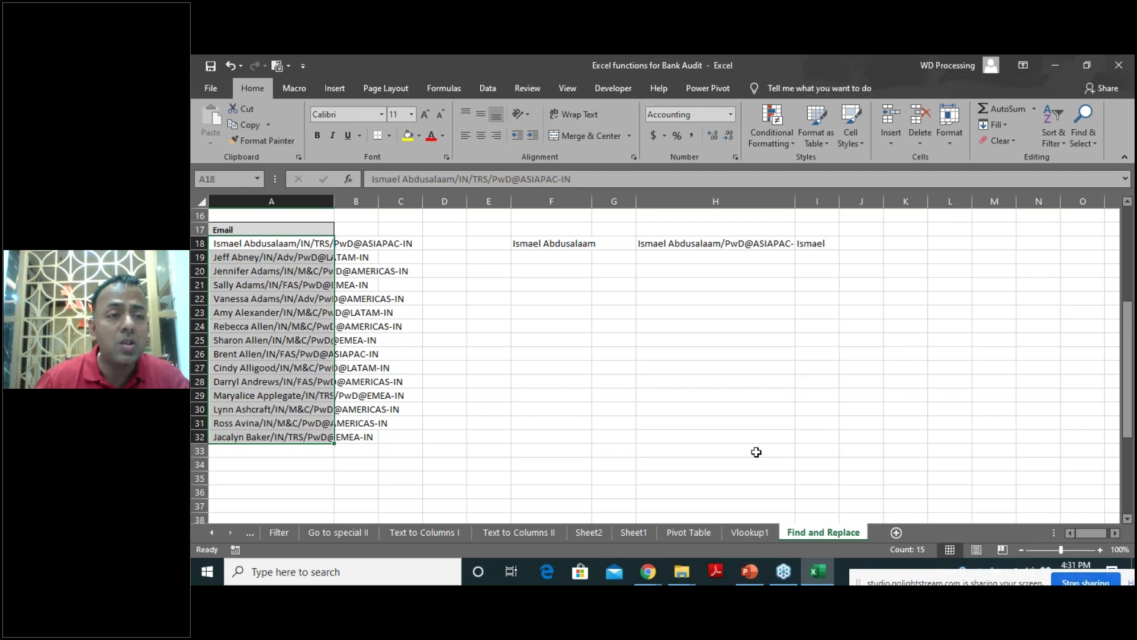
key("ctrl+h")
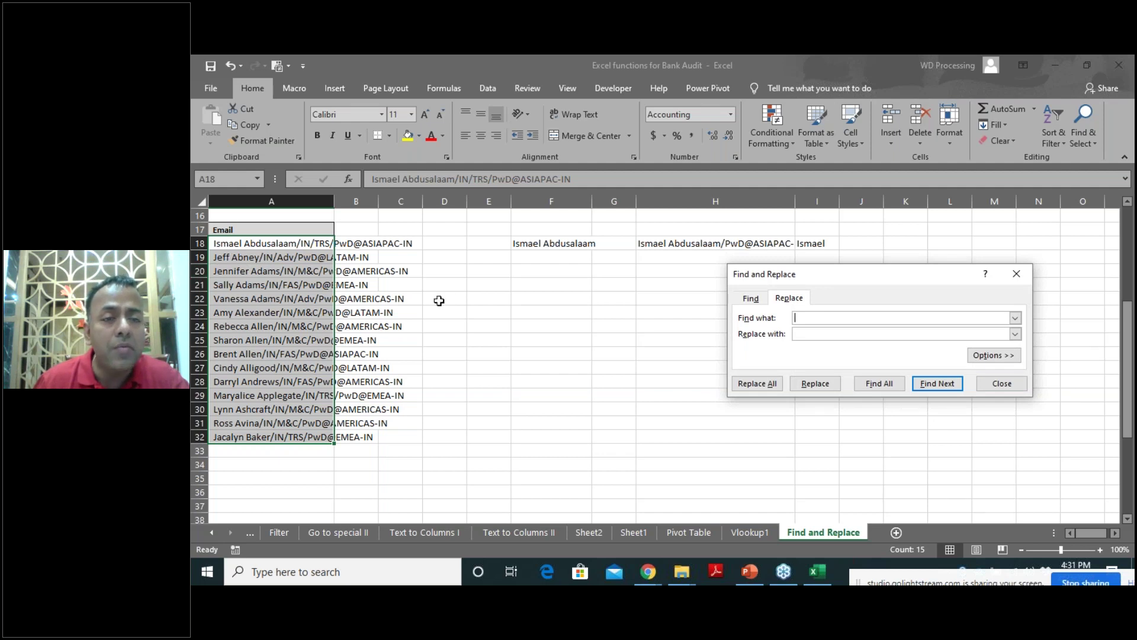
Reselect the emails in A18:A32 and Replace All '/*' with nothing.
left_click(386, 311)
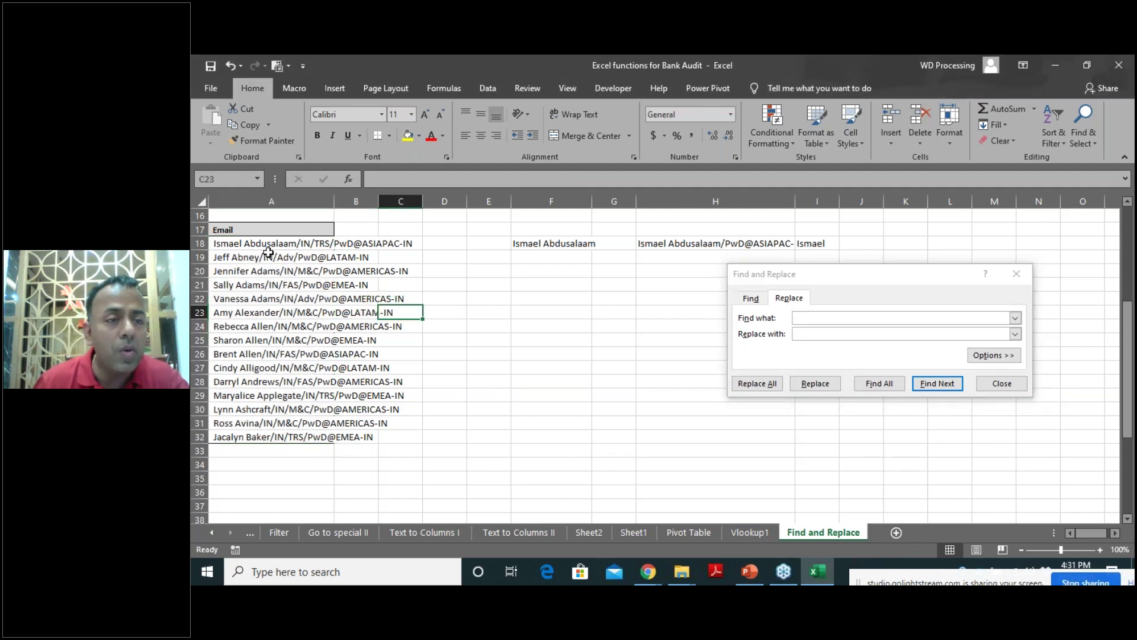
left_click(519, 244)
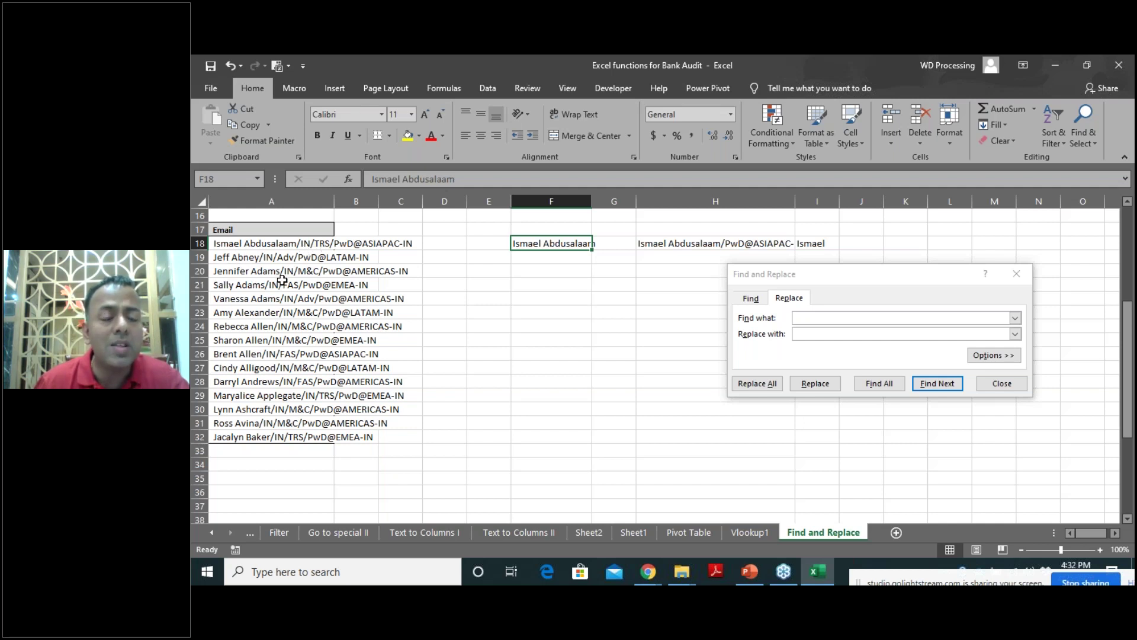
left_click_drag(260, 246, 277, 432)
key("ctrl+h")
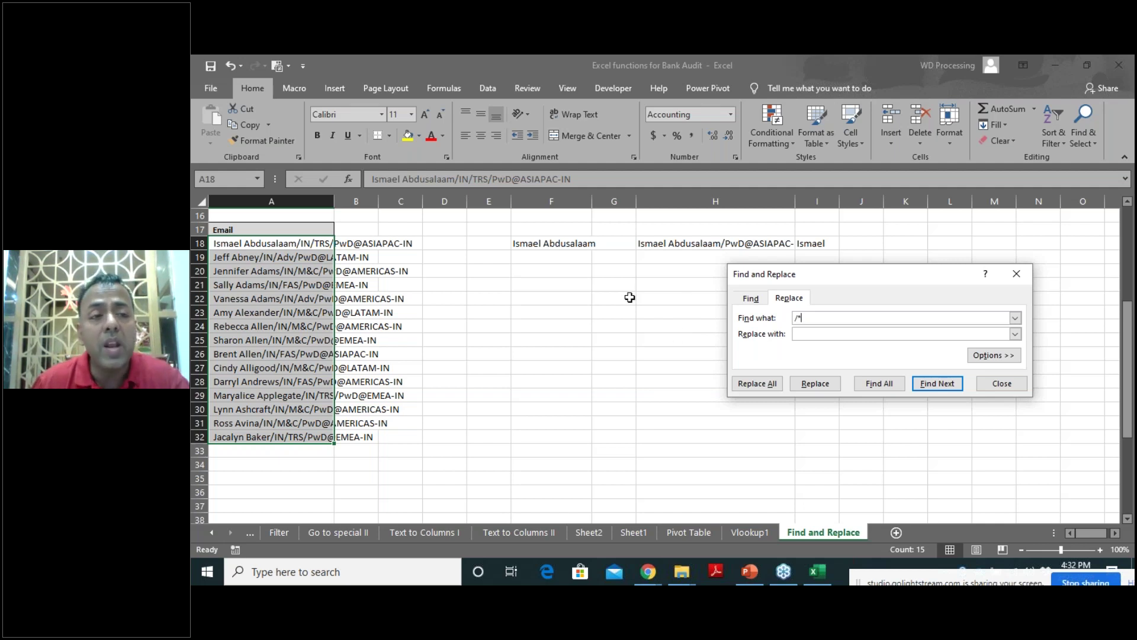
type("*")
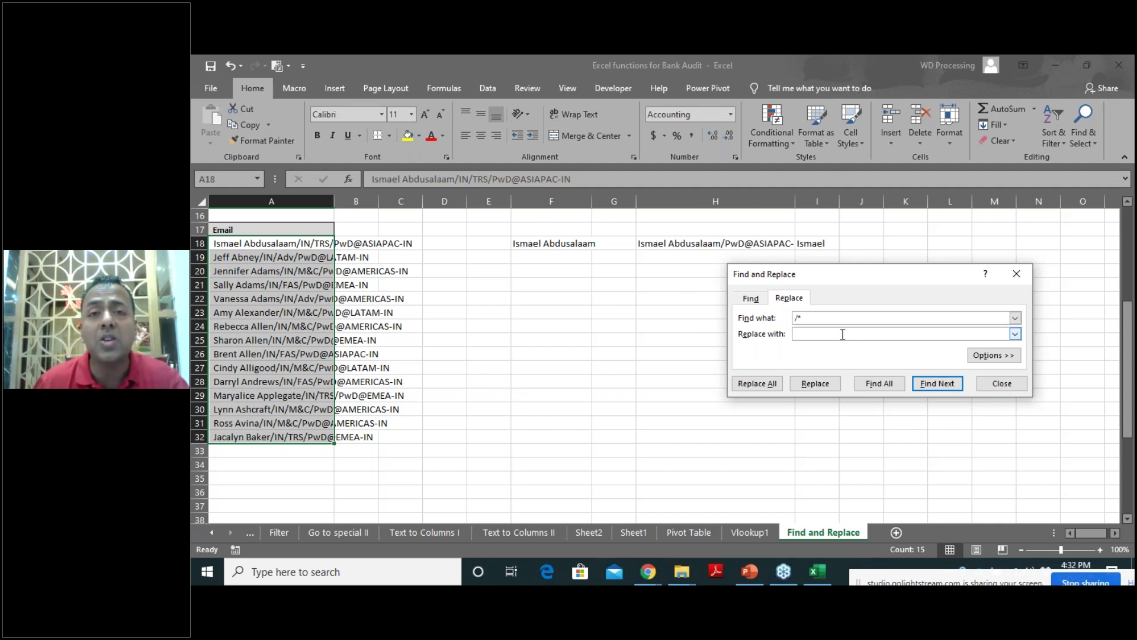
left_click(837, 318)
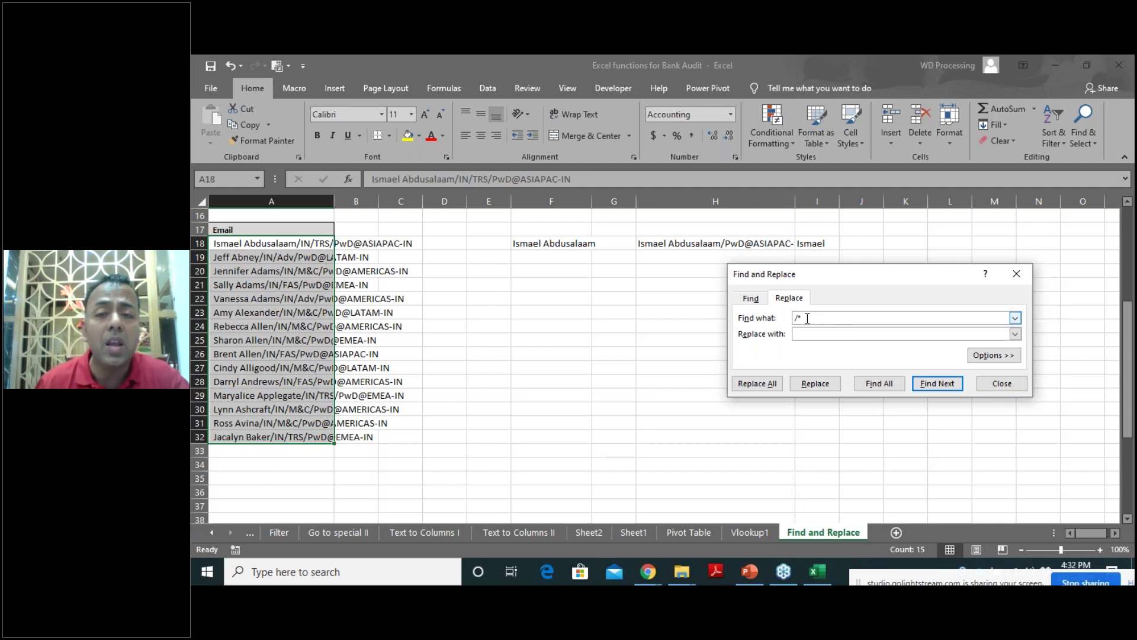
left_click(816, 333)
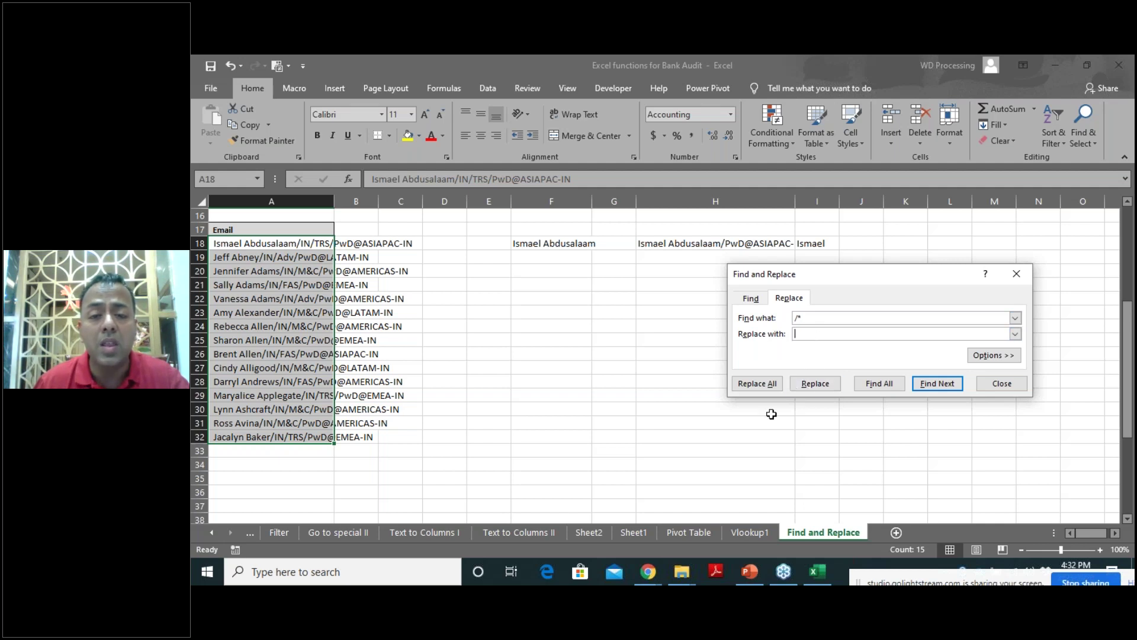
left_click(763, 383)
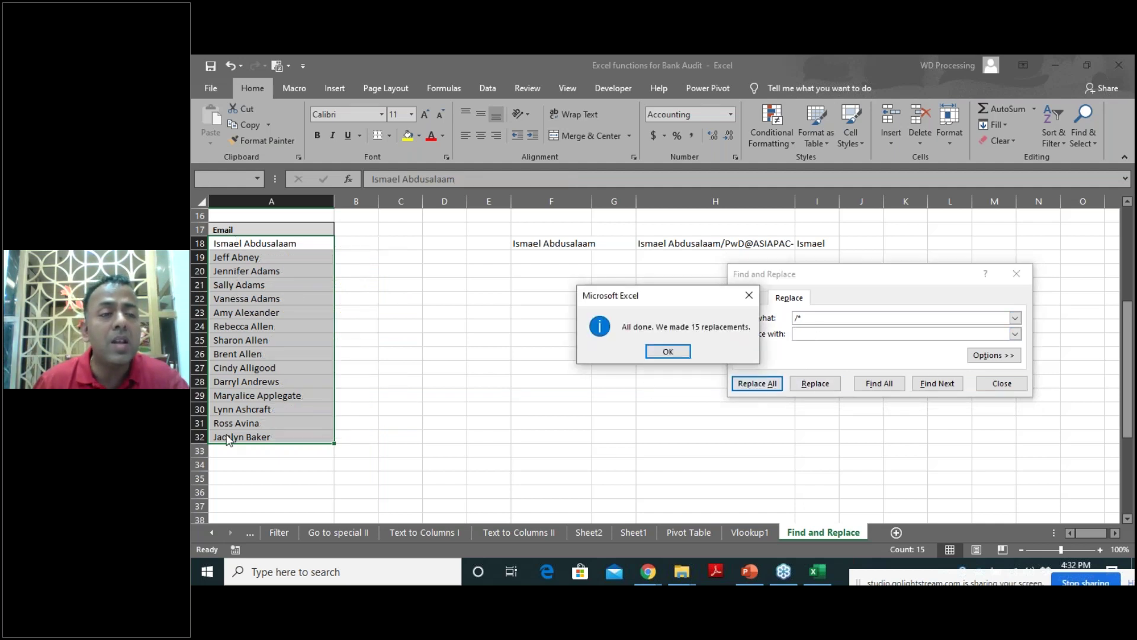
Confirm the 15 replacements, then close Excel without saving the workbook.
left_click(674, 354)
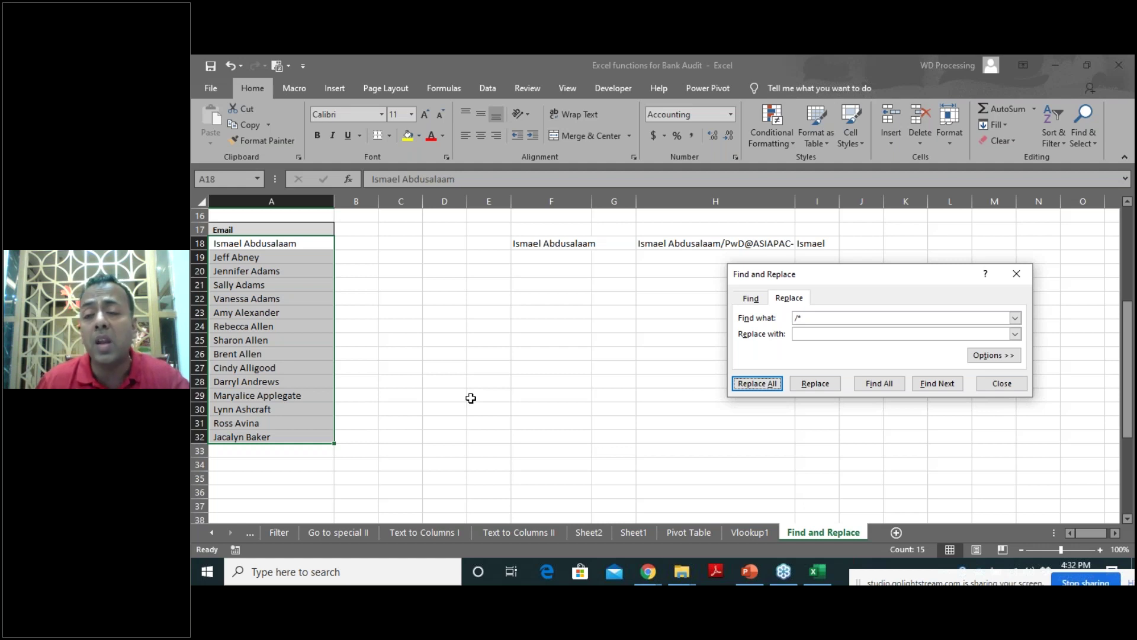
left_click(1001, 385)
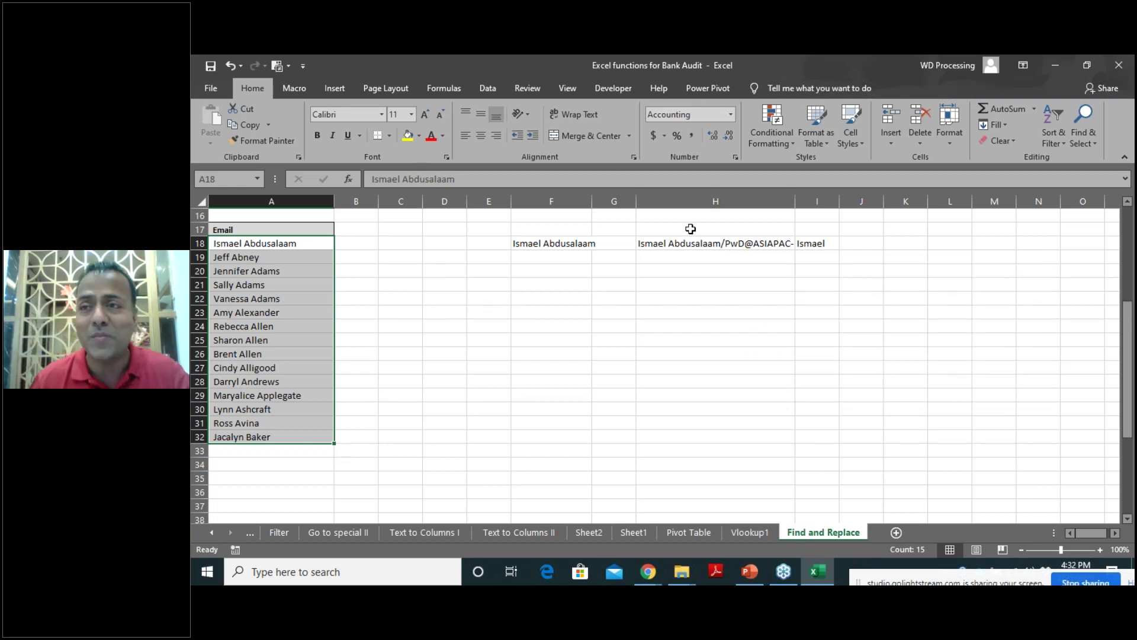
left_click(1116, 70)
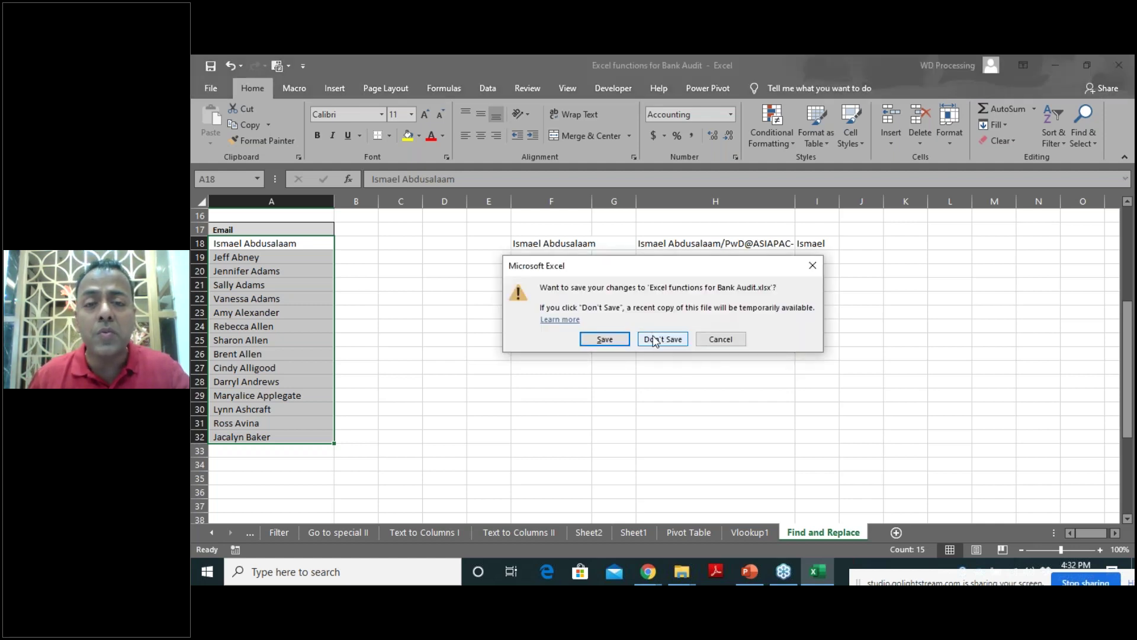
left_click(654, 339)
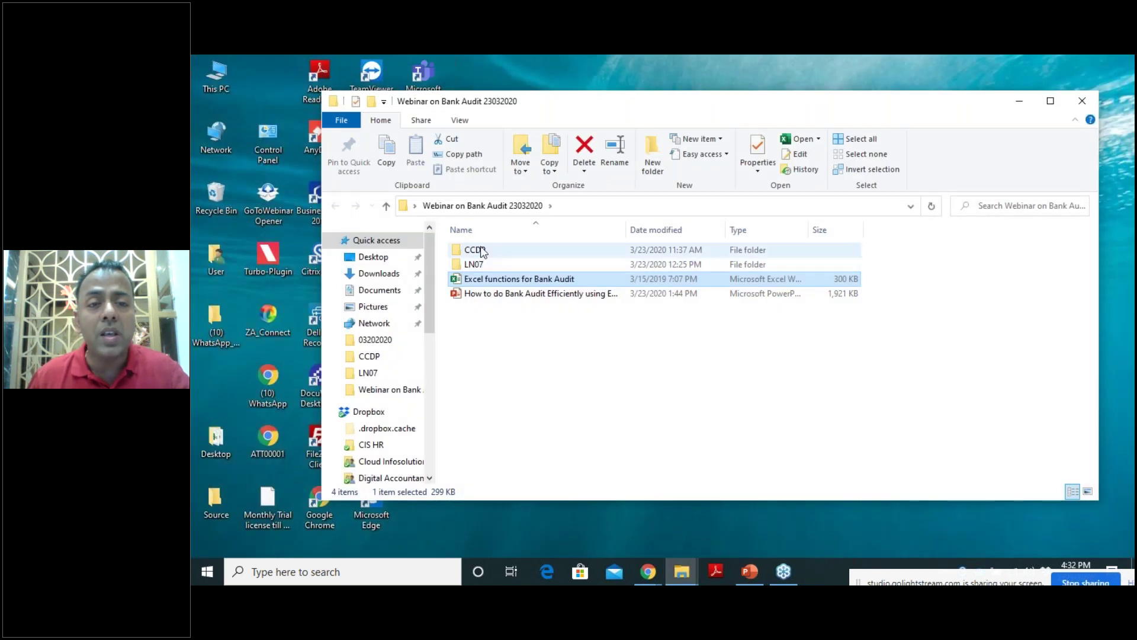
Open the CCDP folder and launch the 'Compilation of notes on CCDP - Final' workbook.
left_click(481, 249)
double_click(481, 250)
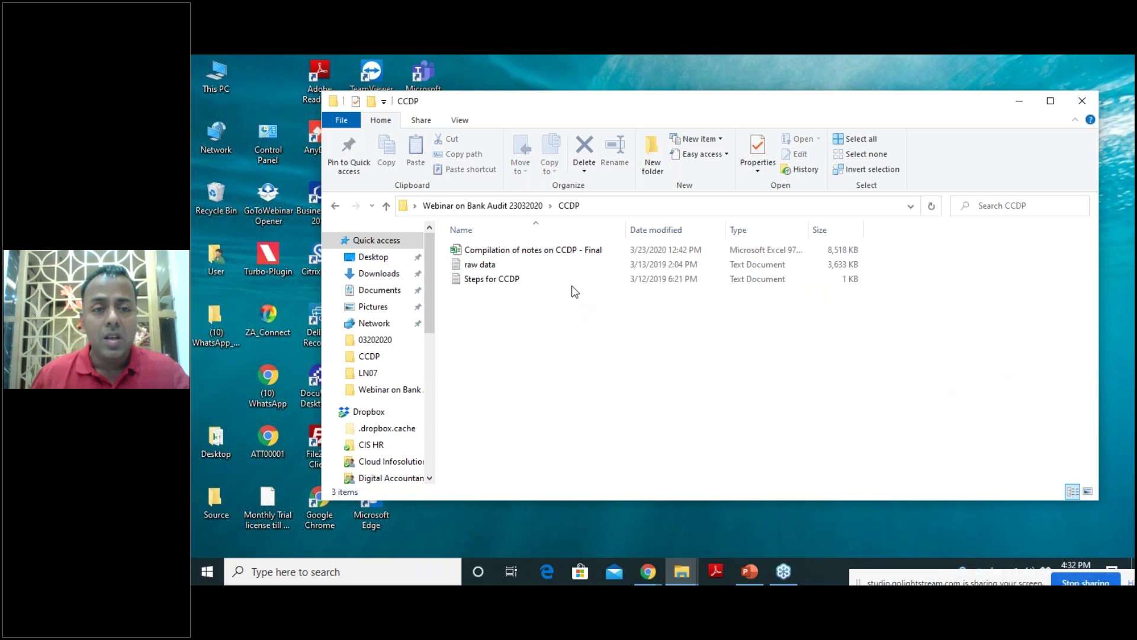
double_click(551, 252)
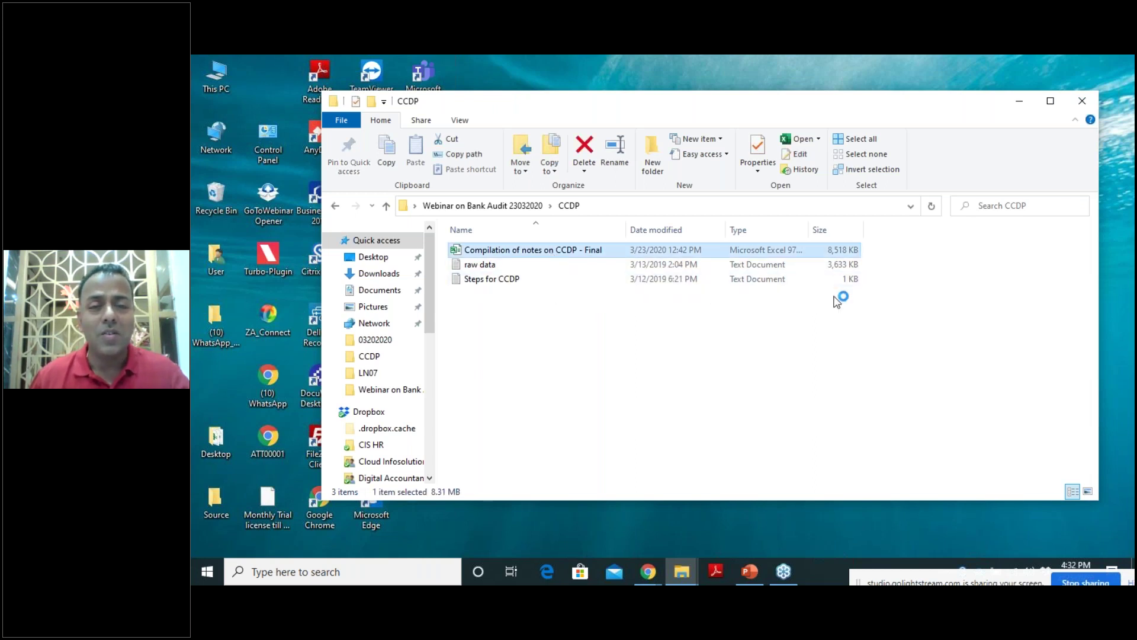
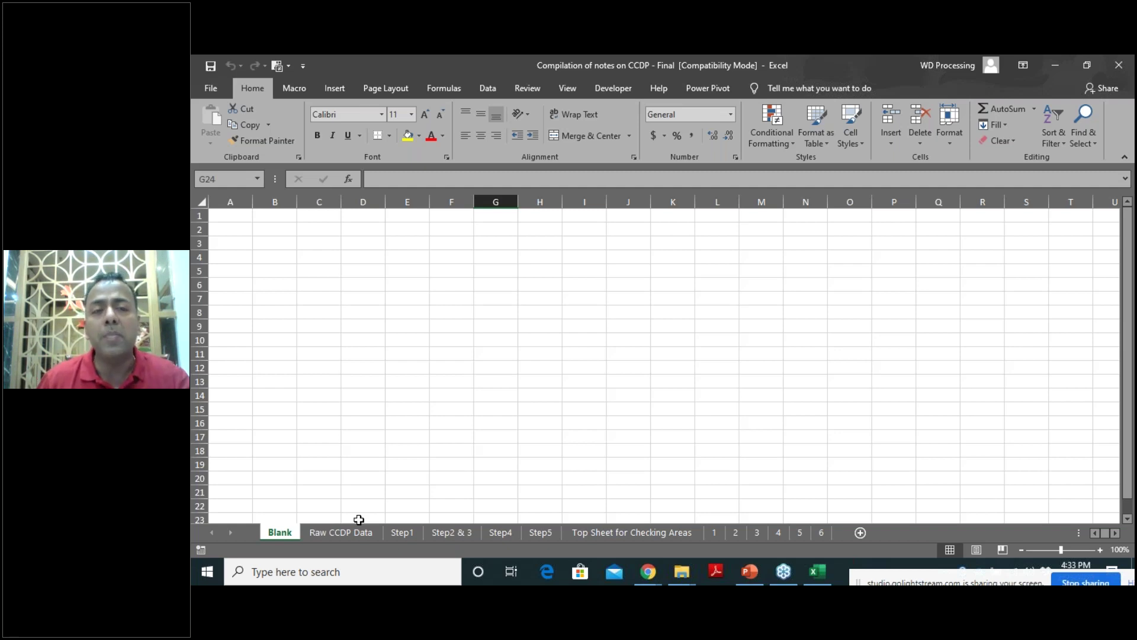
Bring up the 'raw data' Notepad report and select its six-line column header block.
left_click(341, 532)
key("alt+Tab")
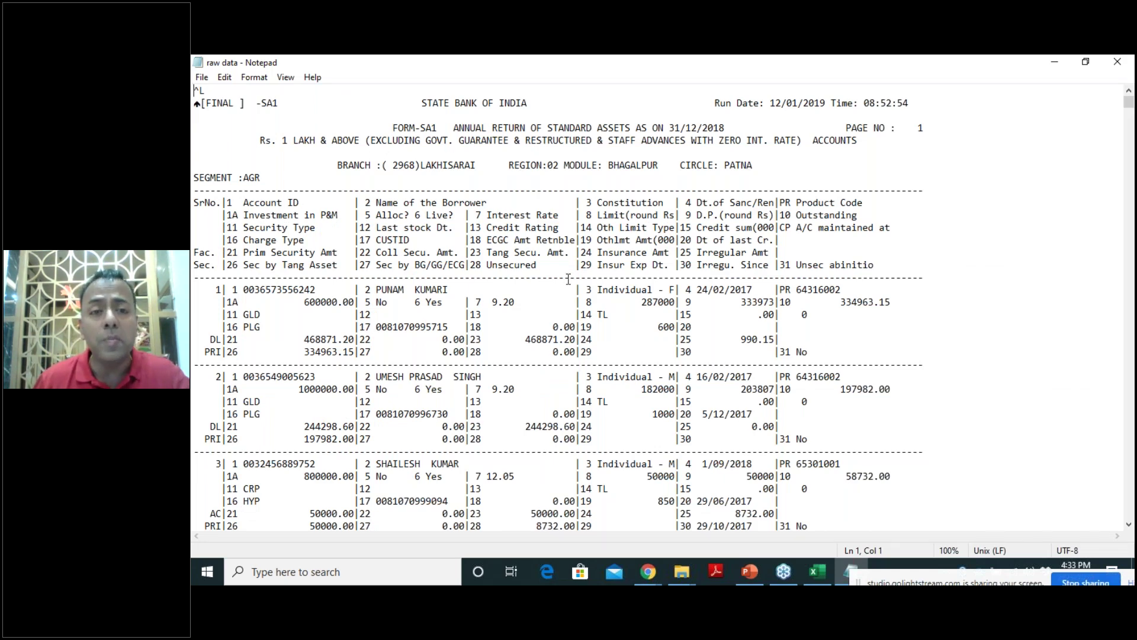
left_click(379, 213)
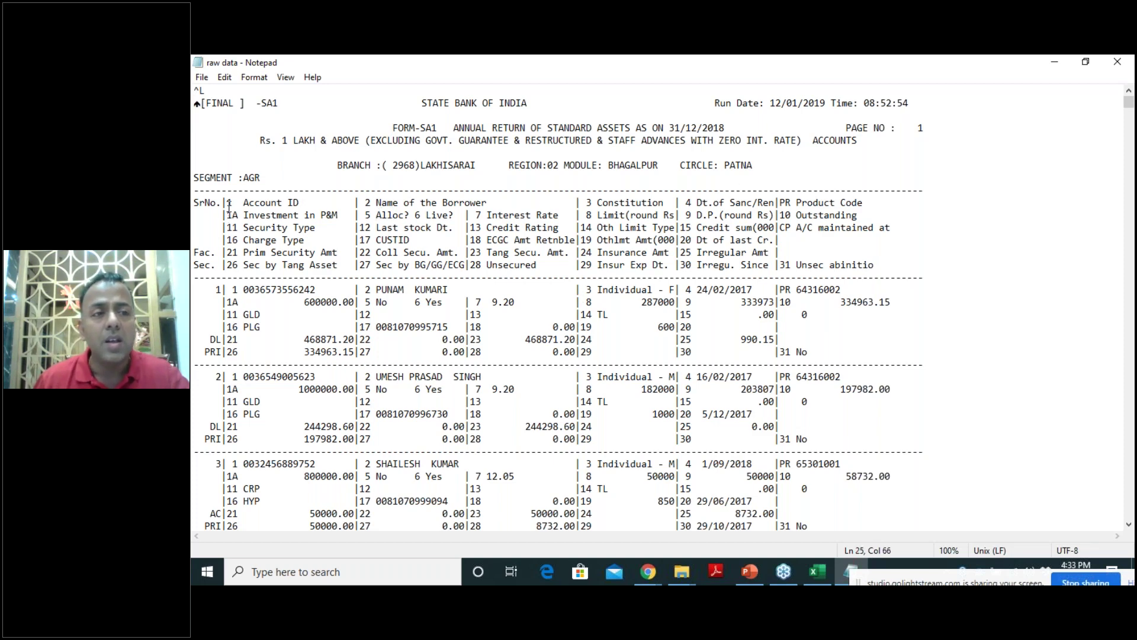
left_click_drag(230, 206, 887, 265)
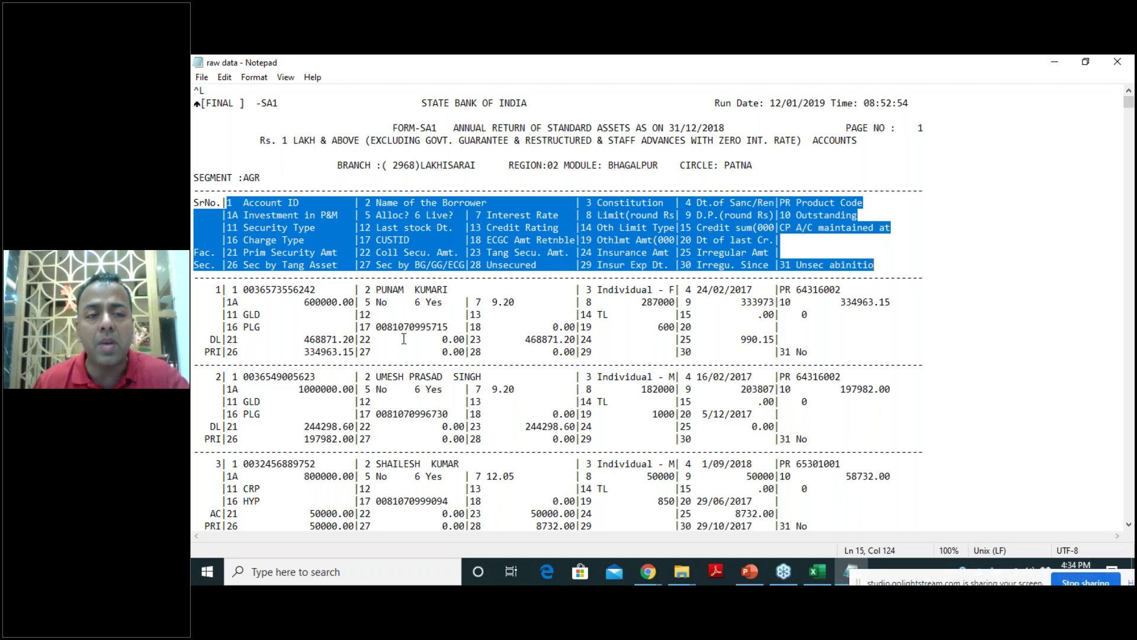
Scroll through the account records beneath the header to see how fields are laid out.
scroll(406, 338, "down", 2)
scroll(406, 337, "down", 12)
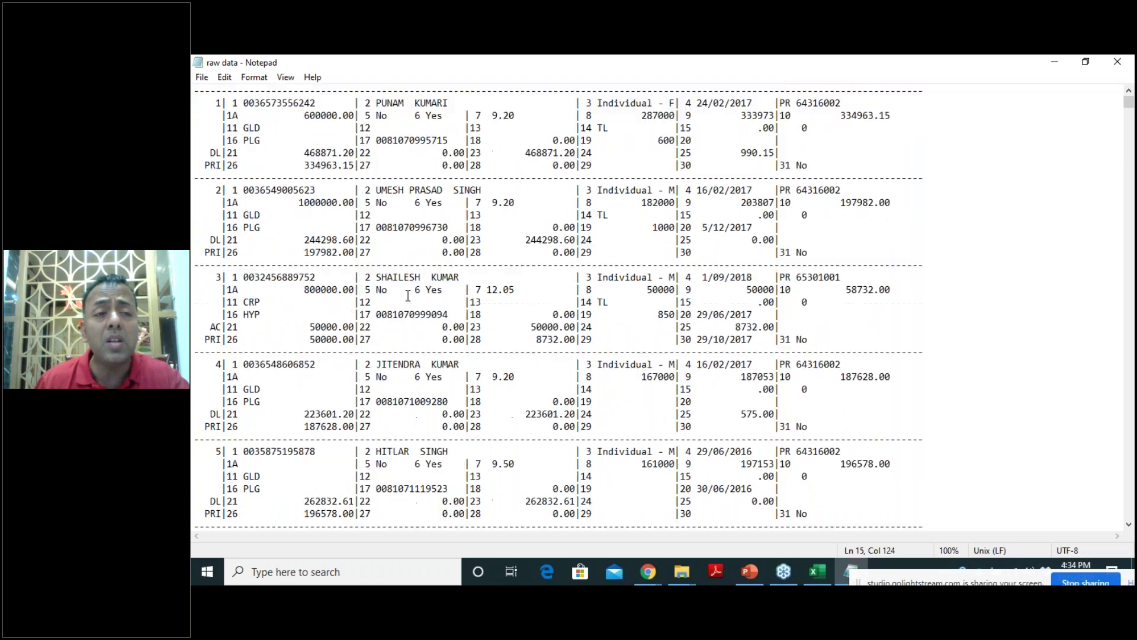
scroll(407, 297, "down", 8)
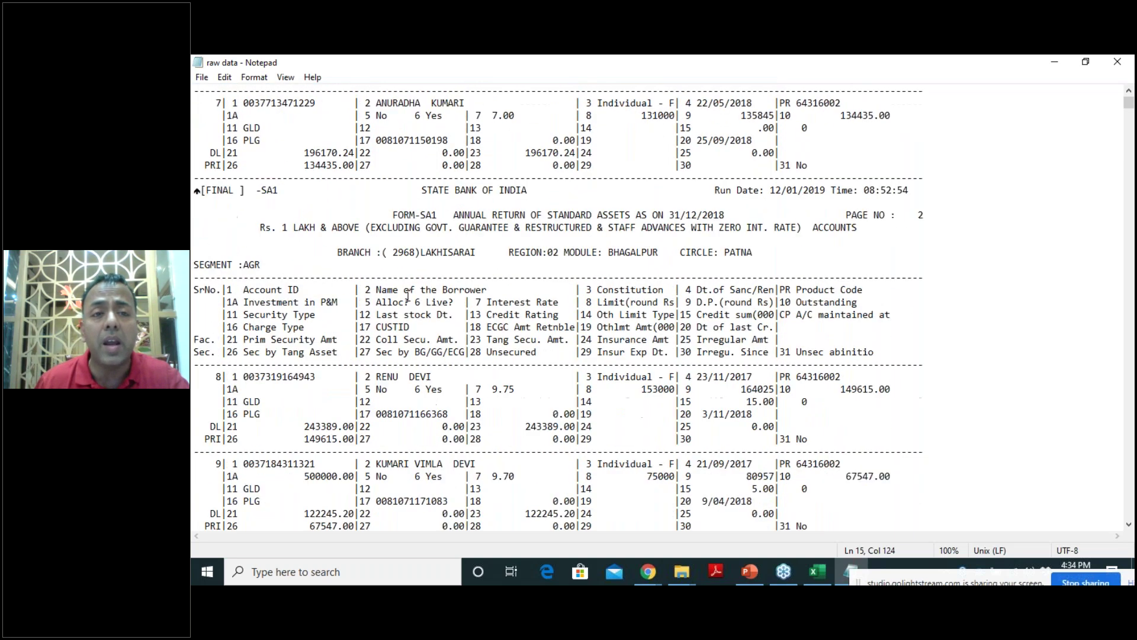
scroll(314, 321, "up", 6)
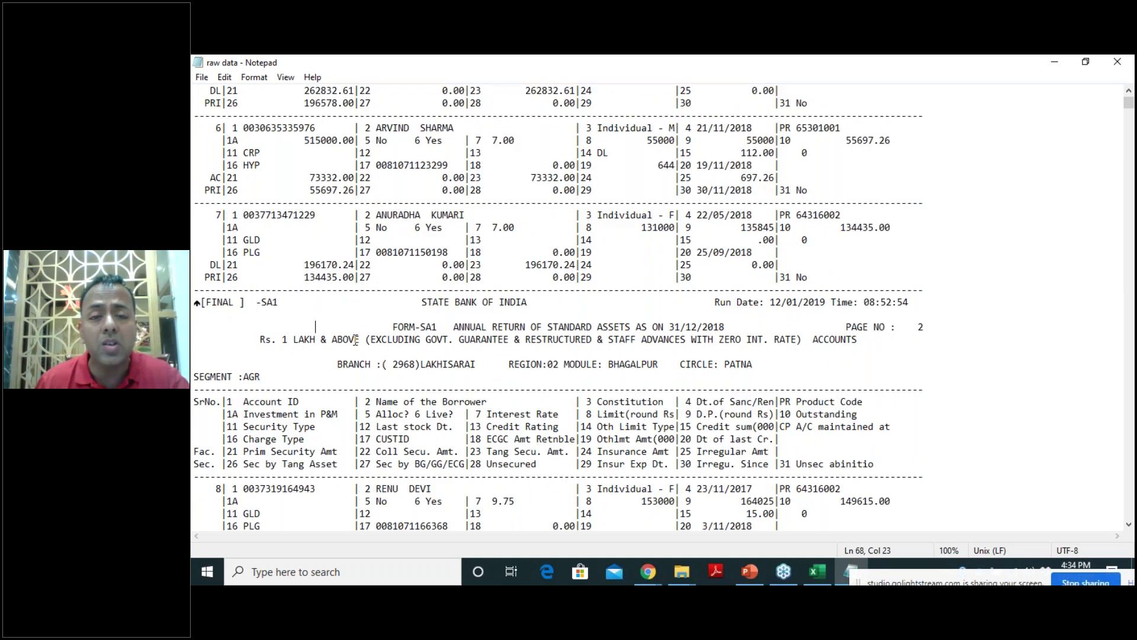
left_click_drag(314, 322, 776, 374)
scroll(573, 358, "up", 3)
scroll(573, 358, "up", 13)
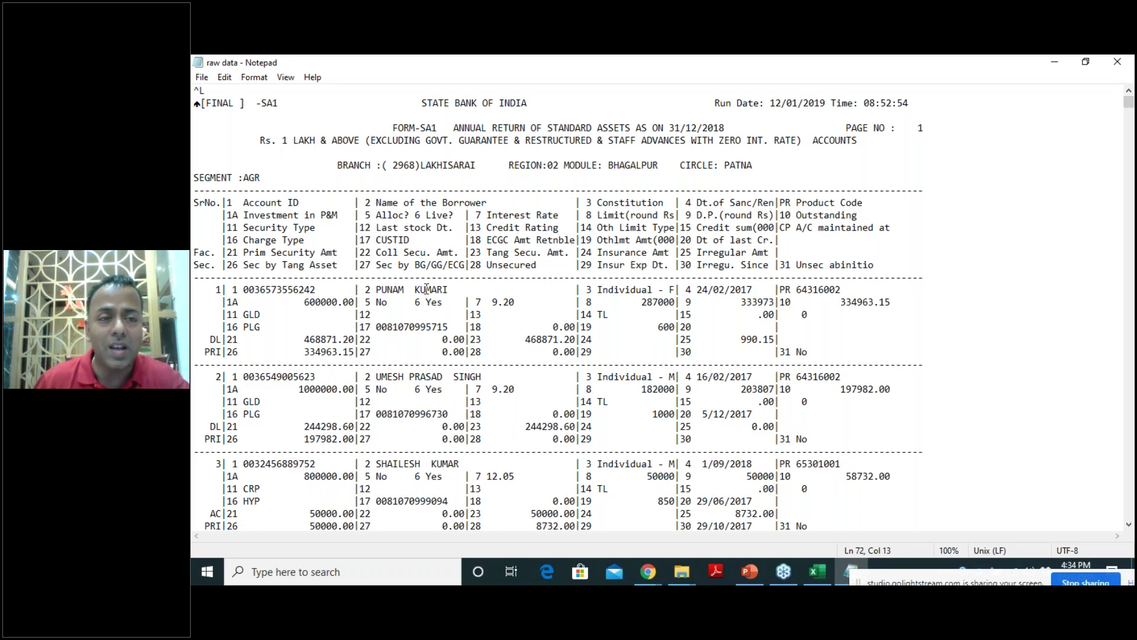
Clear the Notepad selection and pick 'Compilation of notes on CCDP - Final' in the CCDP folder.
left_click_drag(233, 203, 708, 428)
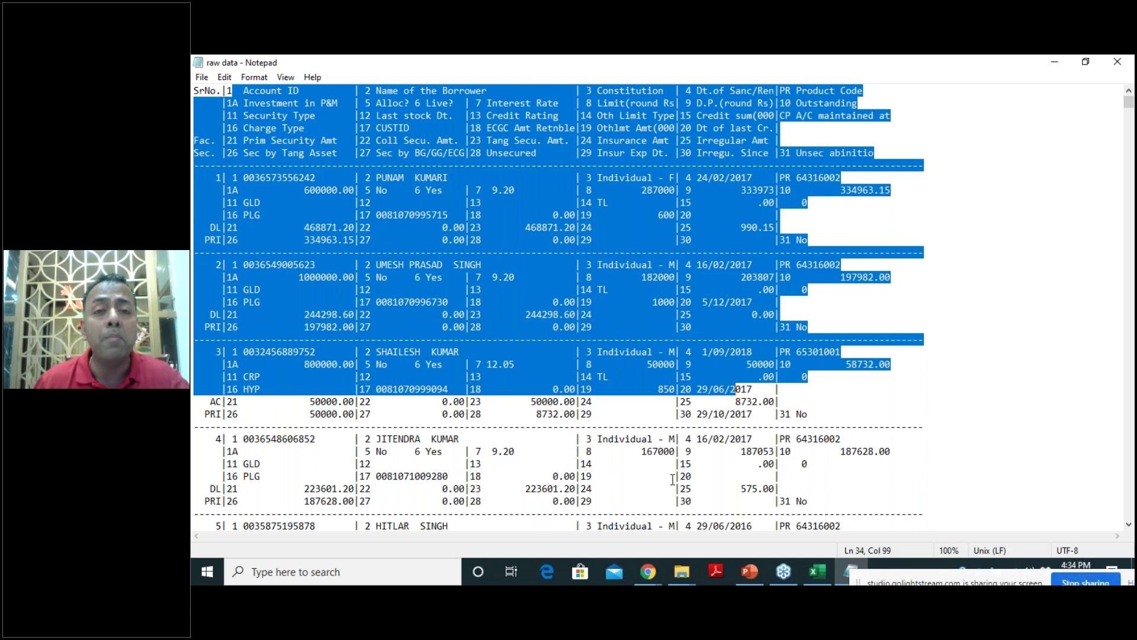
scroll(403, 262, "up", 3)
left_click(429, 129)
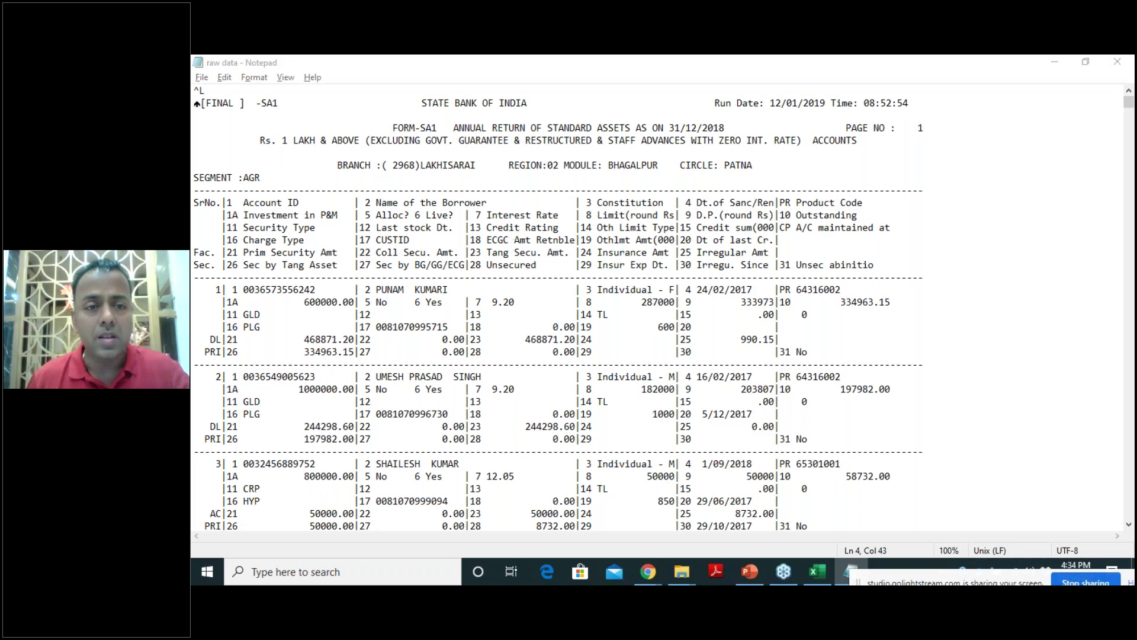
key("alt+Tab")
key("alt+Tab")
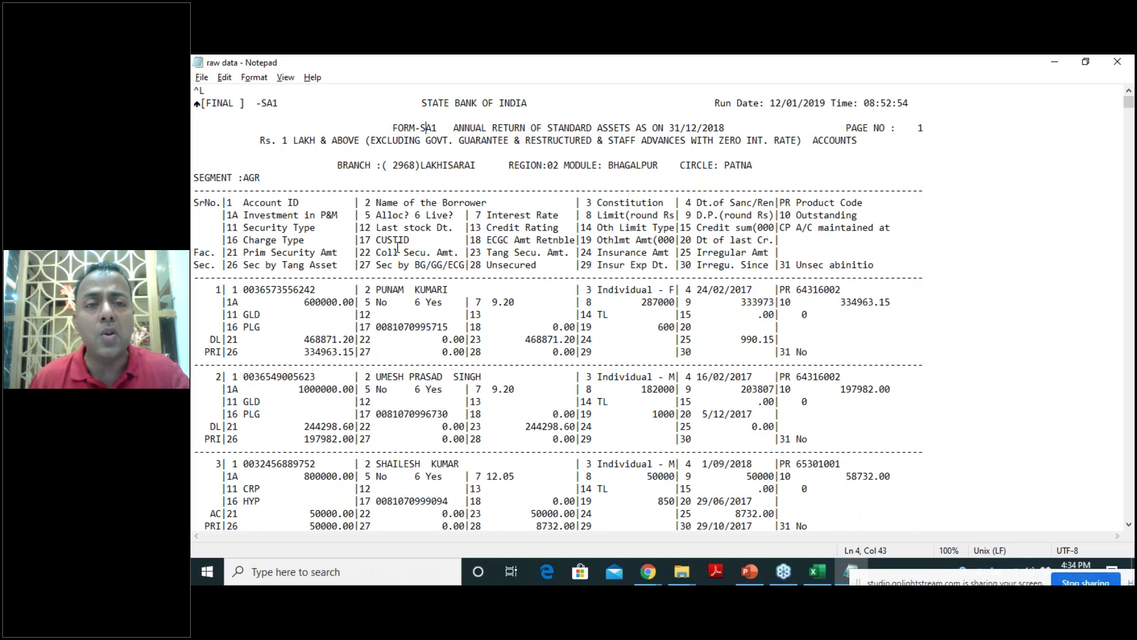
key("alt+Tab")
left_click(509, 251)
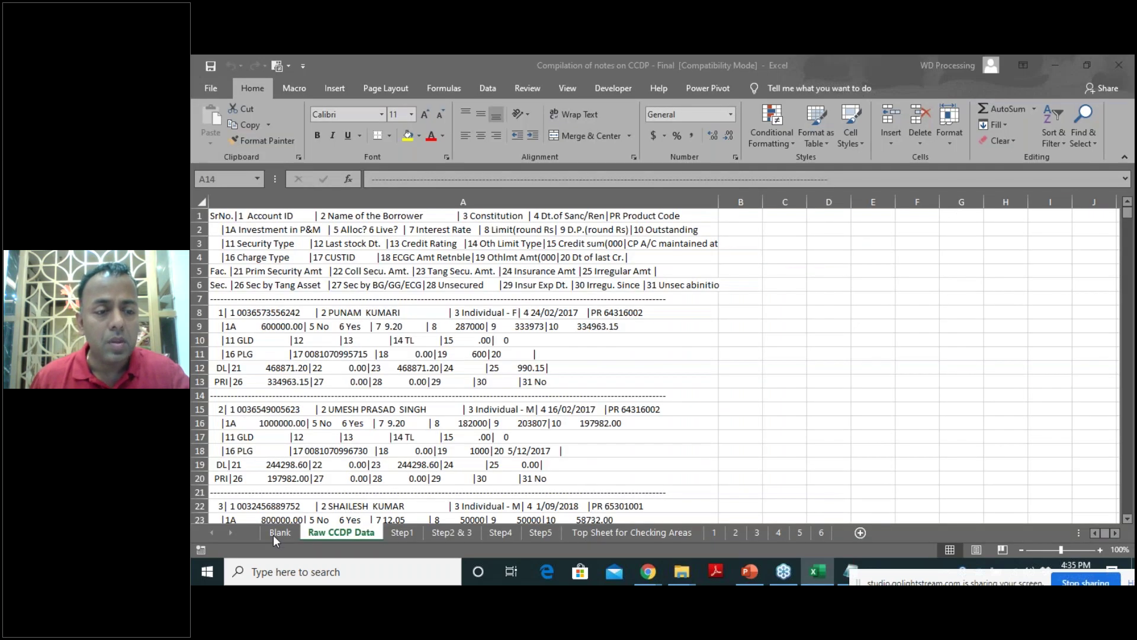
On the empty Blank sheet, start a Data > From Text import.
left_click(274, 534)
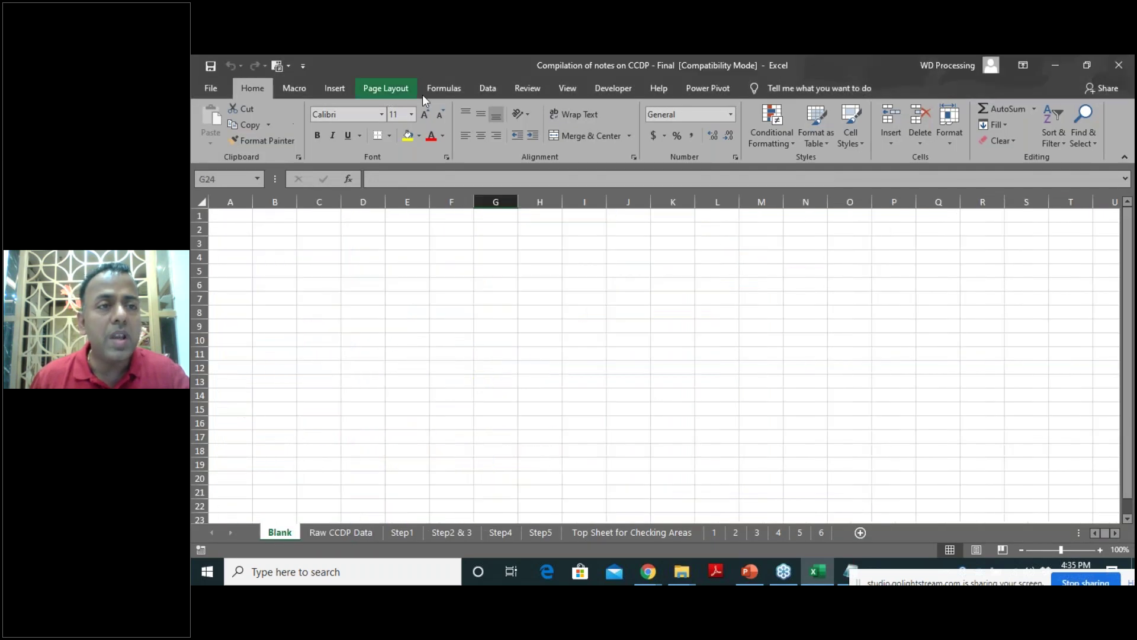
left_click(485, 86)
left_click(227, 145)
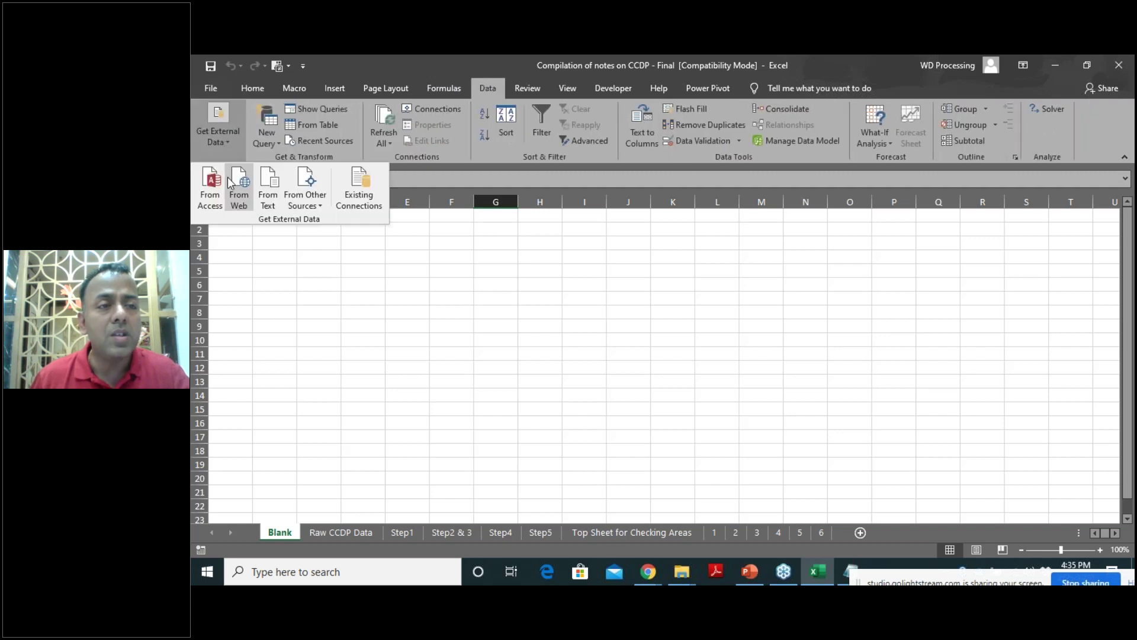
left_click(268, 205)
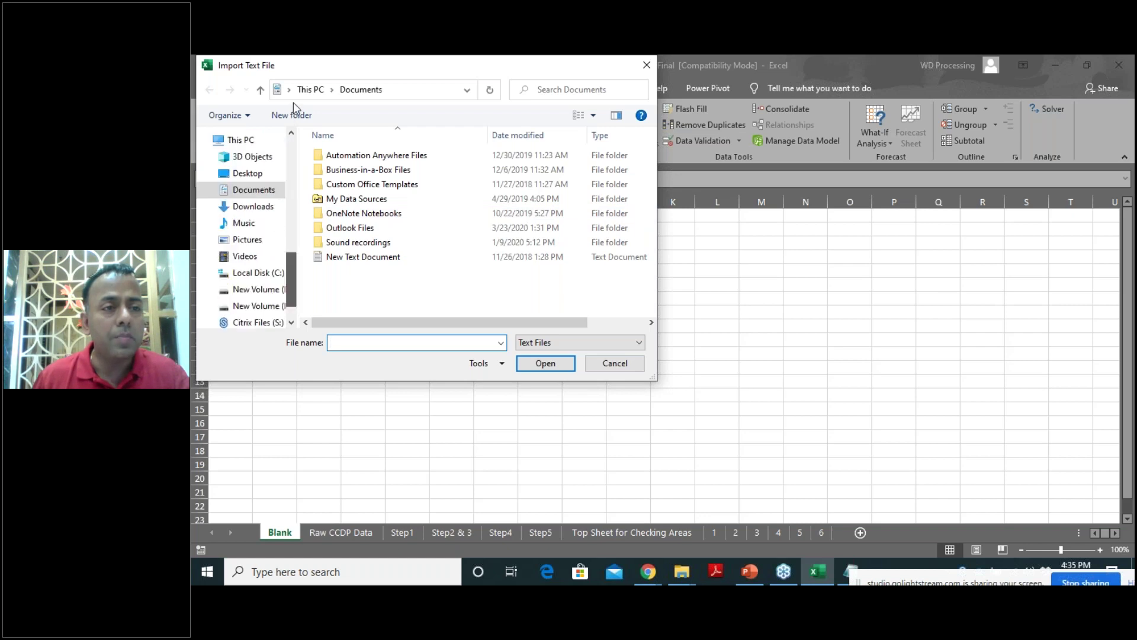
Browse to Desktop > Webinar on Bank Audit 23032020 > CCDP and import 'raw data'.
left_click(252, 173)
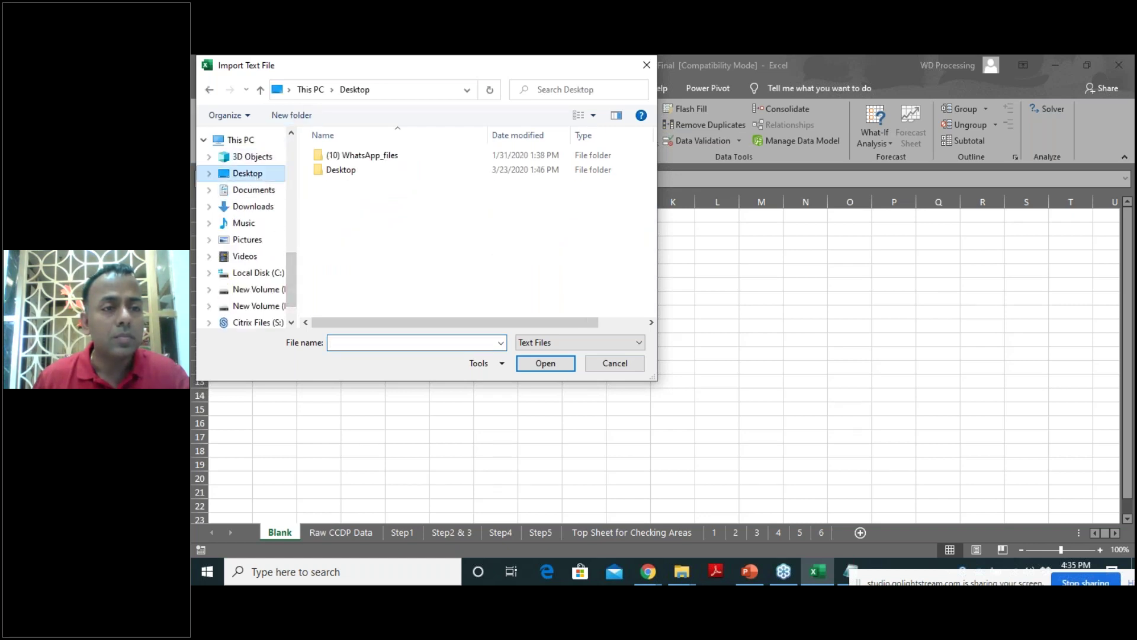
left_click(399, 203)
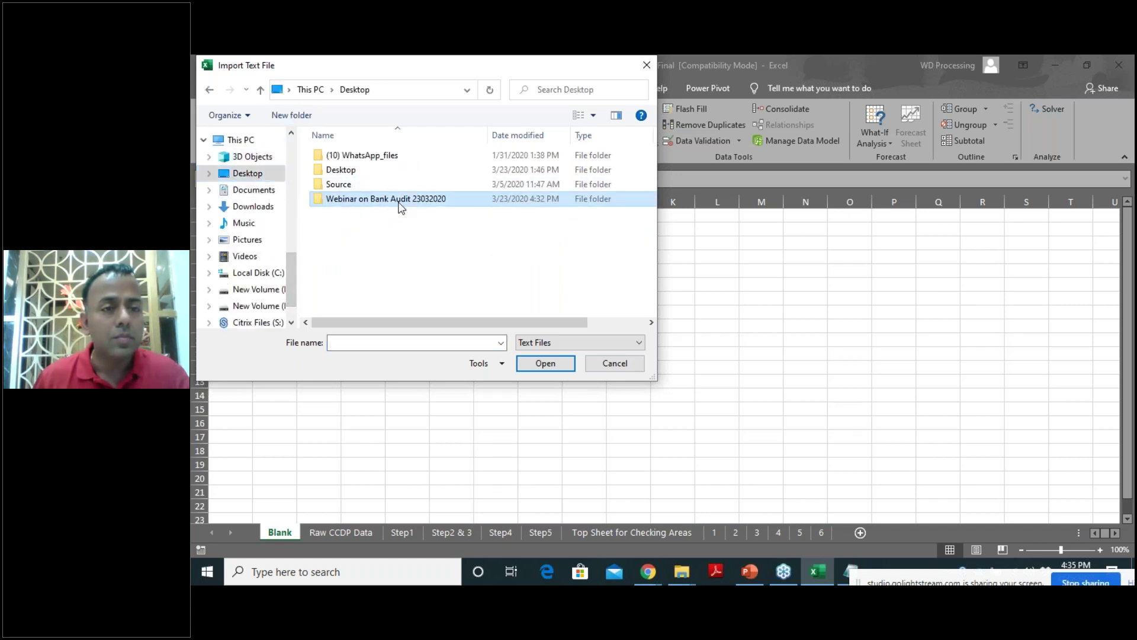
double_click(399, 203)
double_click(335, 155)
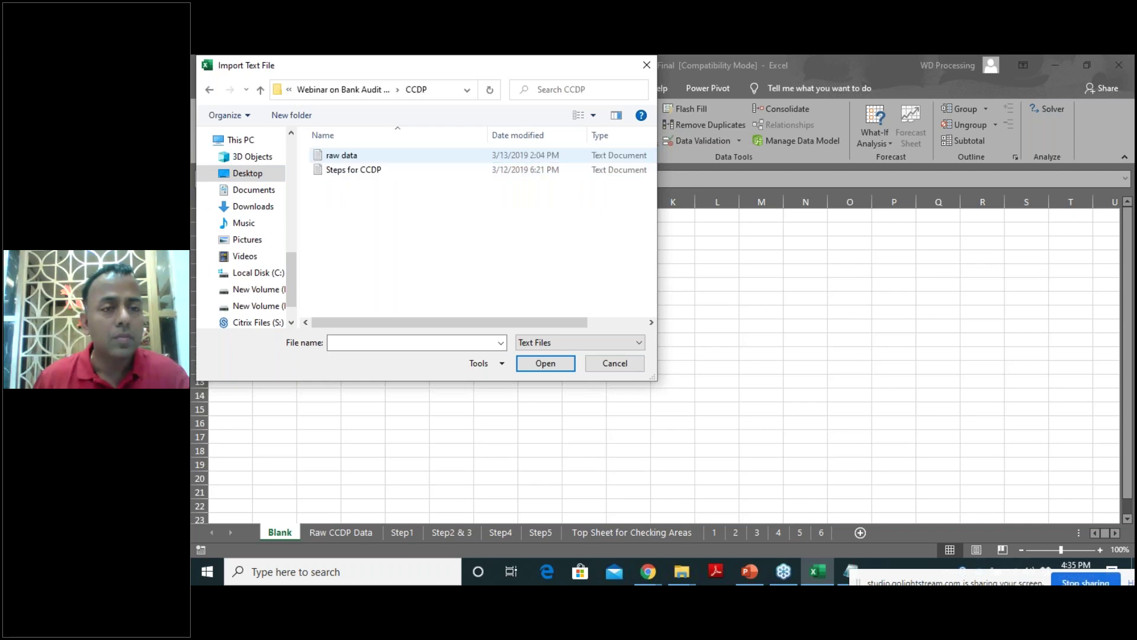
left_click(338, 155)
left_click(545, 363)
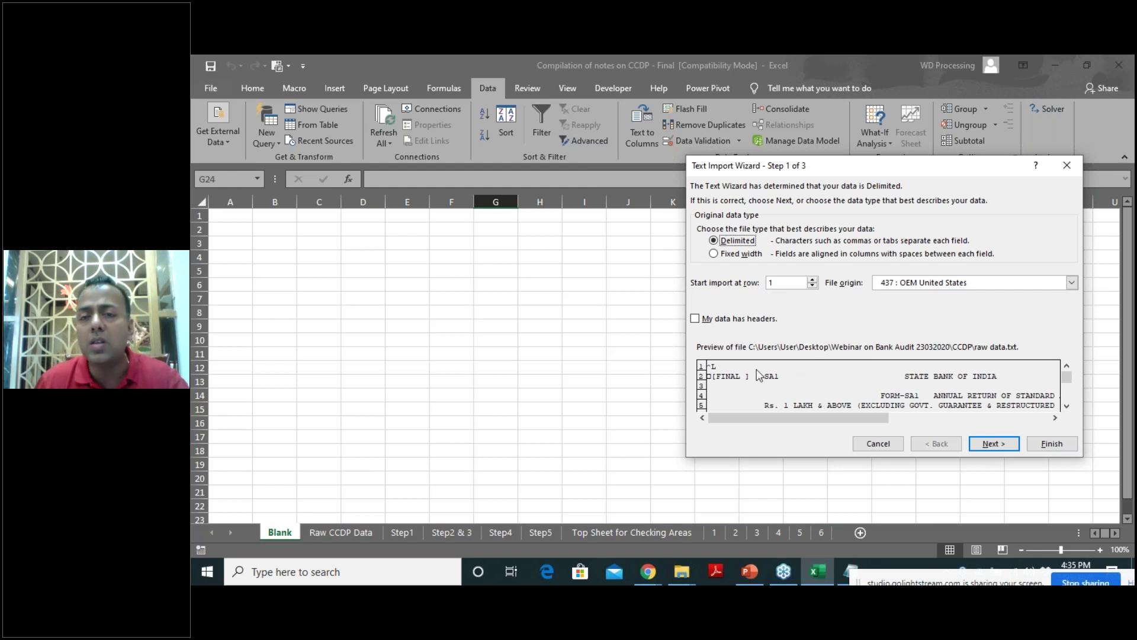
Scroll down through the report preview in step 1 of the Text Import Wizard.
left_click(1067, 407)
left_click(1070, 408)
left_click(1069, 408)
left_click(1070, 408)
left_click(1070, 408)
left_click(1069, 408)
left_click(1069, 408)
left_click(1069, 409)
left_click(1070, 409)
left_click(1069, 408)
left_click(1070, 408)
left_click(1070, 408)
left_click(1069, 408)
left_click(1069, 408)
left_click(1069, 408)
left_click(1070, 409)
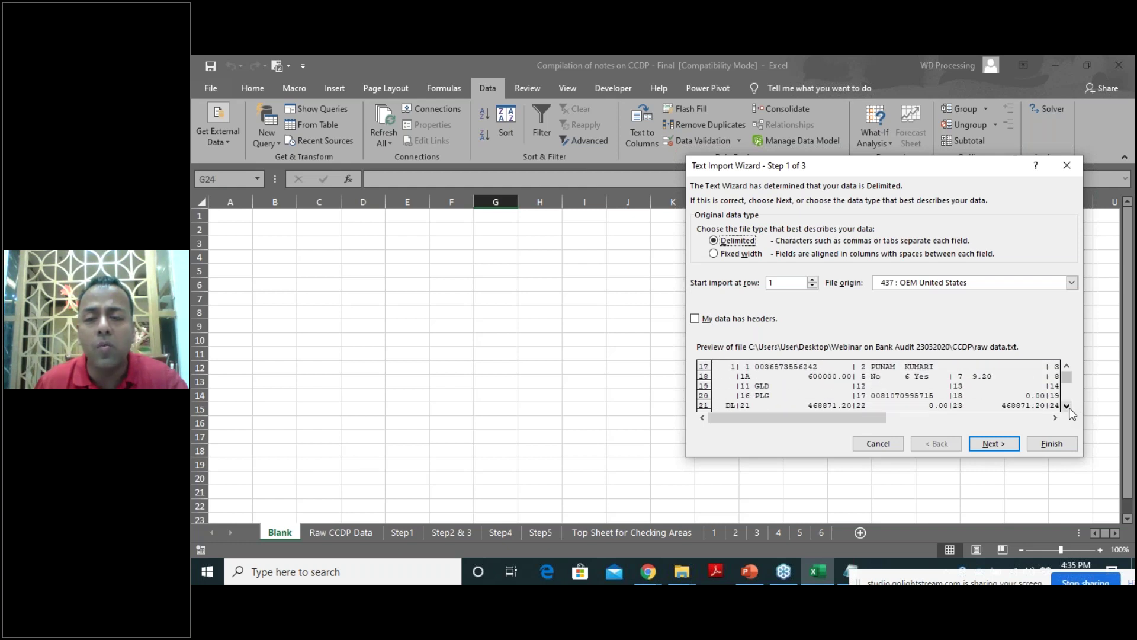
left_click(1070, 408)
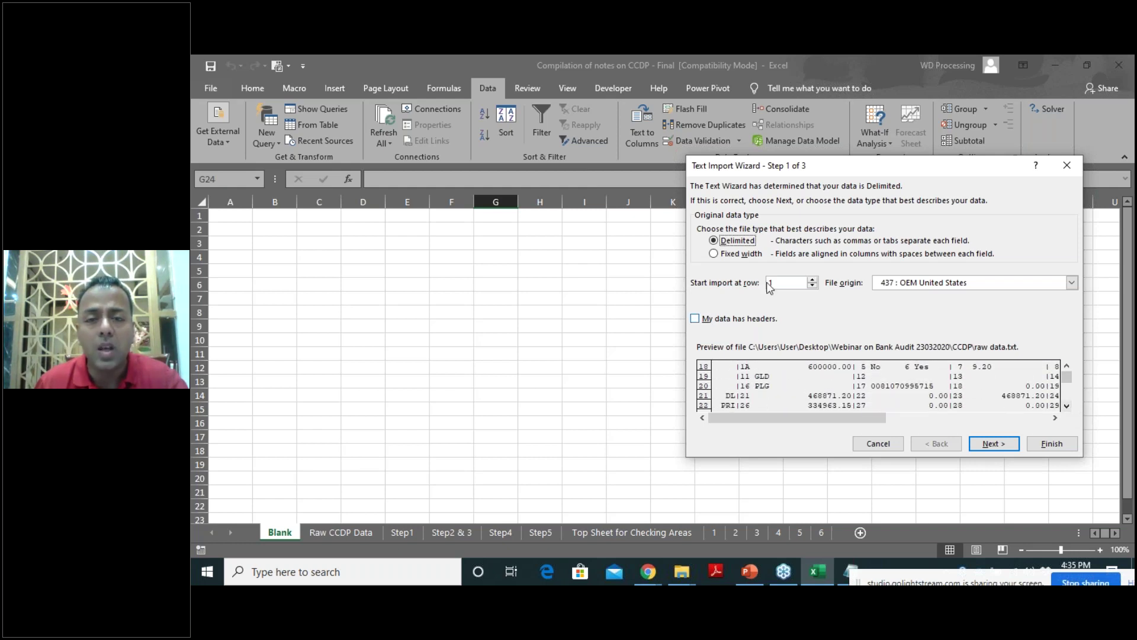
Switch the import to Fixed width, review the preview, then cancel the import.
left_click(714, 255)
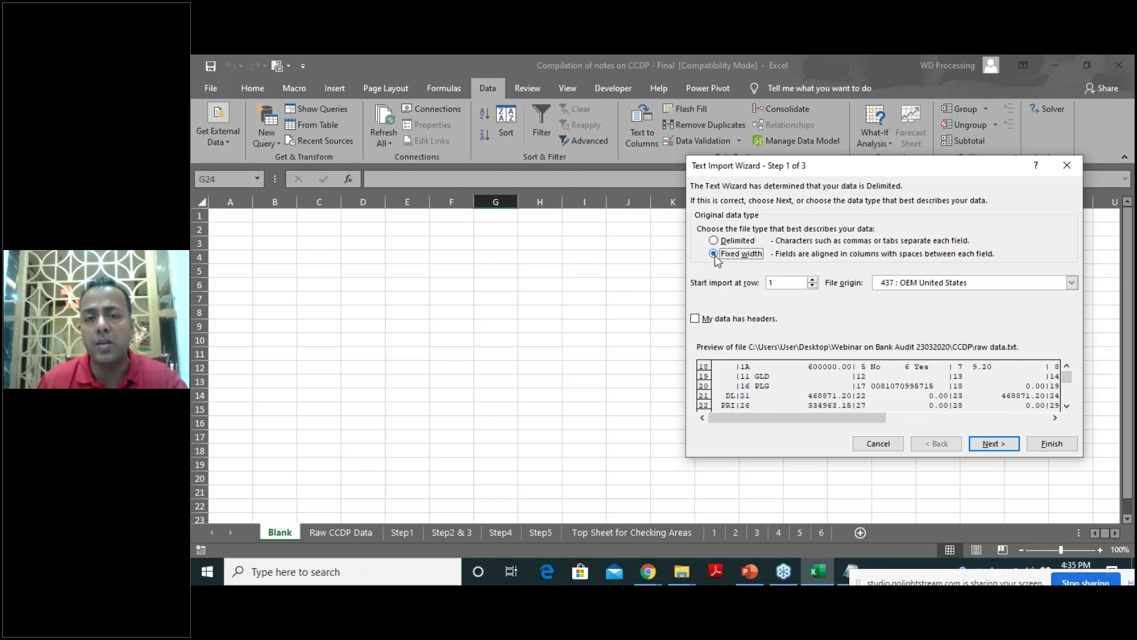
left_click(1068, 368)
left_click(1068, 367)
left_click(1068, 367)
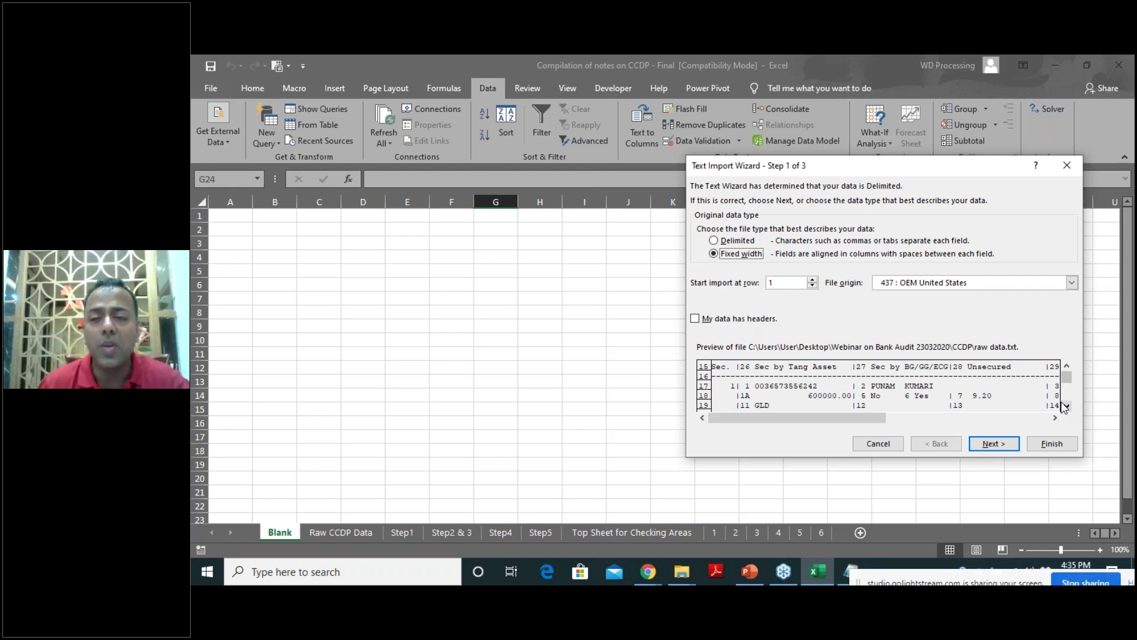
left_click(1068, 367)
left_click(1068, 367)
left_click(1068, 368)
left_click(1068, 368)
left_click(1068, 367)
left_click(1068, 367)
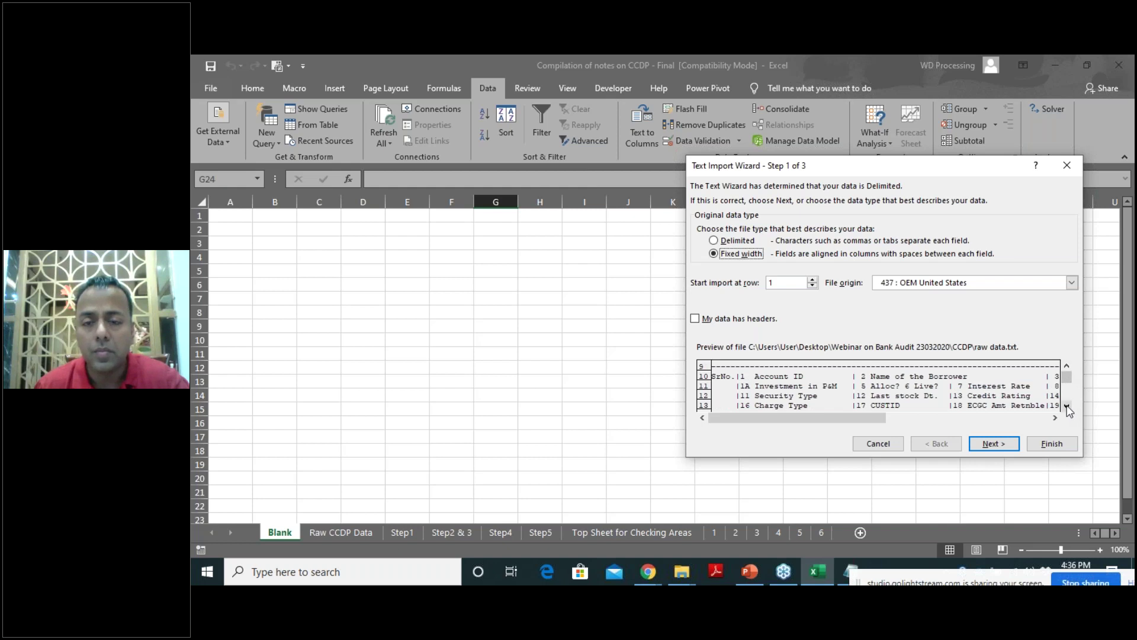
left_click(879, 444)
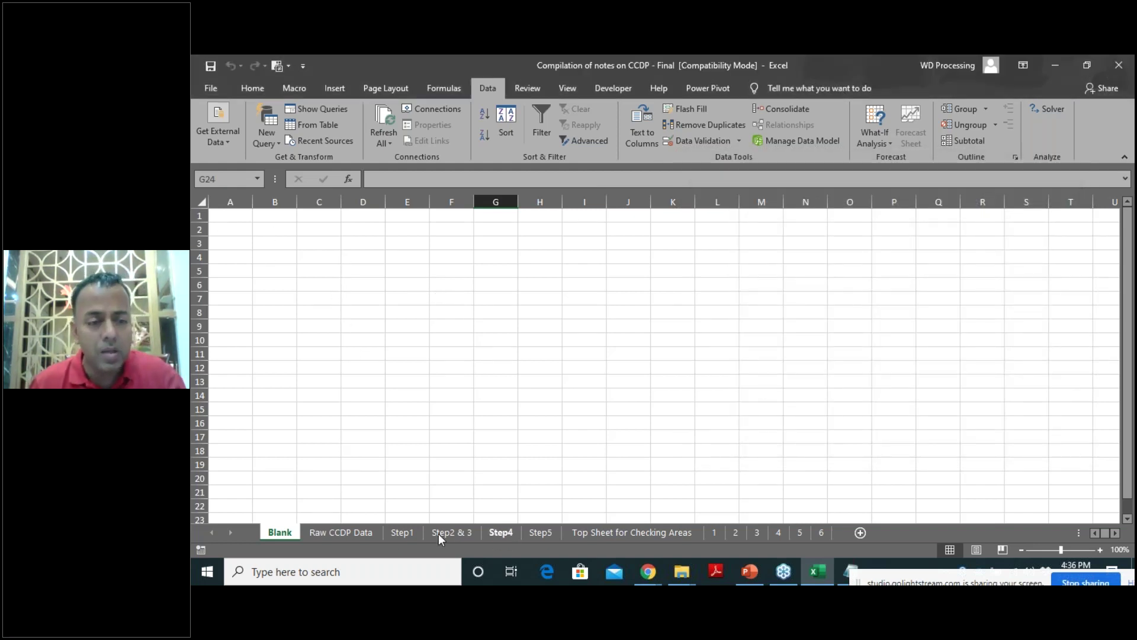
Copy the whole 'raw data' Notepad report and paste it into the Blank sheet at A1.
left_click(360, 533)
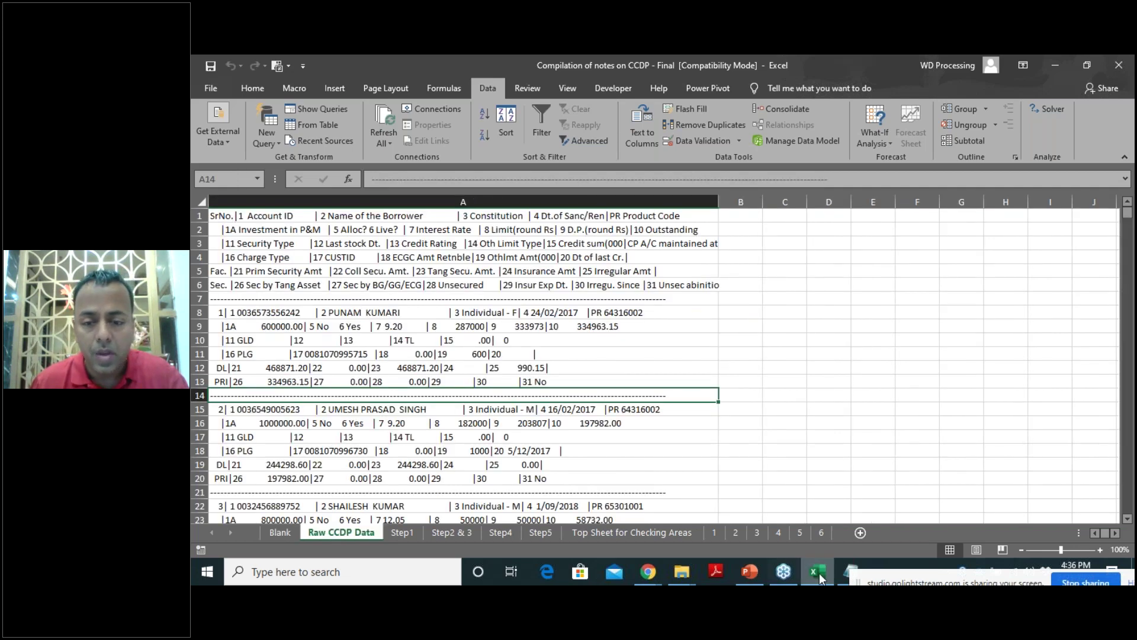
left_click(851, 571)
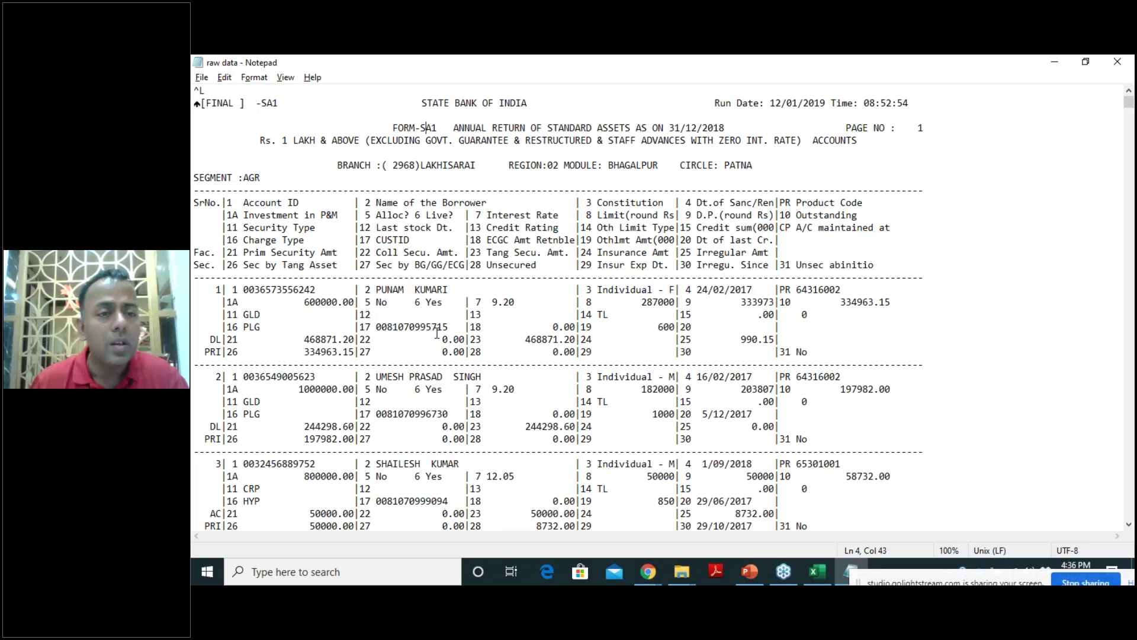
key("ctrl+a")
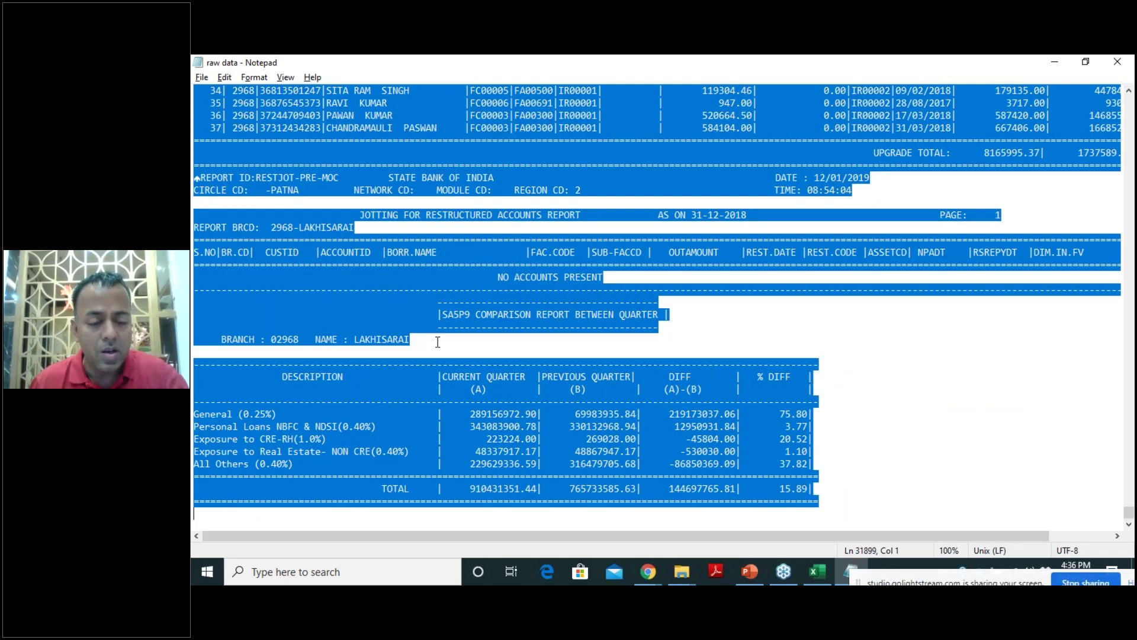
key("alt+Tab")
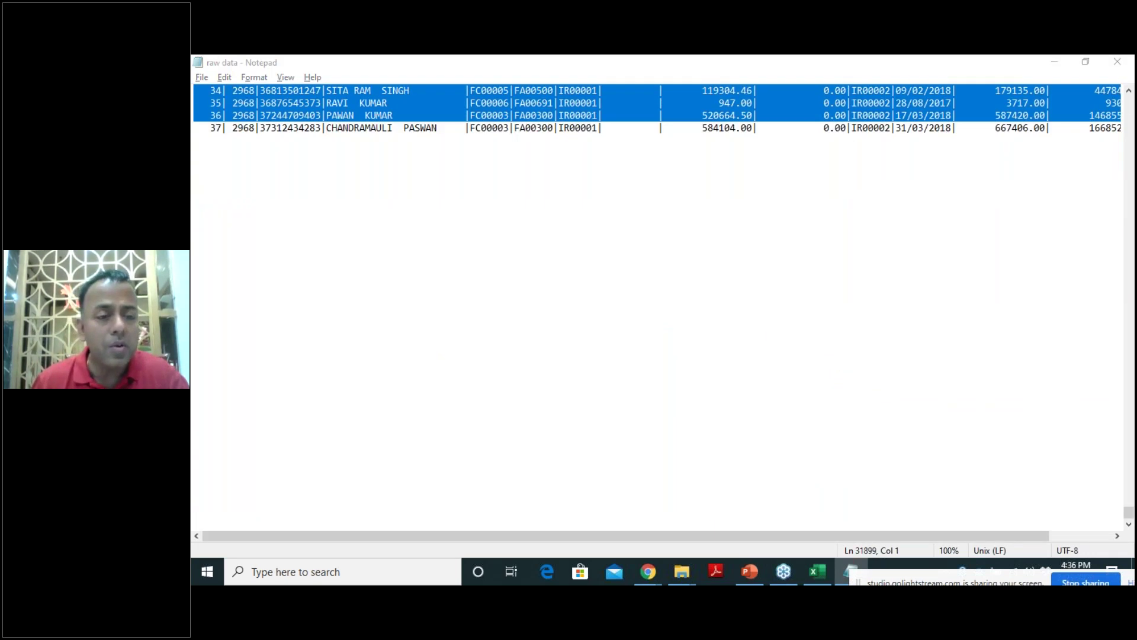
left_click(279, 532)
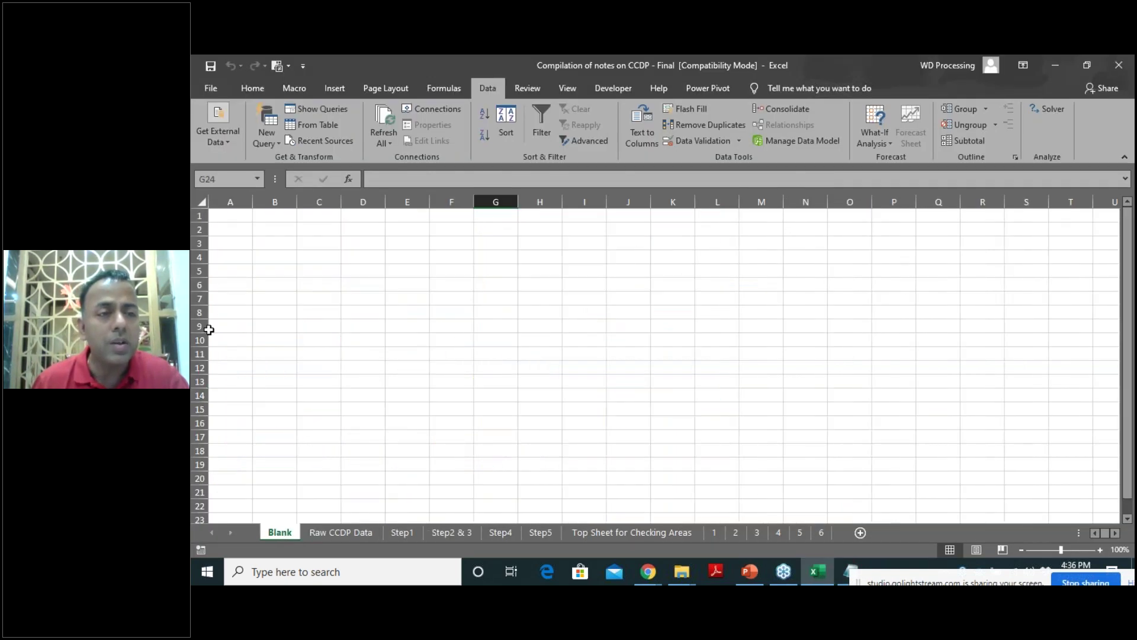
left_click(223, 221)
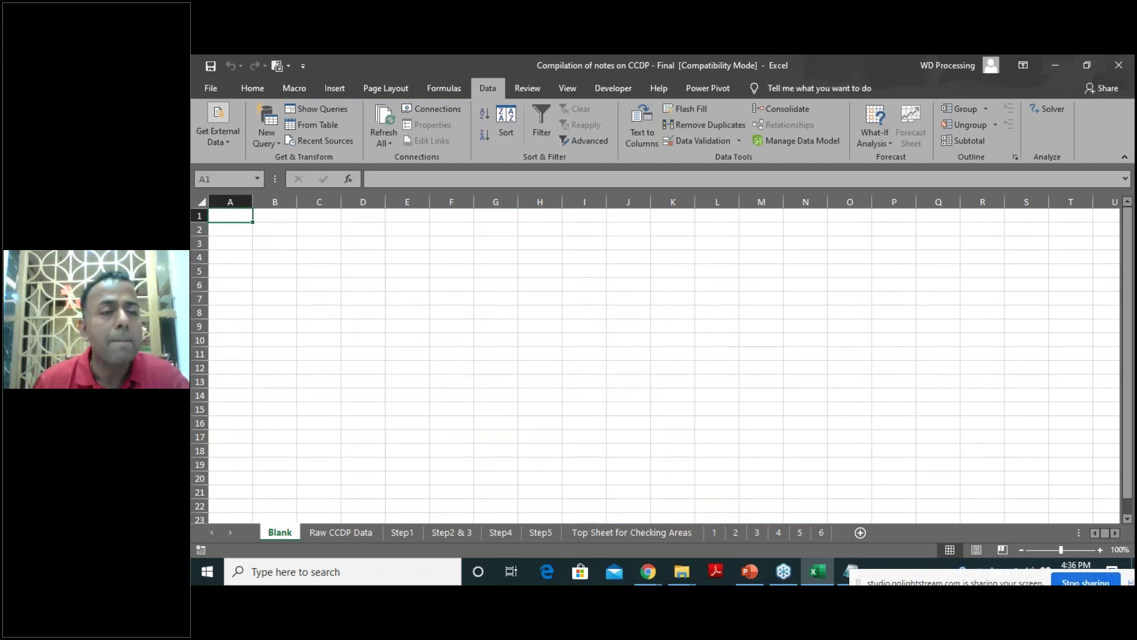
key("ctrl+v")
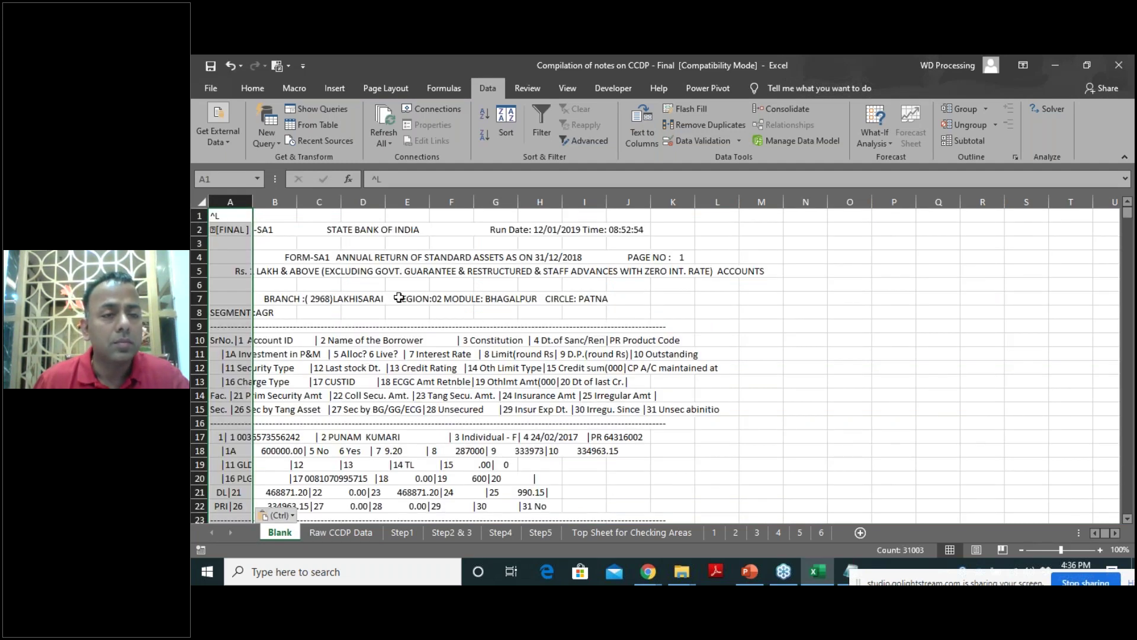
scroll(424, 336, "down", 2)
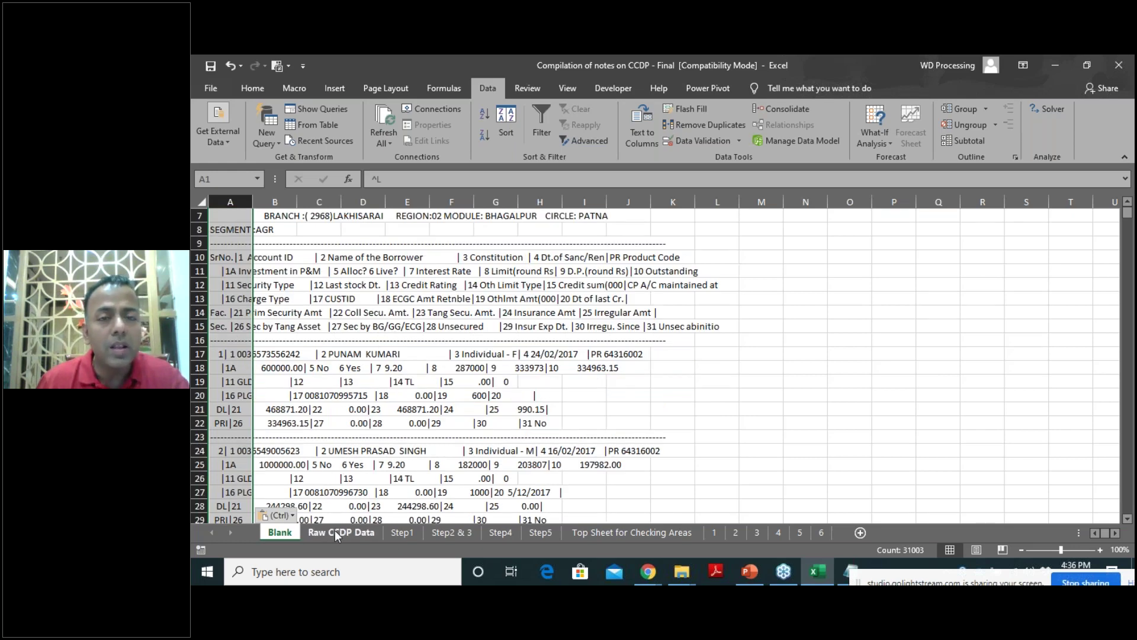
On the Raw CCDP Data sheet, auto-fit column A to its longest report line.
left_click(335, 531)
left_click_drag(248, 217, 291, 437)
scroll(407, 314, "down", 6)
scroll(403, 317, "up", 6)
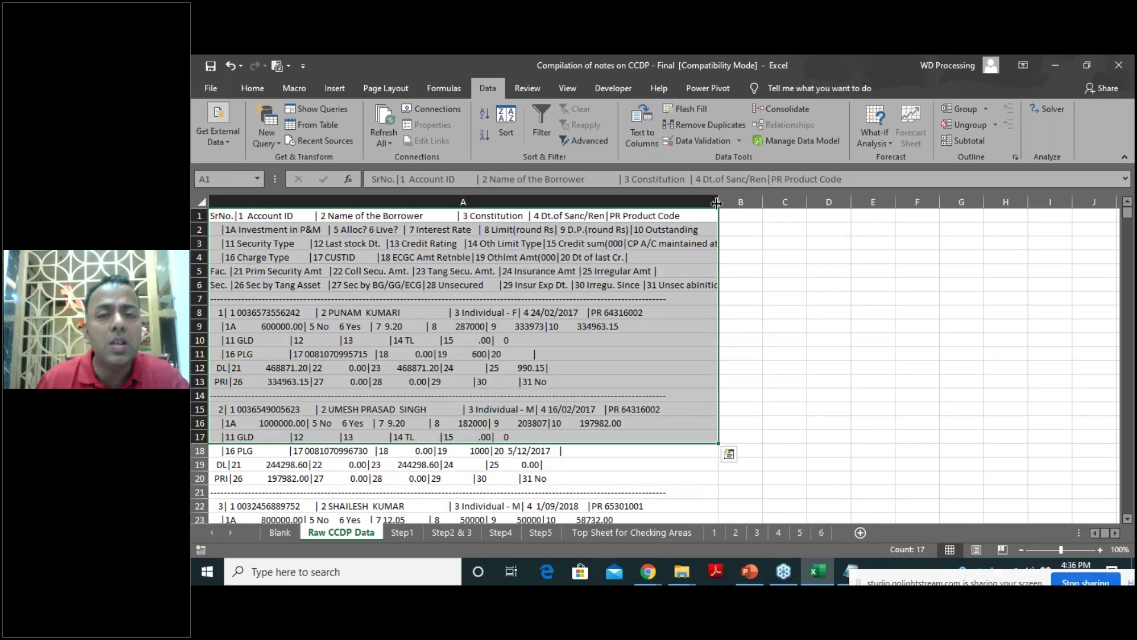
left_click_drag(460, 197, 378, 466)
left_click(363, 201)
double_click(342, 201)
scroll(393, 445, "down", 5)
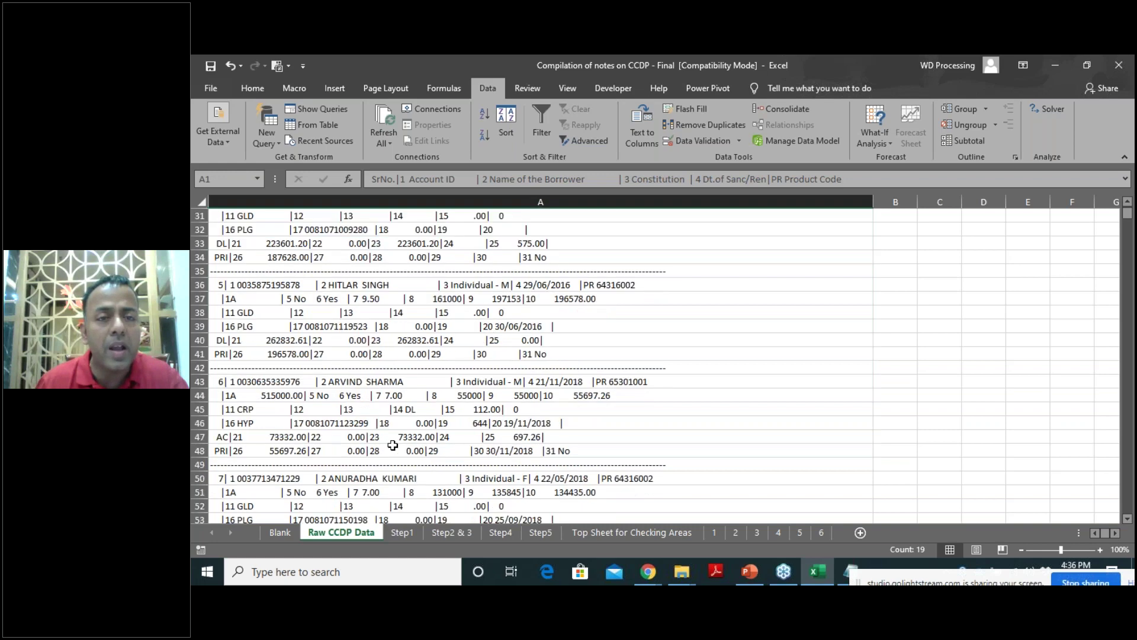
scroll(393, 445, "up", 10)
Select column A and compare the raw report layout with the Step5 sheet's table.
left_click_drag(437, 214, 442, 436)
left_click(931, 217)
left_click_drag(908, 243, 931, 372)
scroll(462, 401, "down", 1)
scroll(462, 402, "up", 1)
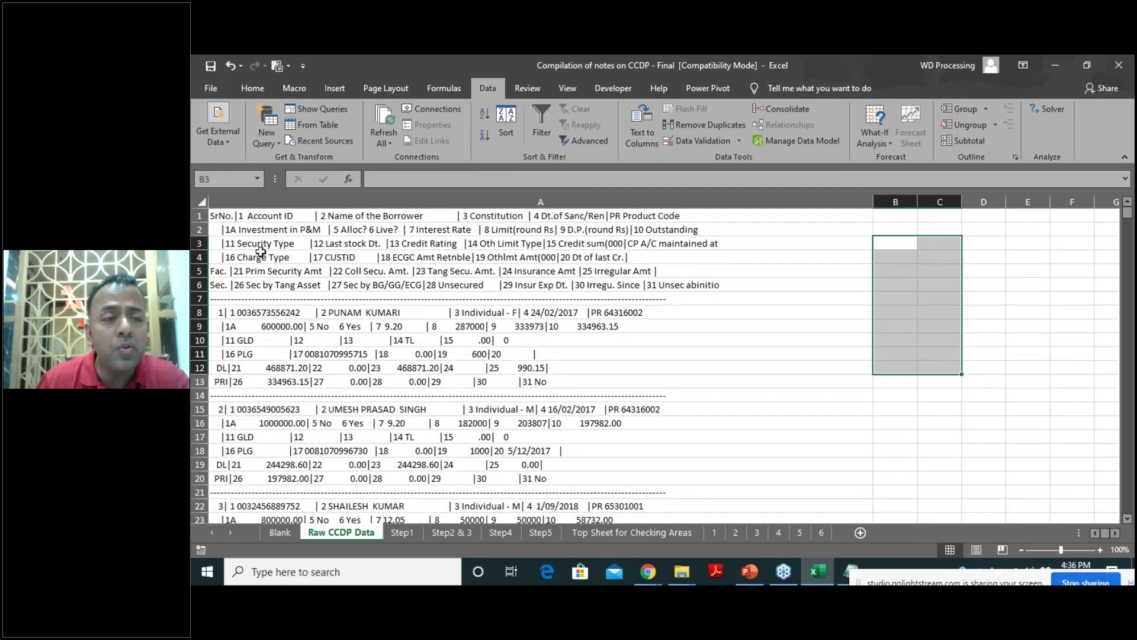
left_click(235, 202)
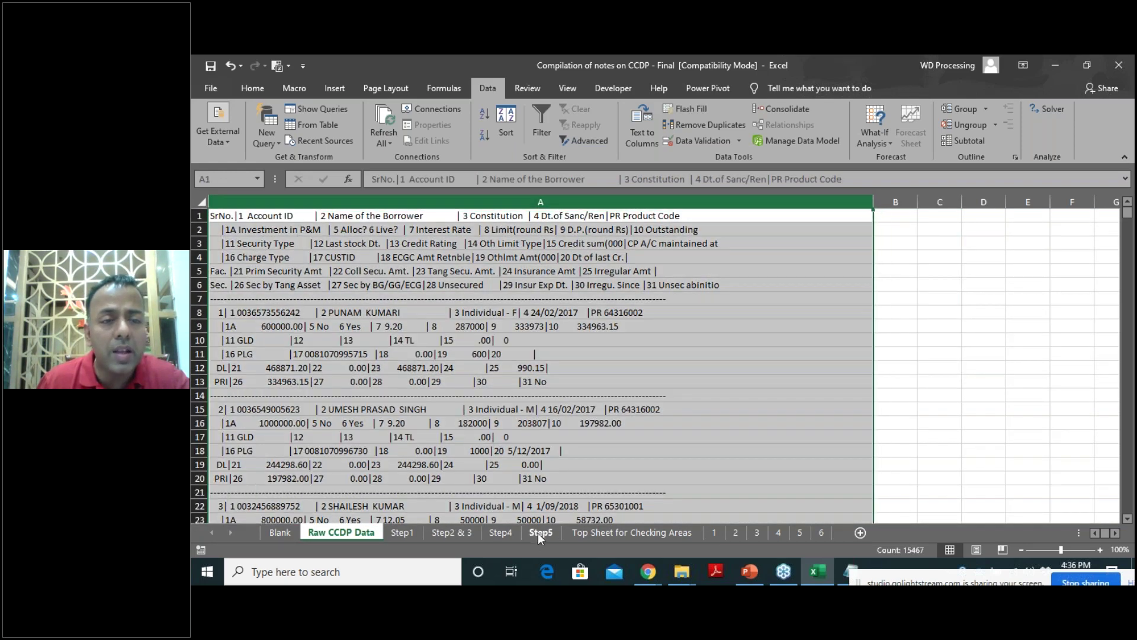
left_click(538, 532)
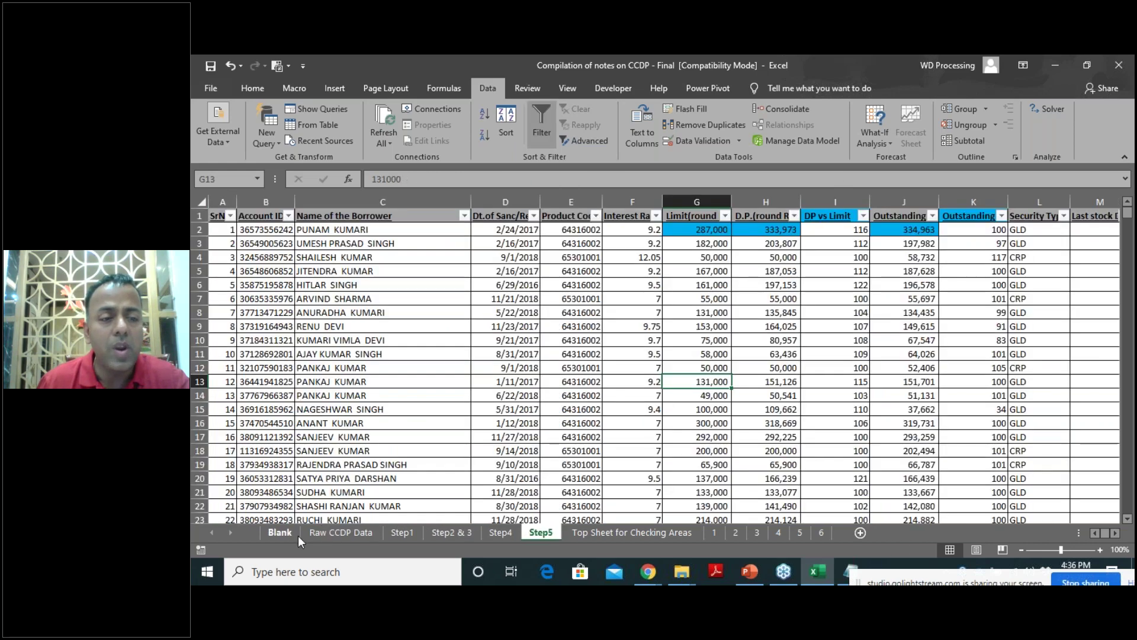
left_click(360, 532)
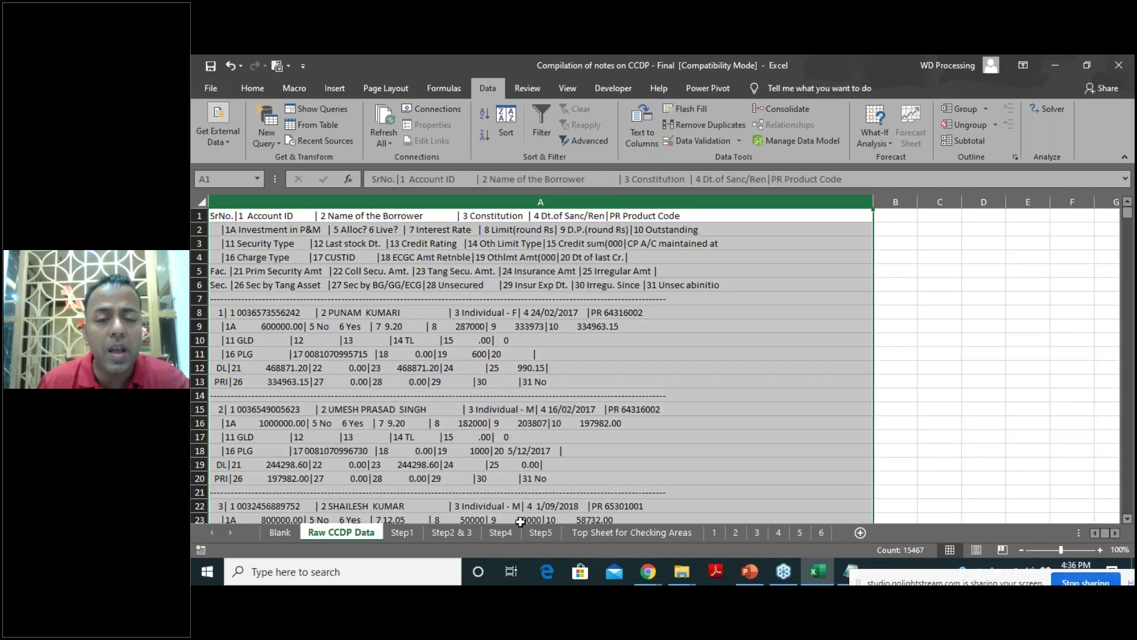
left_click(554, 531)
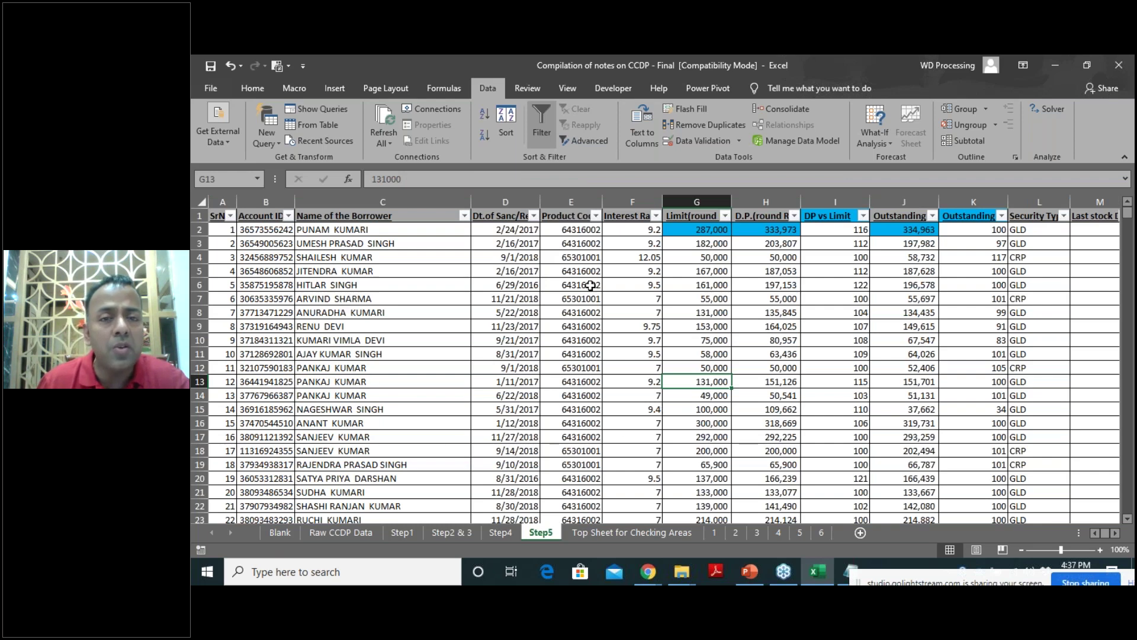
left_click(340, 532)
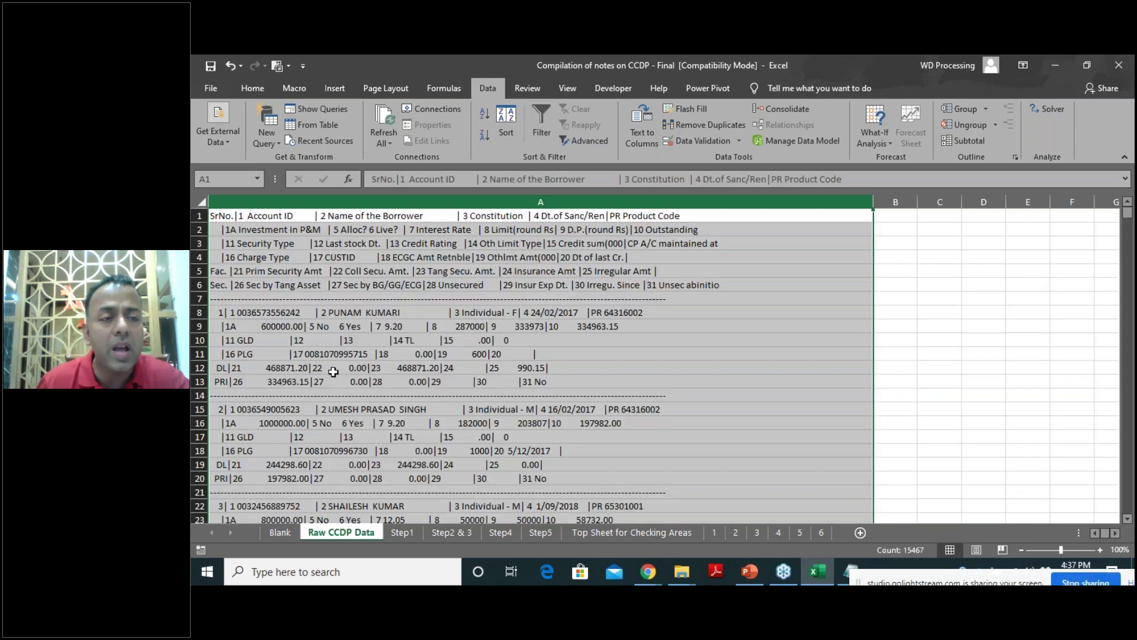
left_click(535, 532)
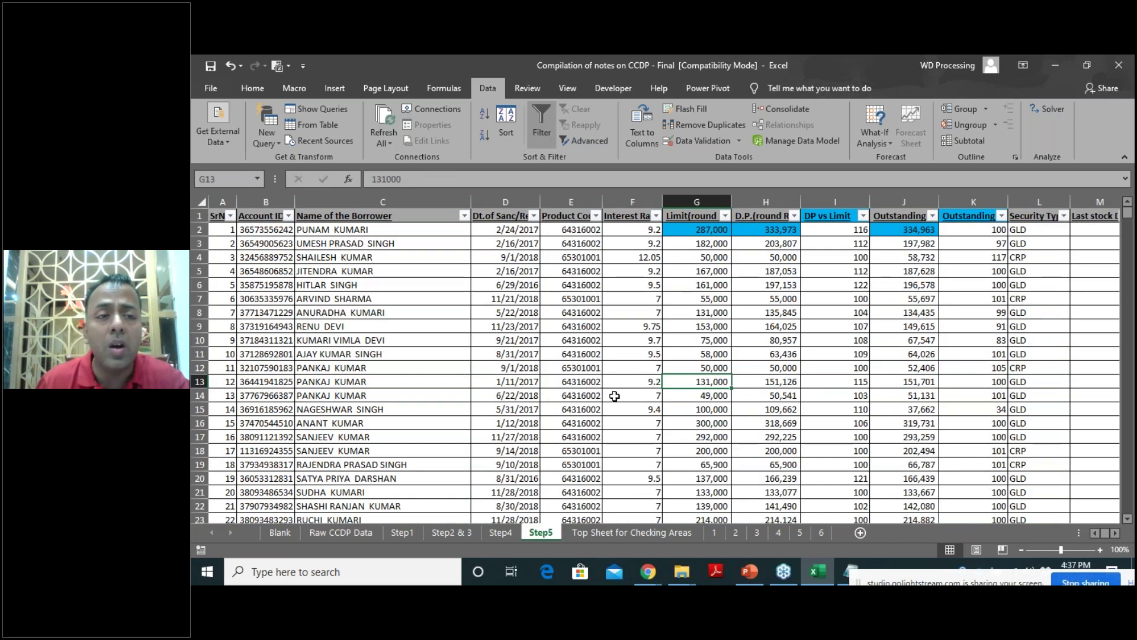
left_click(346, 532)
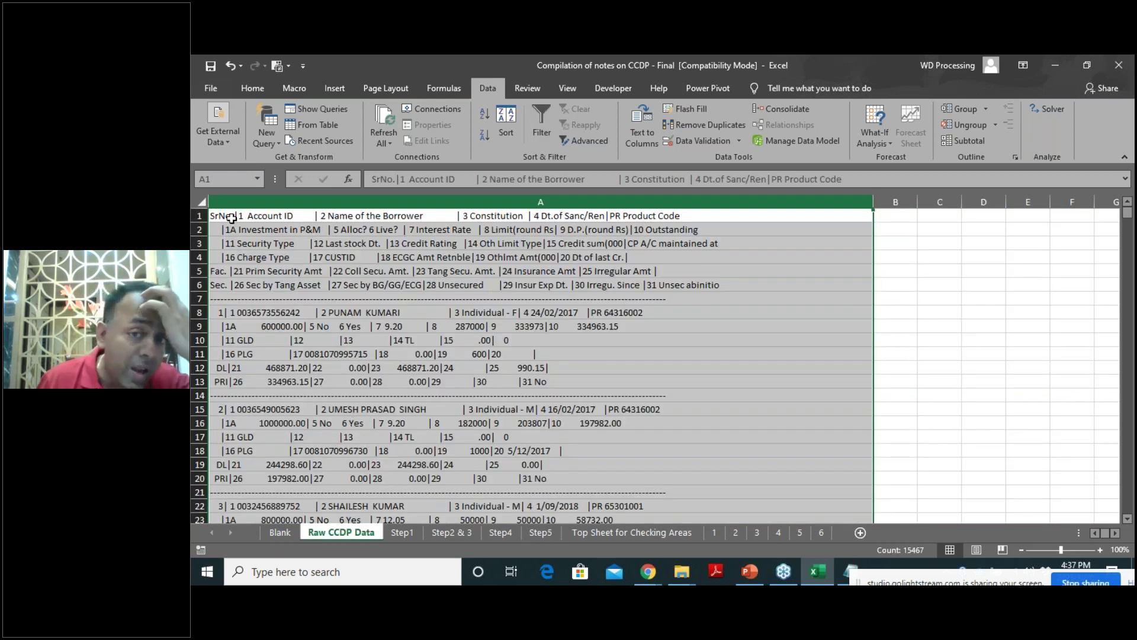
Check each header line in A1 through A6, then select the six-line header block.
left_click(669, 286)
left_click(241, 216)
left_click(242, 231)
left_click(243, 243)
left_click(244, 257)
left_click(244, 271)
left_click(244, 285)
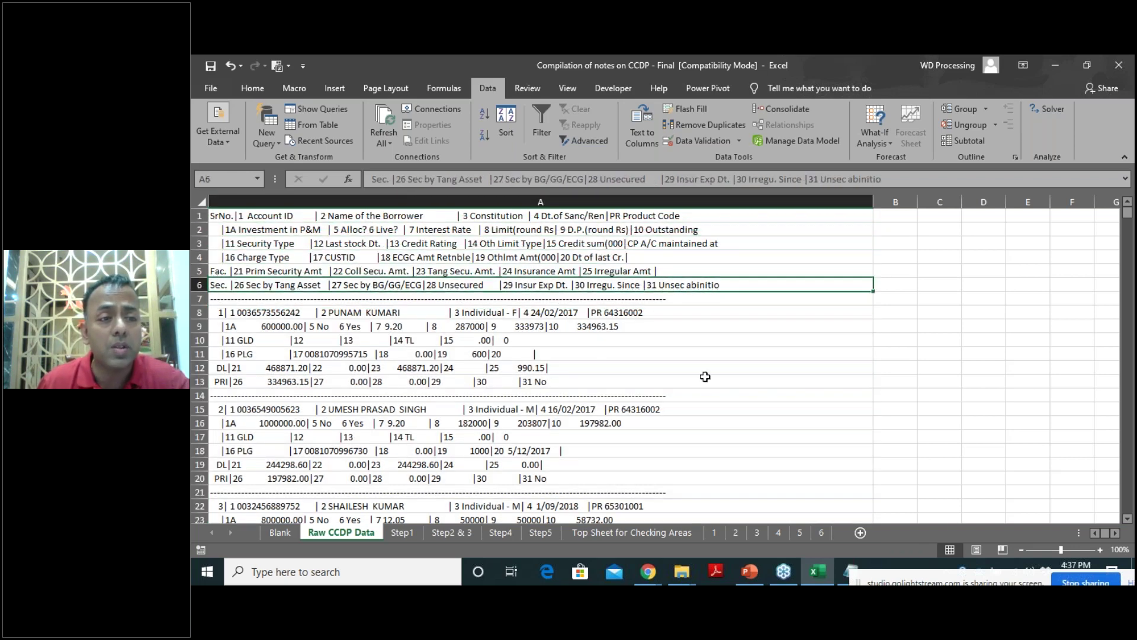
left_click_drag(301, 220, 305, 288)
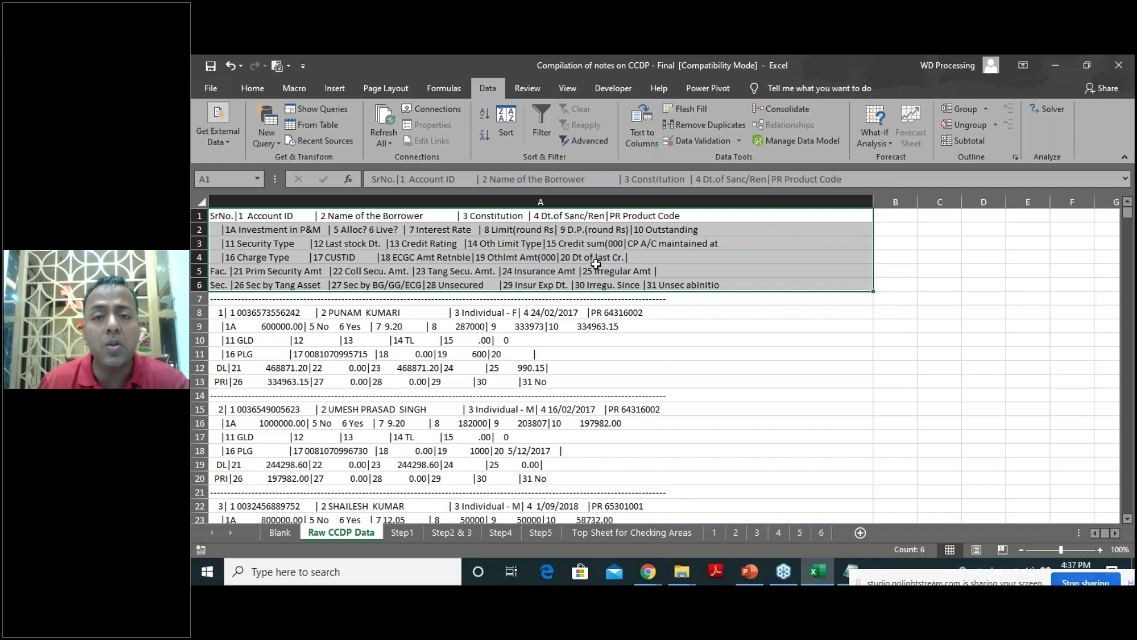
Pick B1 for the combined header and look over the header lines in A1 to A6.
left_click(897, 218)
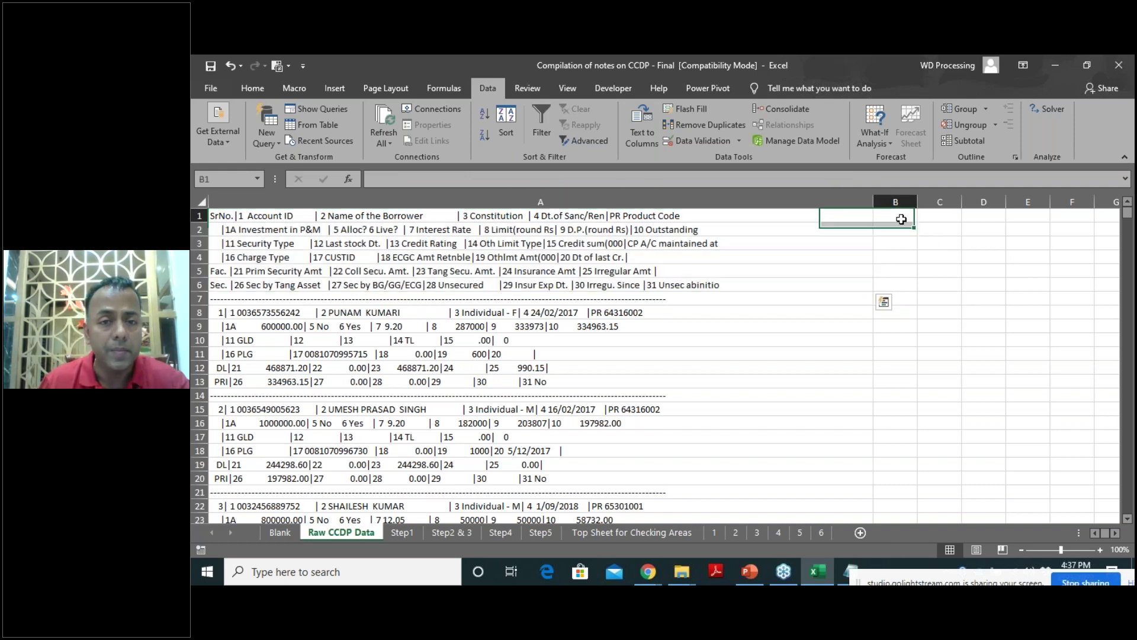
left_click(386, 217)
left_click(380, 230)
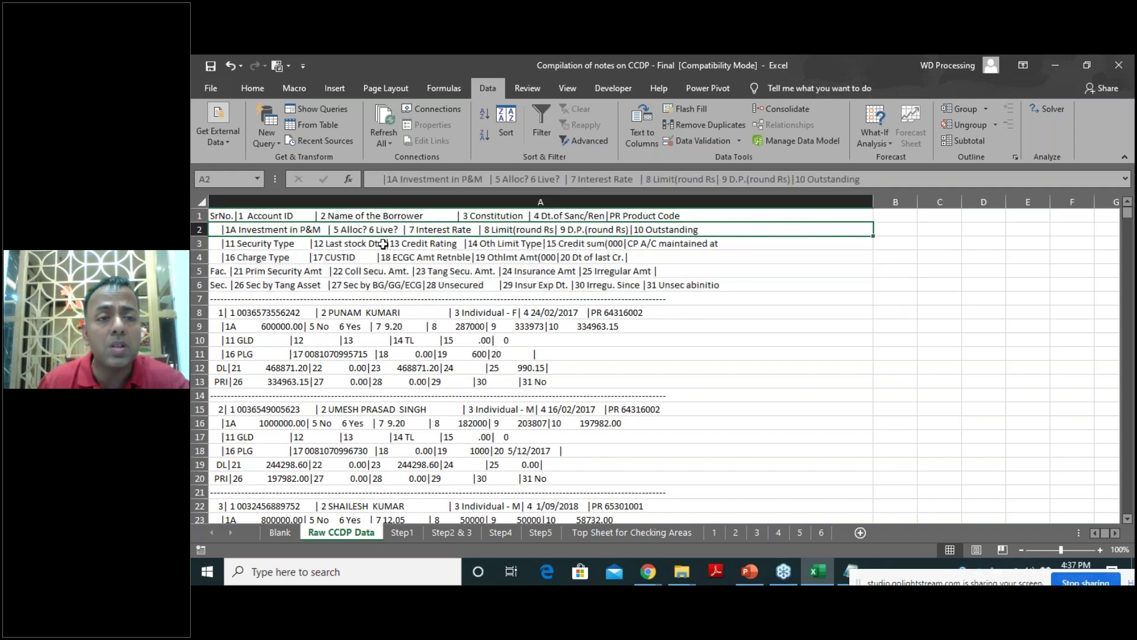
left_click(383, 244)
left_click(384, 258)
left_click(384, 272)
left_click(388, 286)
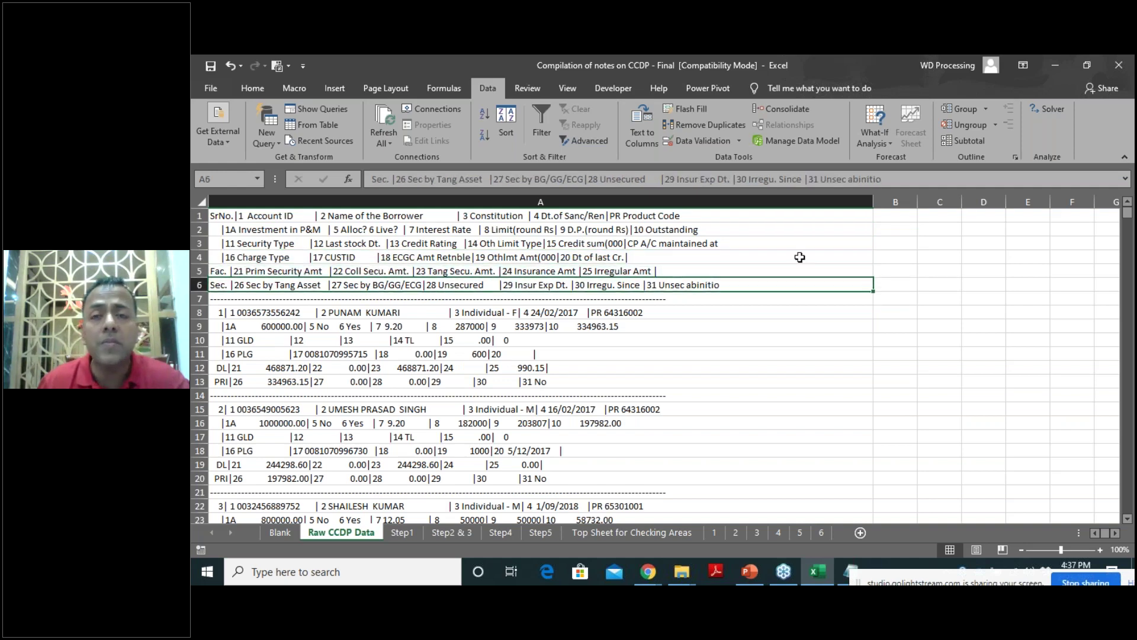
left_click(891, 218)
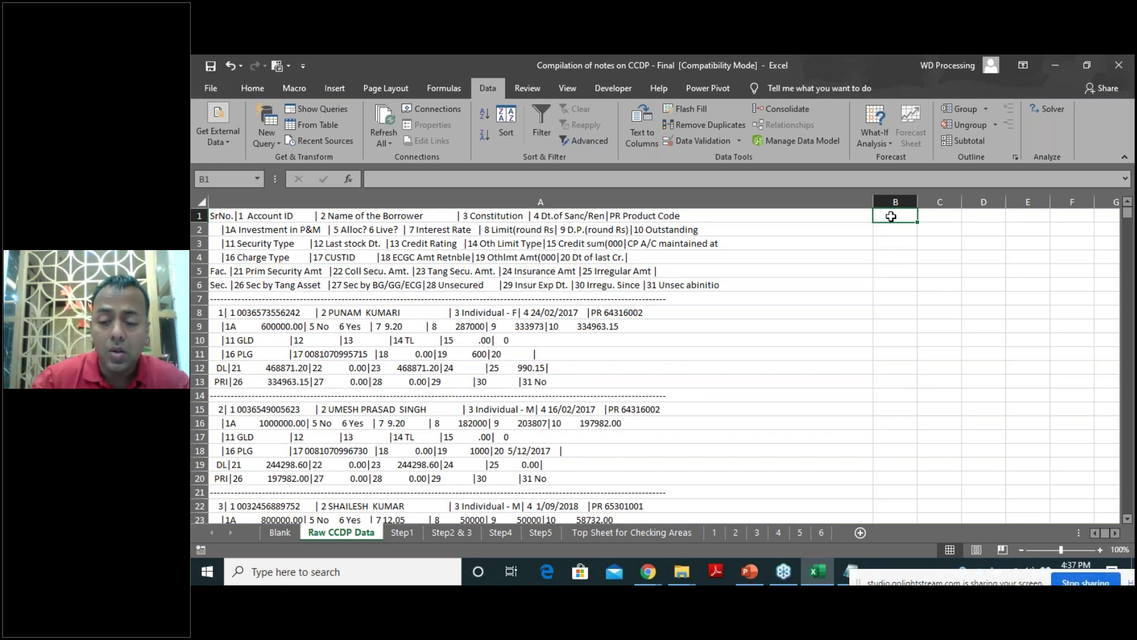
Enter the formula =+A1&A2&A3&A4&A5&A6 in B1.
double_click(891, 216)
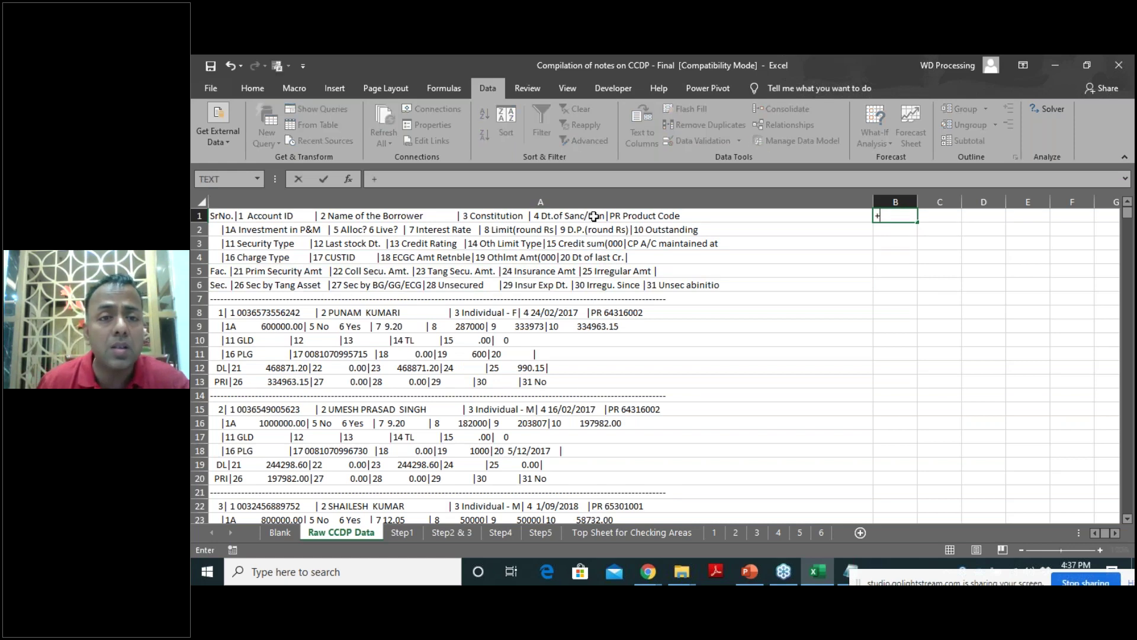
type("+")
left_click(449, 214)
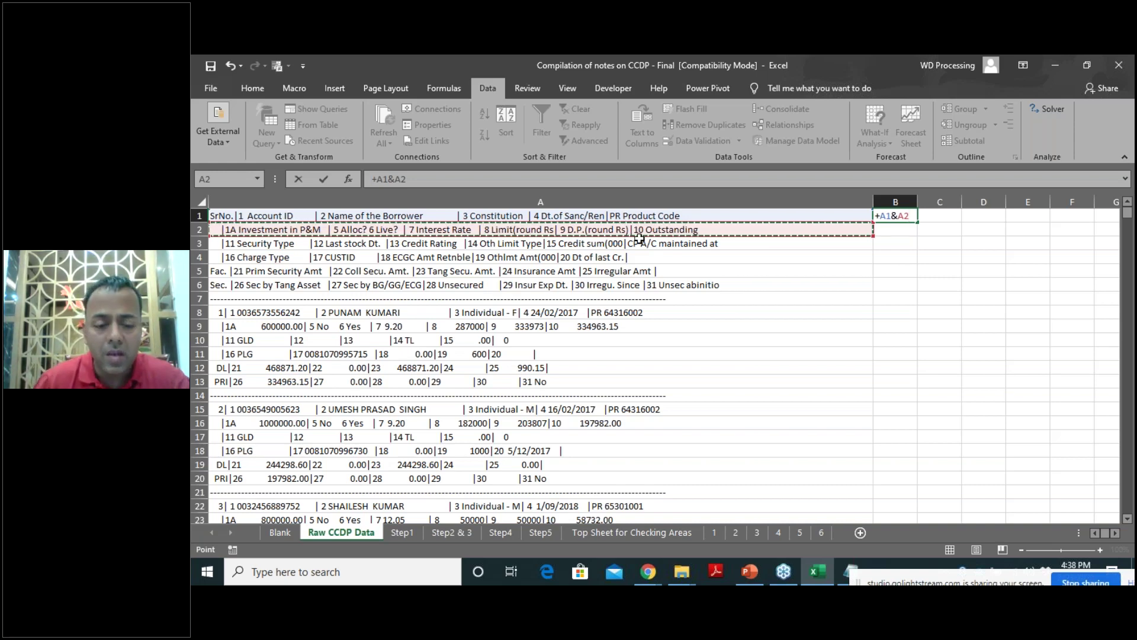
type("&")
left_click(636, 245)
type("&A3&")
left_click(623, 256)
type("&A4&")
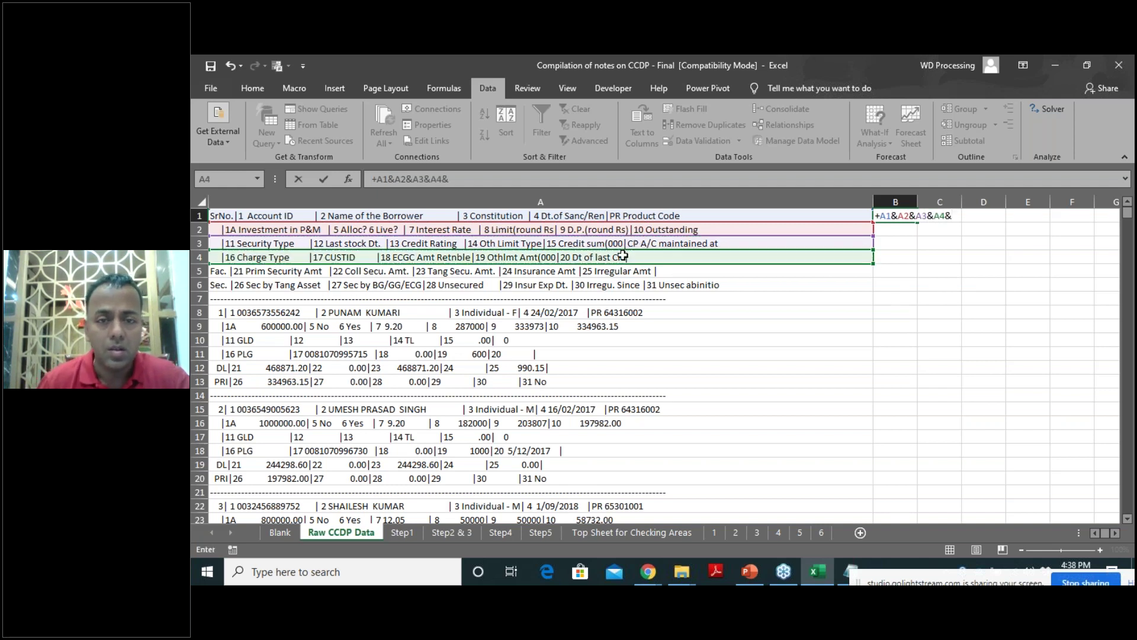
left_click(604, 272)
type("&")
left_click(599, 285)
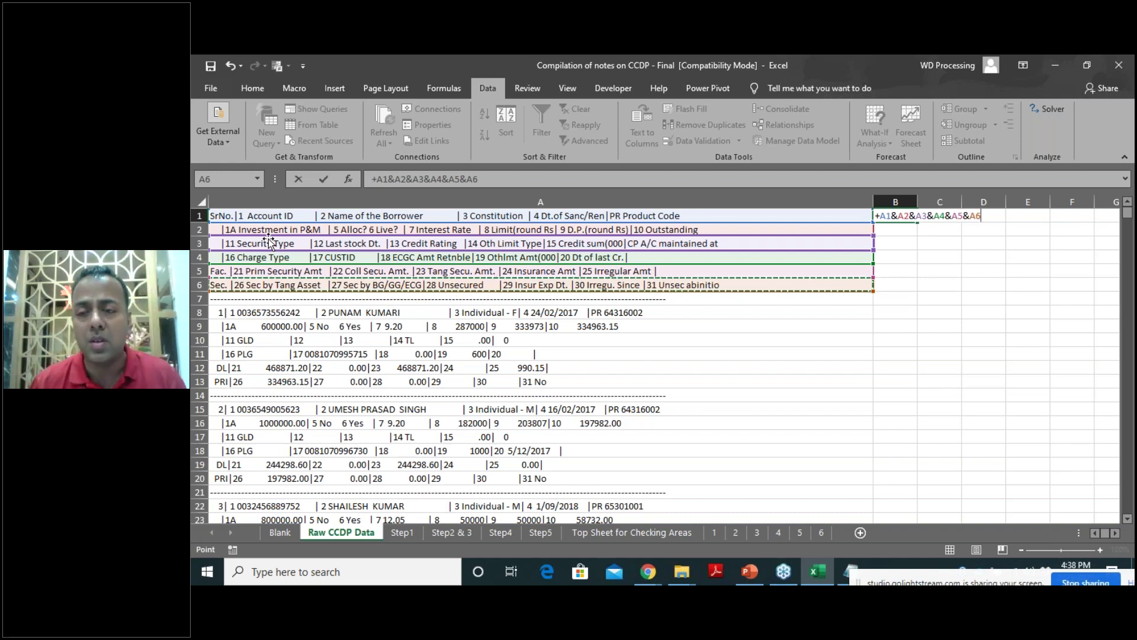
Commit the B1 formula and confirm it shows the header starting 'SrNo.|1 Account ID'.
key("Return")
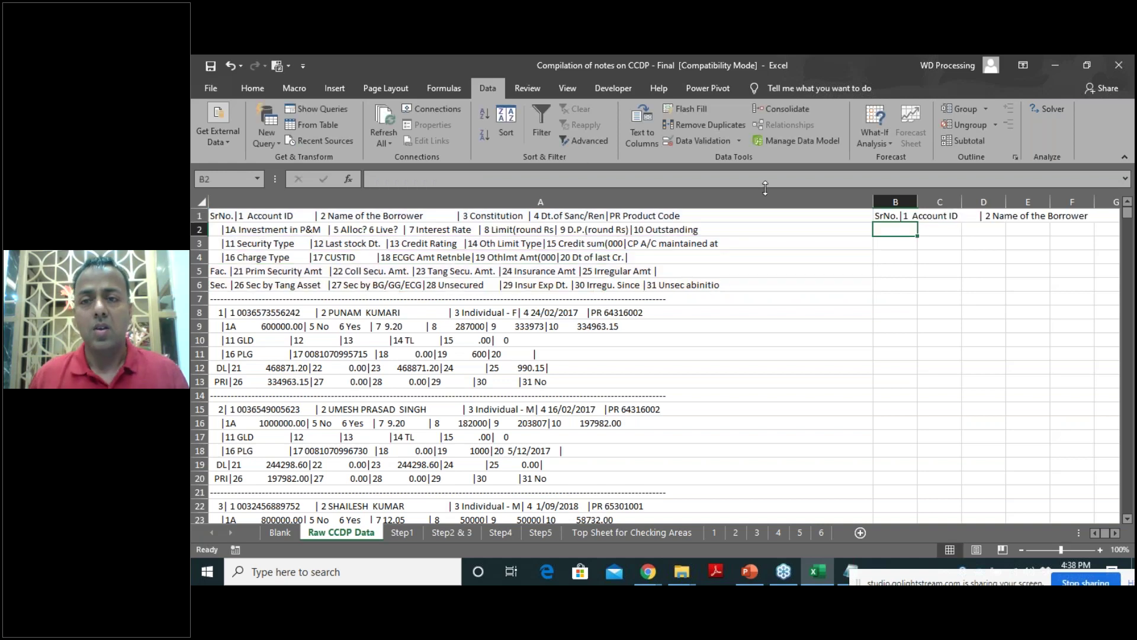
left_click(897, 217)
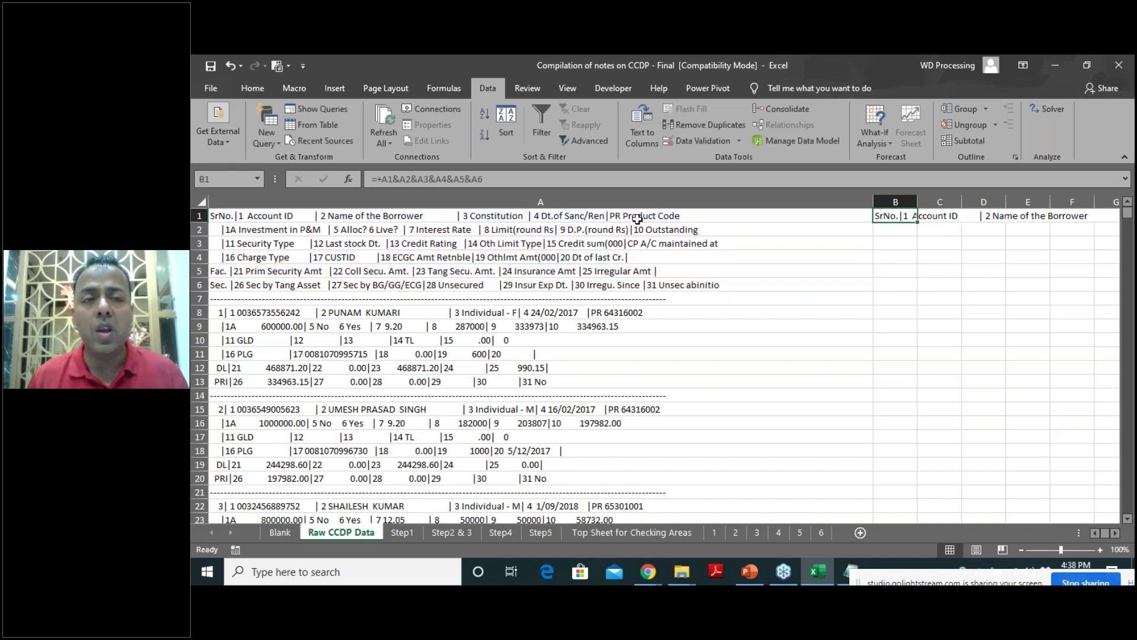
left_click(934, 200)
left_click(939, 215)
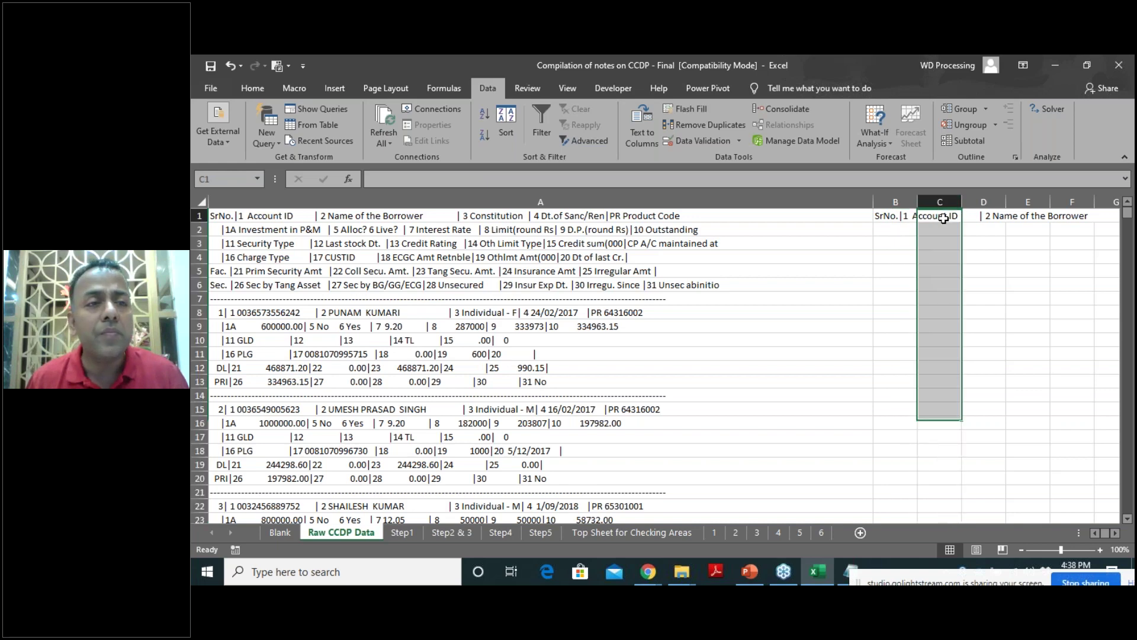
left_click(896, 215)
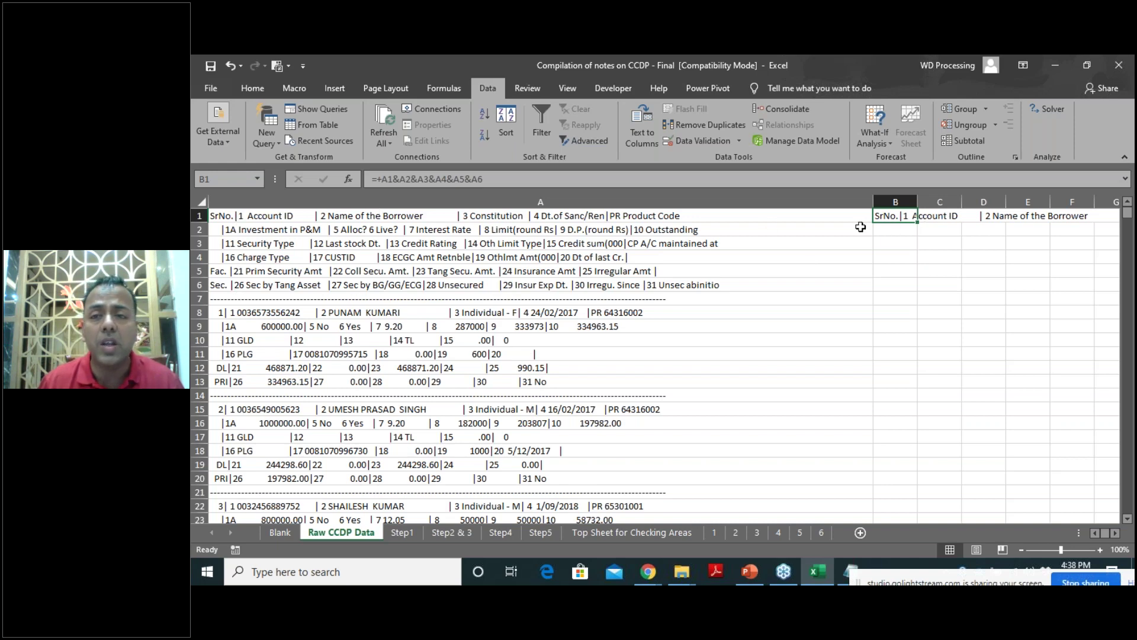
Select the first record's lines A8:A13, then select all of column A.
left_click_drag(236, 314, 249, 382)
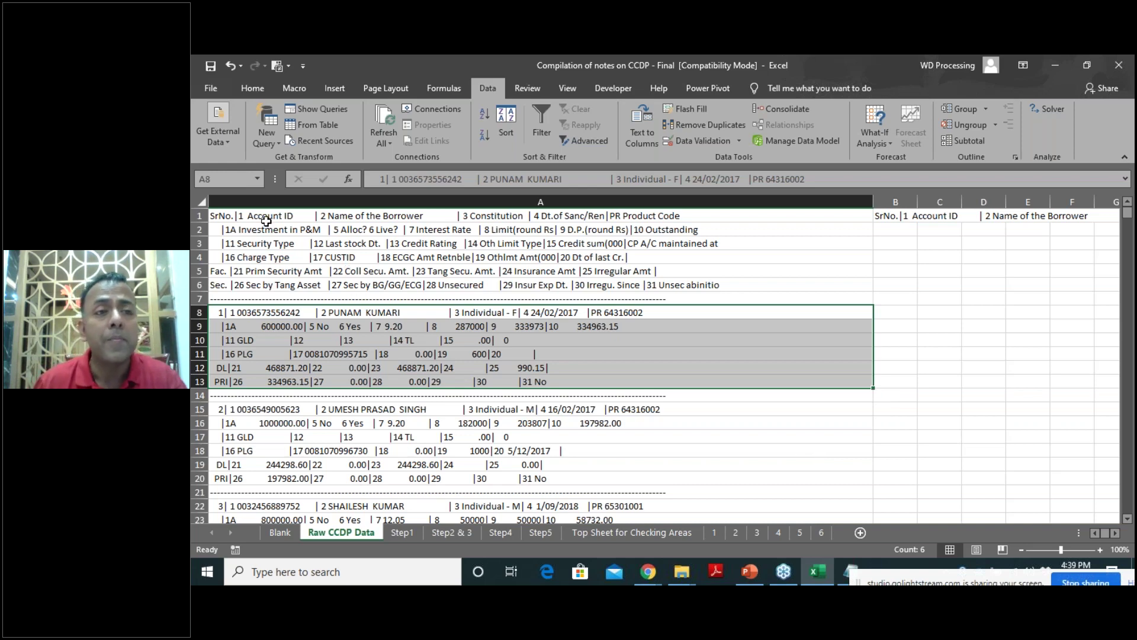
left_click(337, 214)
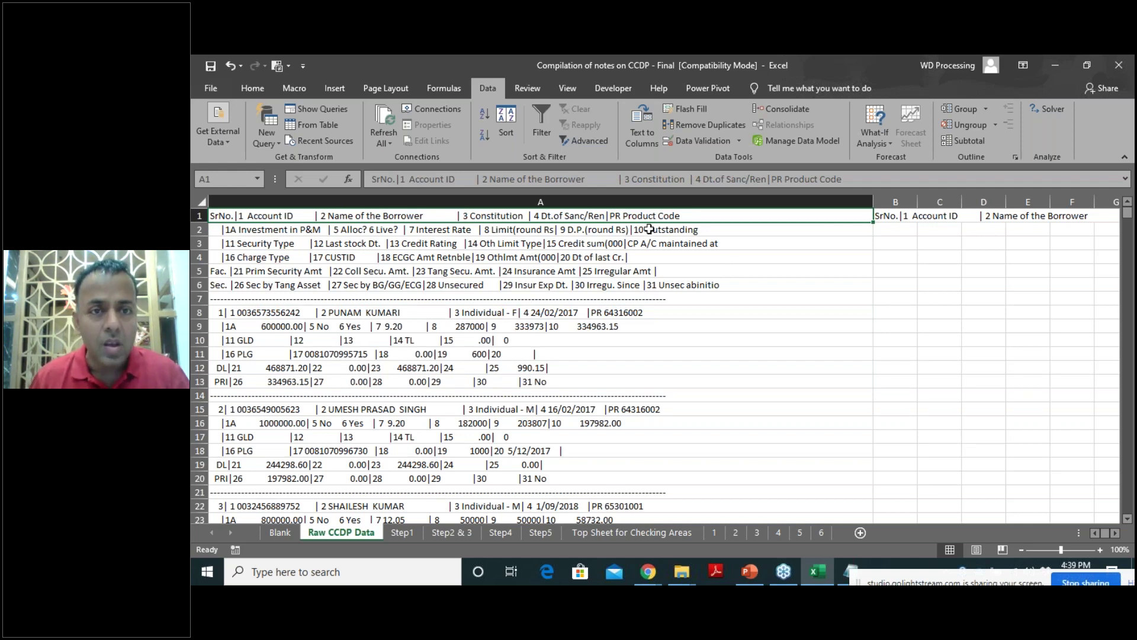
left_click(594, 200)
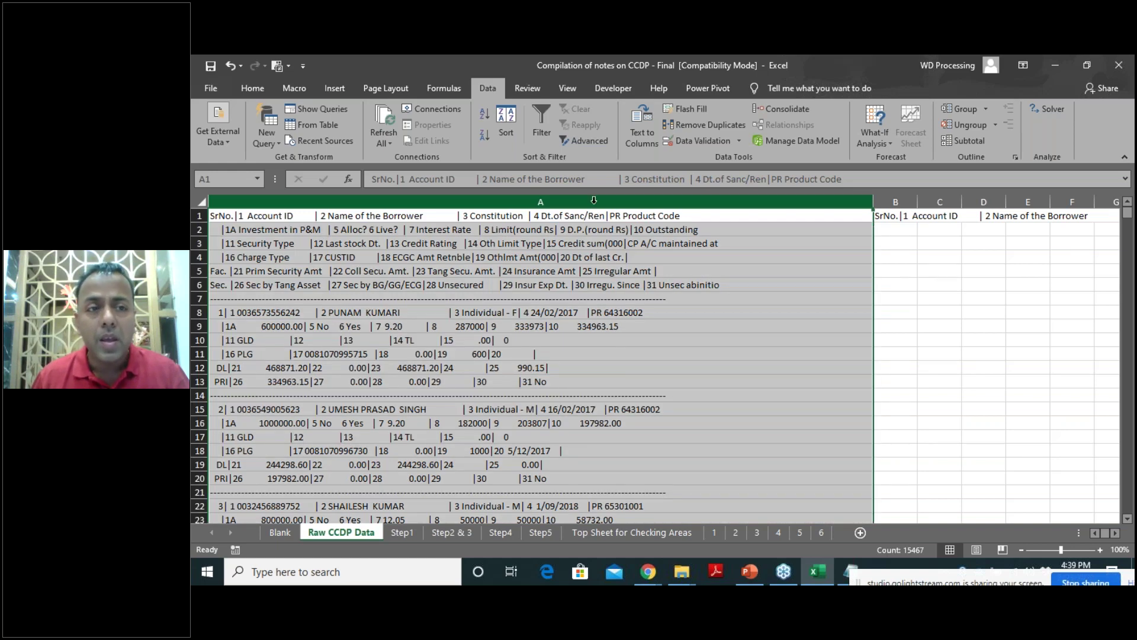
Turn on an AutoFilter for column A and view its value list without applying criteria.
left_click(541, 132)
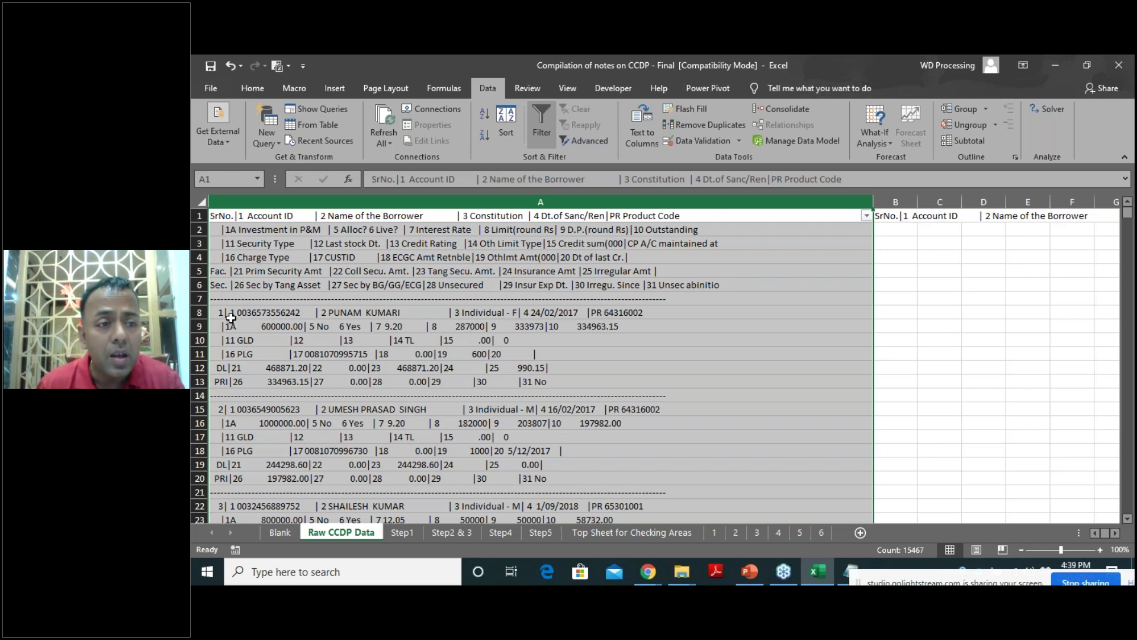
left_click(230, 318)
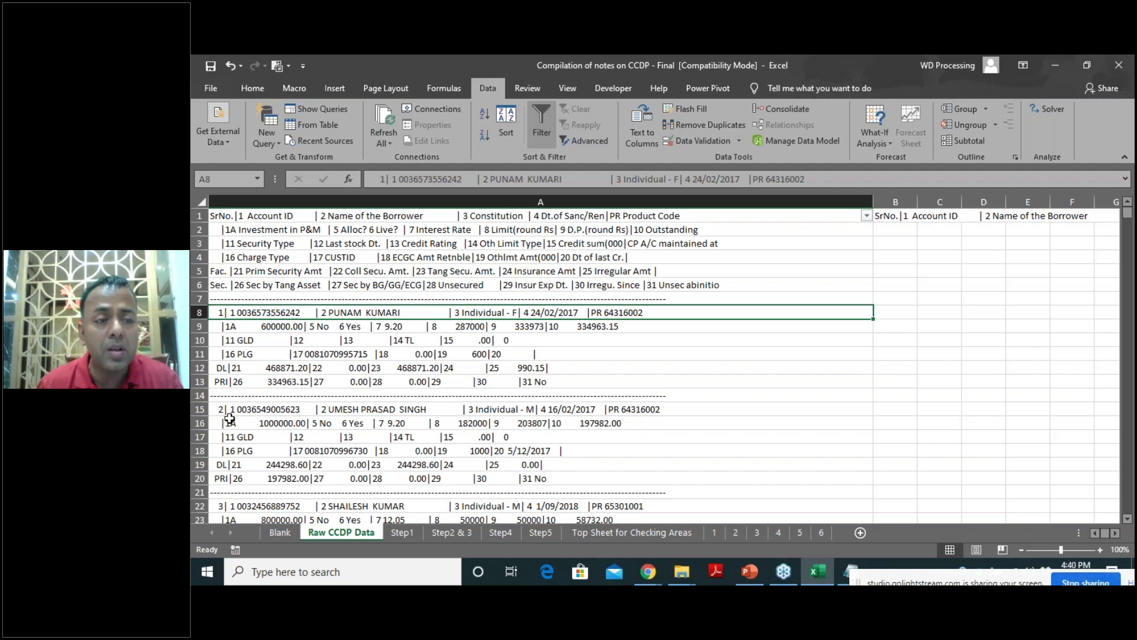
left_click(867, 216)
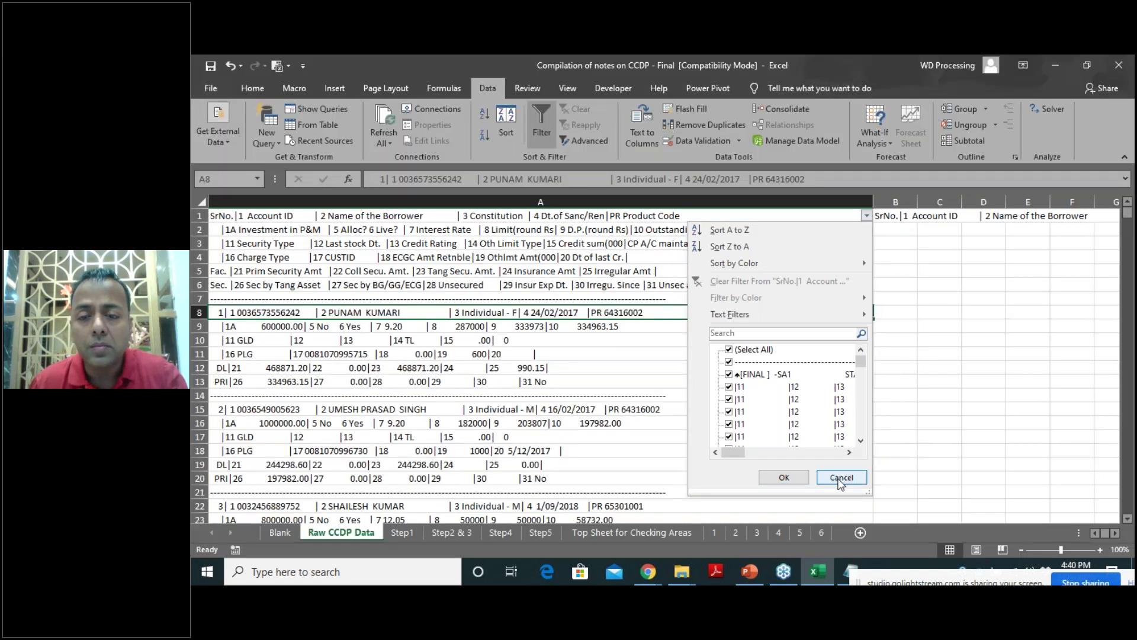
left_click(841, 472)
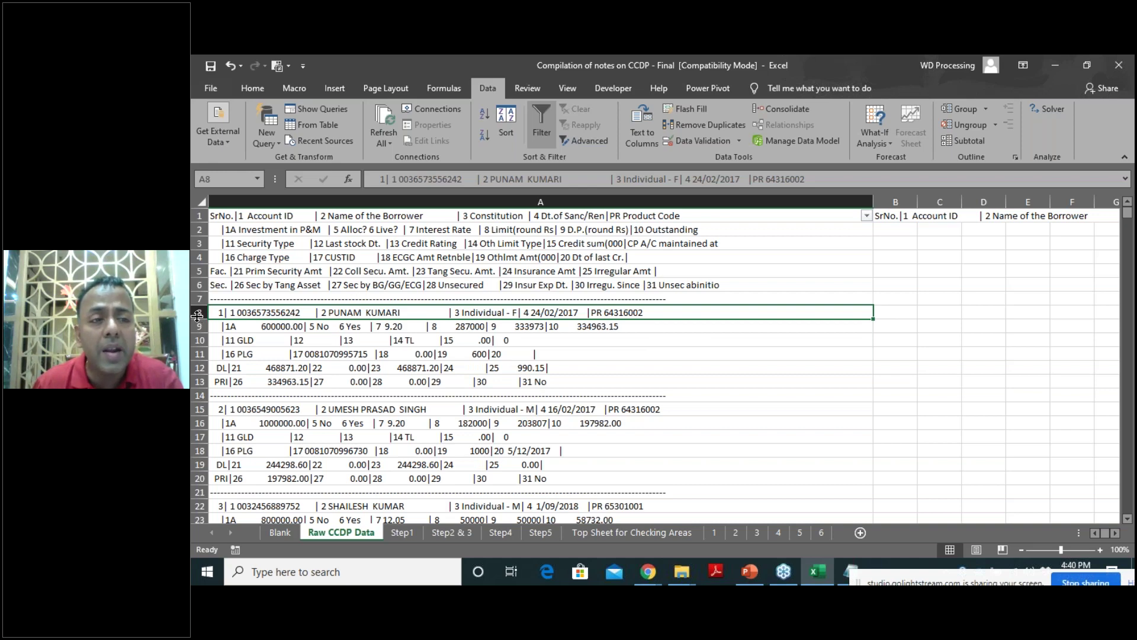
left_click(264, 87)
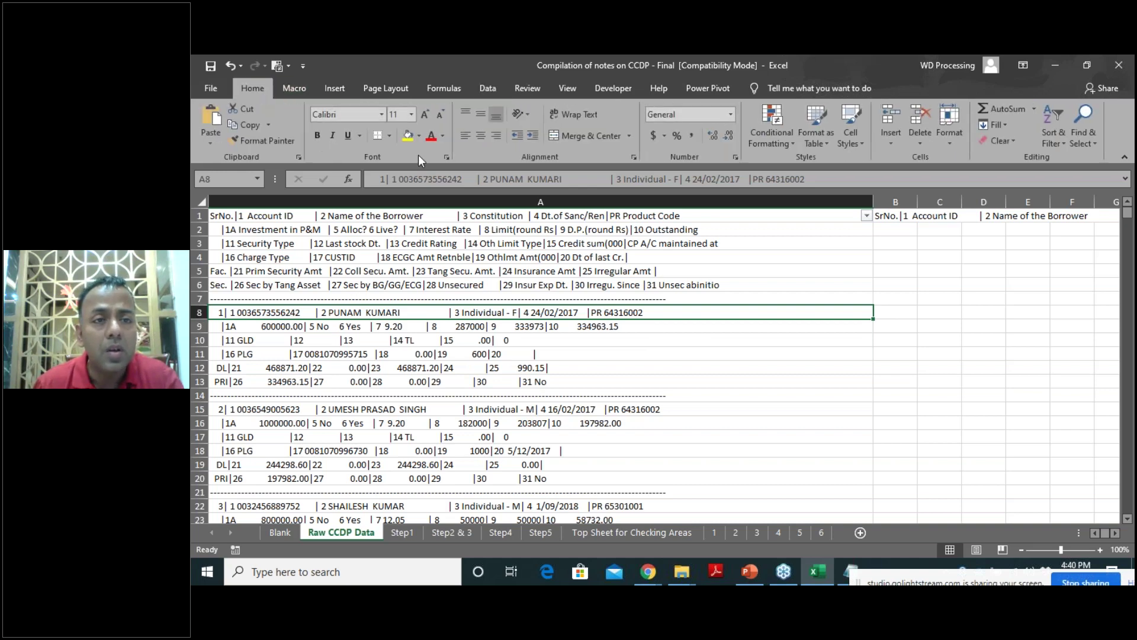
Fill rows 8, 15 and 22 yellow to mark each record's first line.
left_click(408, 140)
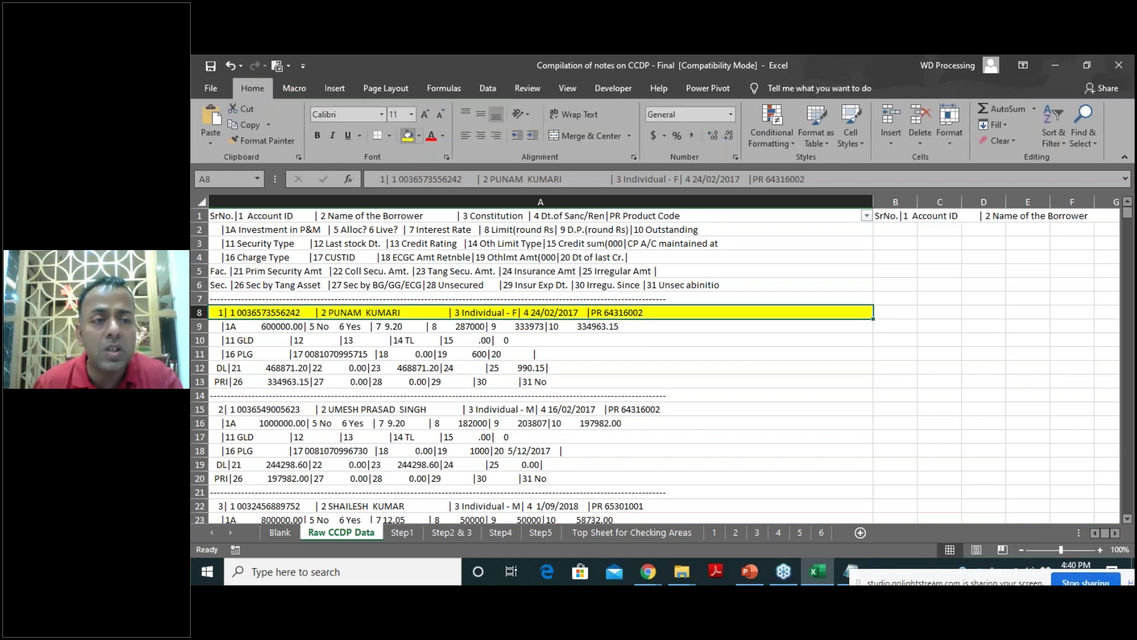
left_click(201, 409)
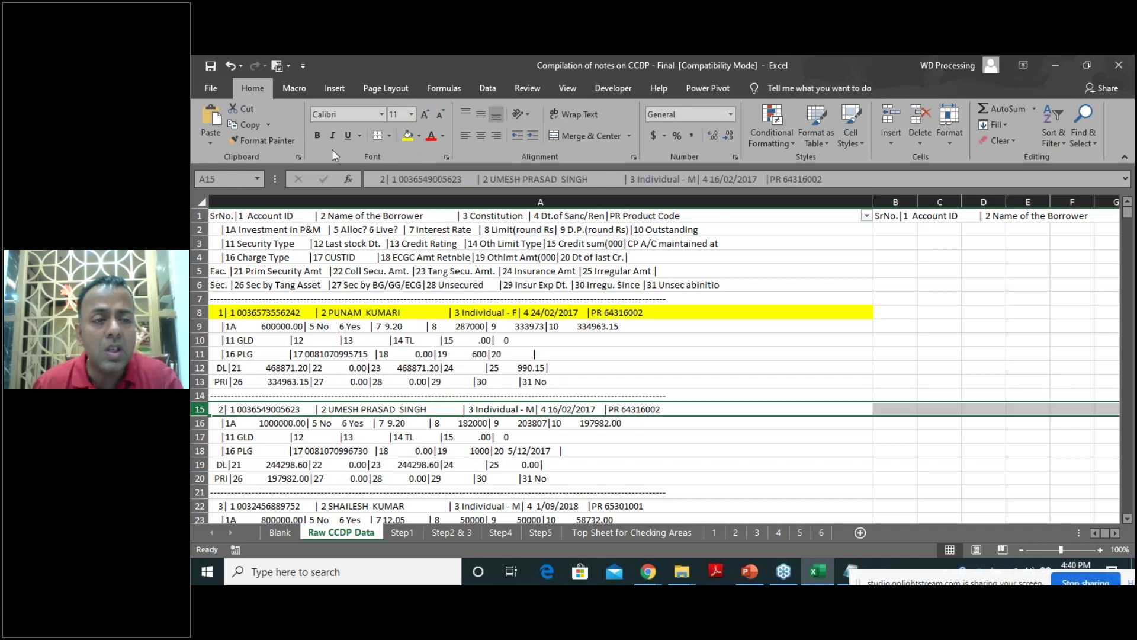
left_click(407, 140)
scroll(201, 423, "down", 2)
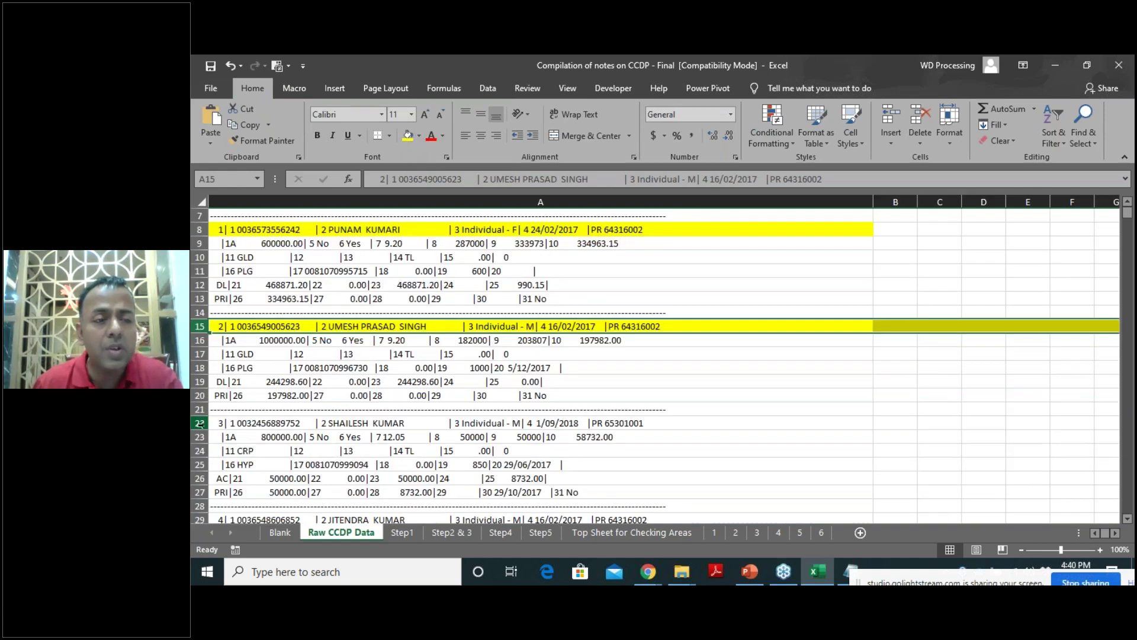
left_click(200, 423)
left_click(407, 139)
scroll(481, 315, "up", 2)
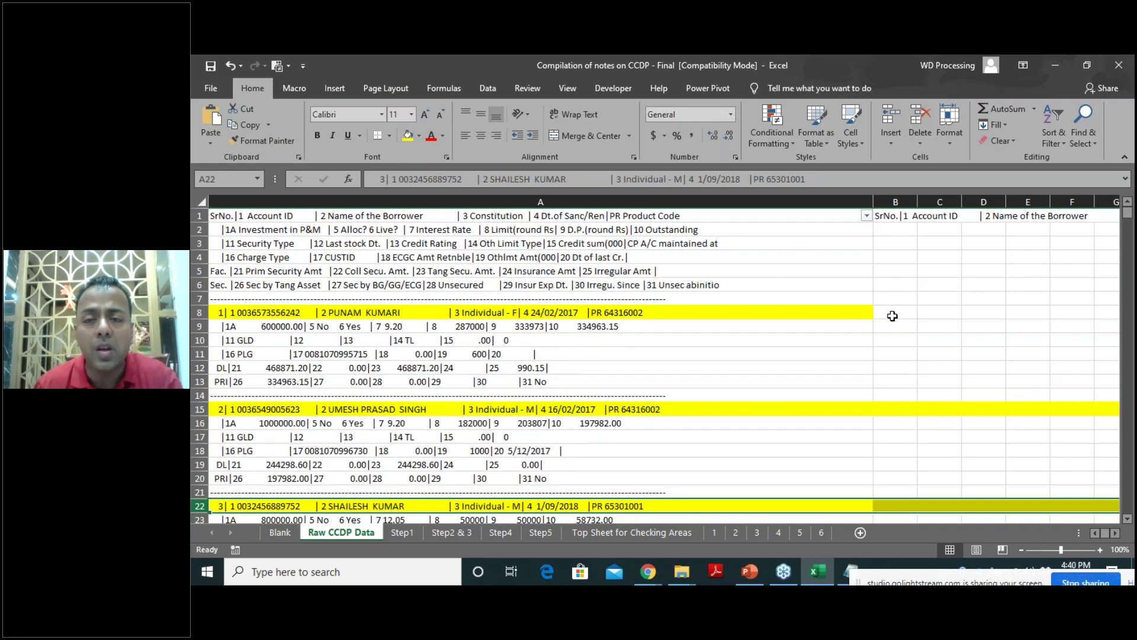
Compare record lines A8:A13 with the header block and B1 formula, then open column A's filter.
left_click_drag(240, 317, 243, 382)
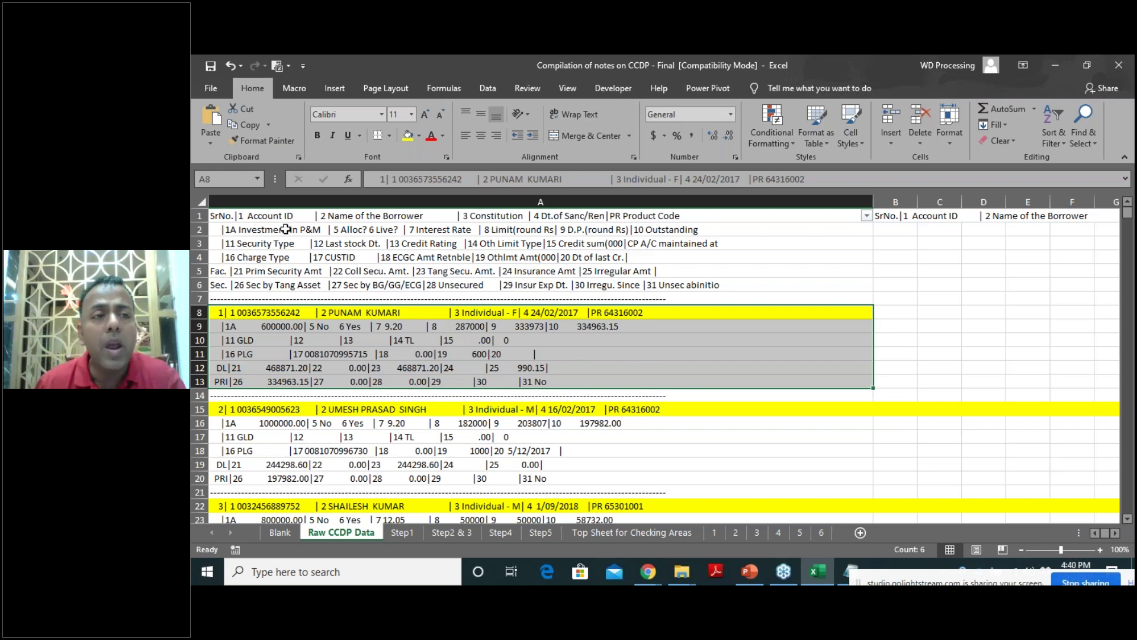
left_click_drag(221, 214, 379, 285)
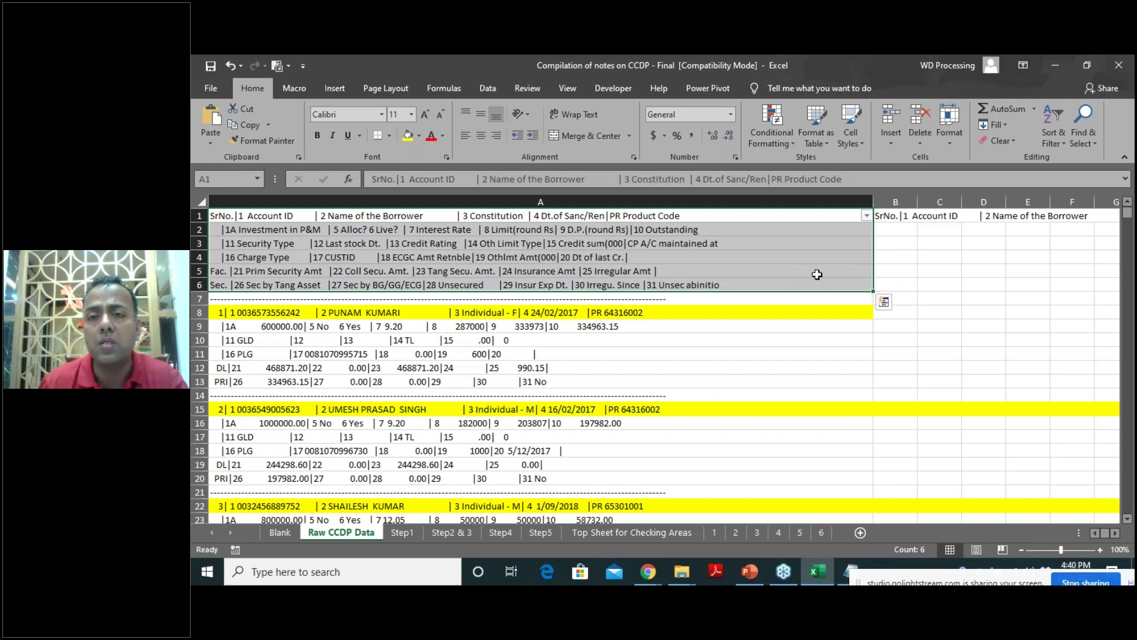
left_click(891, 216)
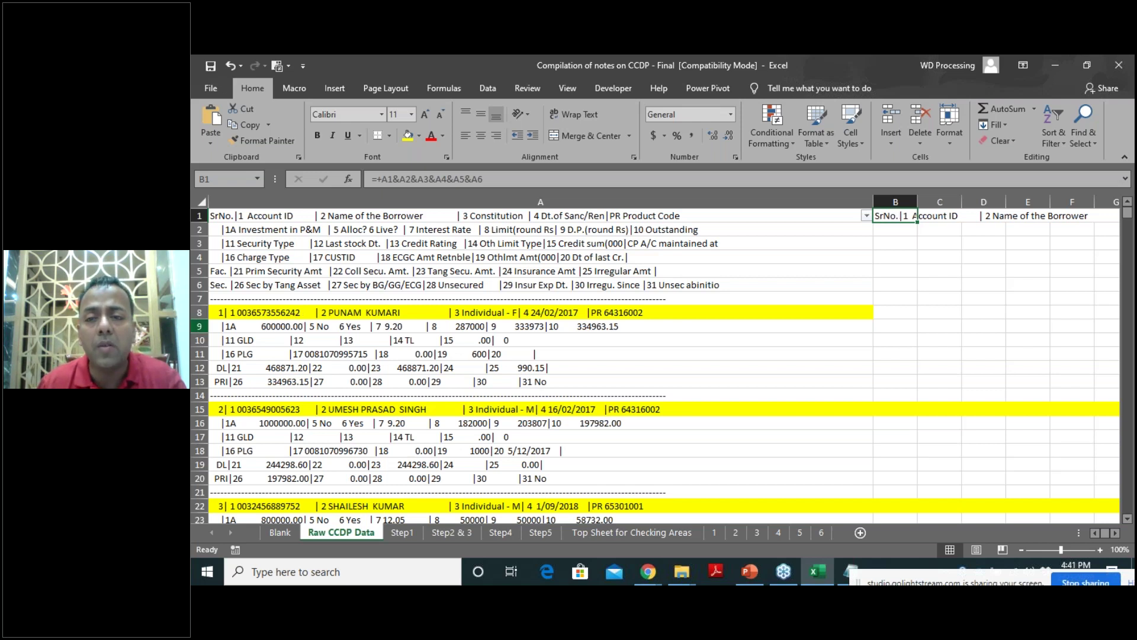
left_click(894, 314)
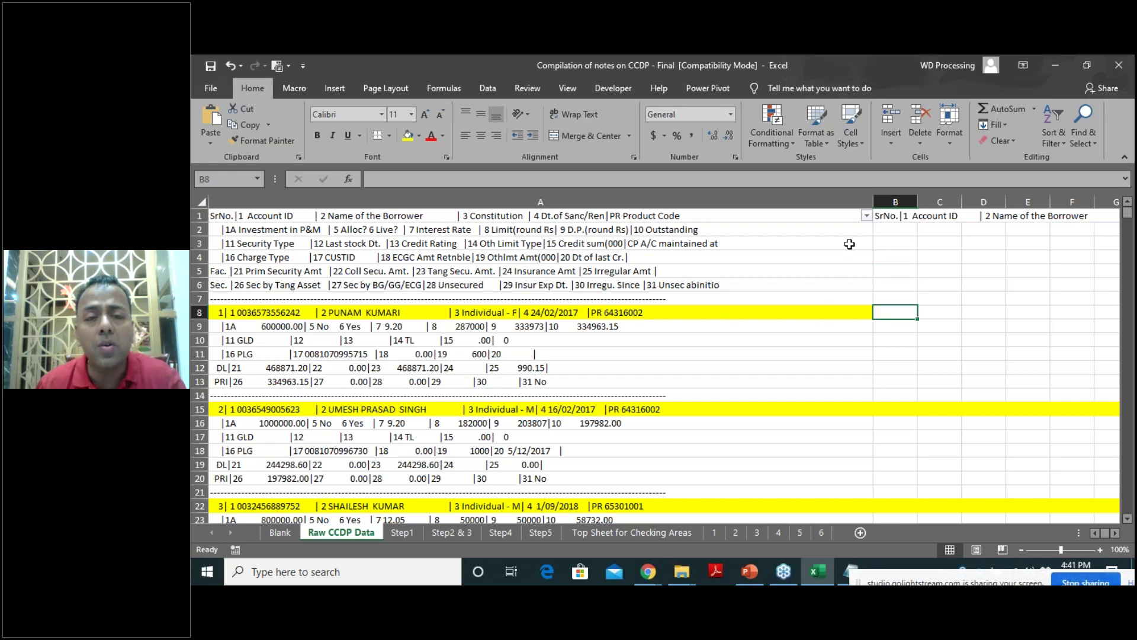
left_click_drag(231, 315, 286, 380)
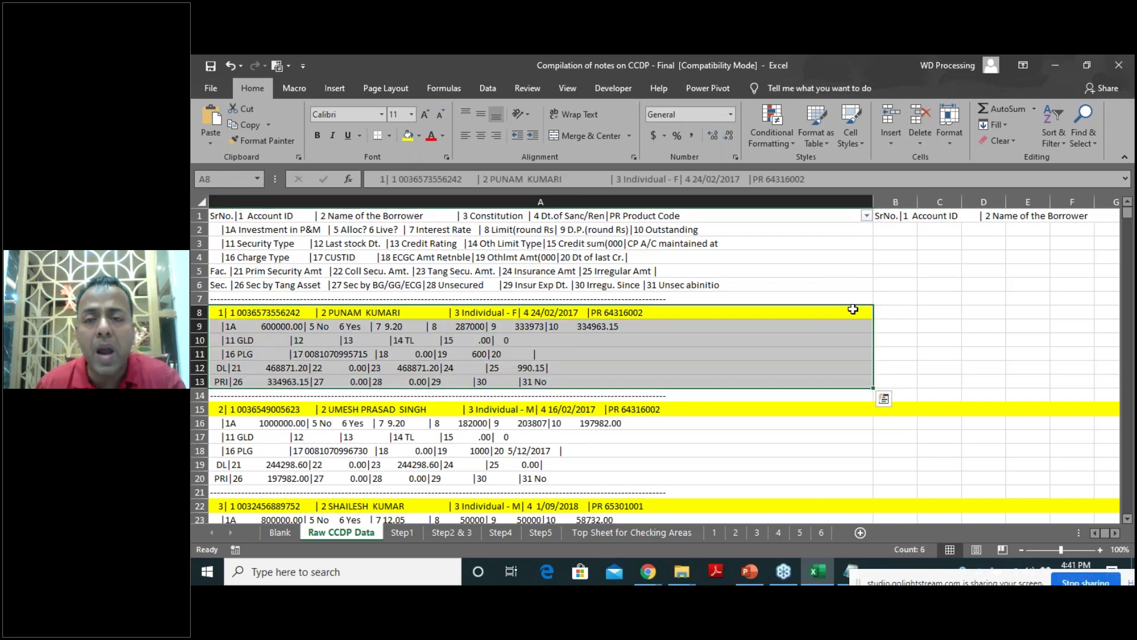
left_click(891, 313)
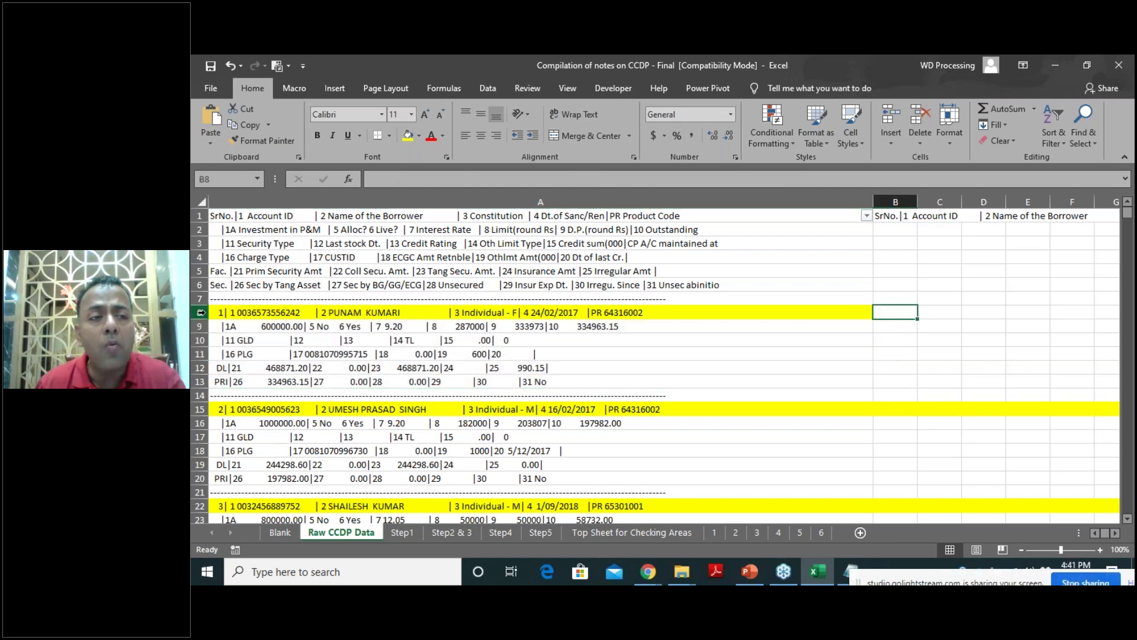
left_click(200, 313)
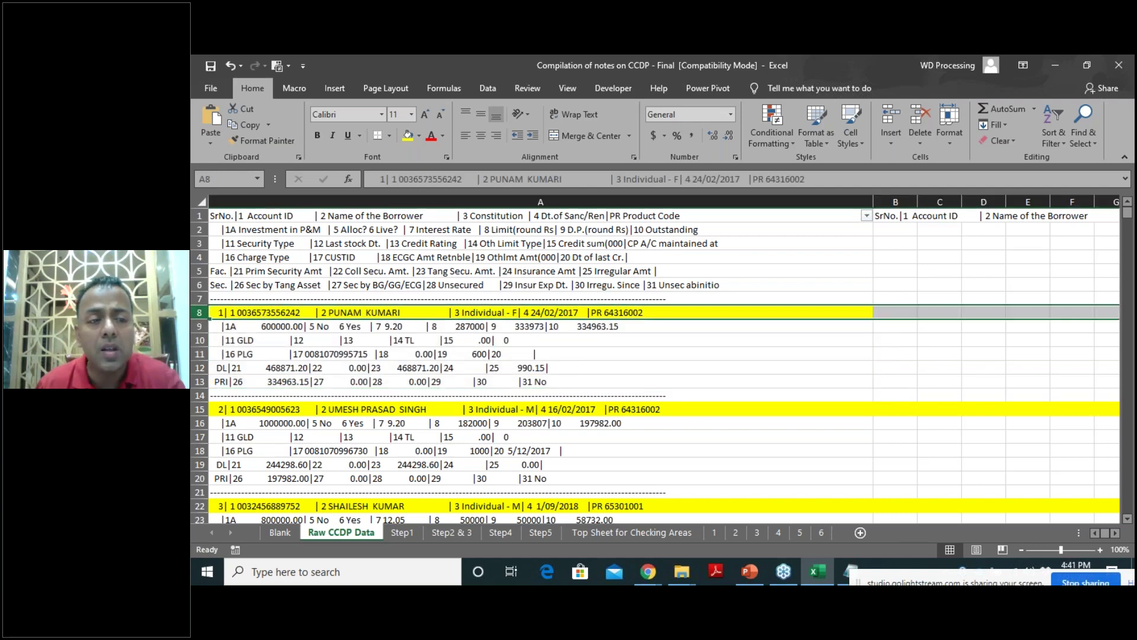
left_click(200, 409)
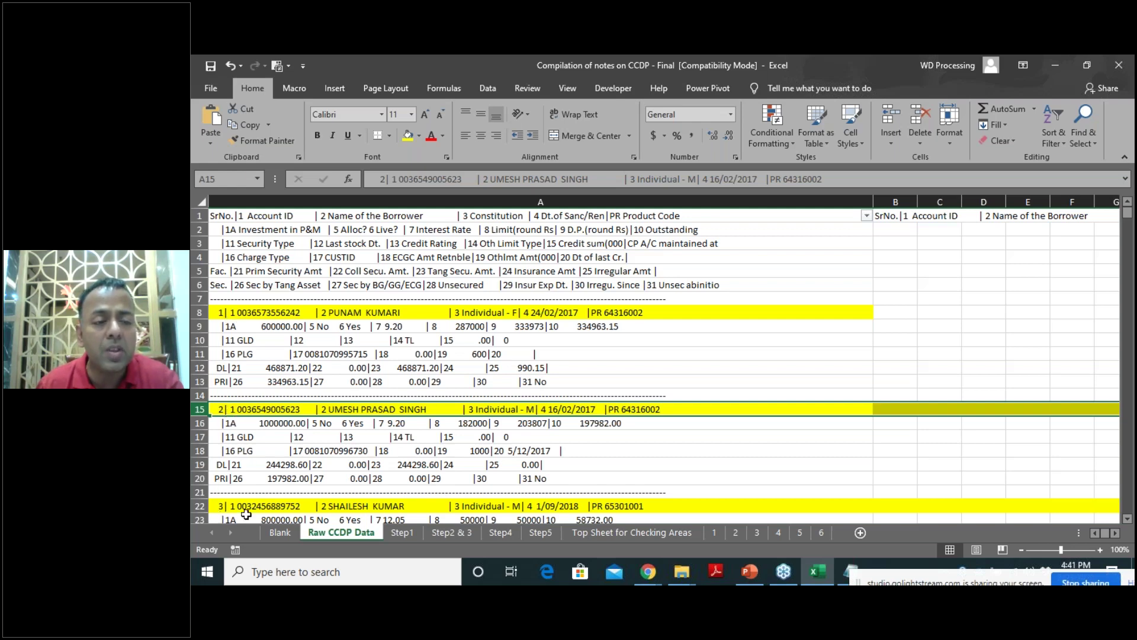
left_click(866, 217)
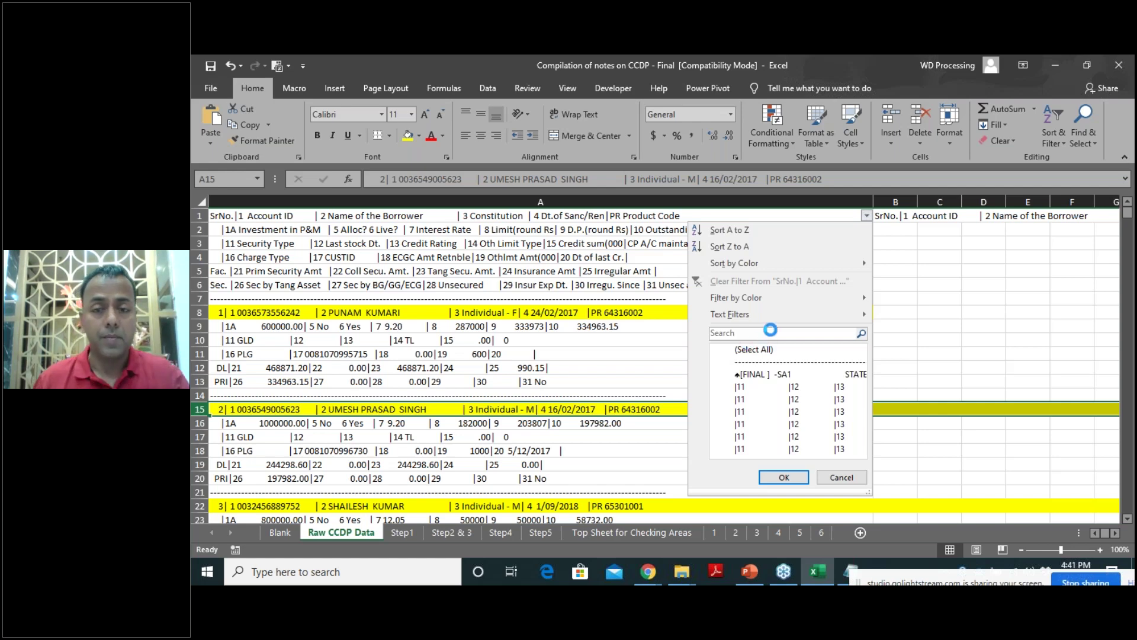
Filter column A with the search text '| 1' to show 1706 of 15958 rows.
left_click(770, 331)
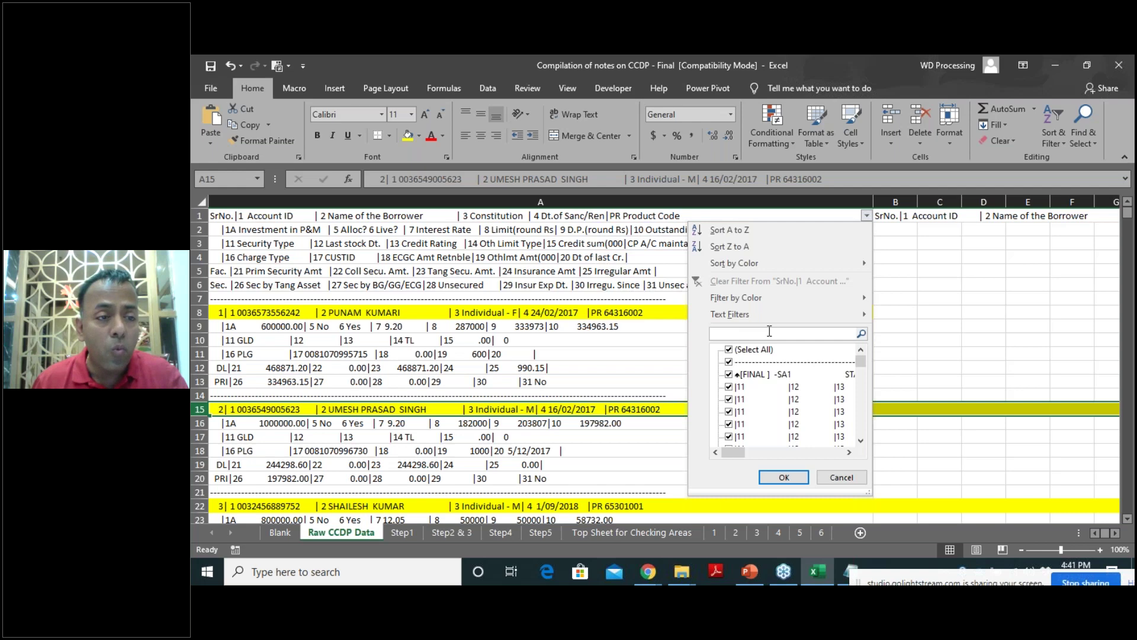
type("|")
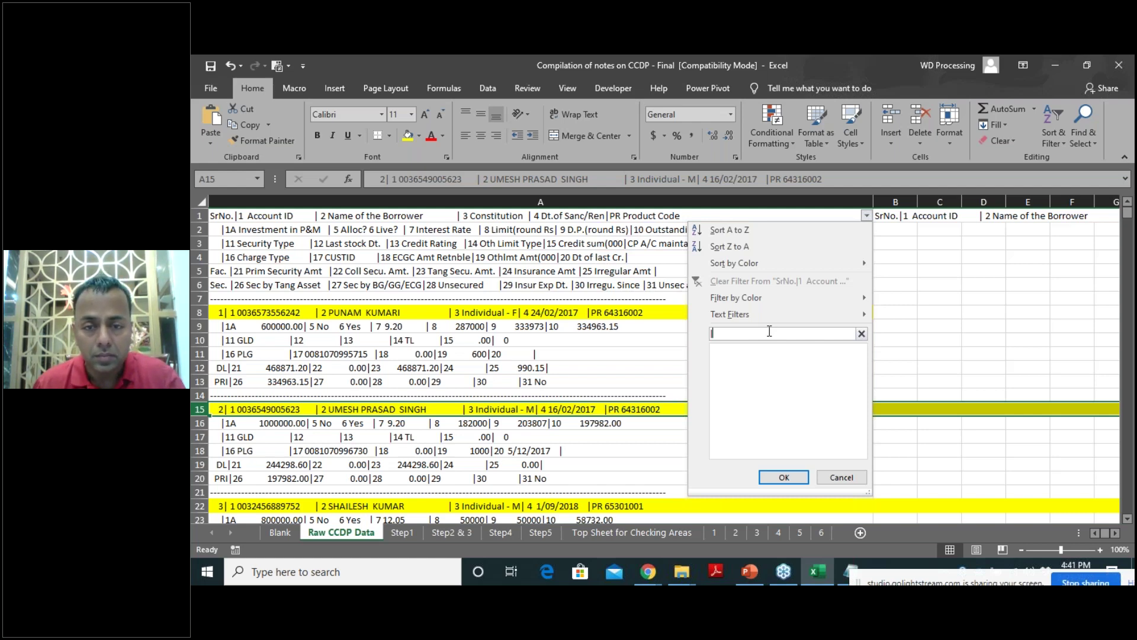
type("|")
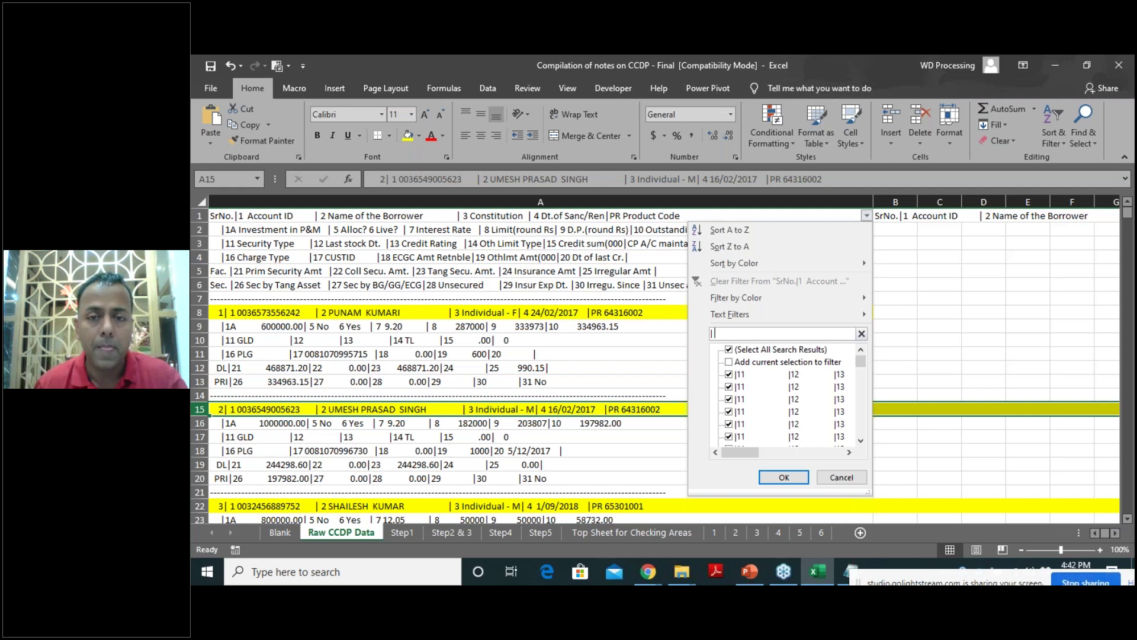
type("1")
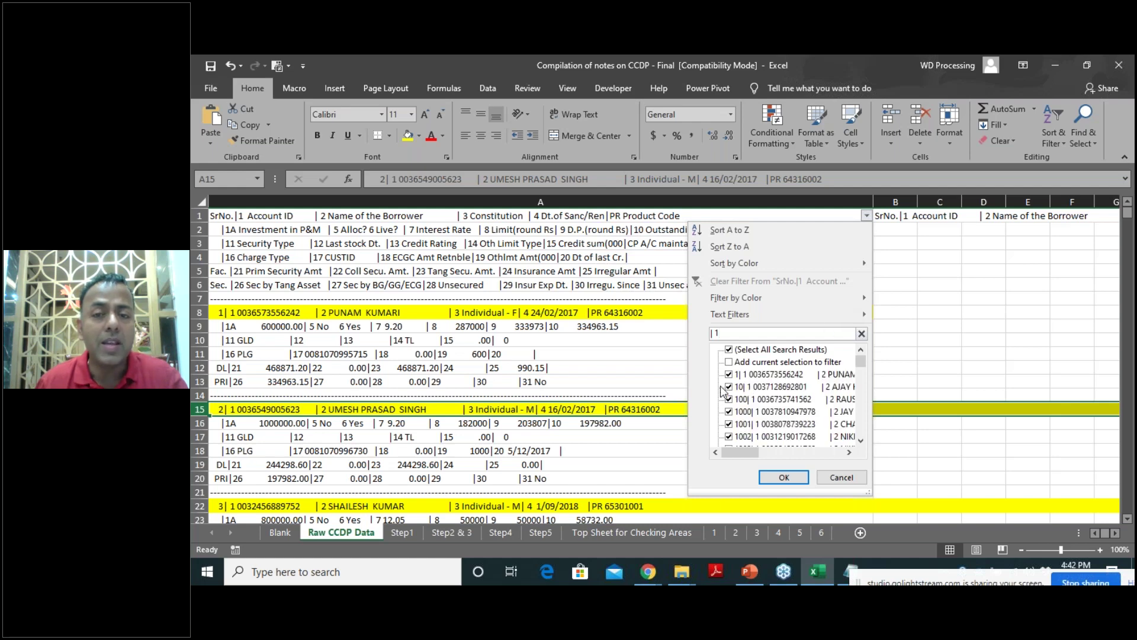
left_click(776, 480)
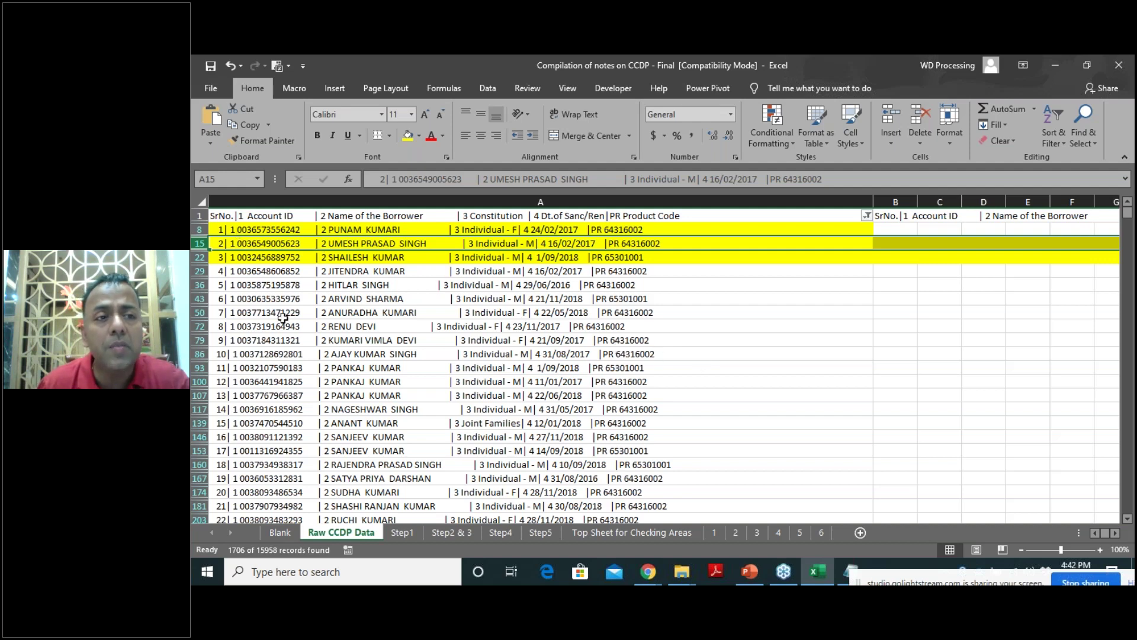
Copy B1's joining formula and try selection ranges starting from B8 in column B.
left_click(890, 218)
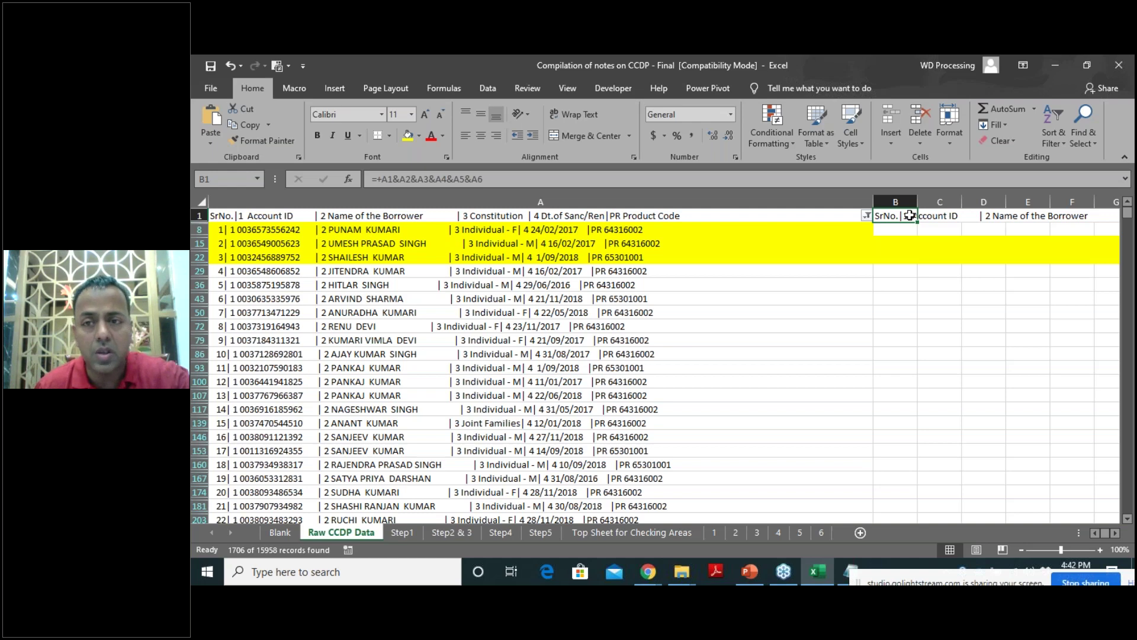
key("ctrl+c")
left_click(898, 229)
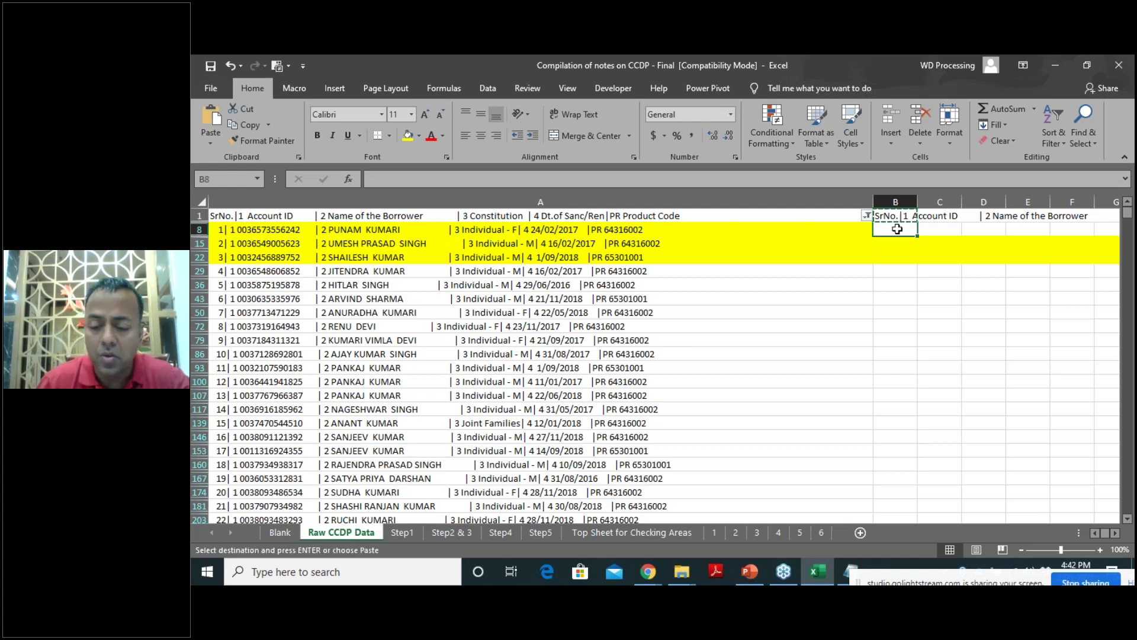
key("ctrl+shift+Down")
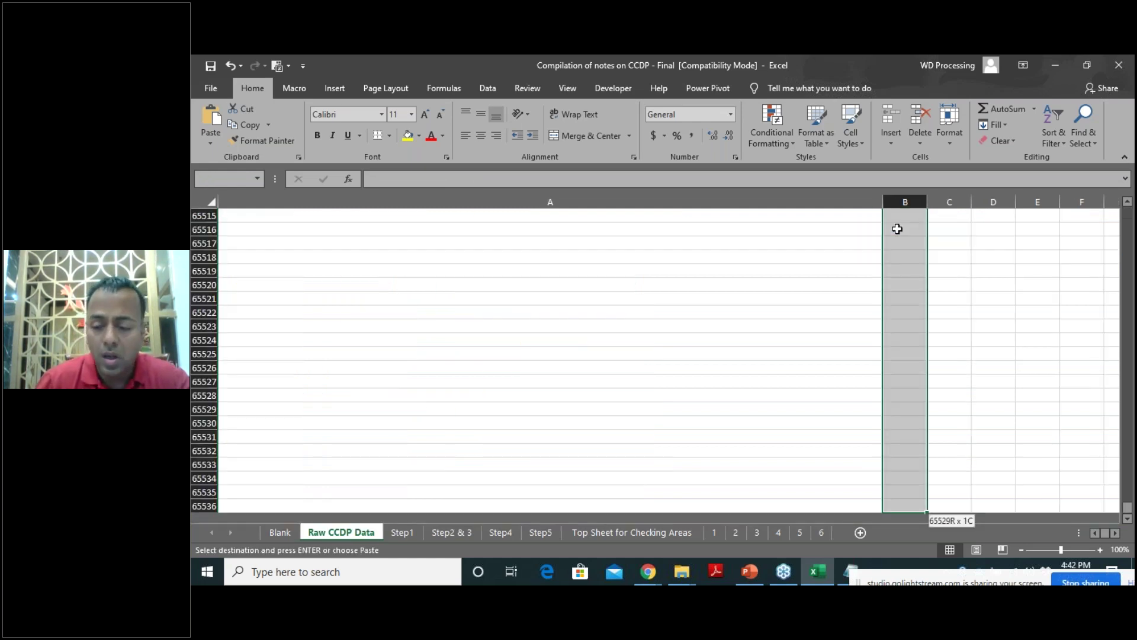
key("ctrl+shift+Up")
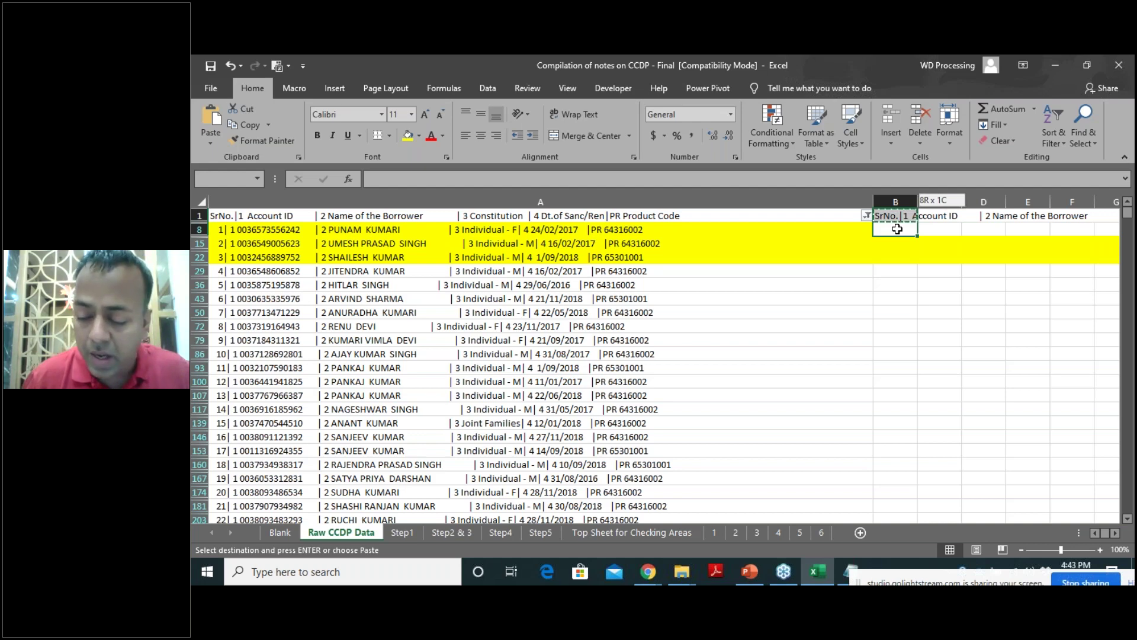
key("ctrl+shift+Right")
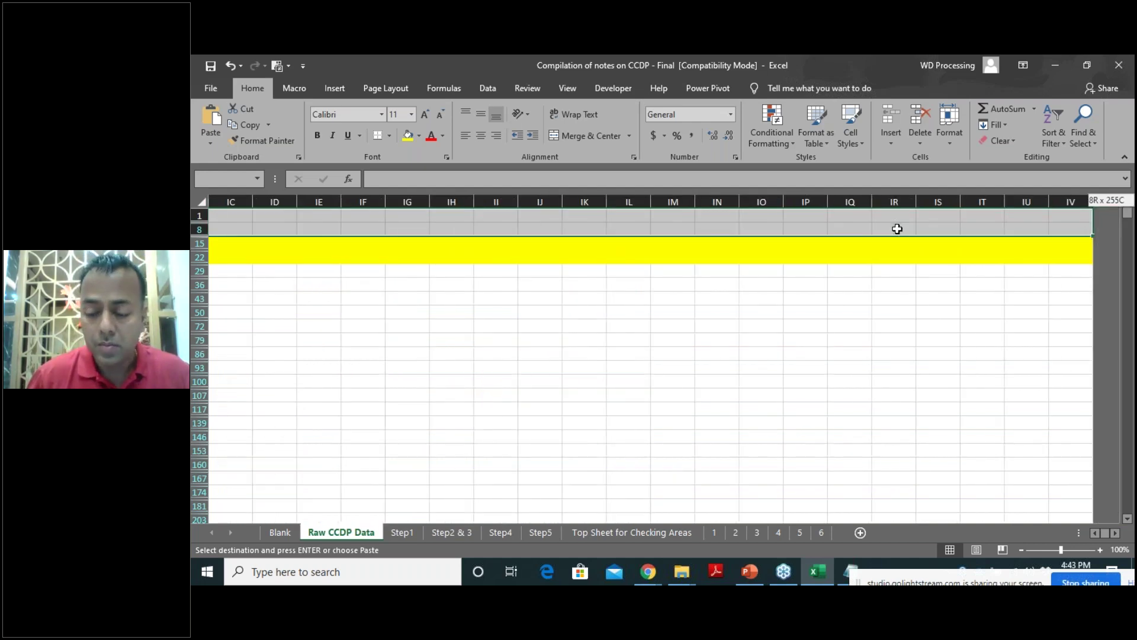
key("ctrl+shift+Left")
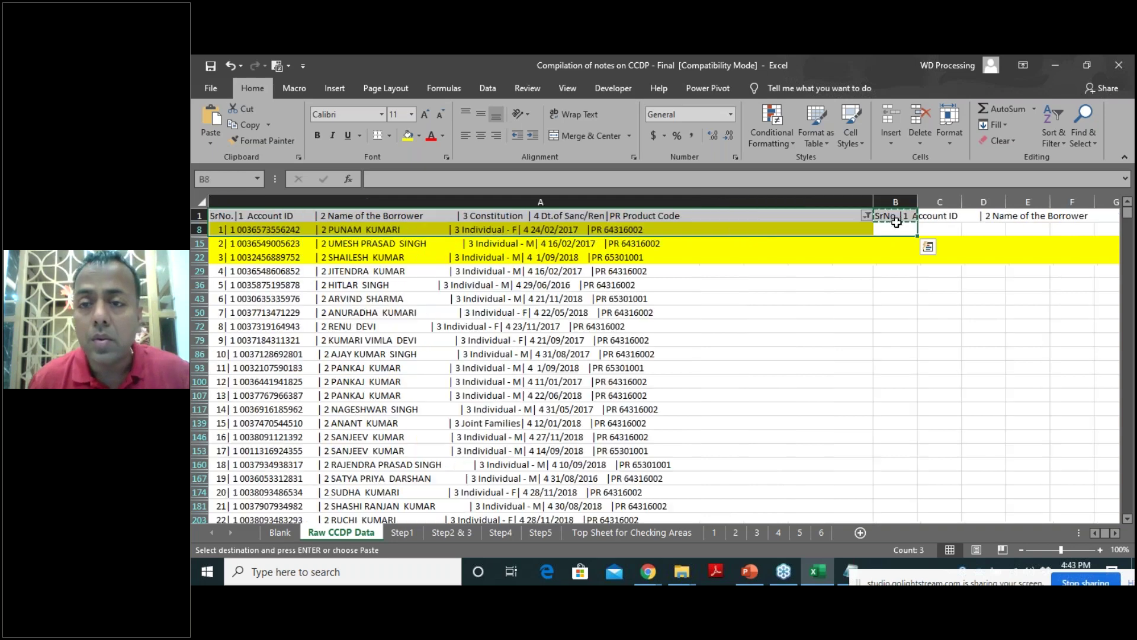
left_click(894, 229)
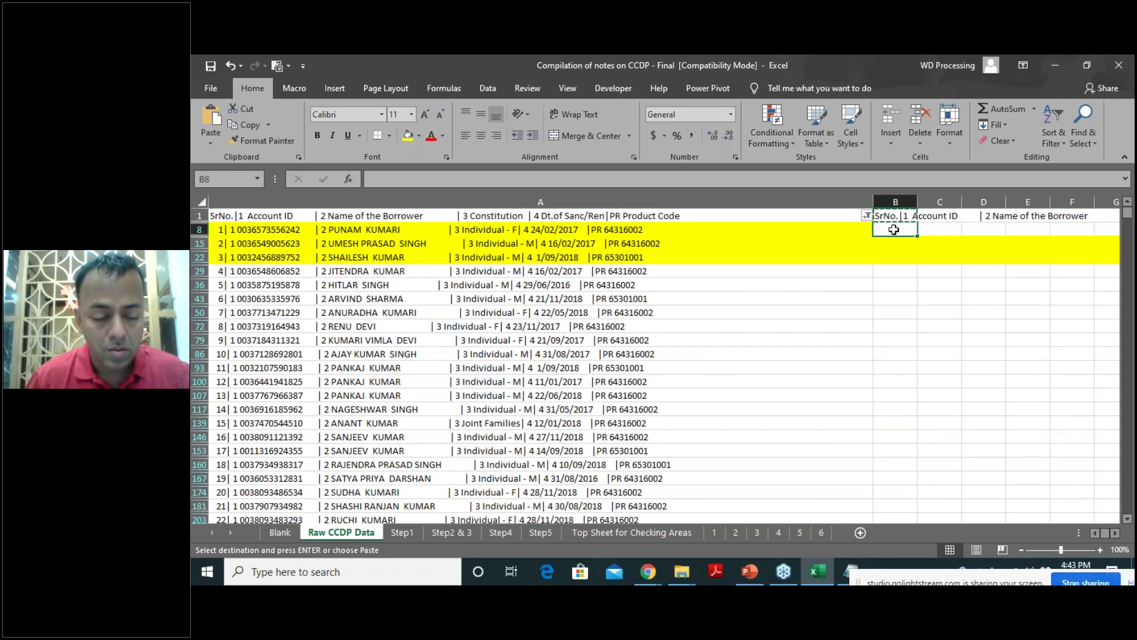
key("ctrl+shift+Down")
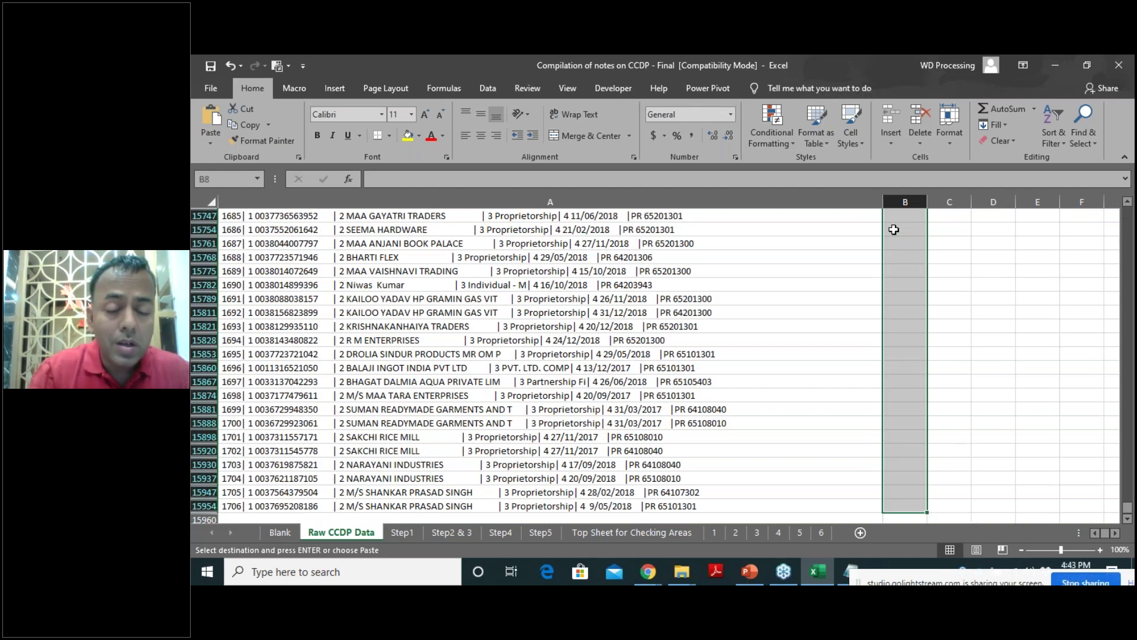
key("Escape")
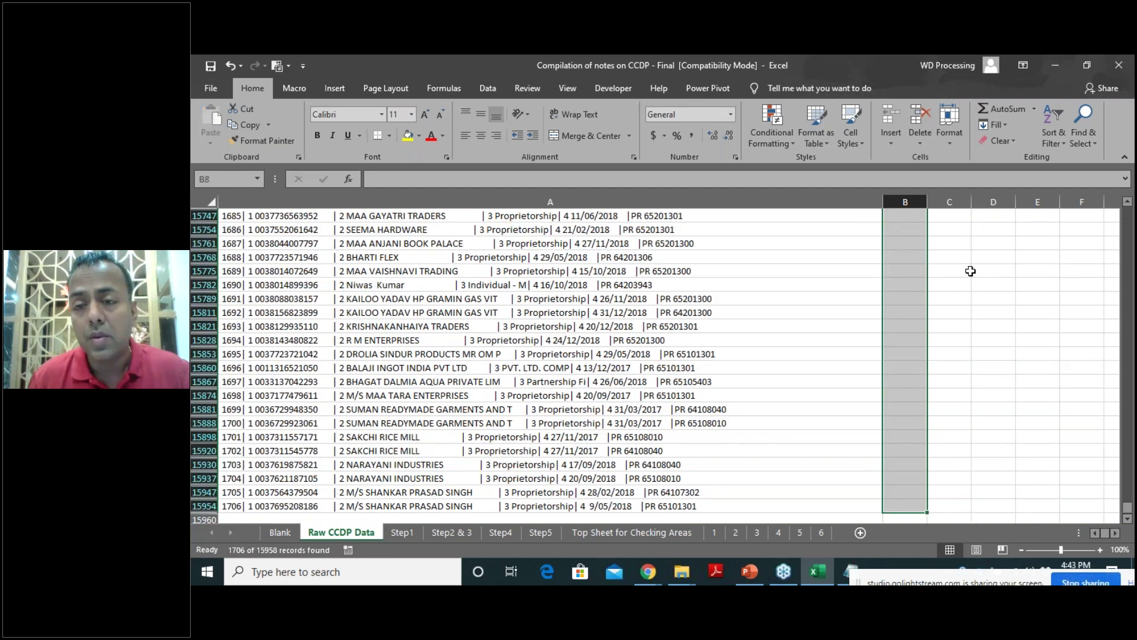
Paste B1's joining formula into B8 through the last data row of column B.
scroll(997, 277, "up", 3)
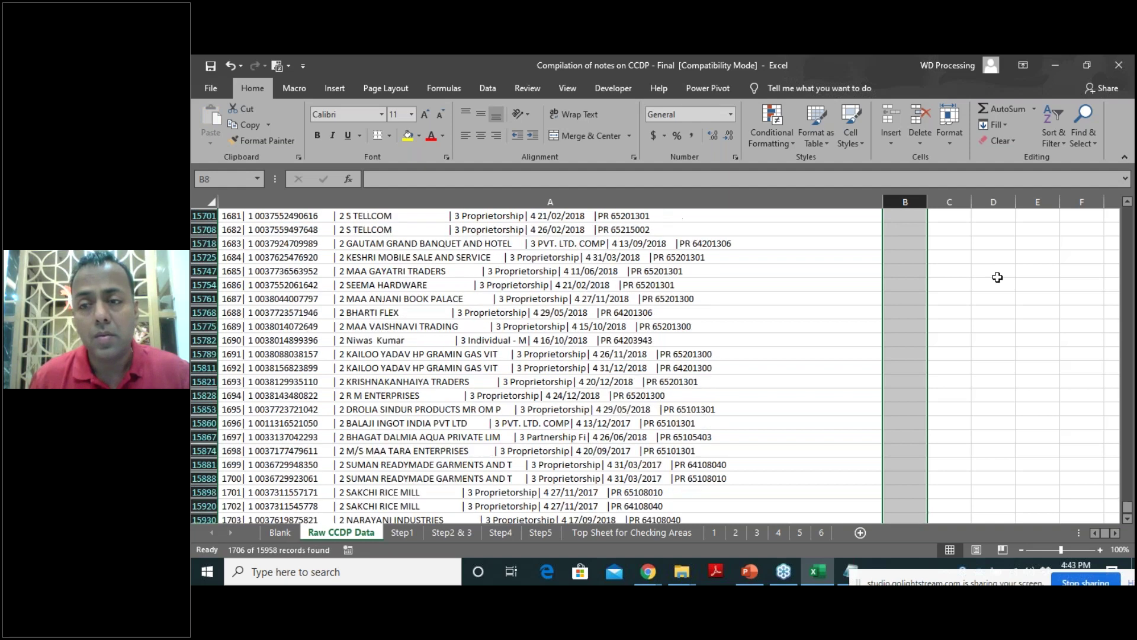
scroll(998, 277, "up", 6)
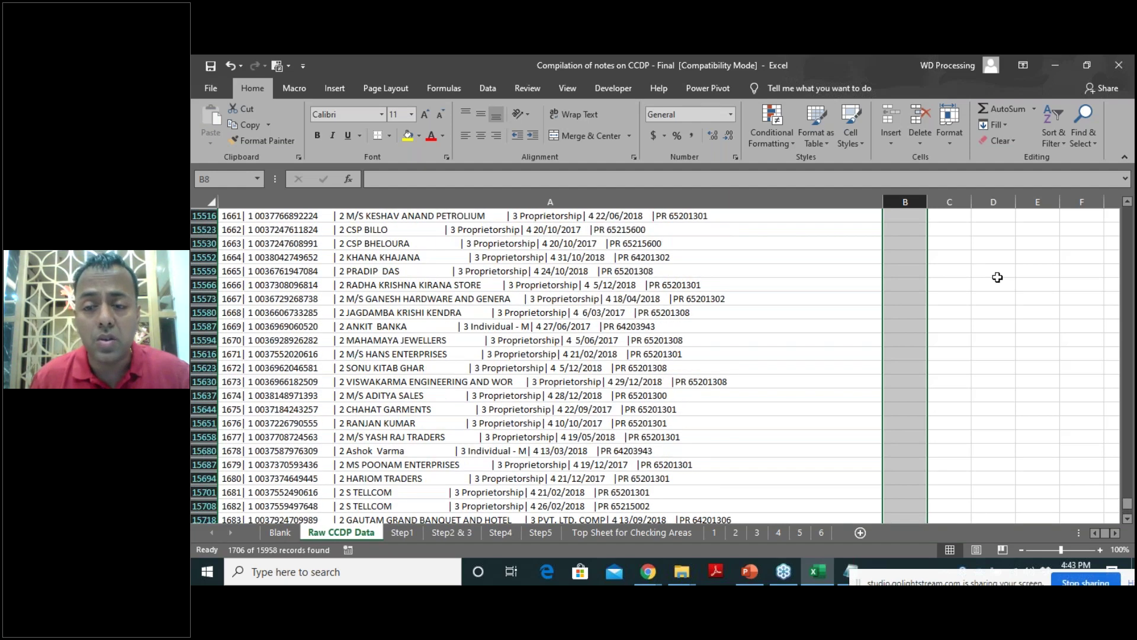
left_click(911, 410)
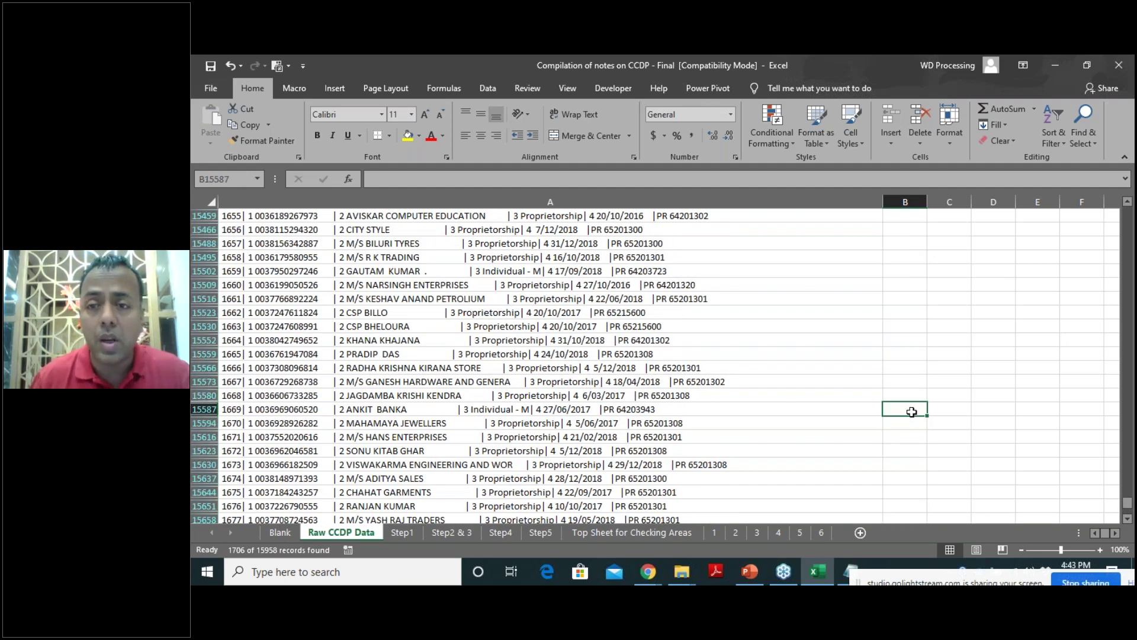
key("ctrl+Up")
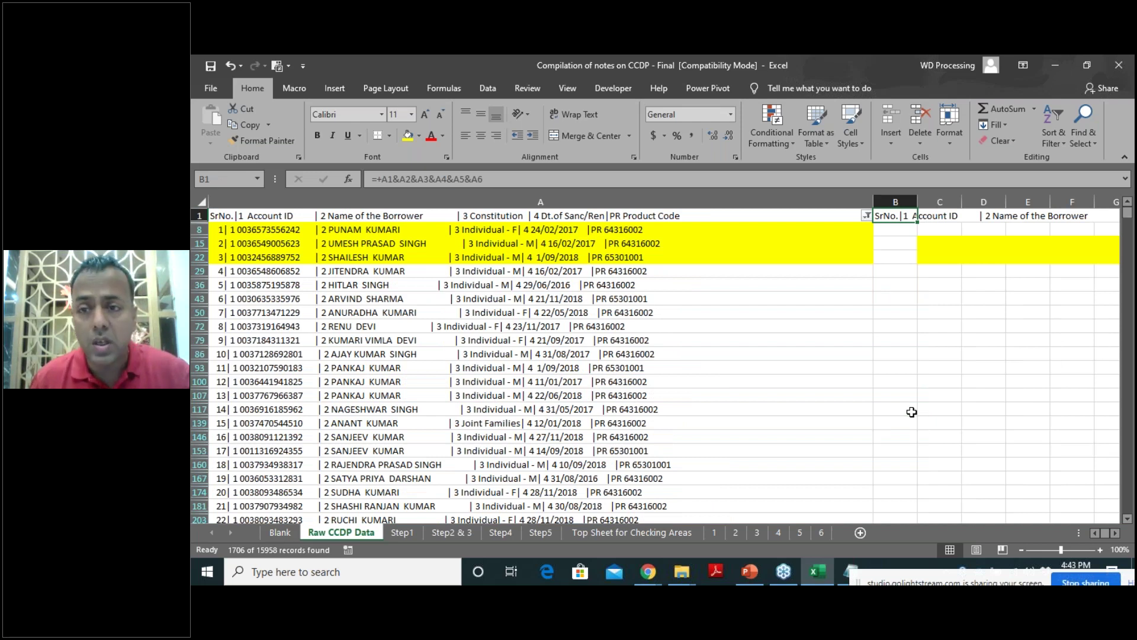
key("ctrl+c")
left_click(904, 229)
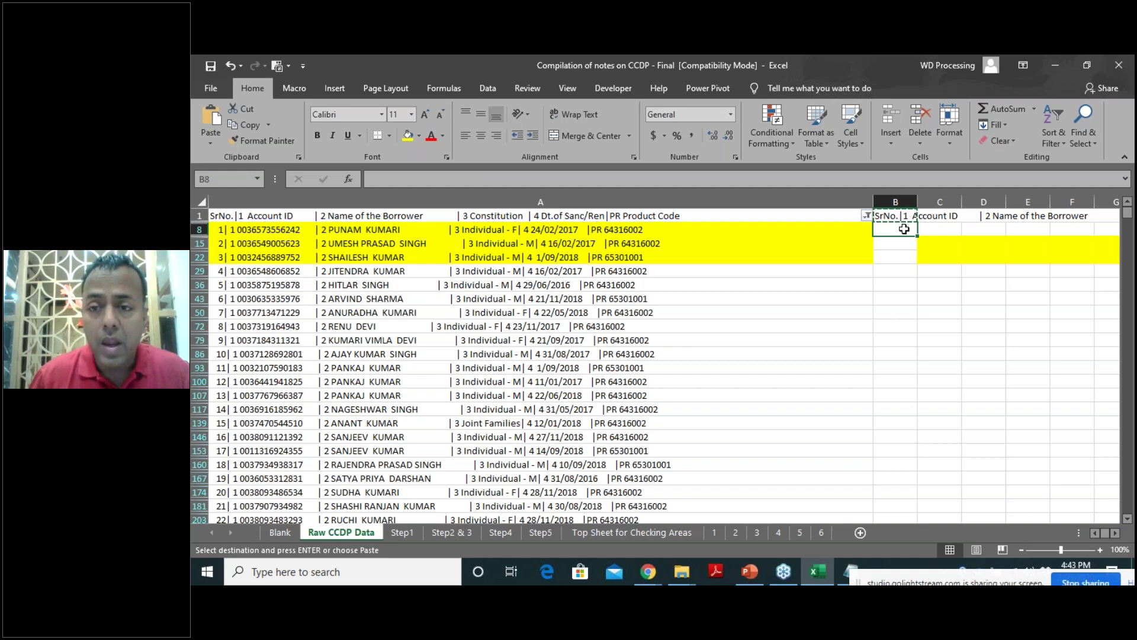
key("ctrl+shift+End")
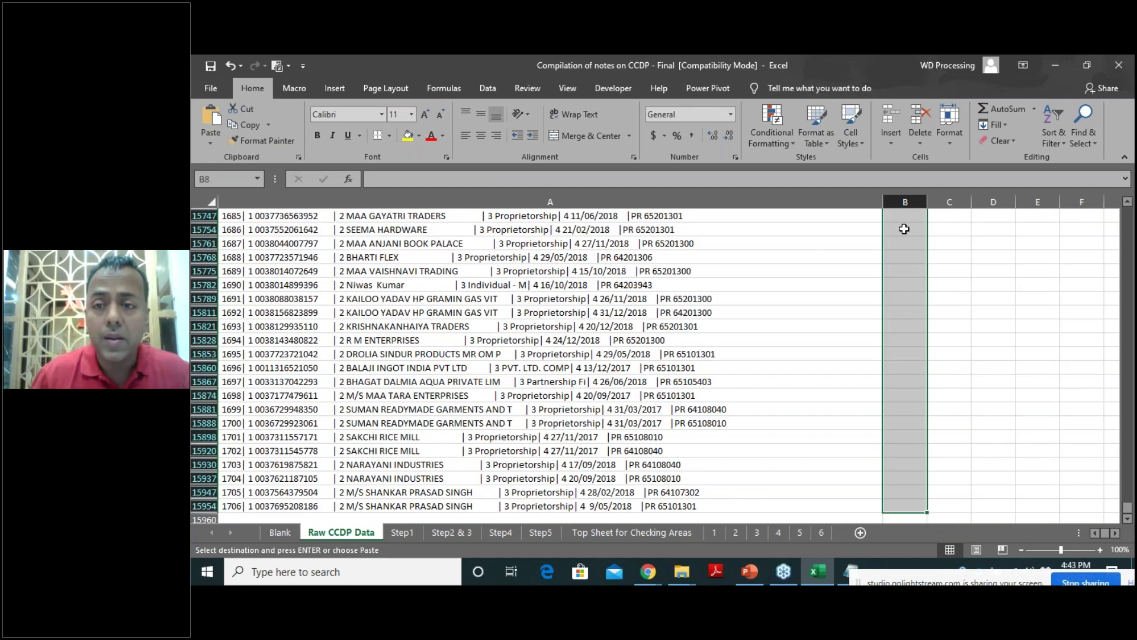
key("ctrl+v")
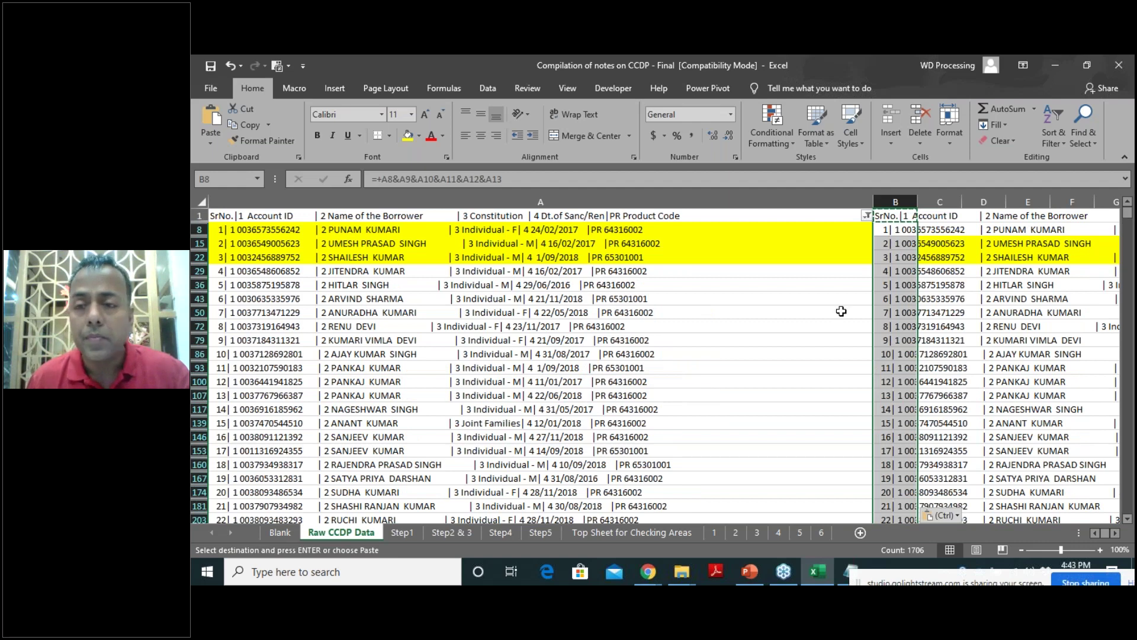
Check the first three records' formulas, e.g. =+A8&A9&A10&A11&A12&A13, then copy column B.
left_click(899, 235)
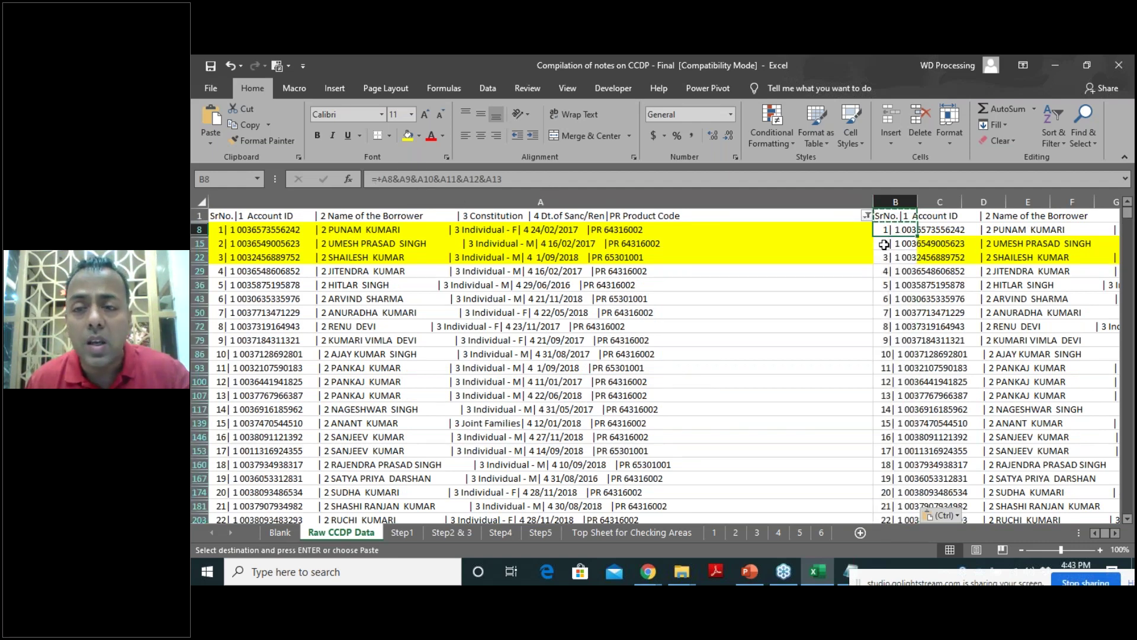
left_click(884, 244)
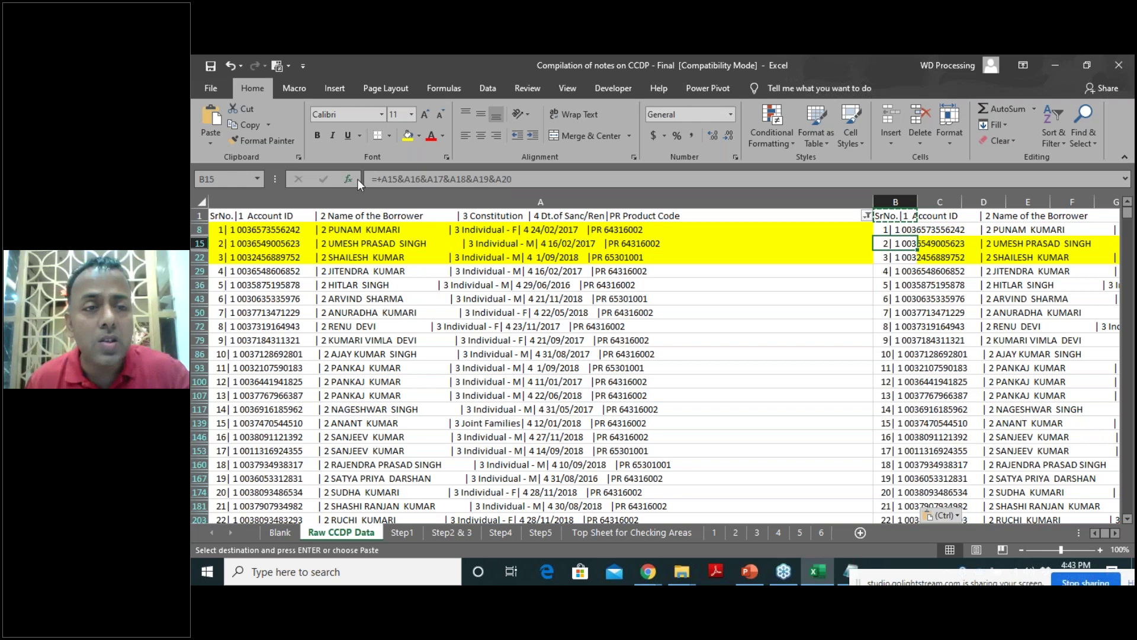
left_click(892, 258)
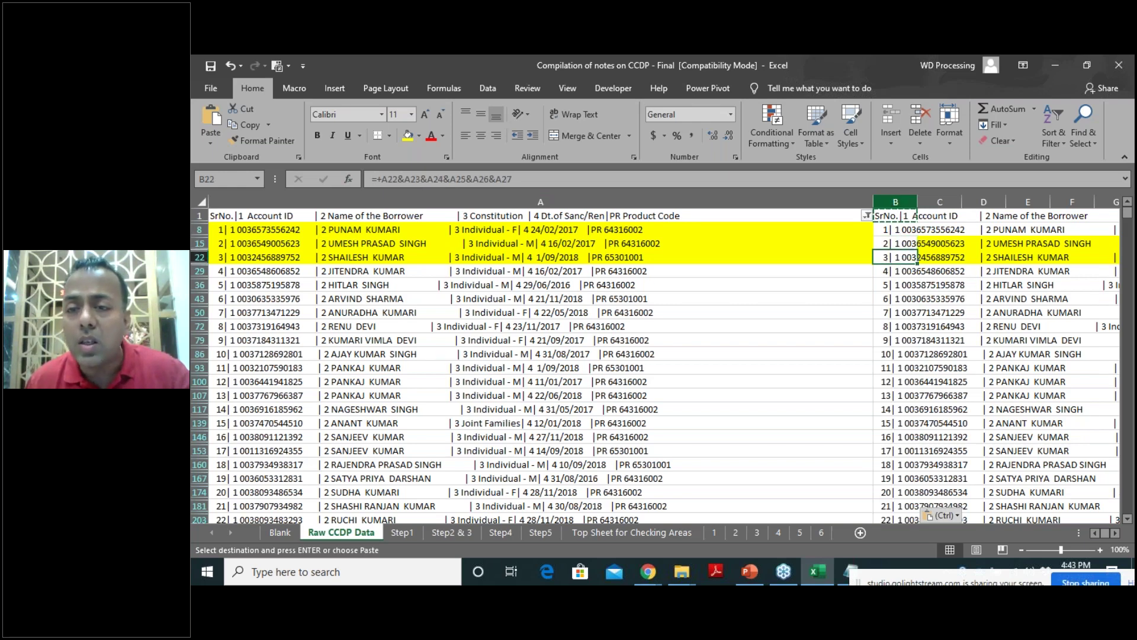
left_click(896, 202)
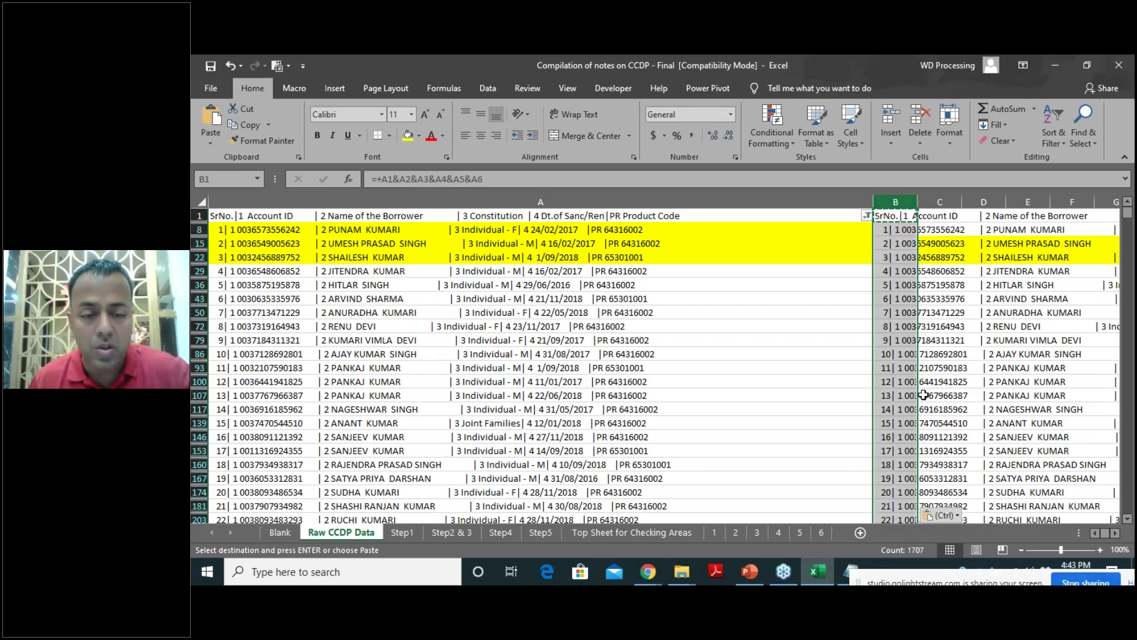
key("ctrl+c")
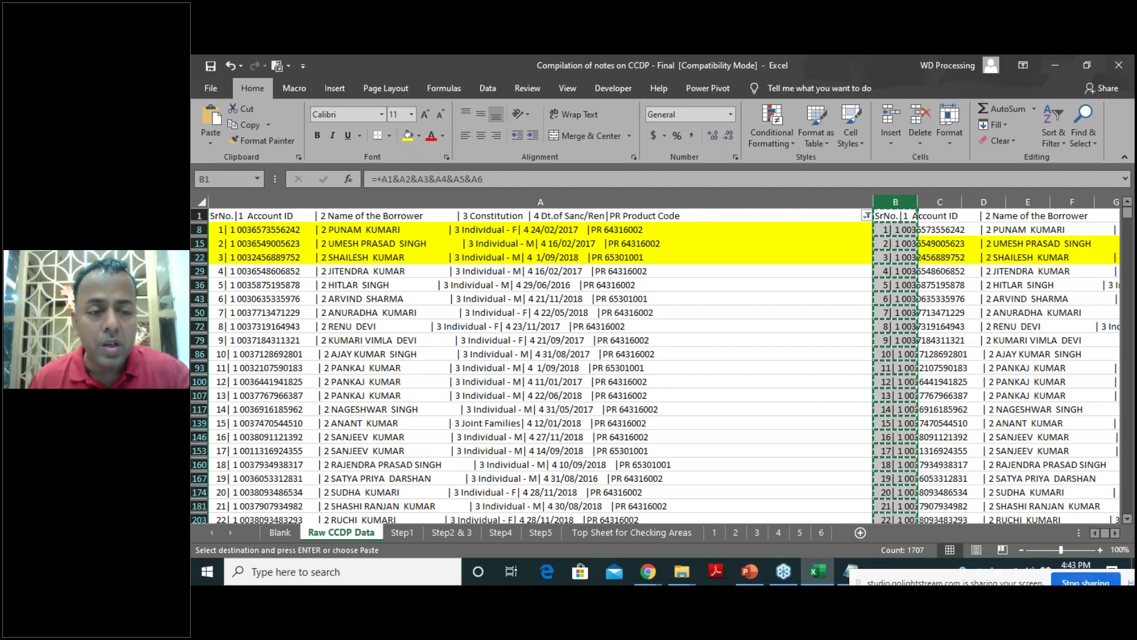
Insert a new worksheet and paste the copied records into column A as values.
right_click(402, 532)
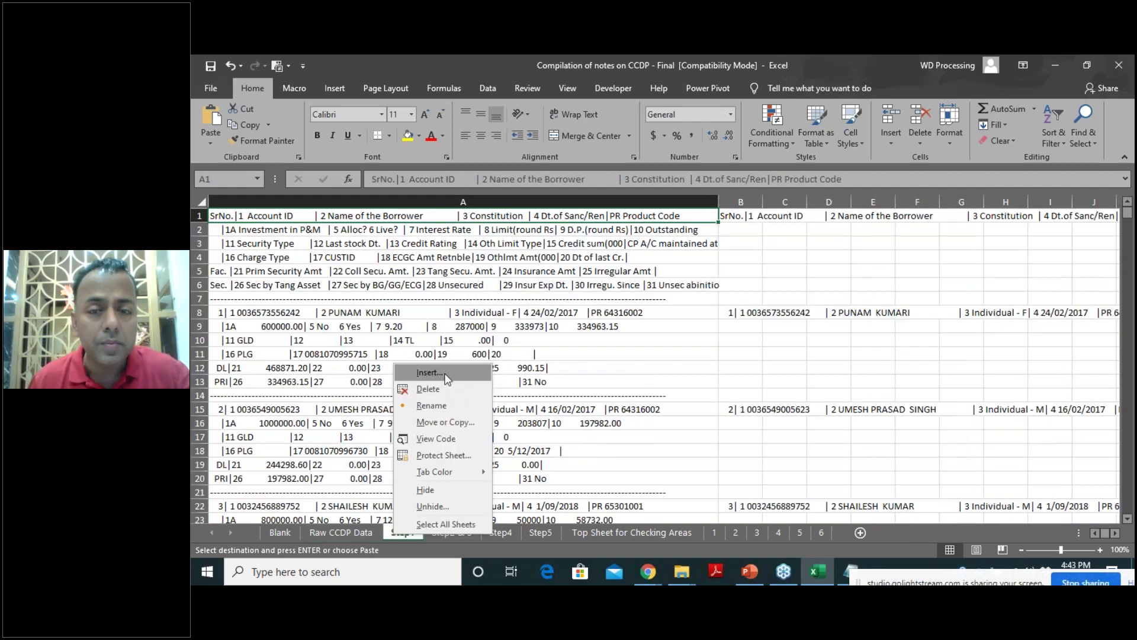
key("Escape")
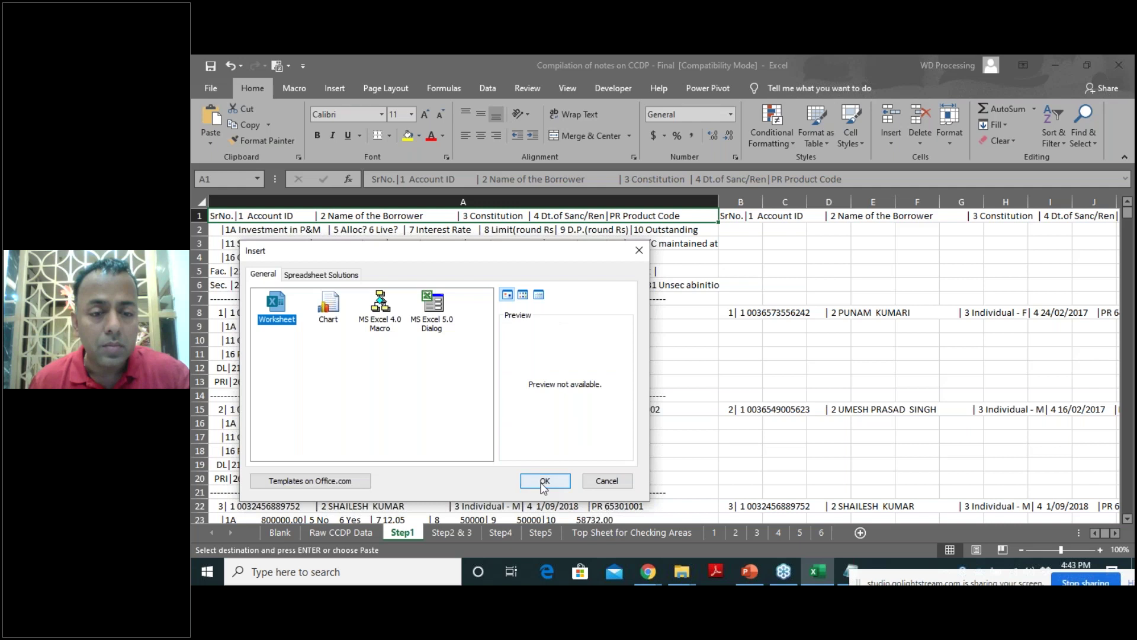
left_click(540, 477)
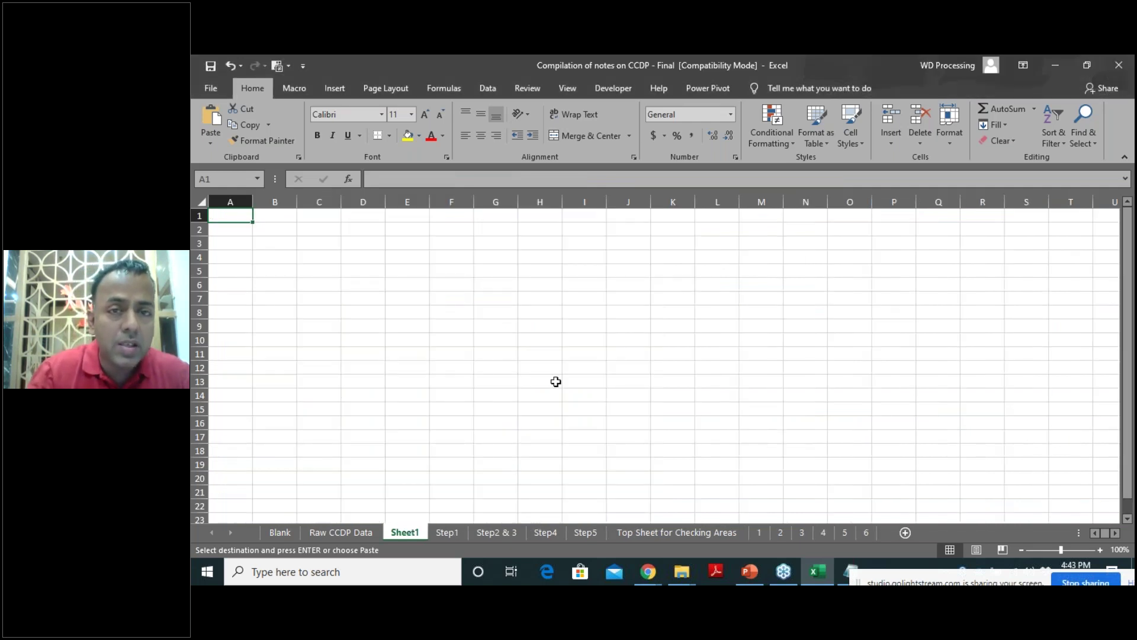
key("ctrl+alt+v")
left_click(783, 265)
left_click(931, 406)
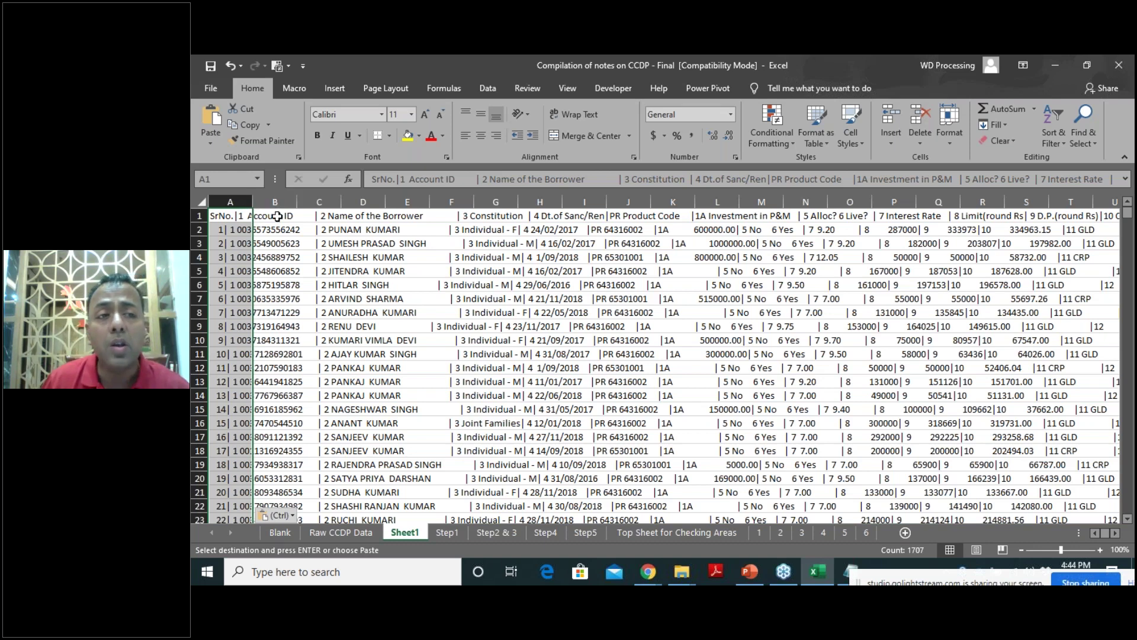
Review the header and first records, then select column A of the joined records.
left_click(277, 217)
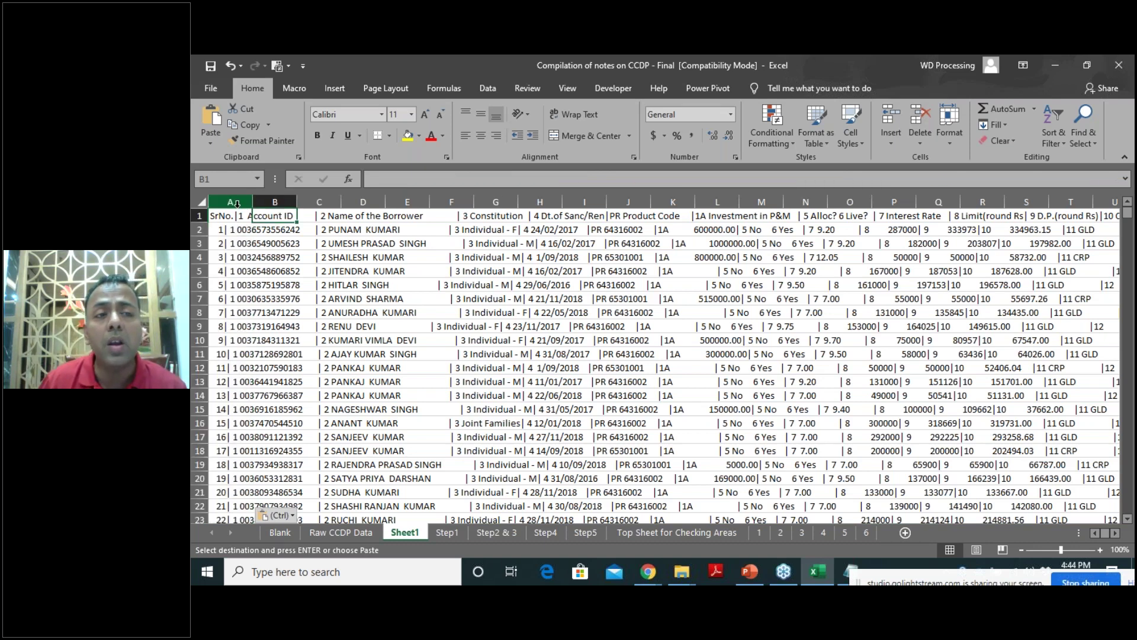
left_click(236, 203)
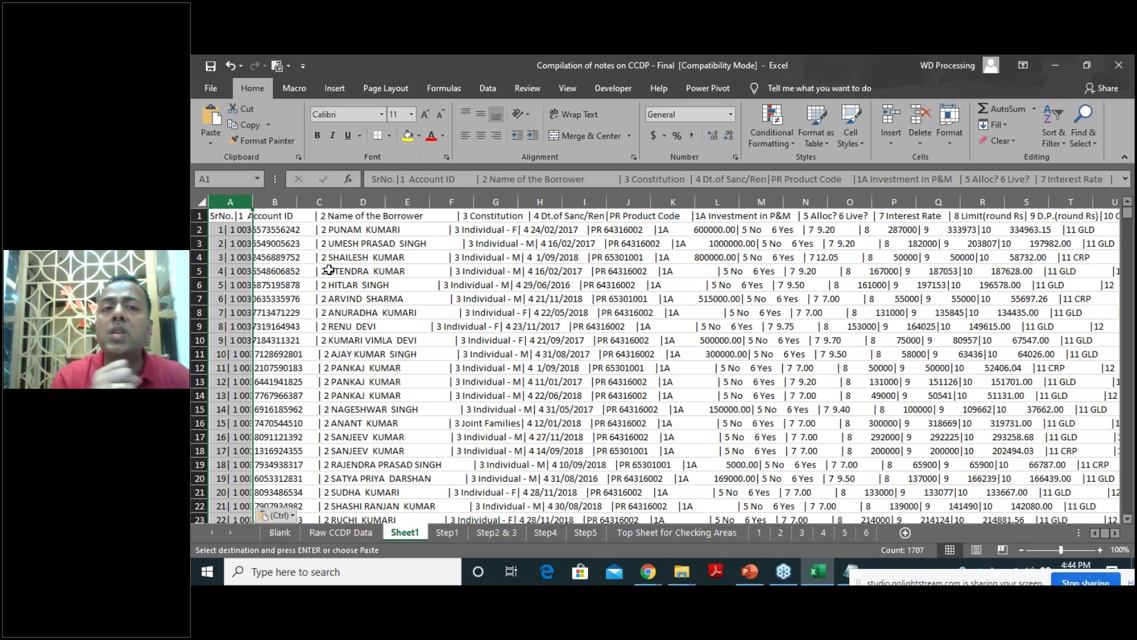
left_click(202, 230)
left_click(201, 217)
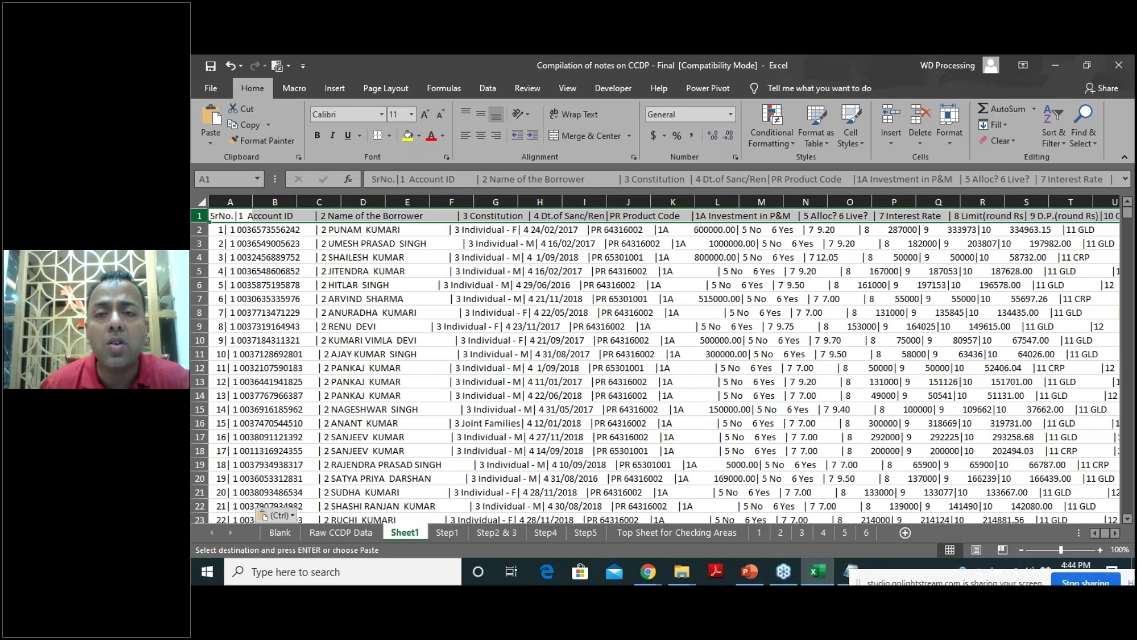
left_click(200, 244)
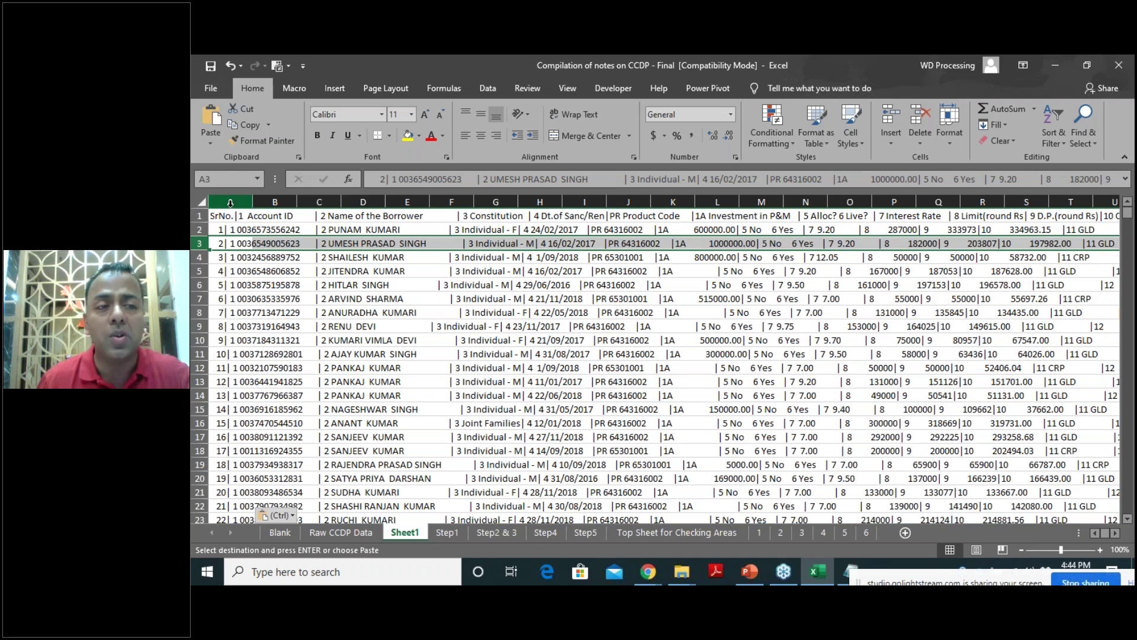
left_click(230, 203)
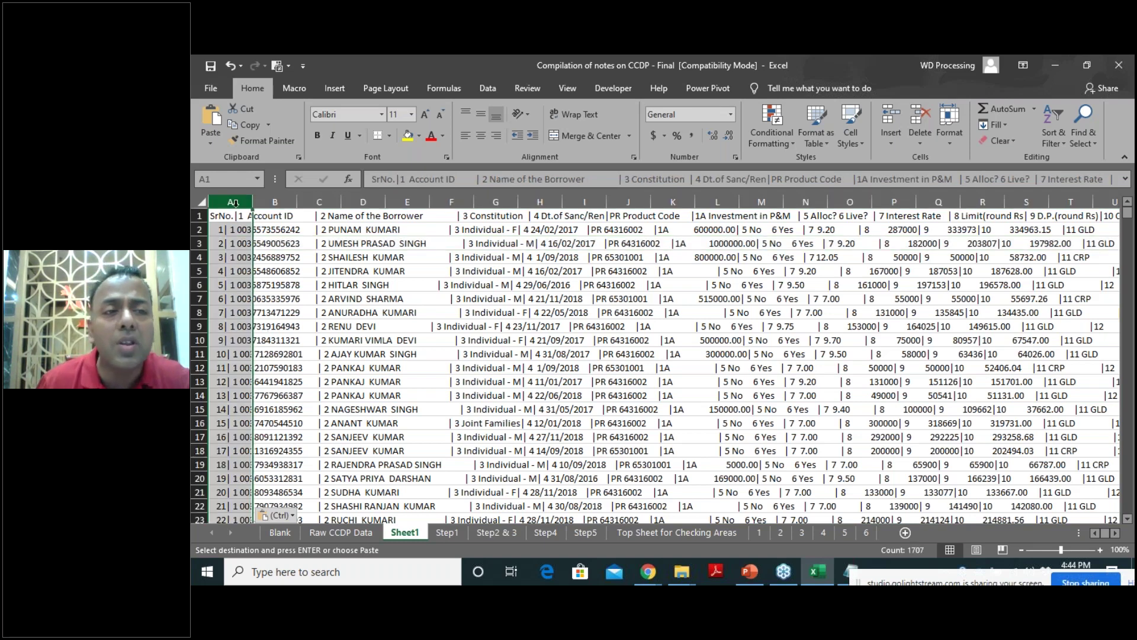
Run Text to Columns on column A as Delimited, with Tab unticked and '|' as Other.
left_click(492, 90)
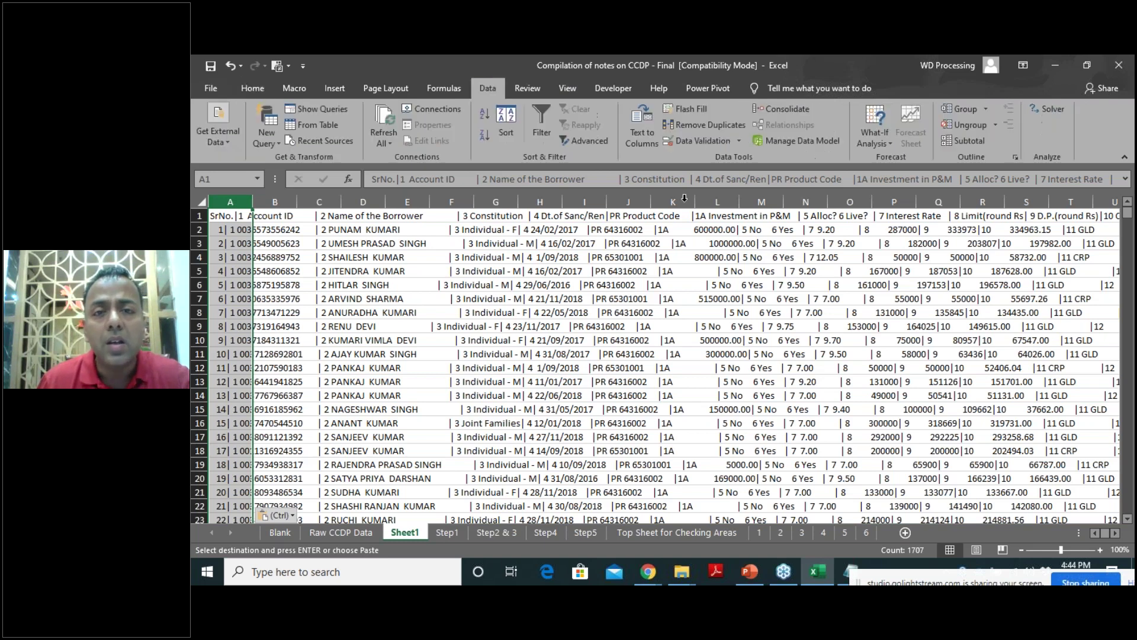
left_click(636, 137)
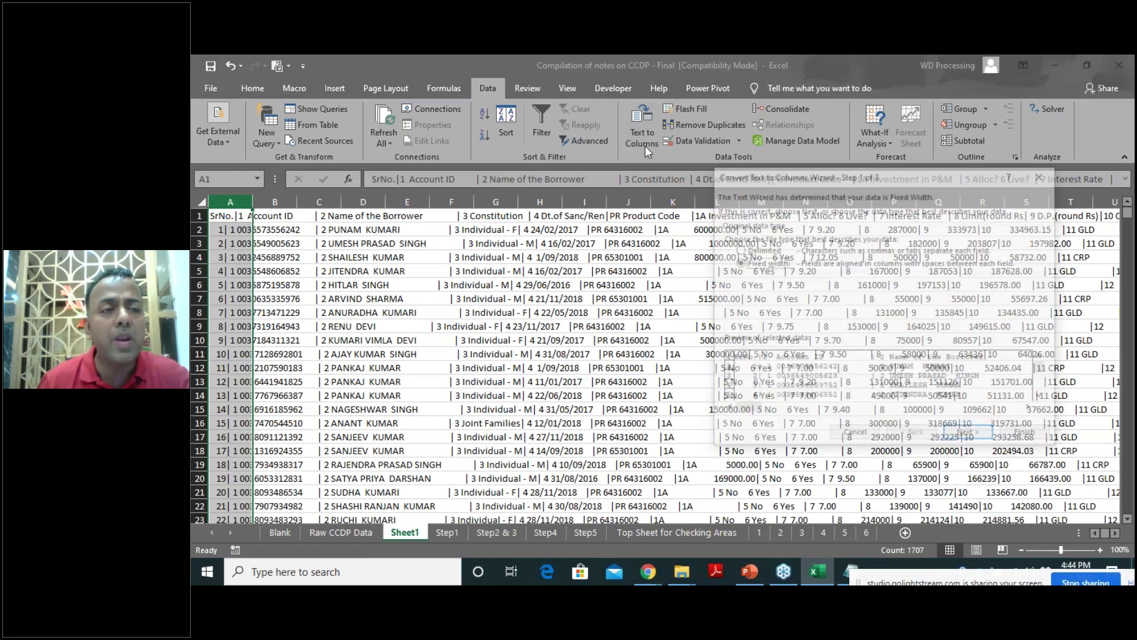
left_click(752, 253)
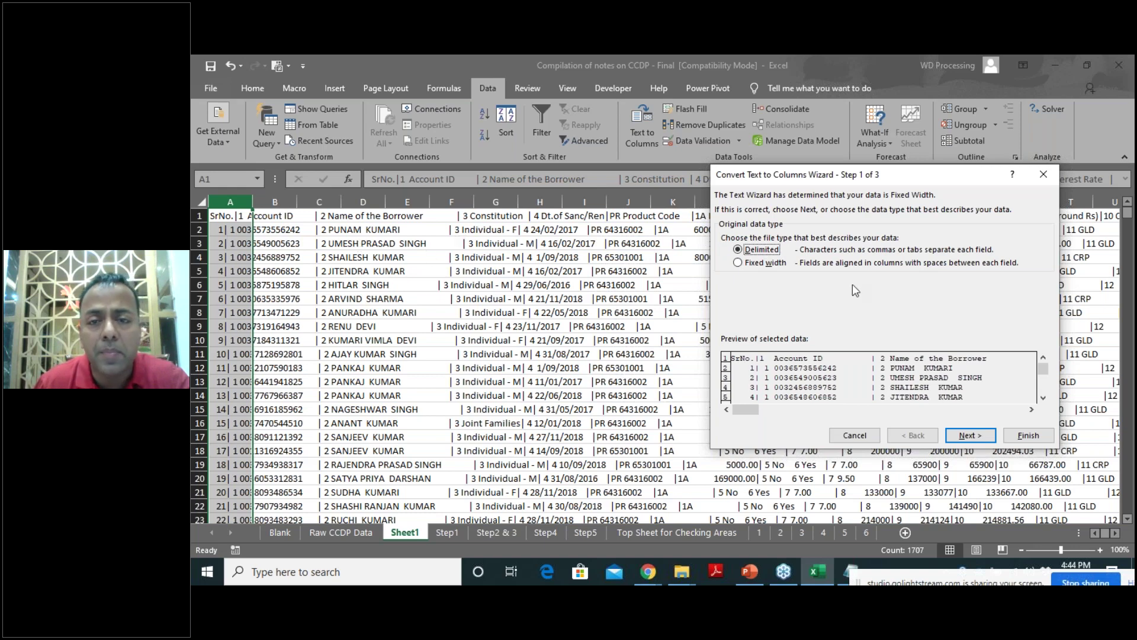
left_click(970, 436)
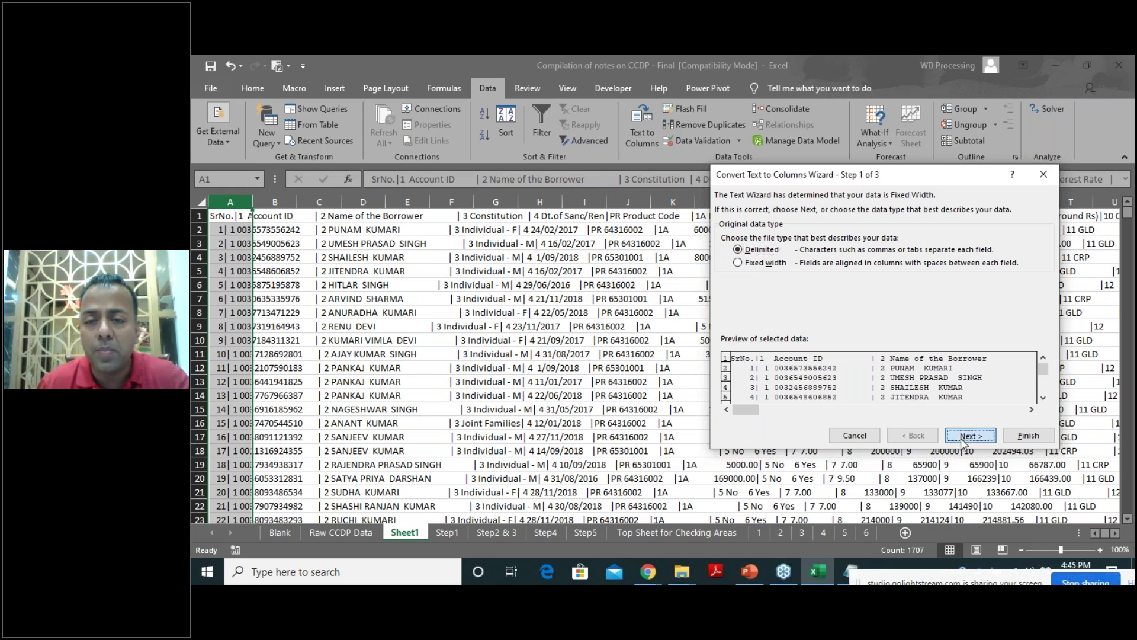
left_click(726, 235)
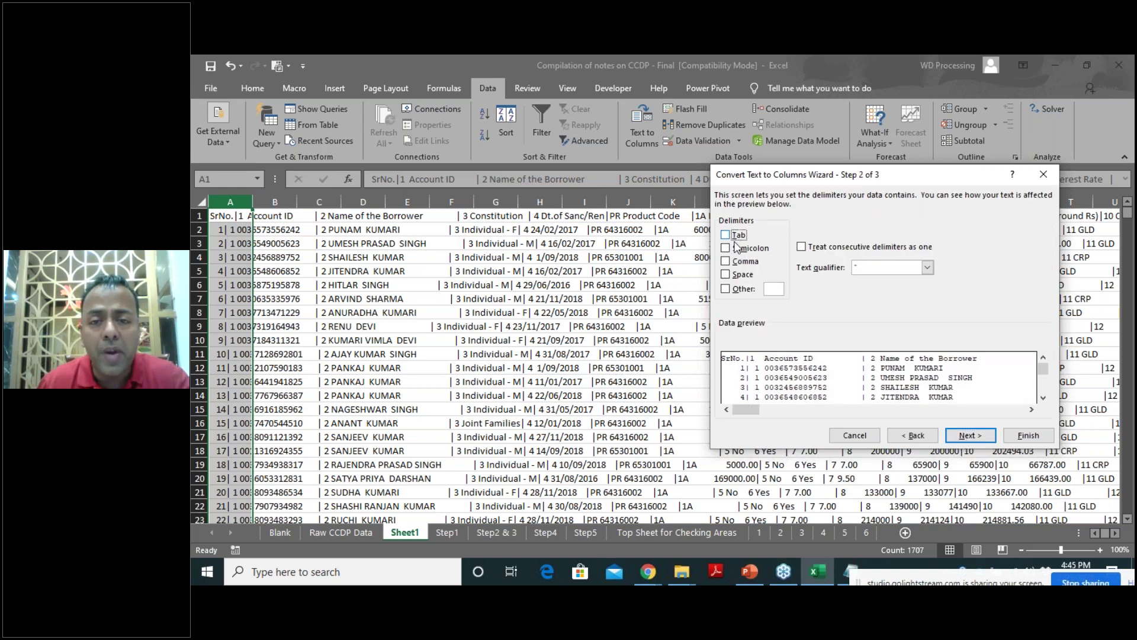
left_click(770, 289)
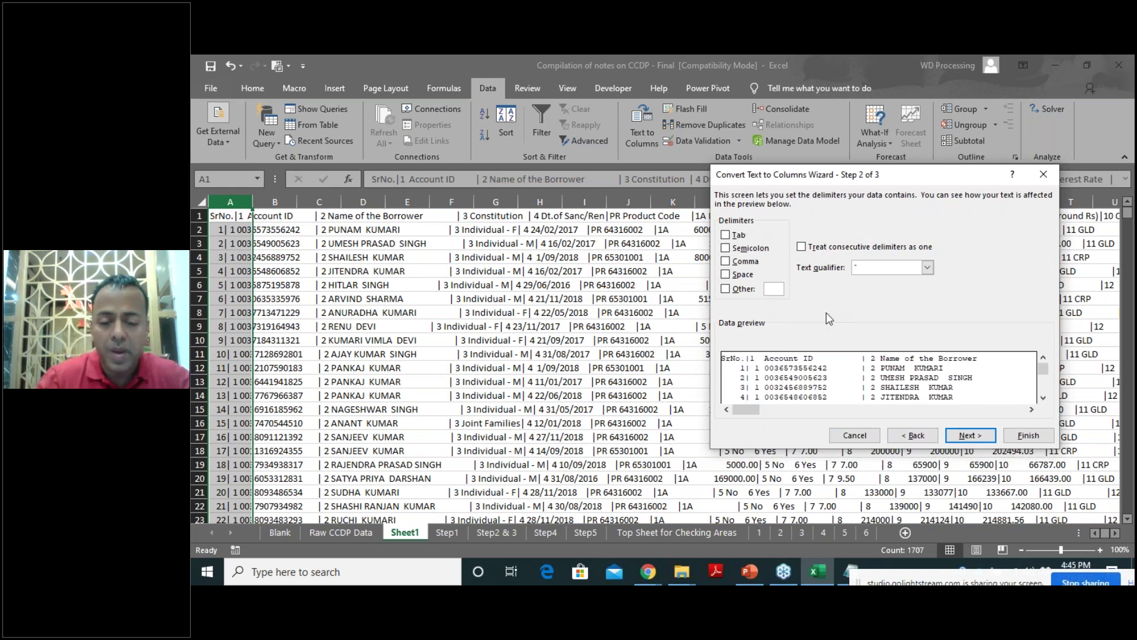
type("|")
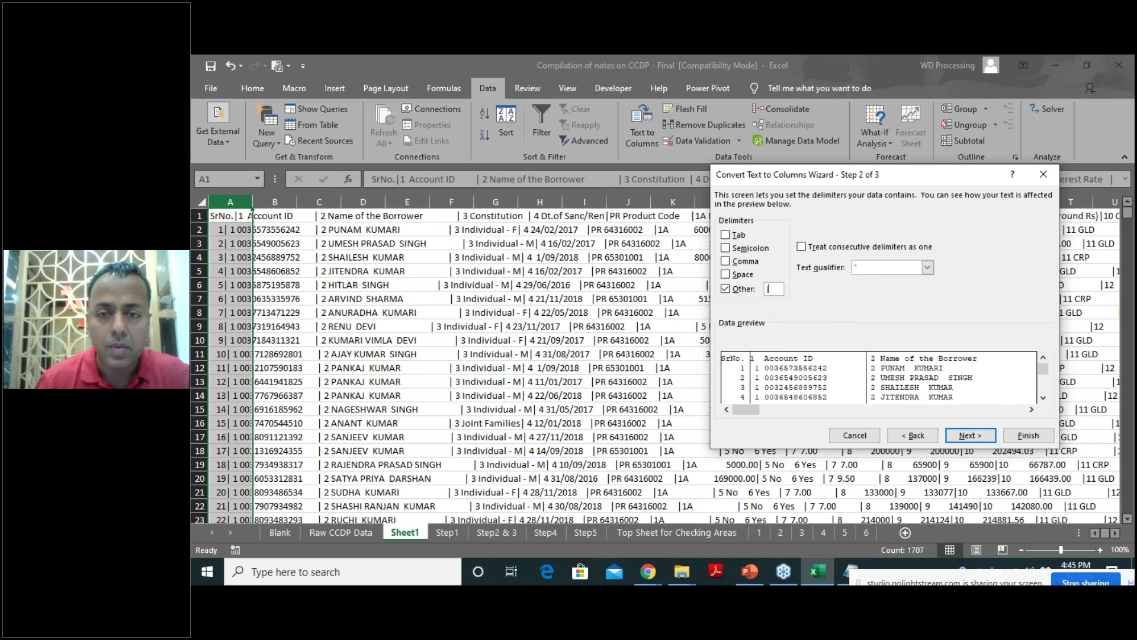
left_click(960, 437)
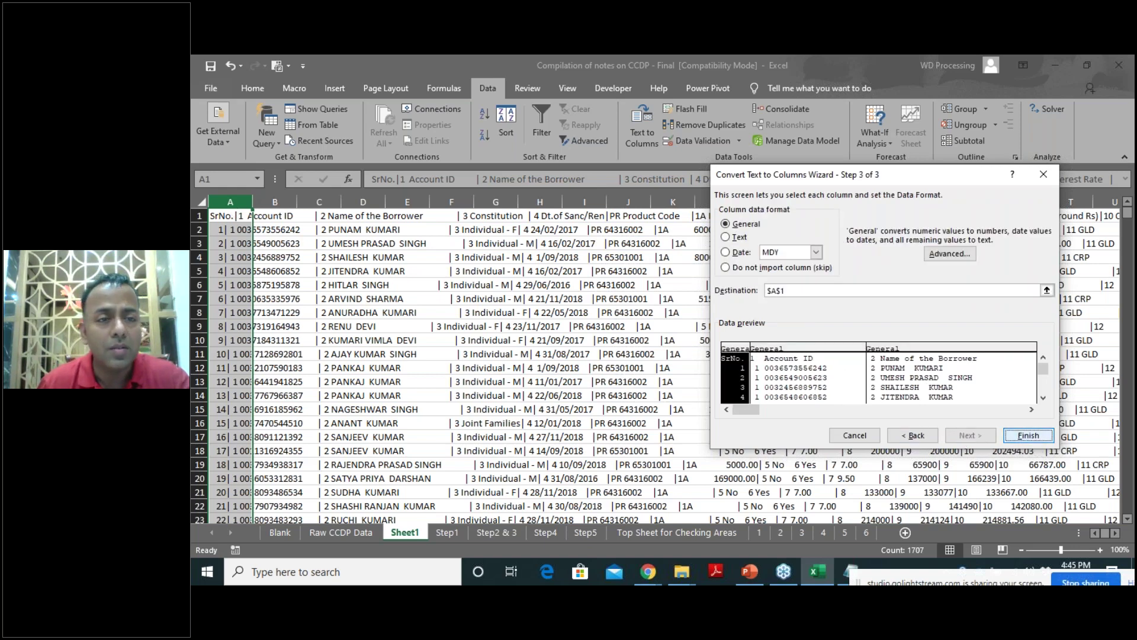
left_click(1028, 435)
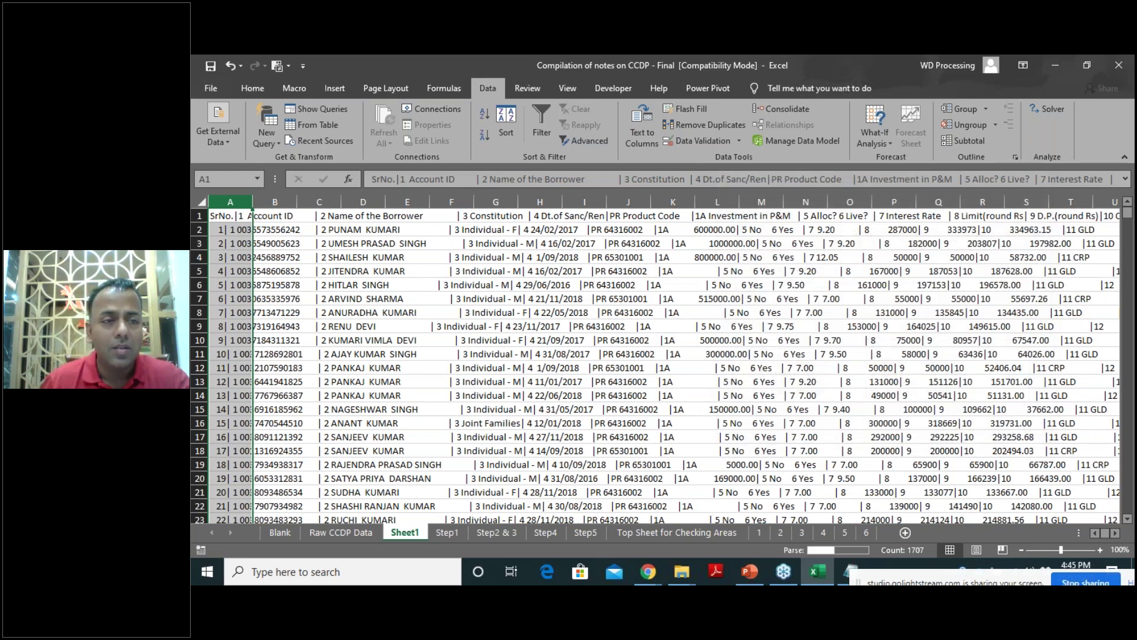
Autofit all of Sheet1's columns and select the whole Dt.of Sanc/Ren column.
left_click(200, 201)
double_click(253, 201)
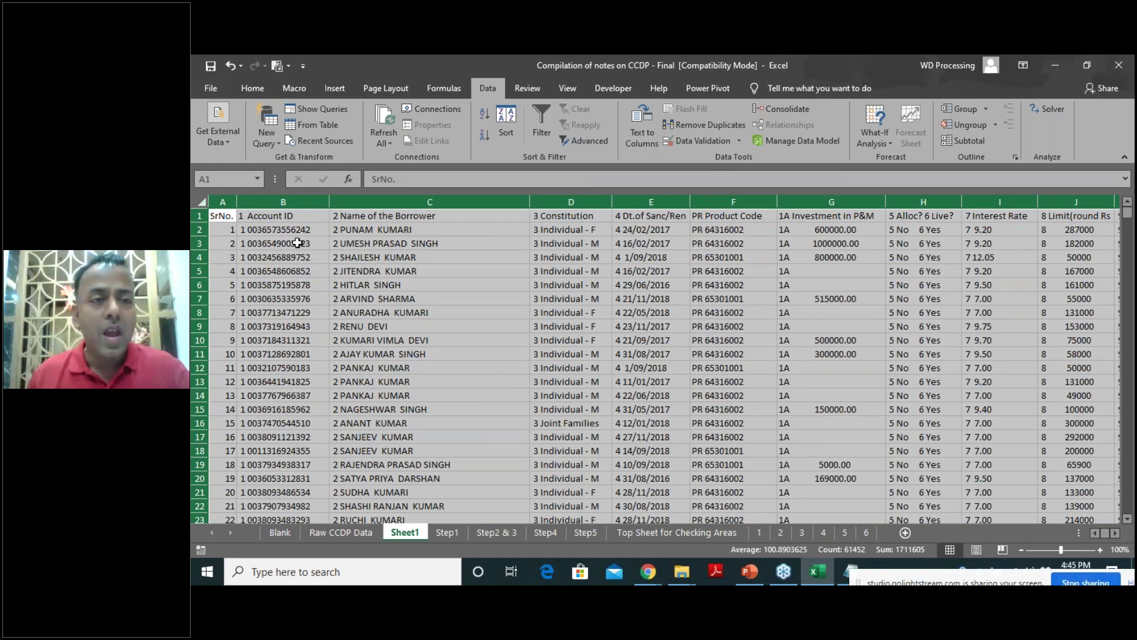
left_click(379, 217)
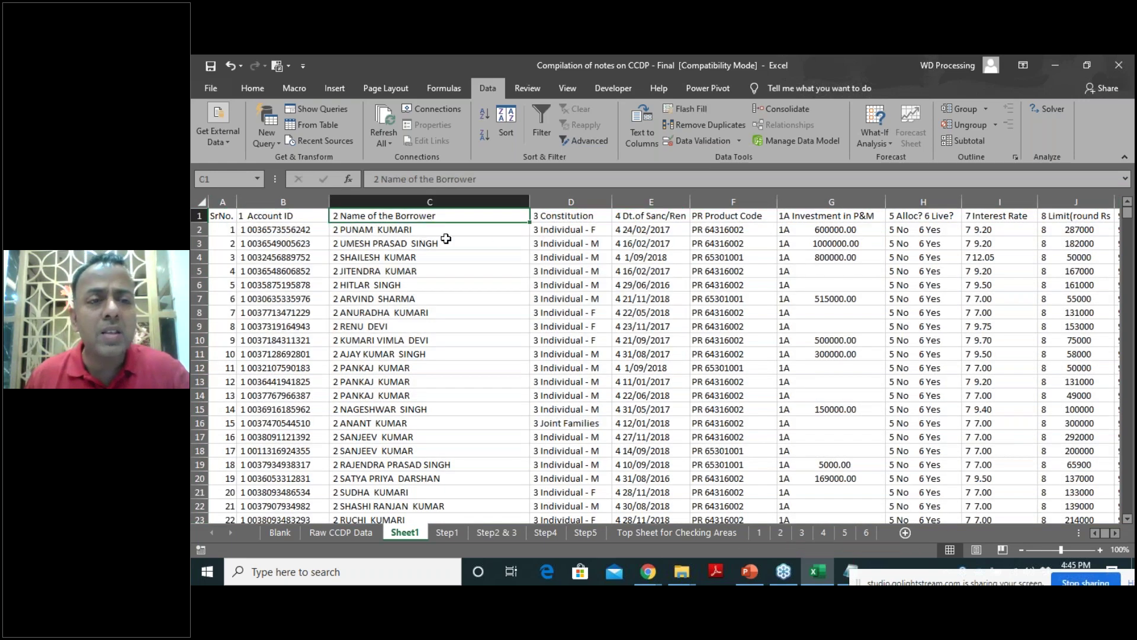
left_click(579, 218)
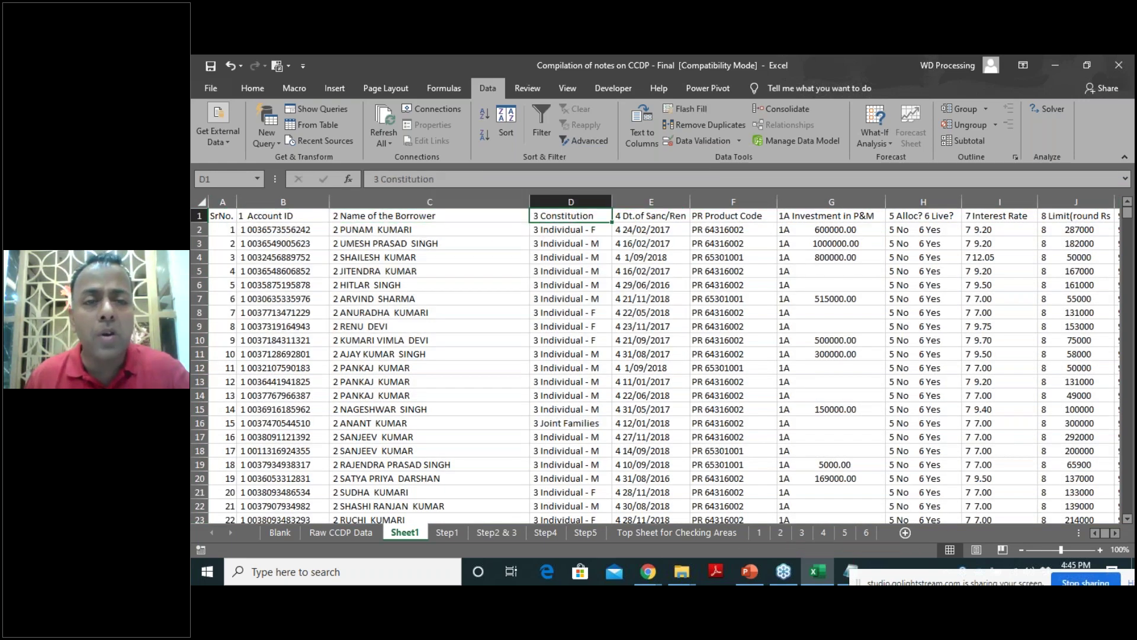
left_click(645, 221)
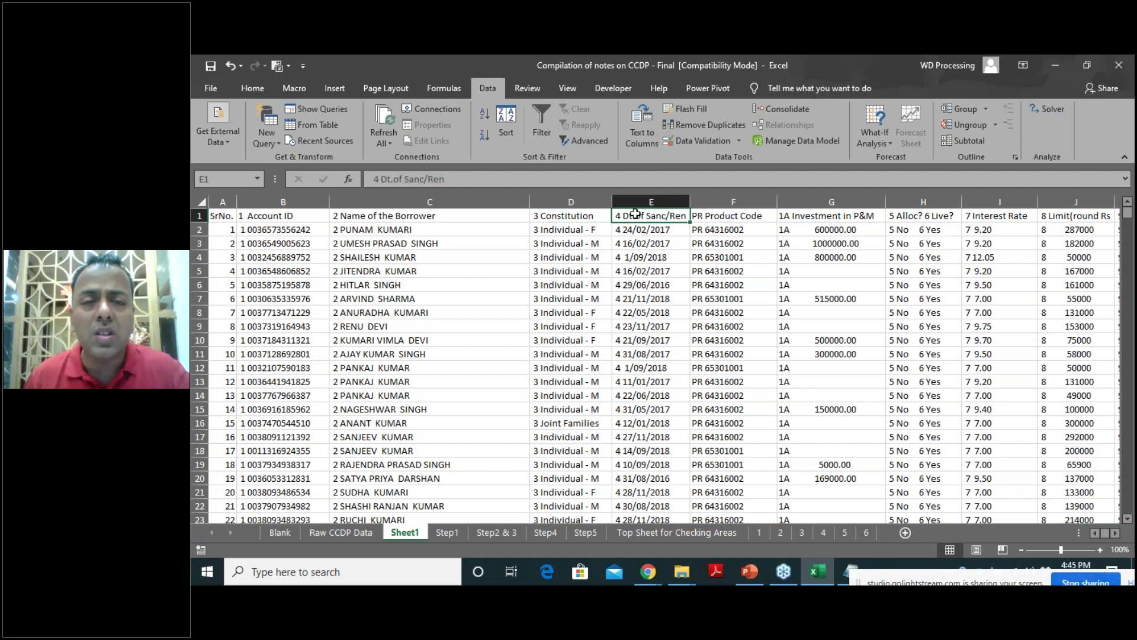
key("ctrl+shift+Down")
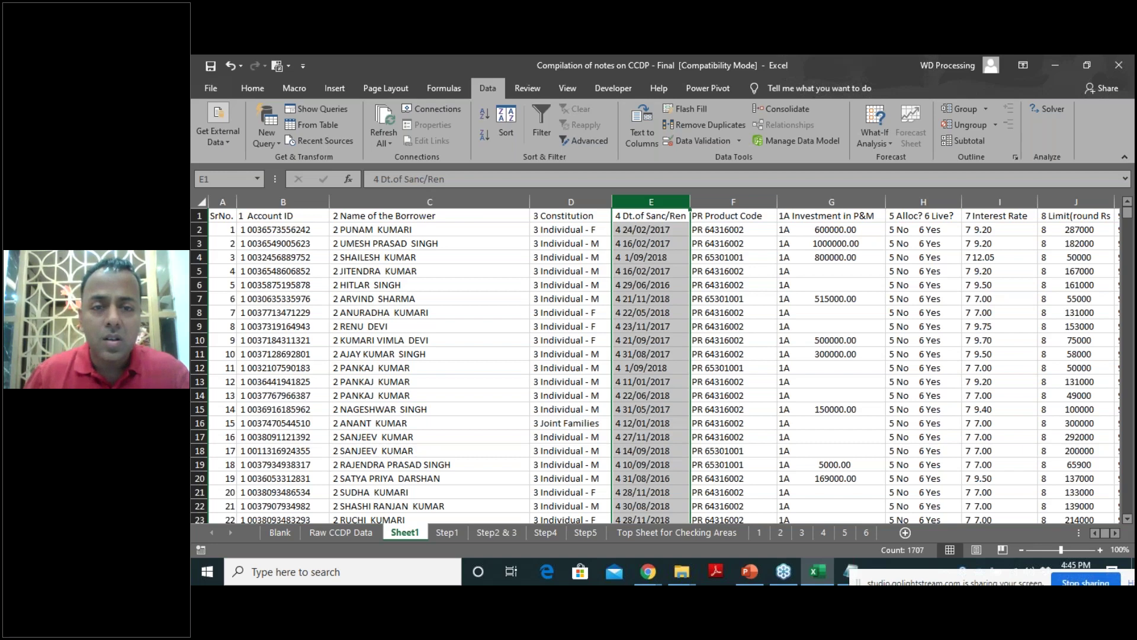
Replace All in the Dt.of Sanc/Ren column, making 1725 replacements to leave plain dates.
key("ctrl+h")
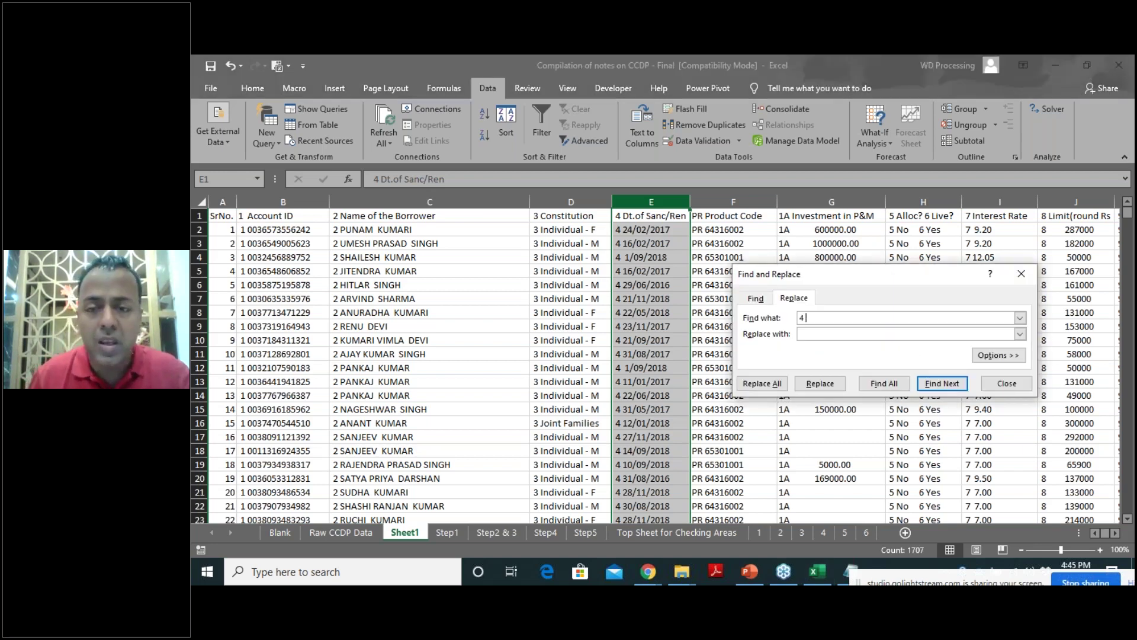
left_click(762, 389)
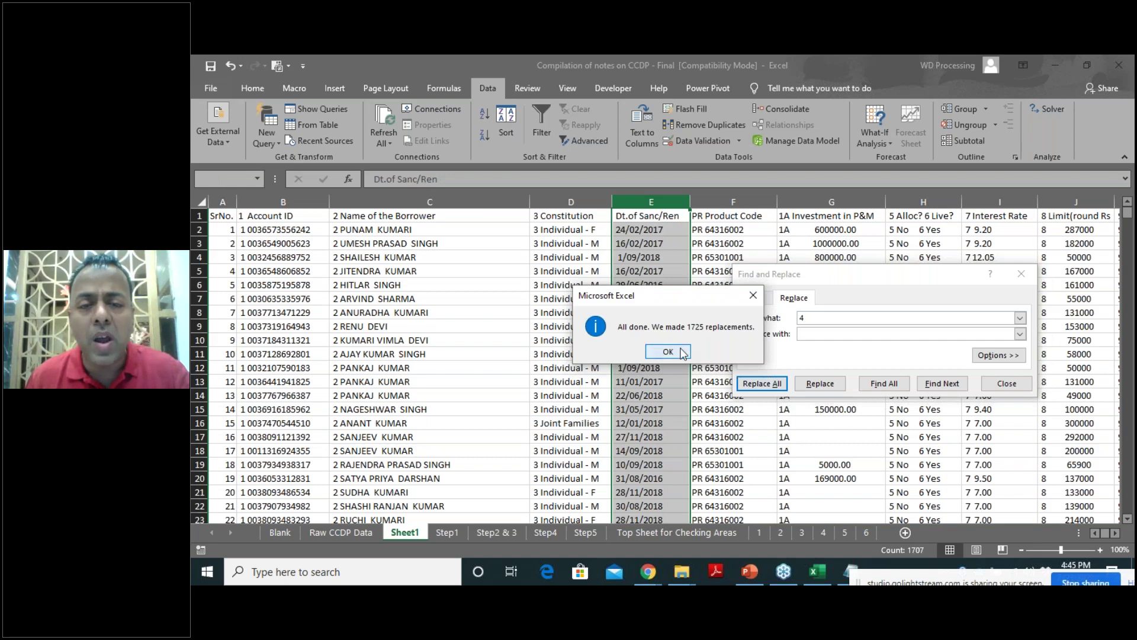
left_click(681, 352)
left_click(1007, 384)
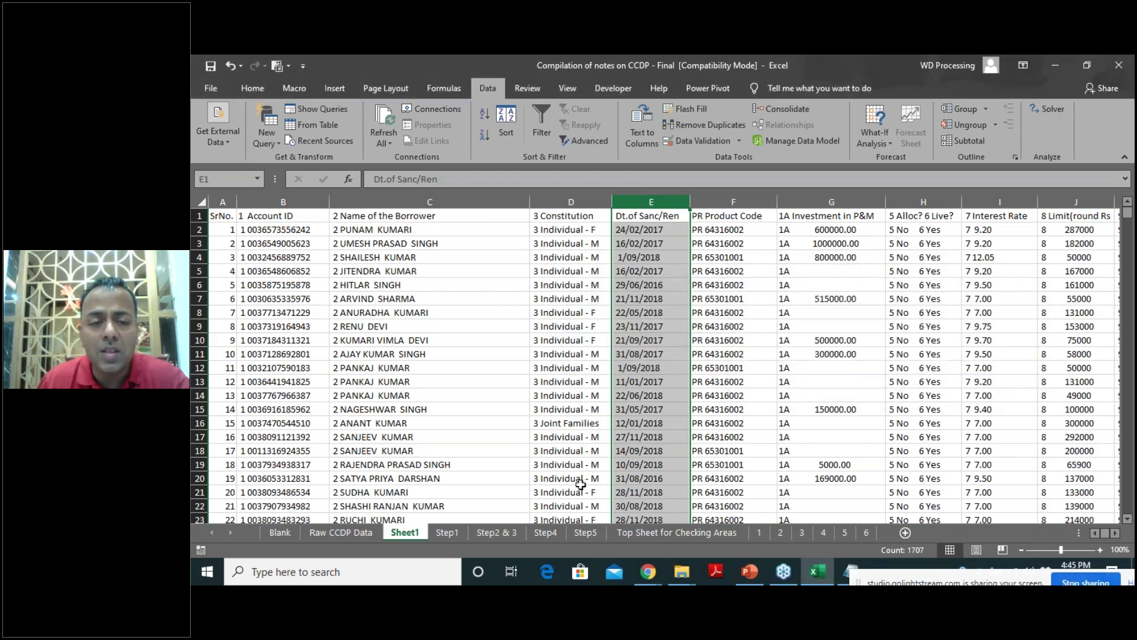
Make Sheet1's header row bold.
left_click(200, 216)
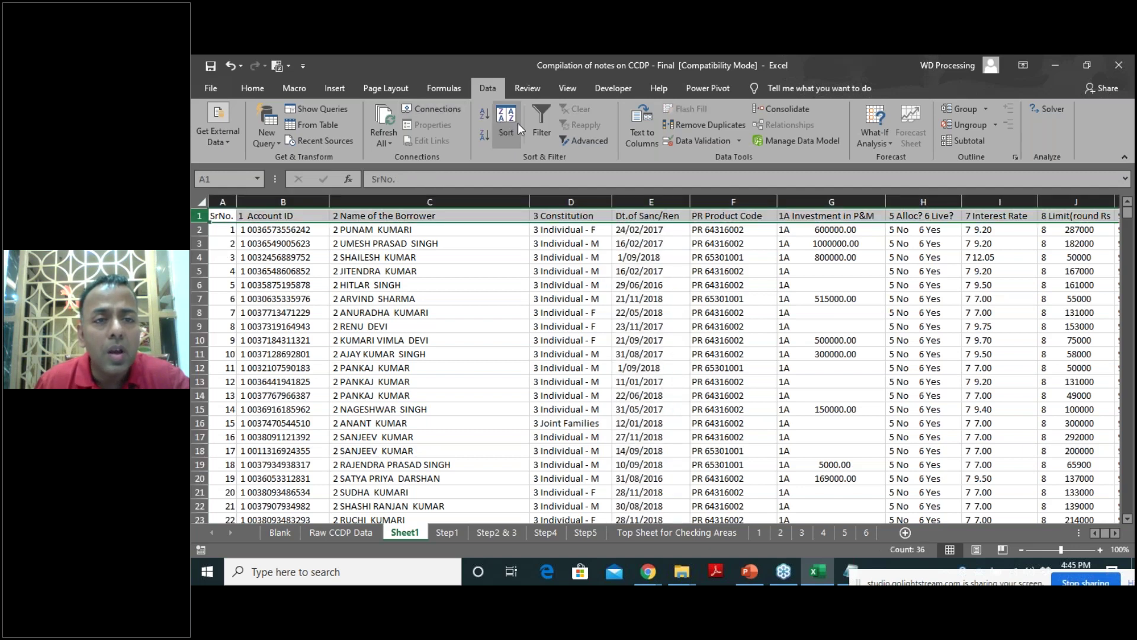
left_click(252, 88)
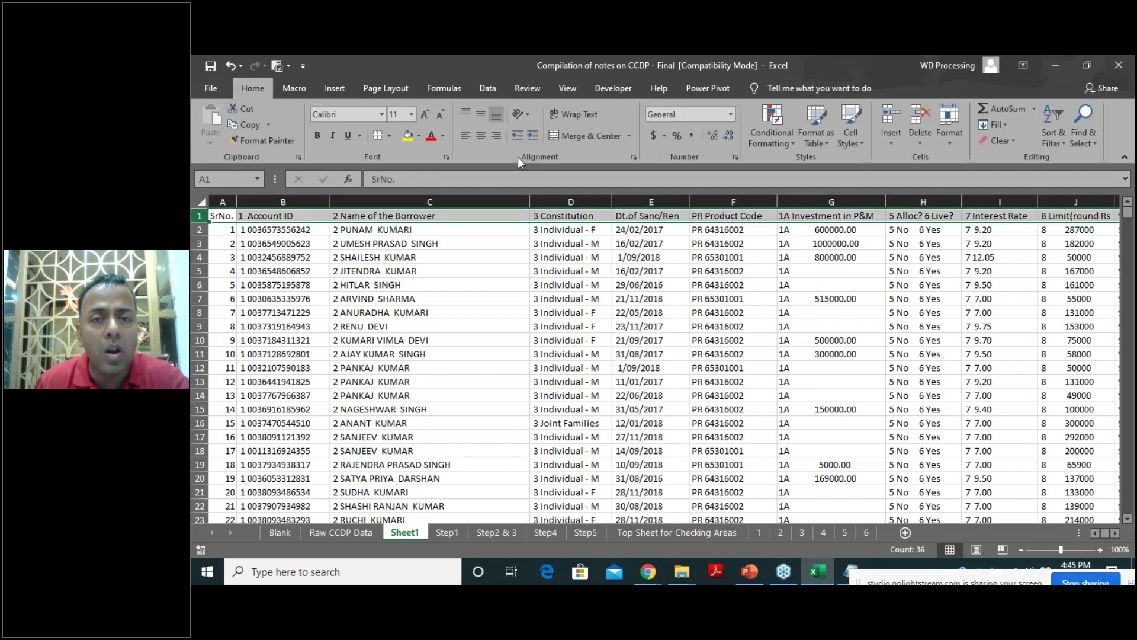
left_click(318, 137)
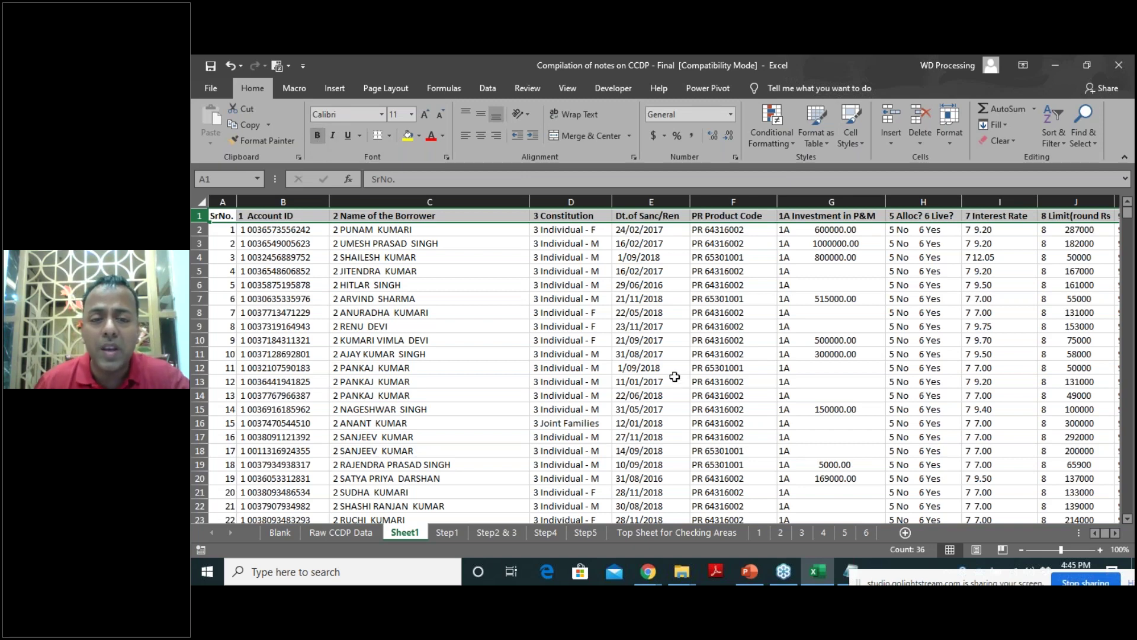
Check the Step1 and Sheet1 sheets, then return to Step5 and select I2's DP vs Limit formula.
left_click(583, 535)
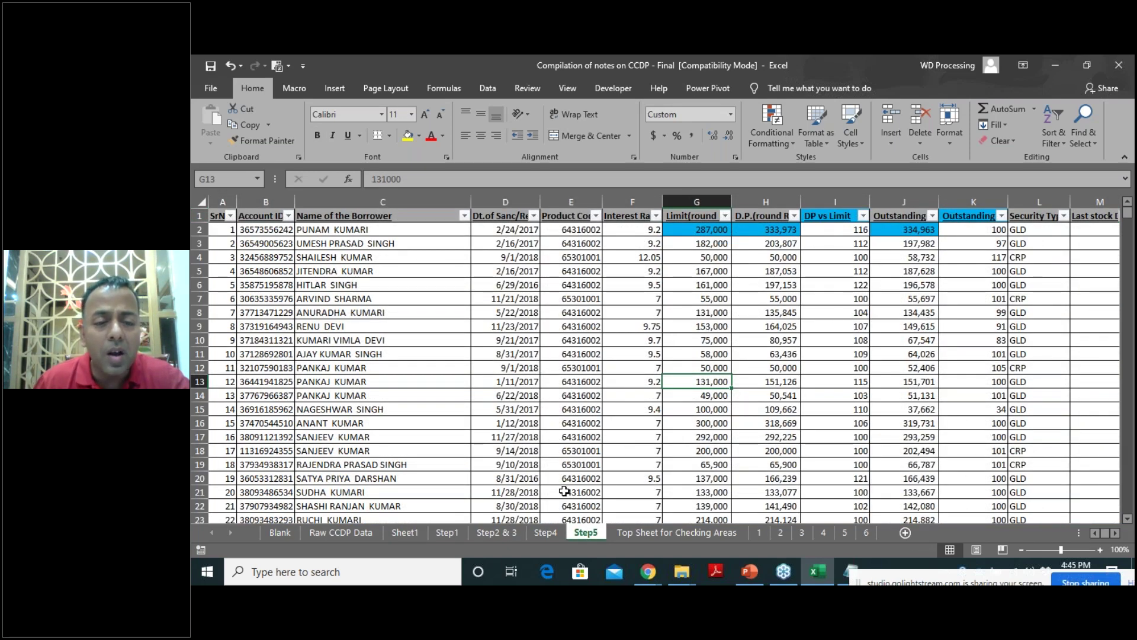
left_click(442, 532)
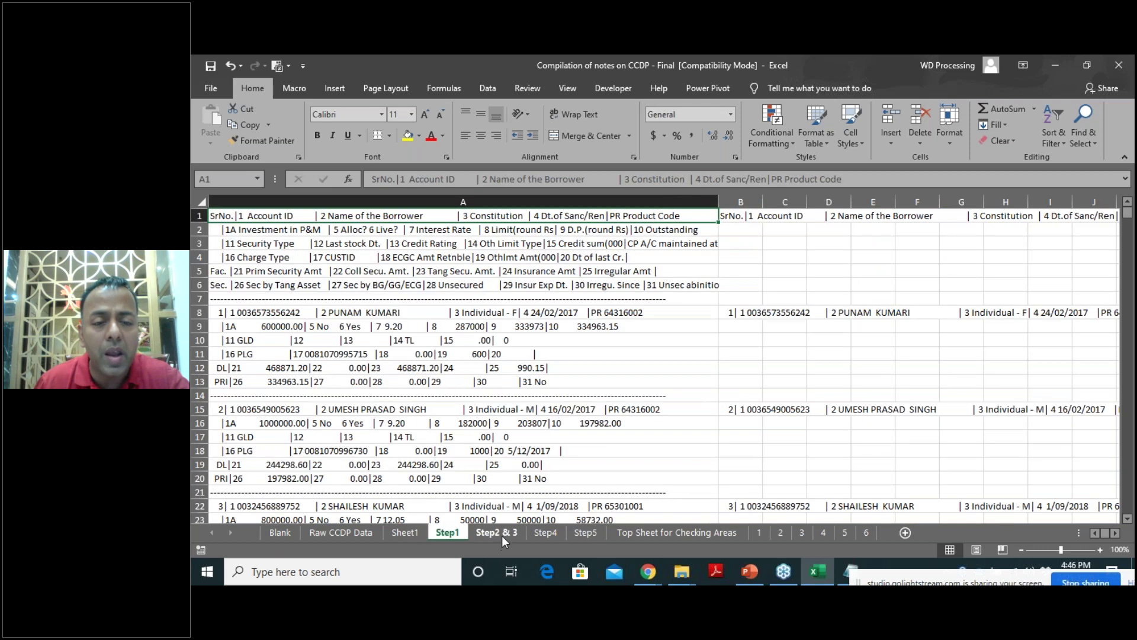
left_click(409, 531)
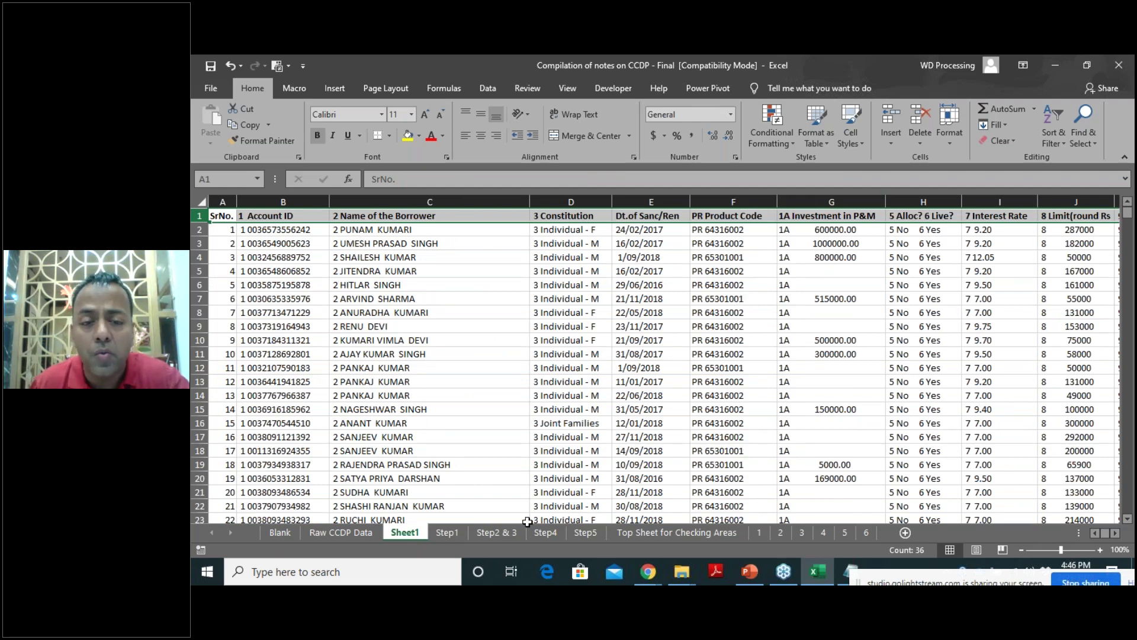
left_click(581, 538)
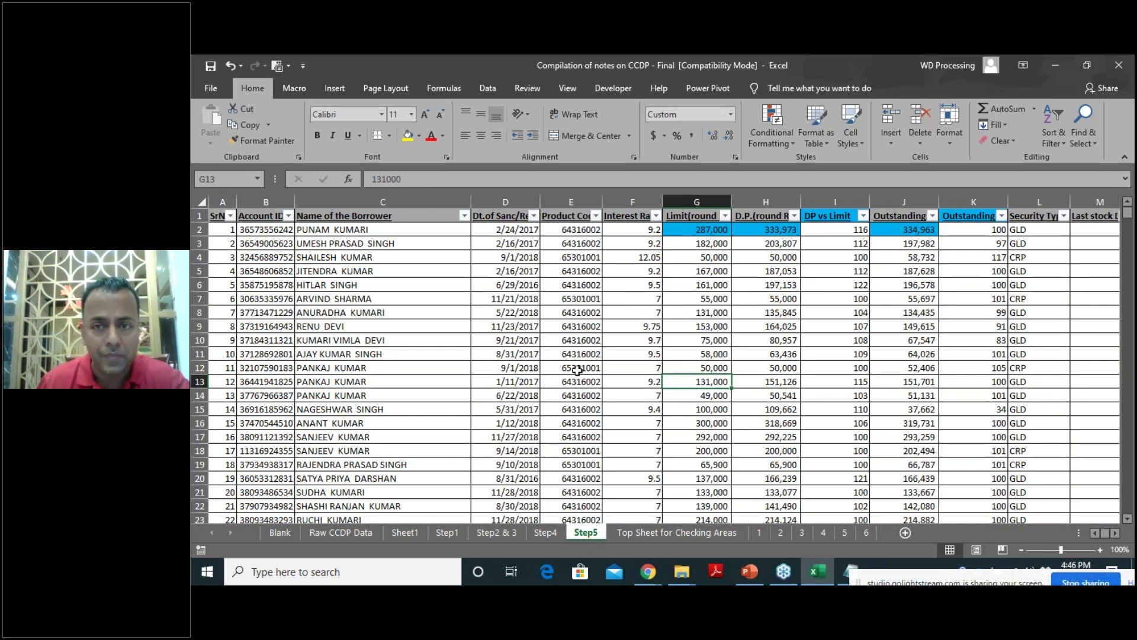
left_click(833, 231)
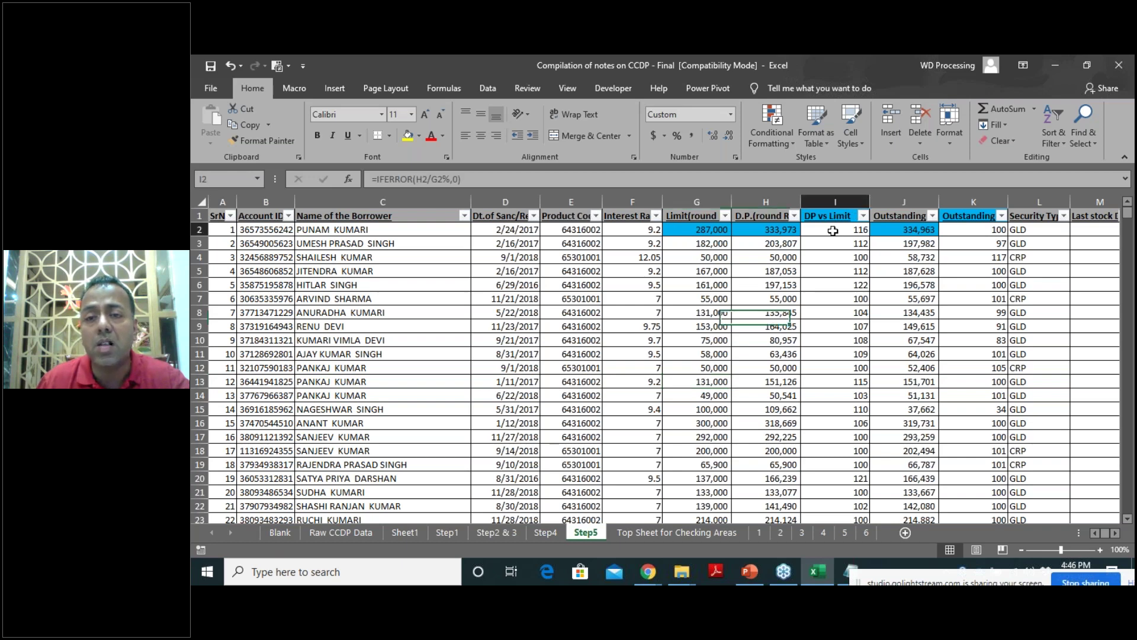
double_click(832, 230)
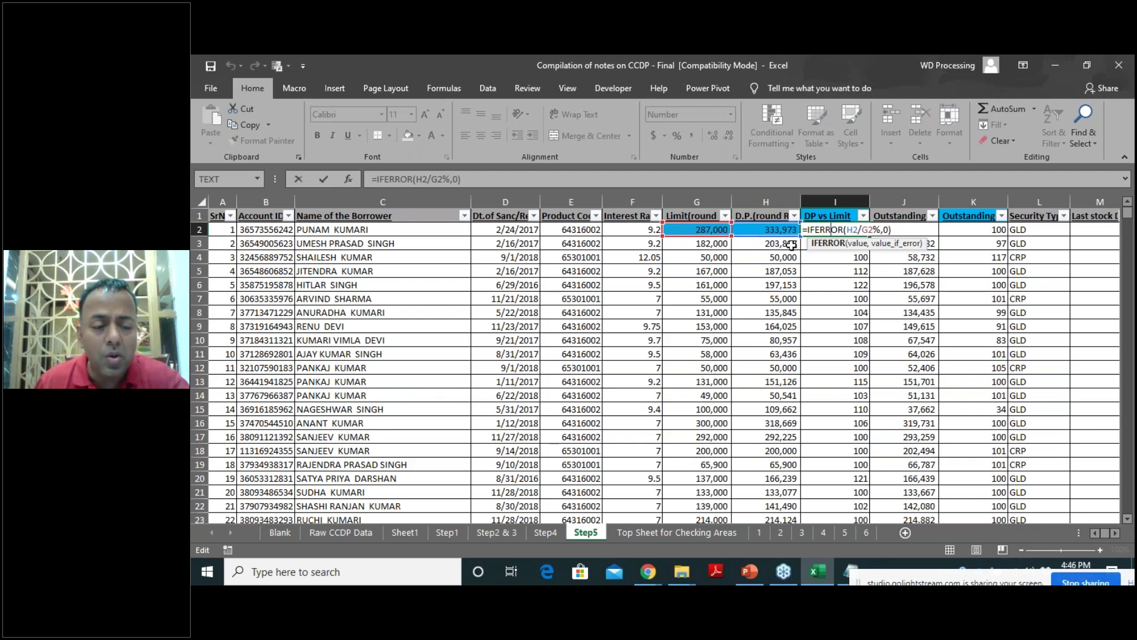
key("Escape")
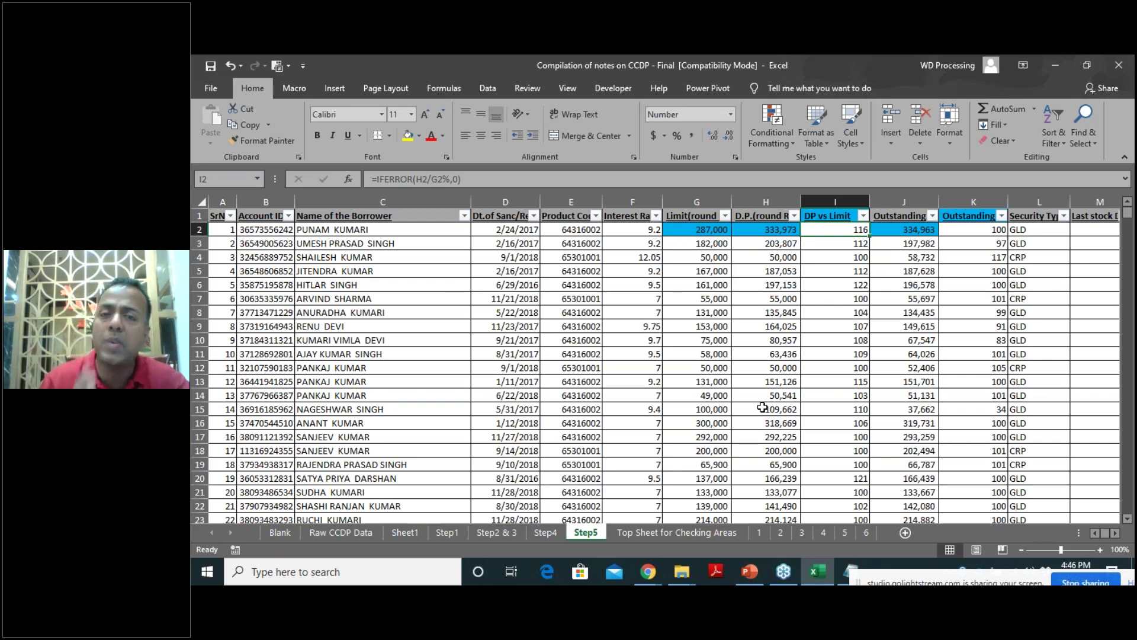
left_click(532, 392)
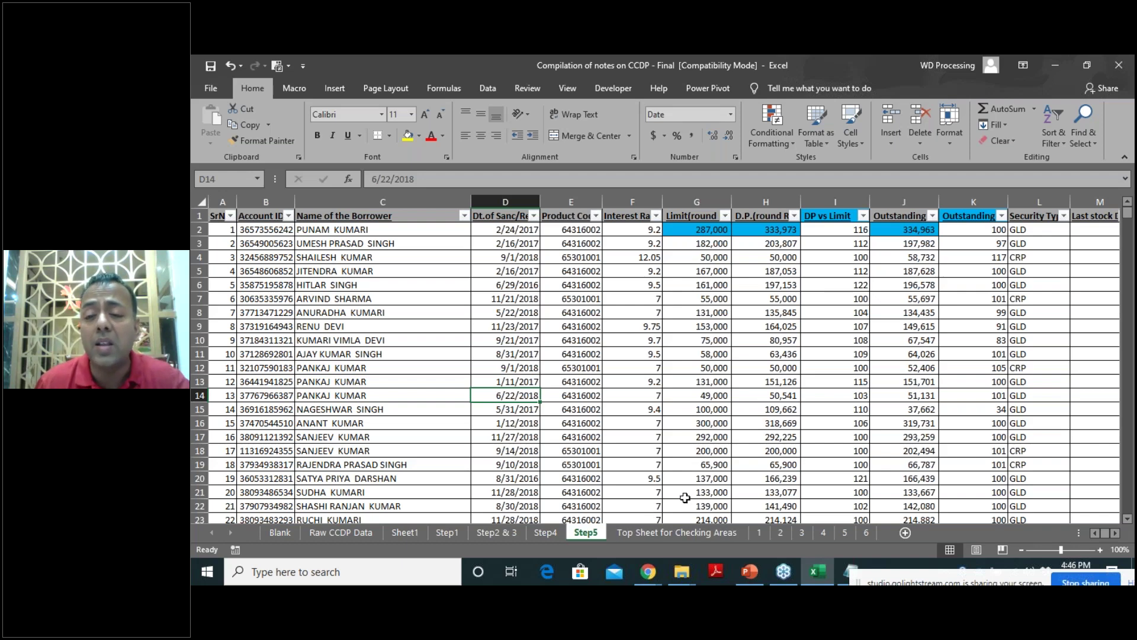
left_click(758, 532)
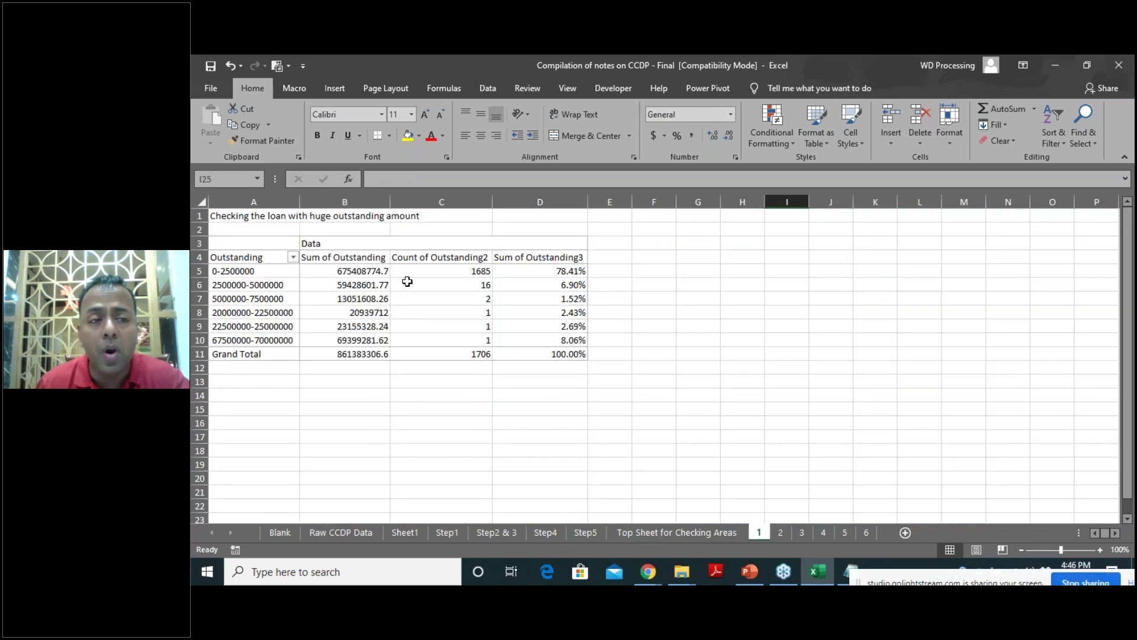
left_click(584, 533)
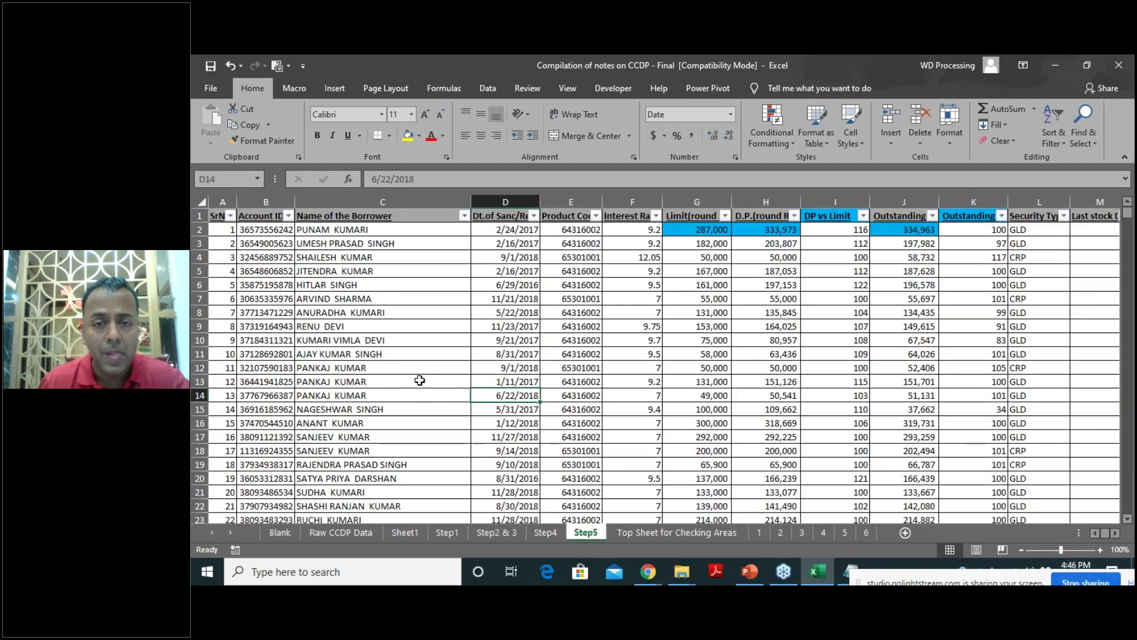
Create a PivotTable on a new sheet from Step5's full range $A$1:$X$1707.
left_click(420, 381)
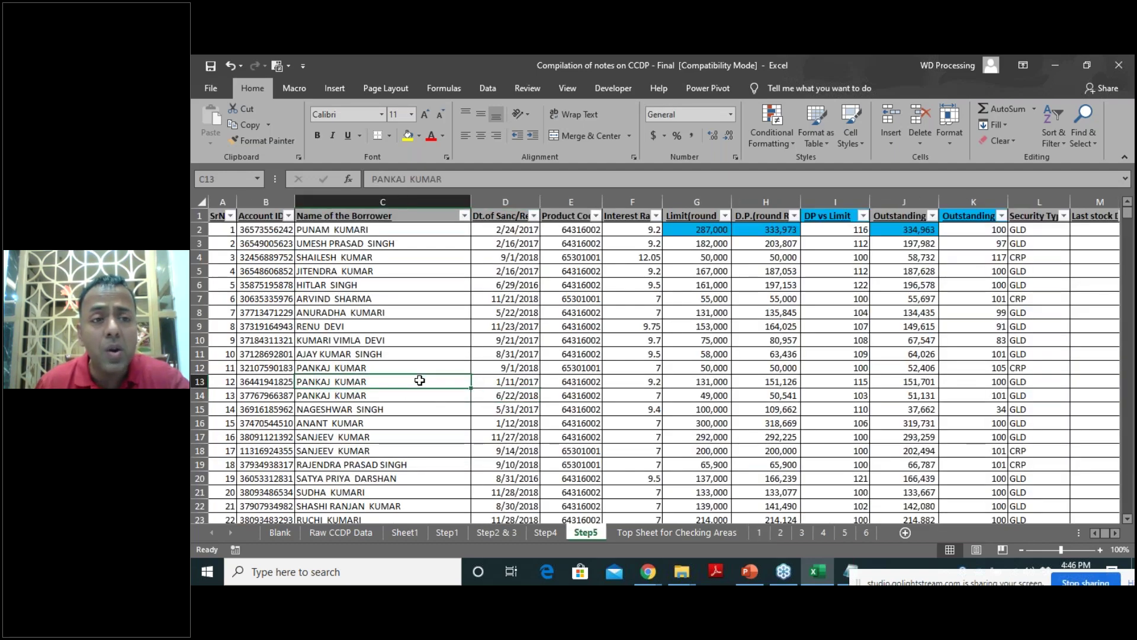
key("ctrl+a")
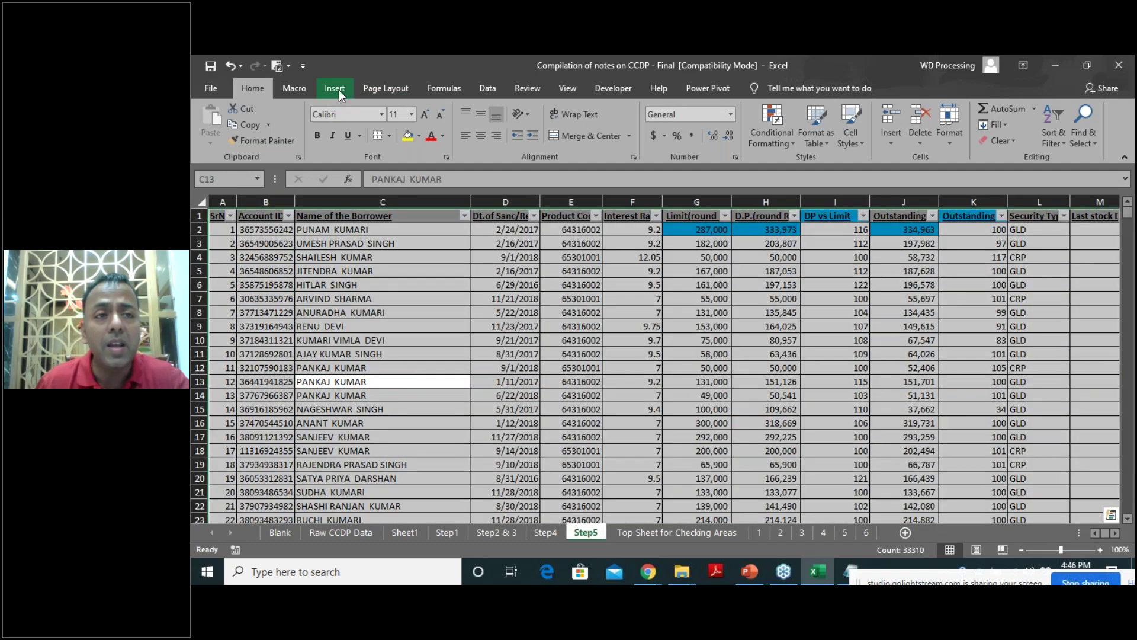
left_click(339, 89)
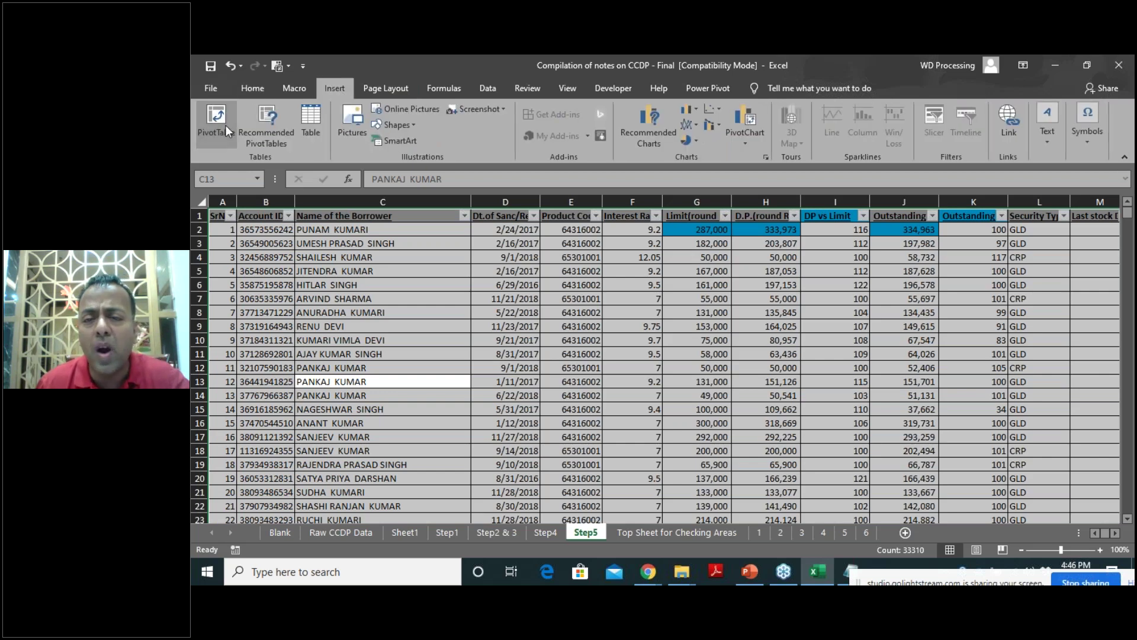
left_click(215, 122)
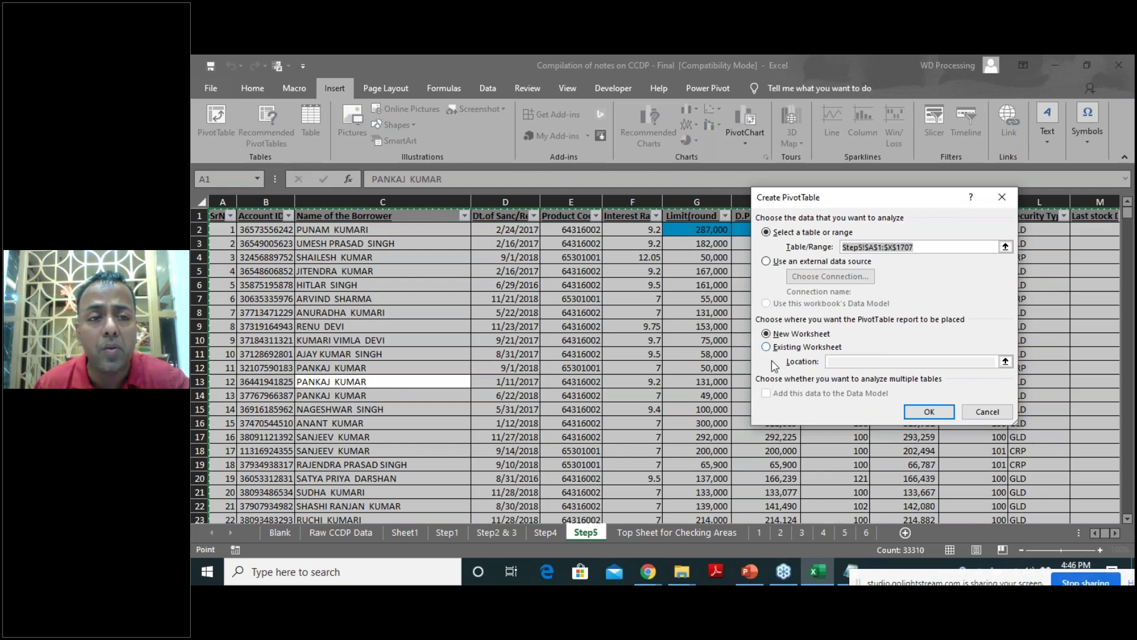
left_click(928, 413)
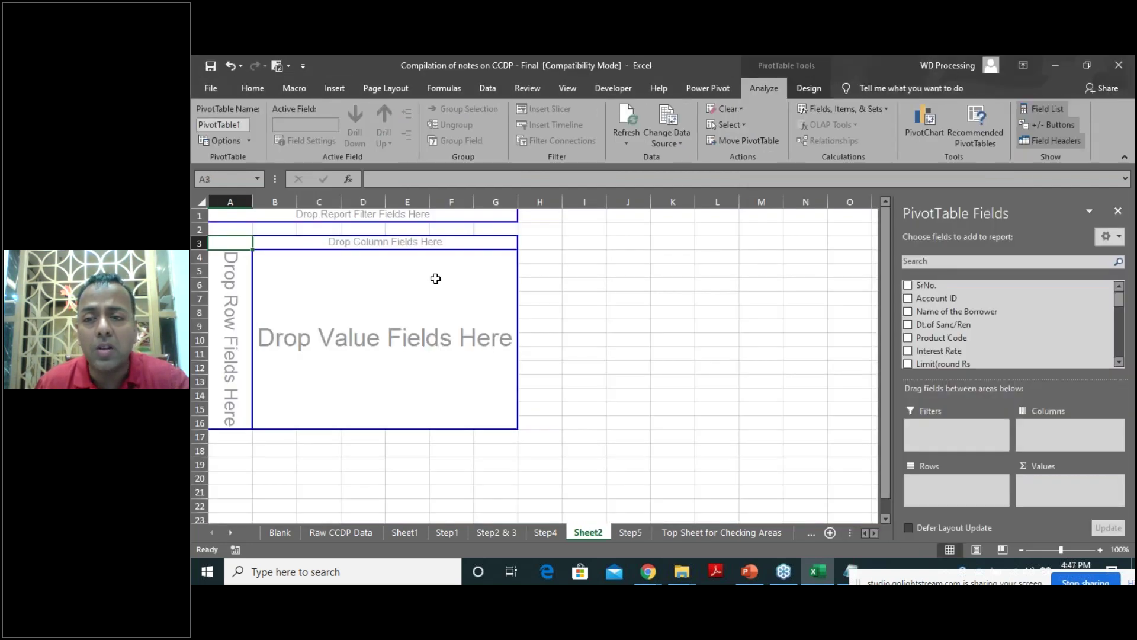
Place the Outstanding field in the pivot's Rows area.
scroll(1015, 335, "down", 6)
scroll(1018, 338, "up", 4)
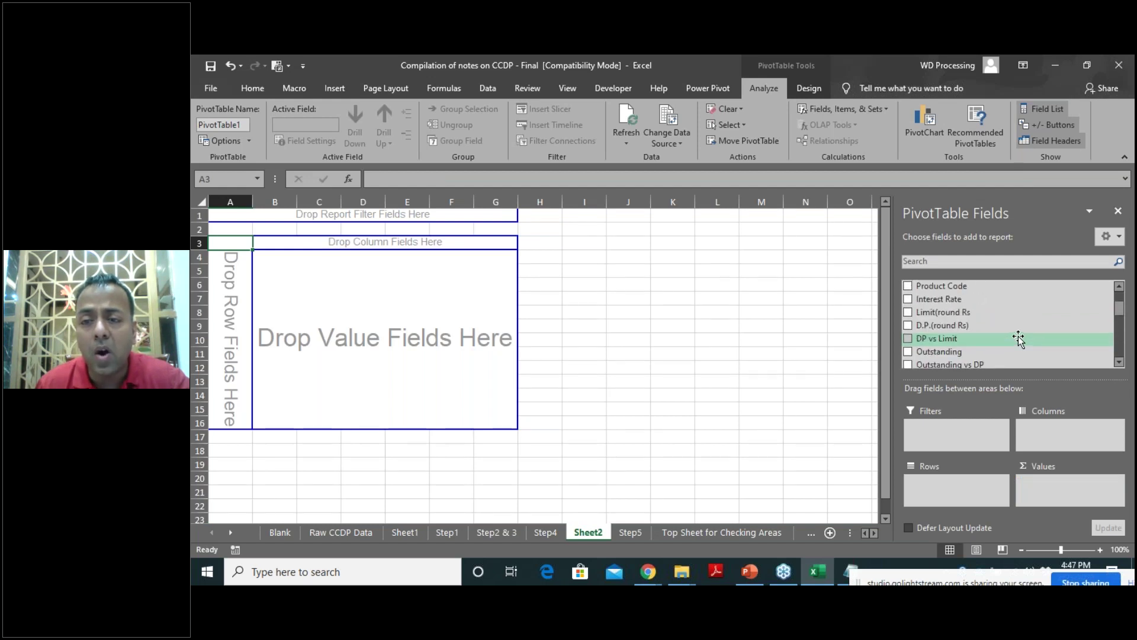
scroll(1019, 338, "down", 1)
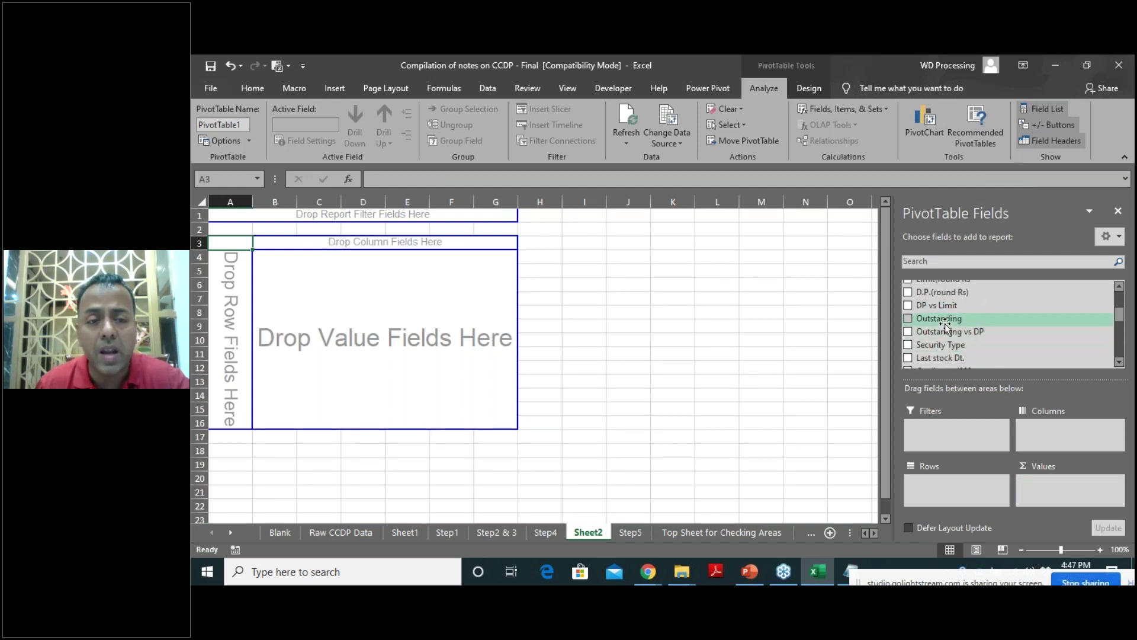
left_click_drag(944, 320, 960, 498)
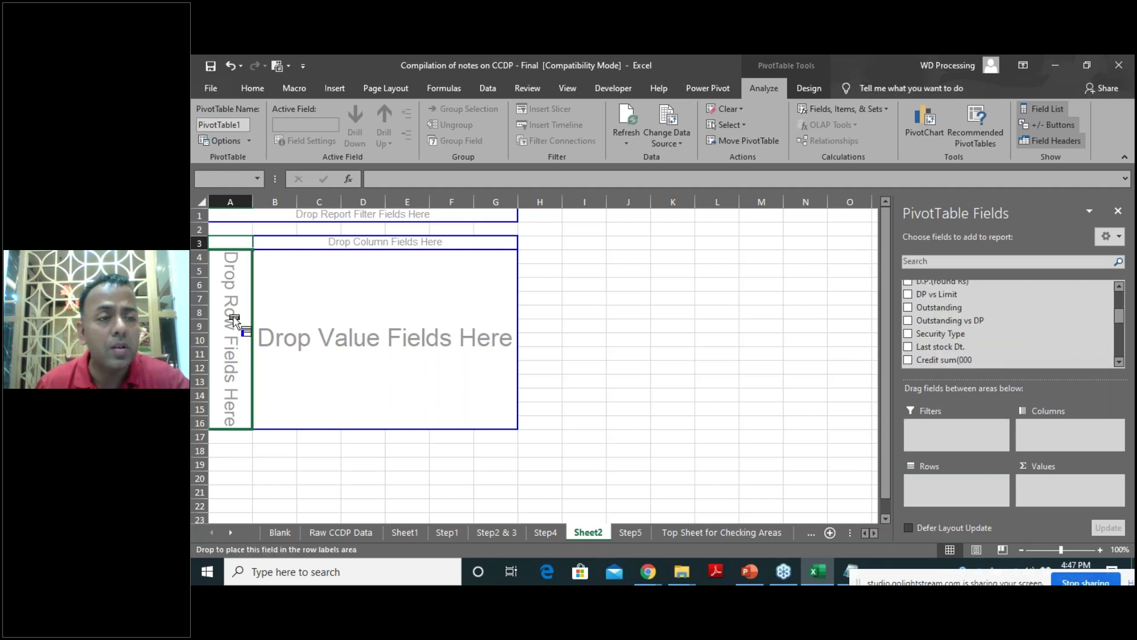
Ungroup Outstanding, then regroup it starting at 0 in intervals of 2500000.
right_click(251, 276)
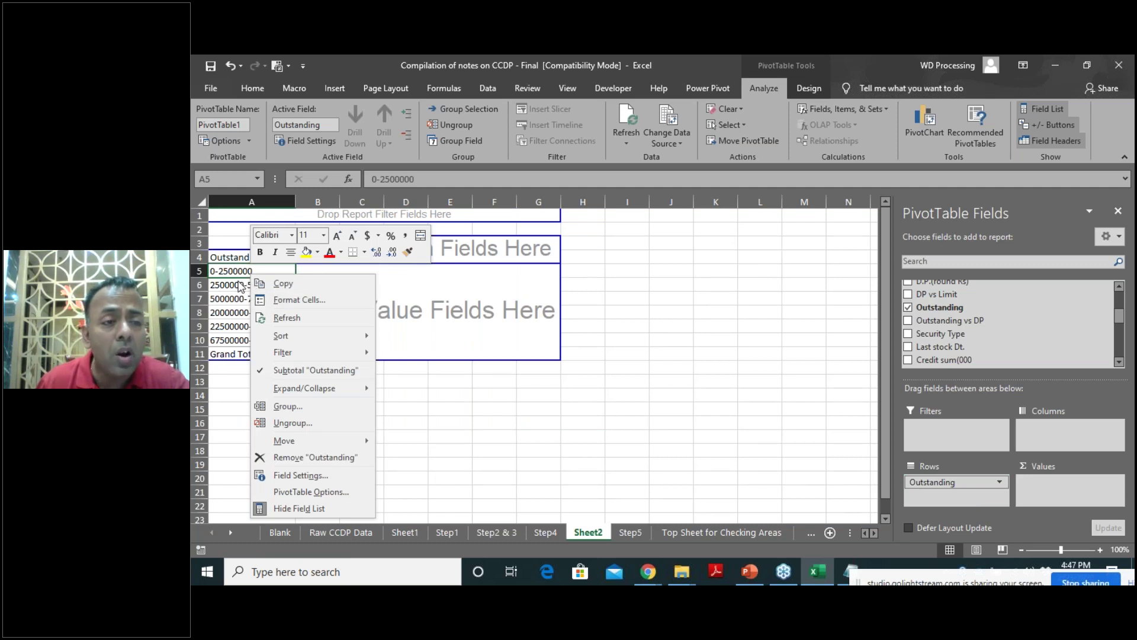
left_click(278, 424)
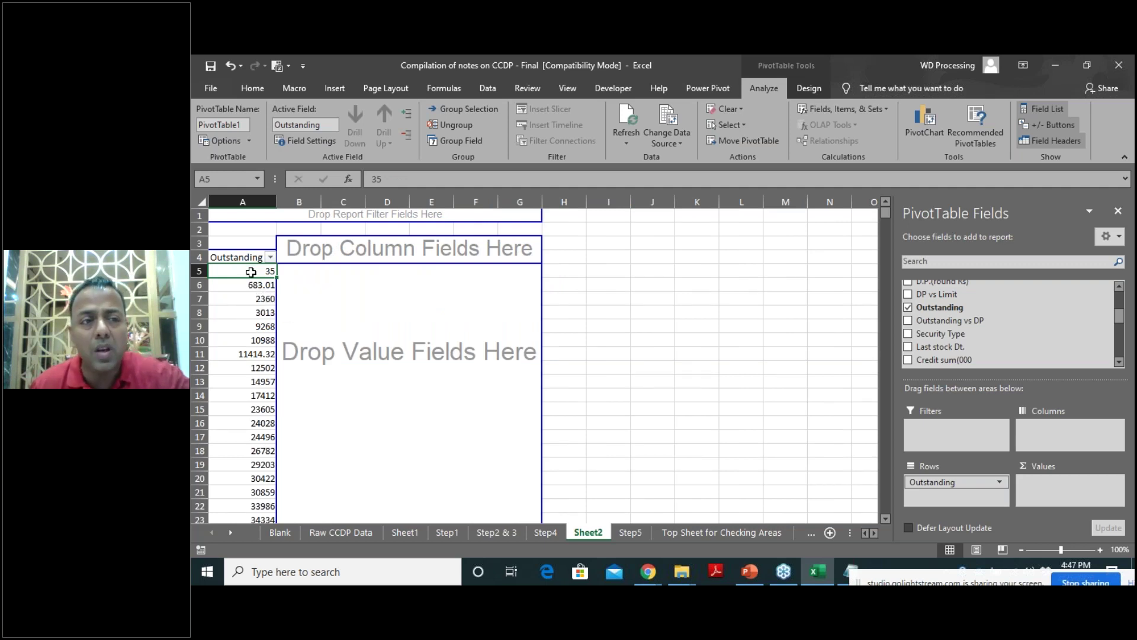
right_click(253, 271)
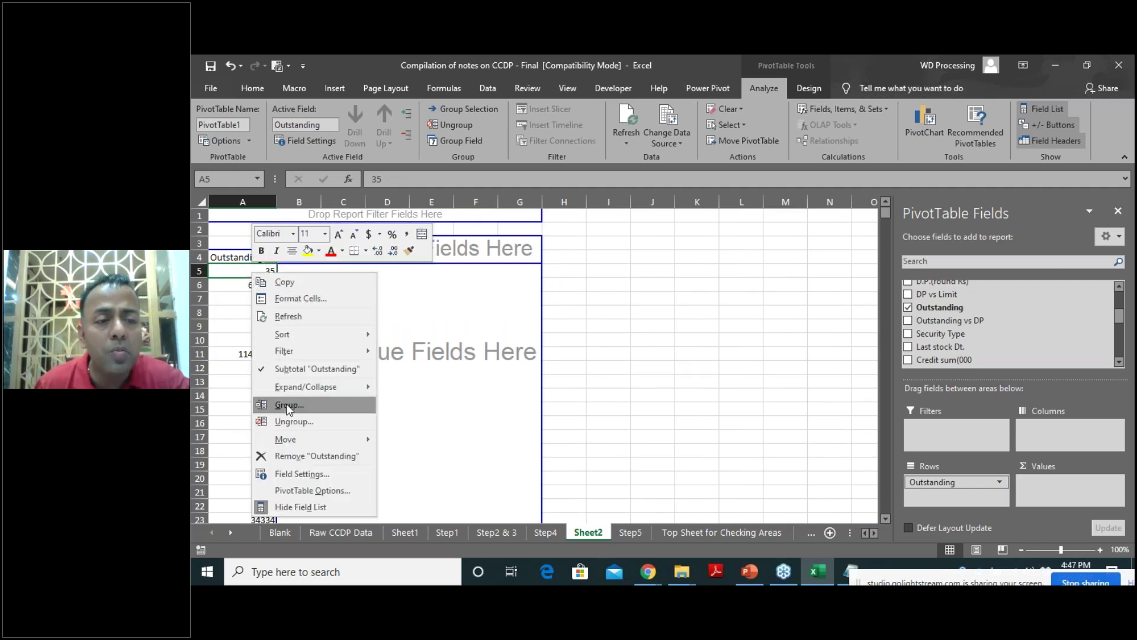
left_click(289, 405)
double_click(327, 413)
type("2500000")
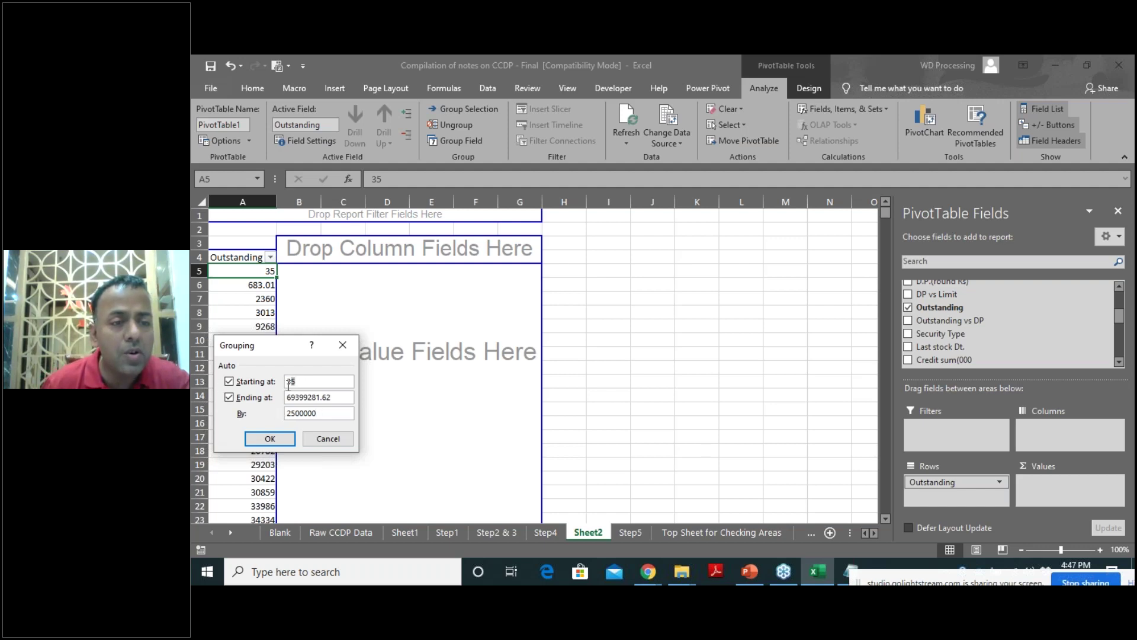
key("BackSpace")
key("BackSpace")
key("BackSpace")
type("0")
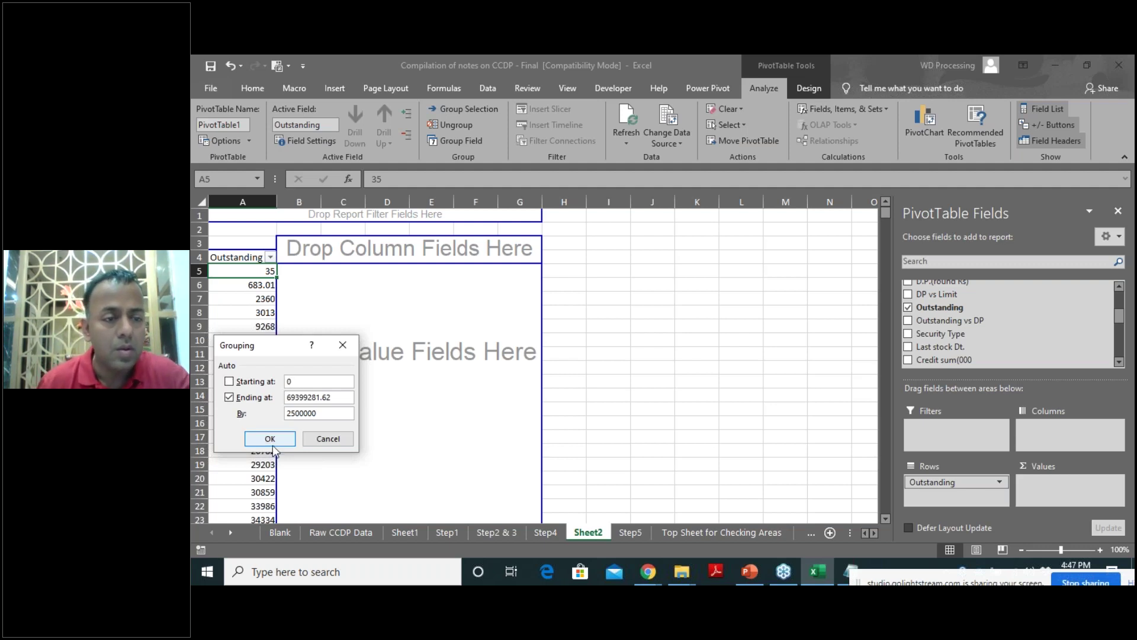
left_click(271, 438)
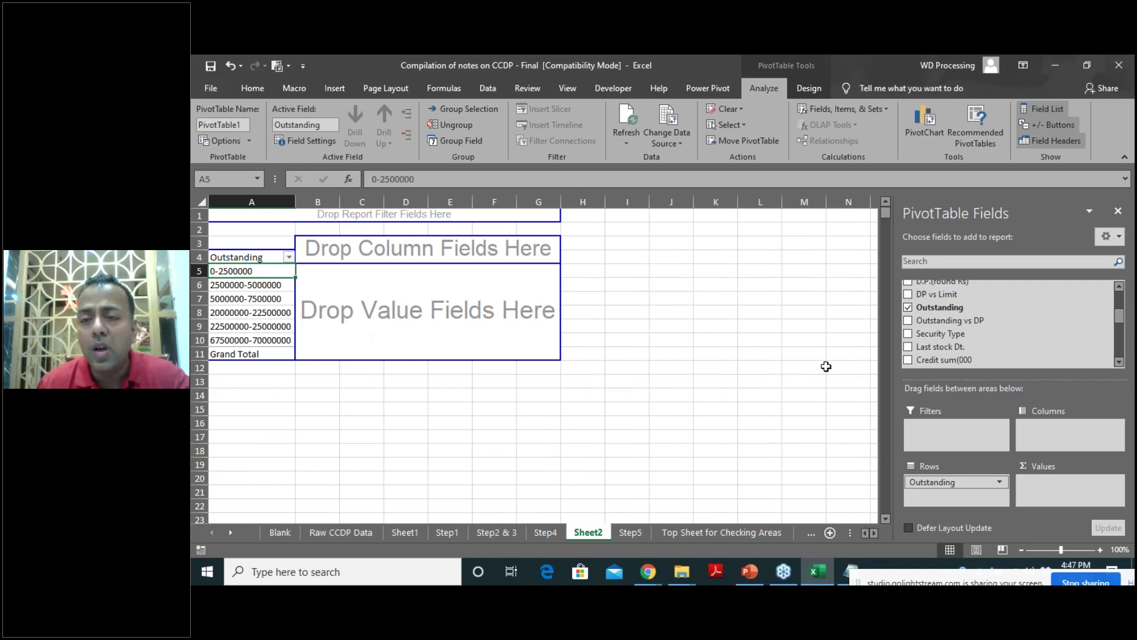
Add Outstanding to the pivot's values, undoing an accidental drag onto the sheet.
scroll(985, 336, "up", 2)
scroll(972, 328, "down", 2)
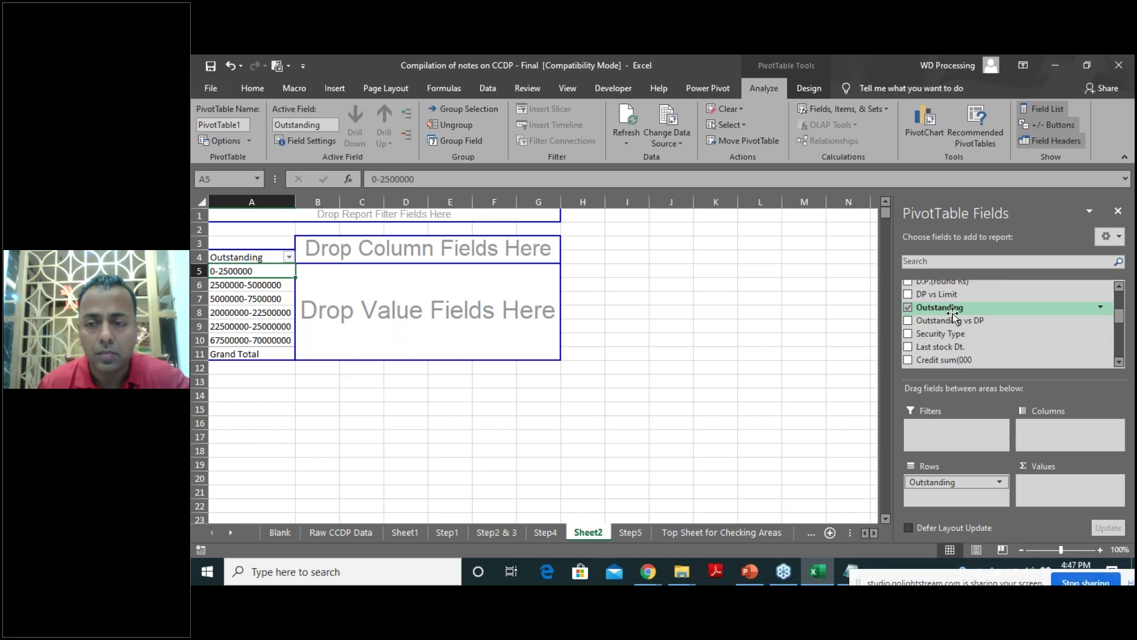
left_click_drag(953, 311, 1053, 493)
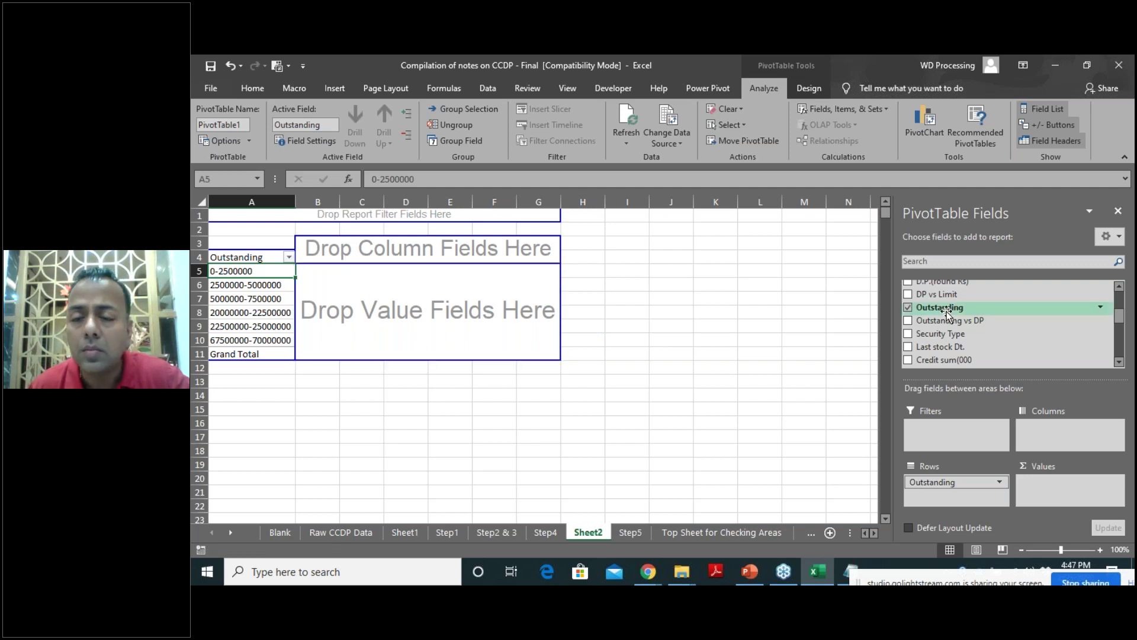
left_click_drag(956, 311, 1068, 496)
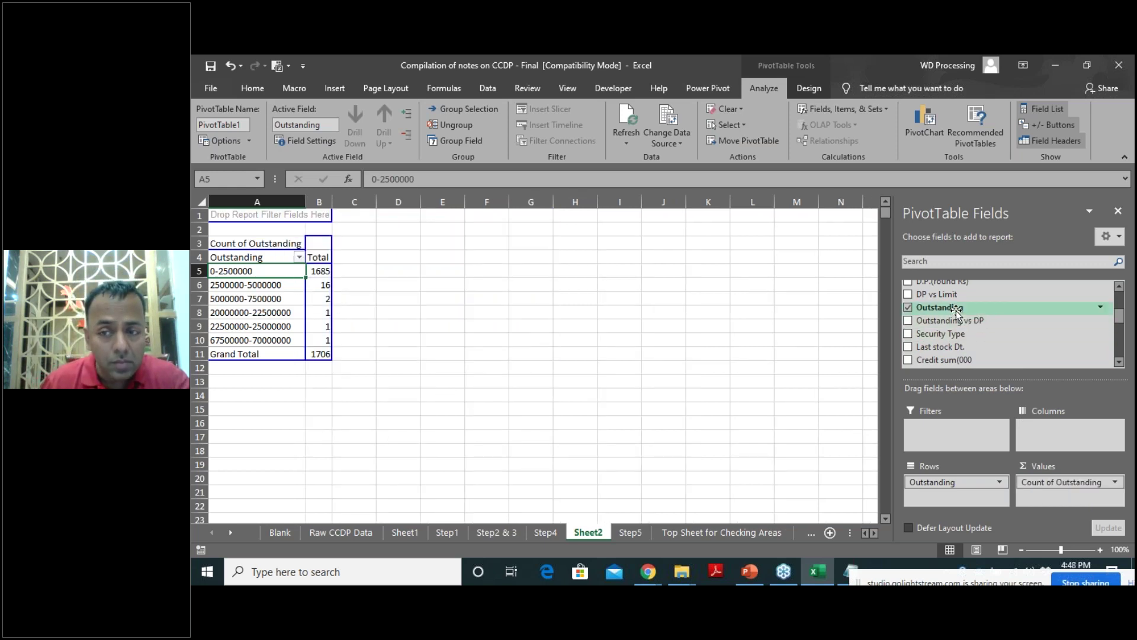
left_click_drag(956, 310, 318, 296)
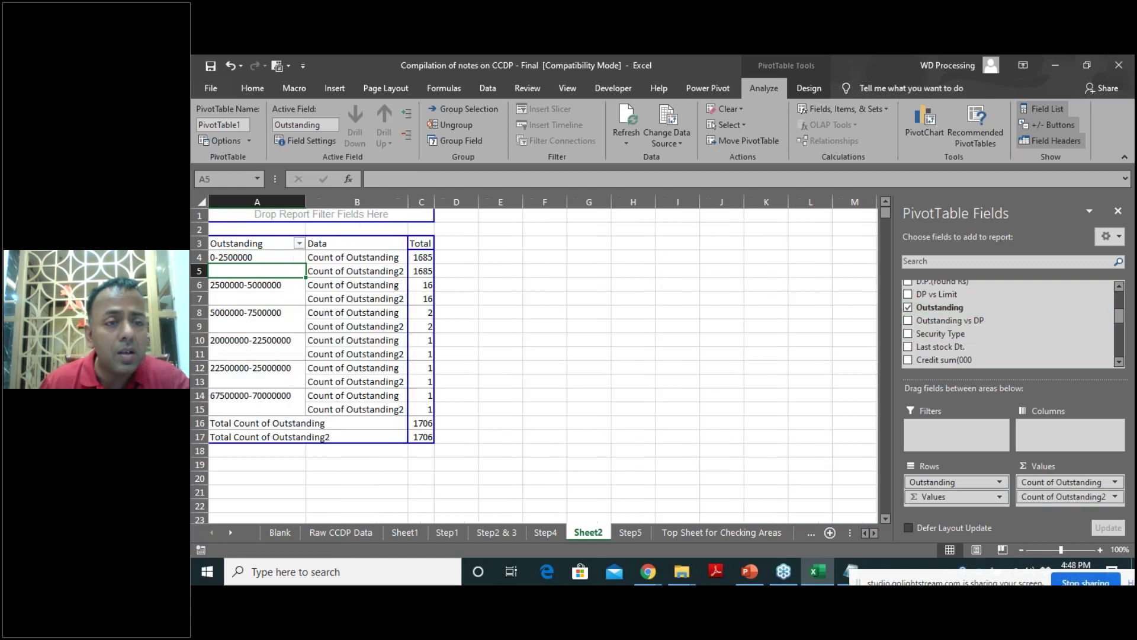
key("ctrl+z")
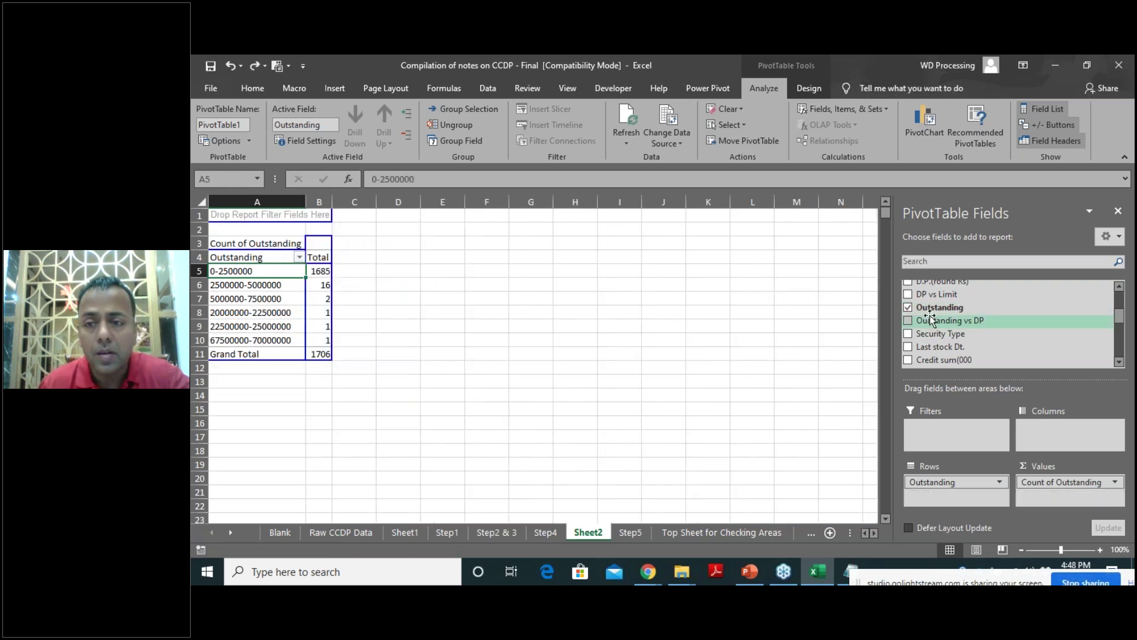
Add further Outstanding value fields and summarise Count of Outstanding2 as Average.
left_click_drag(935, 310, 1064, 501)
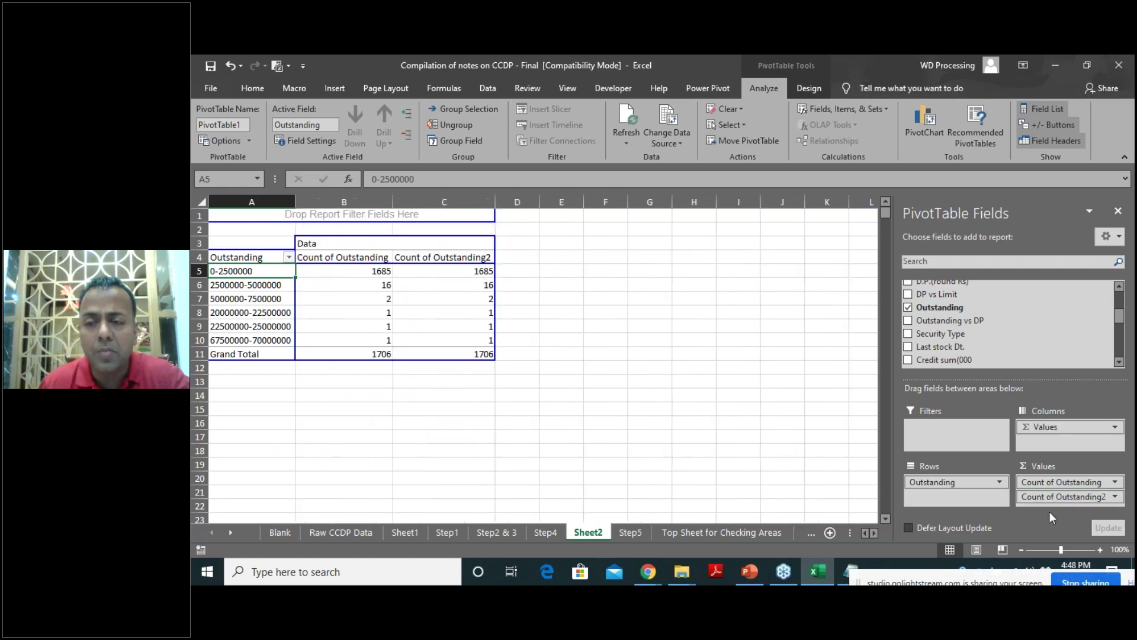
left_click_drag(937, 310, 1067, 506)
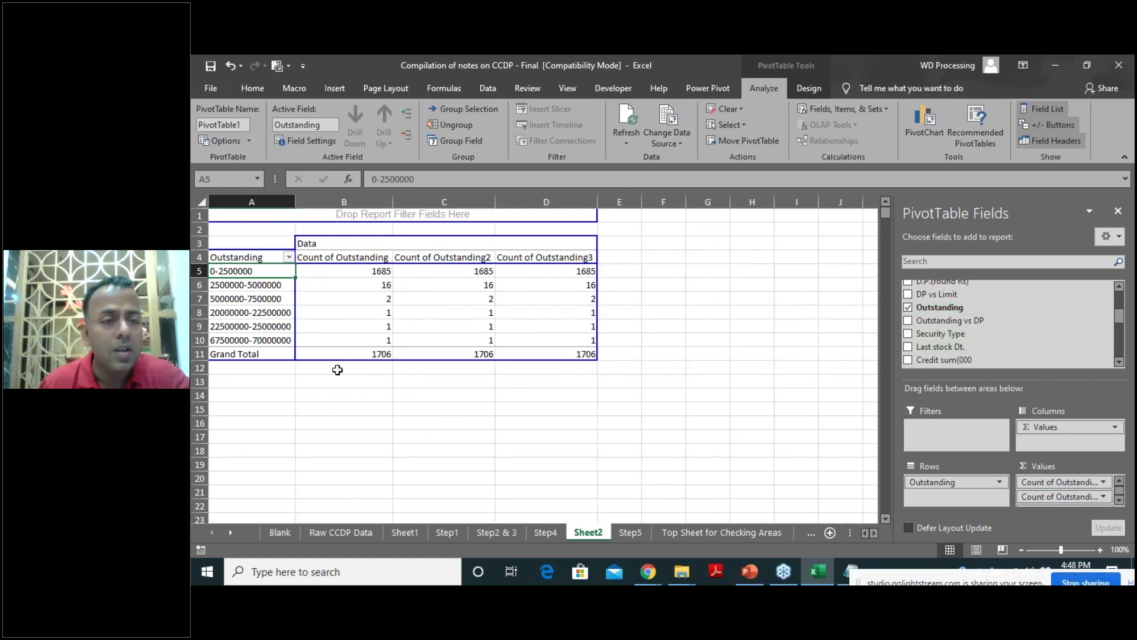
right_click(441, 257)
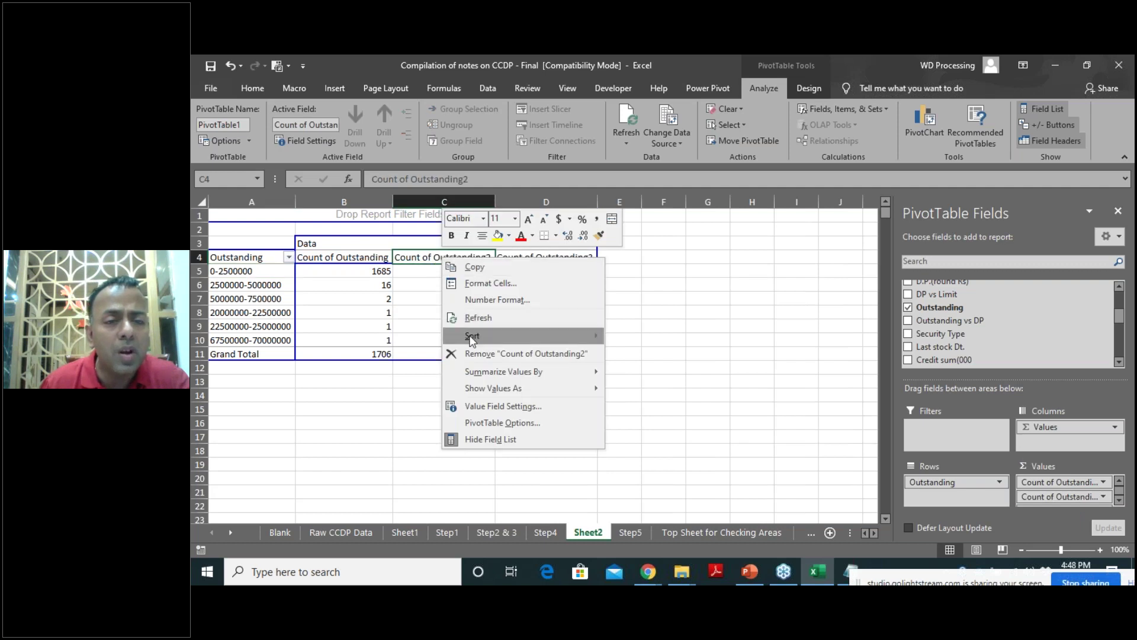
mouse_move(489, 374)
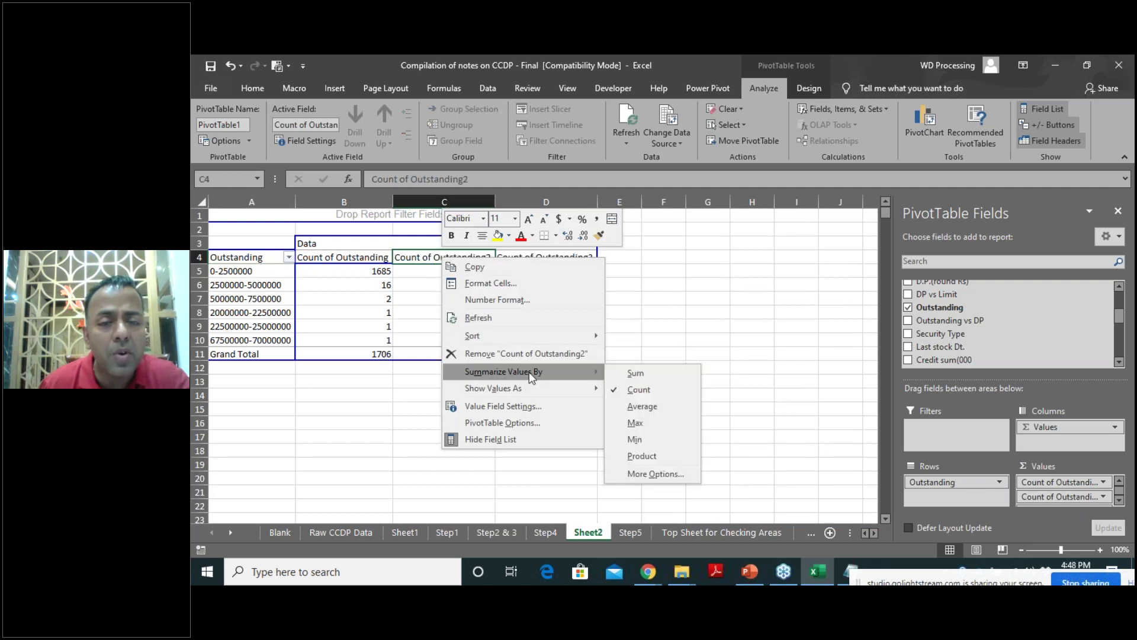
left_click(651, 408)
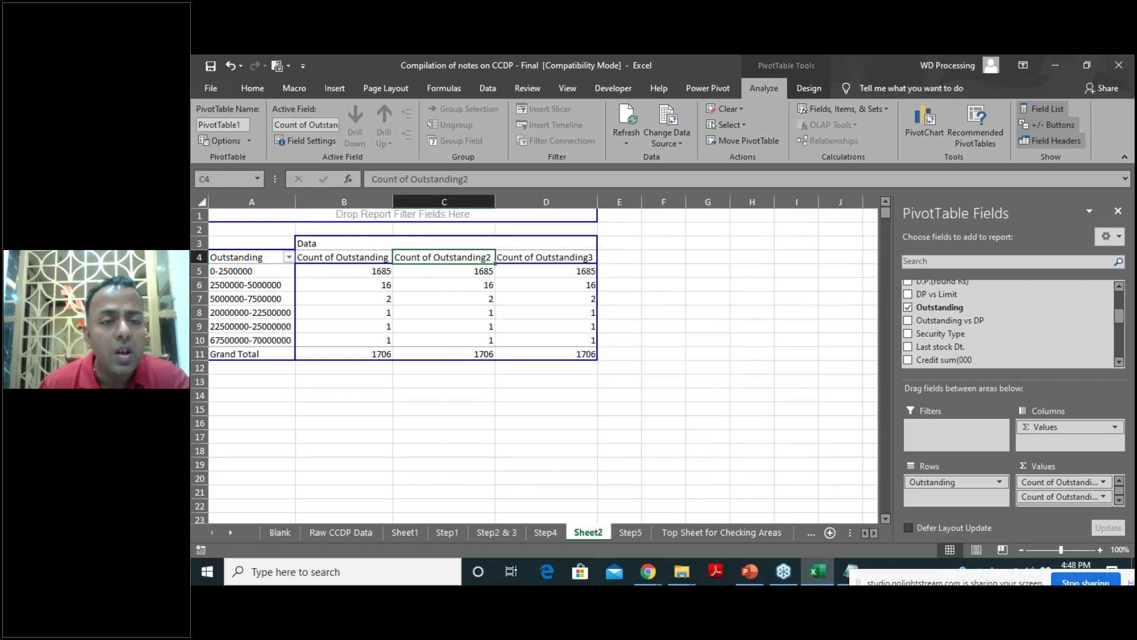
right_click(547, 257)
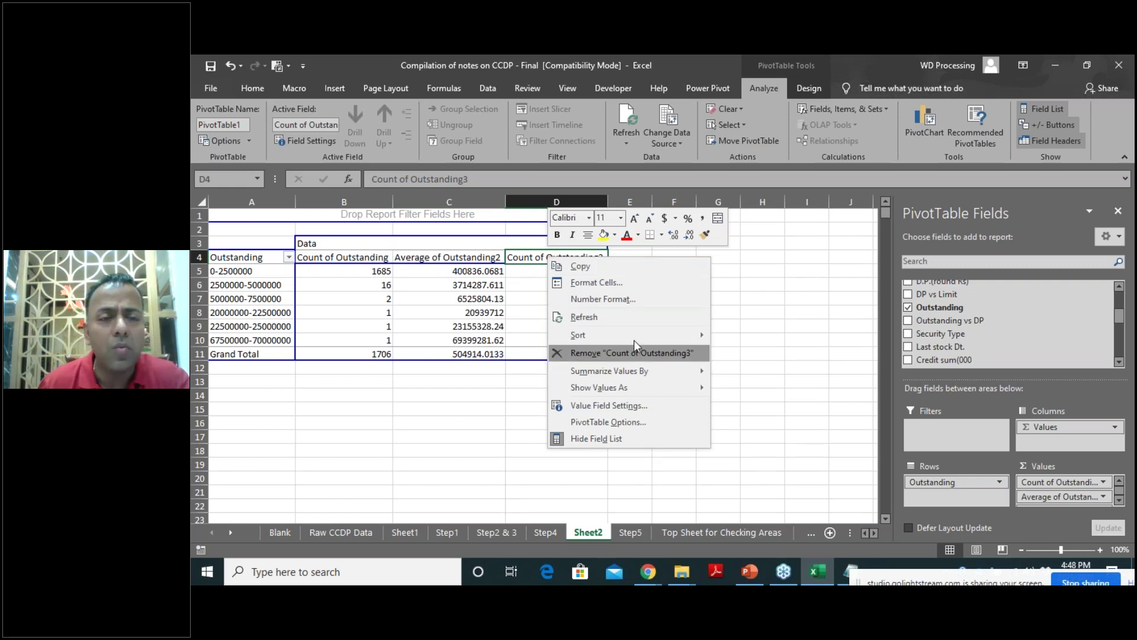
left_click(627, 535)
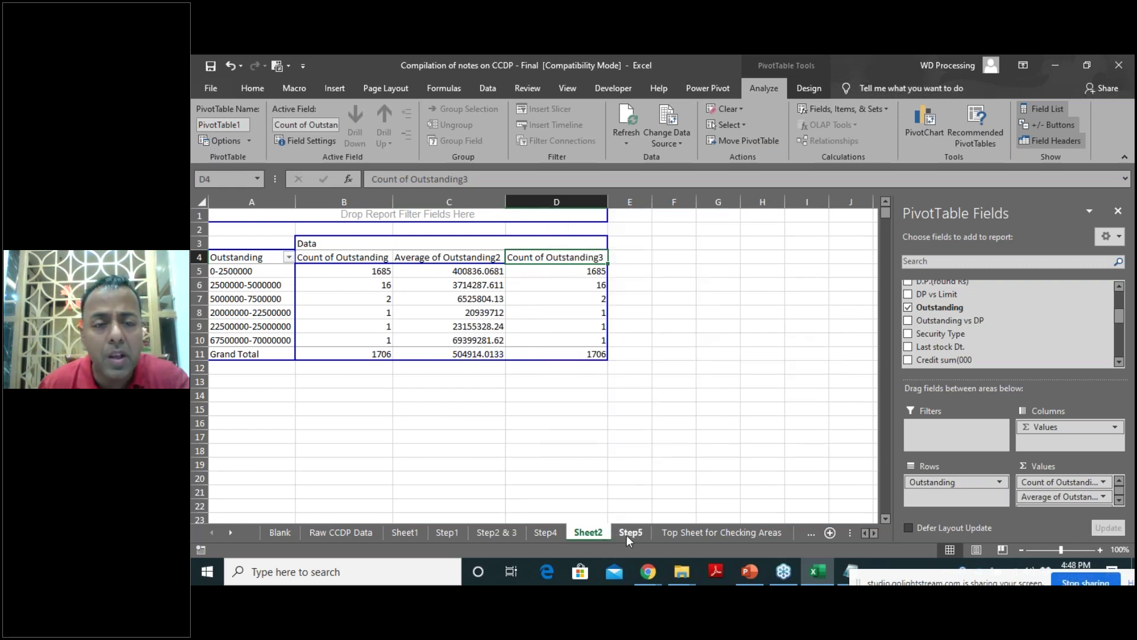
left_click(628, 535)
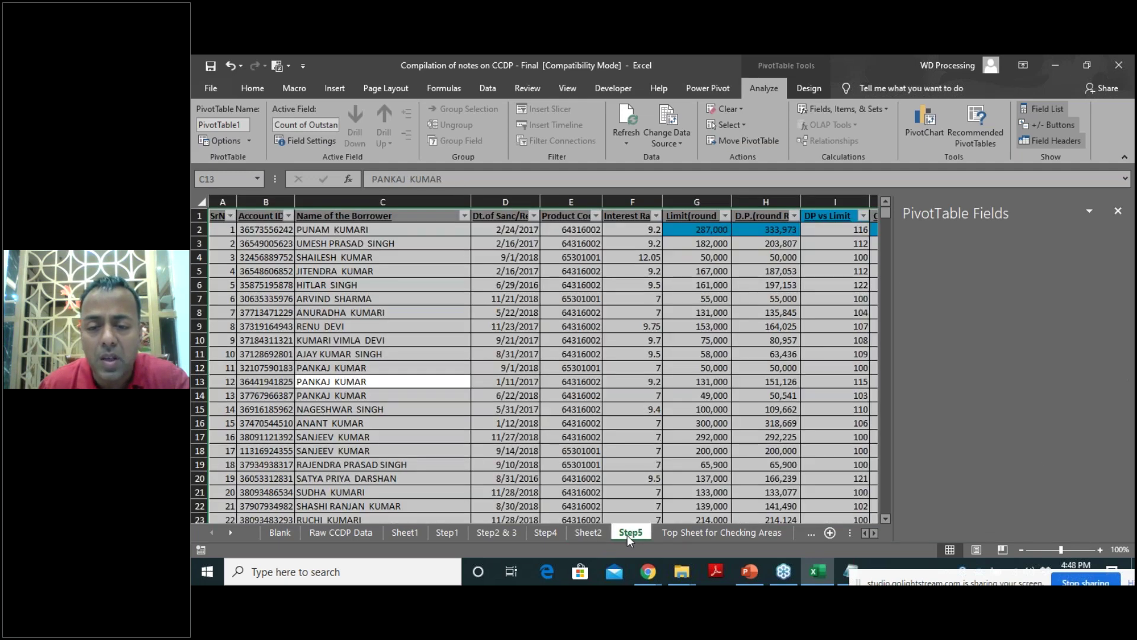
left_click(804, 533)
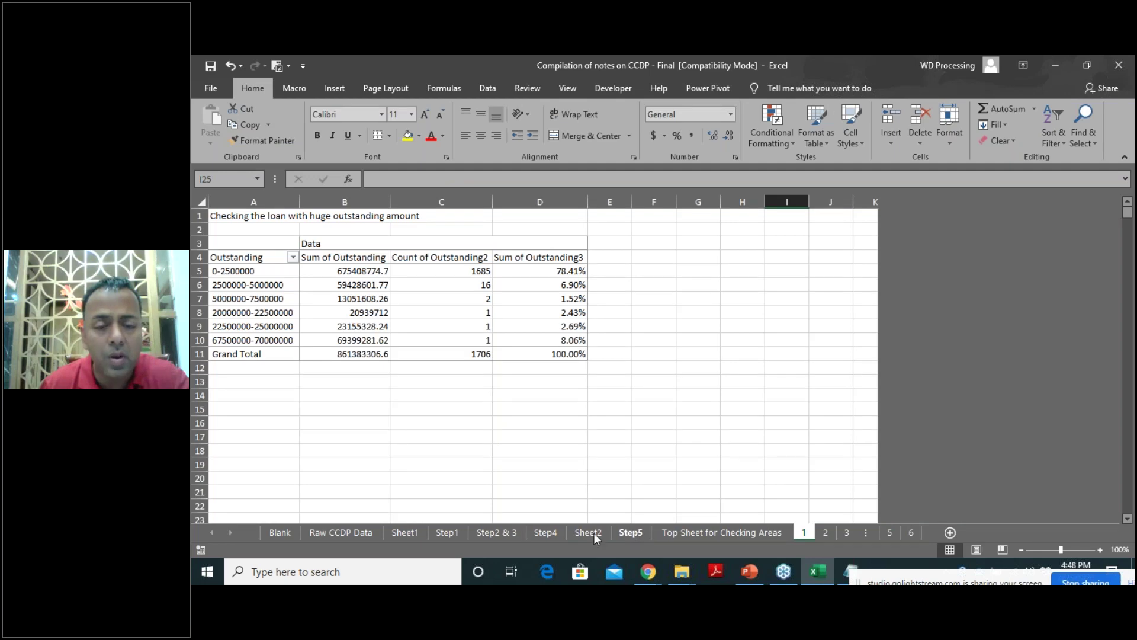
left_click(454, 532)
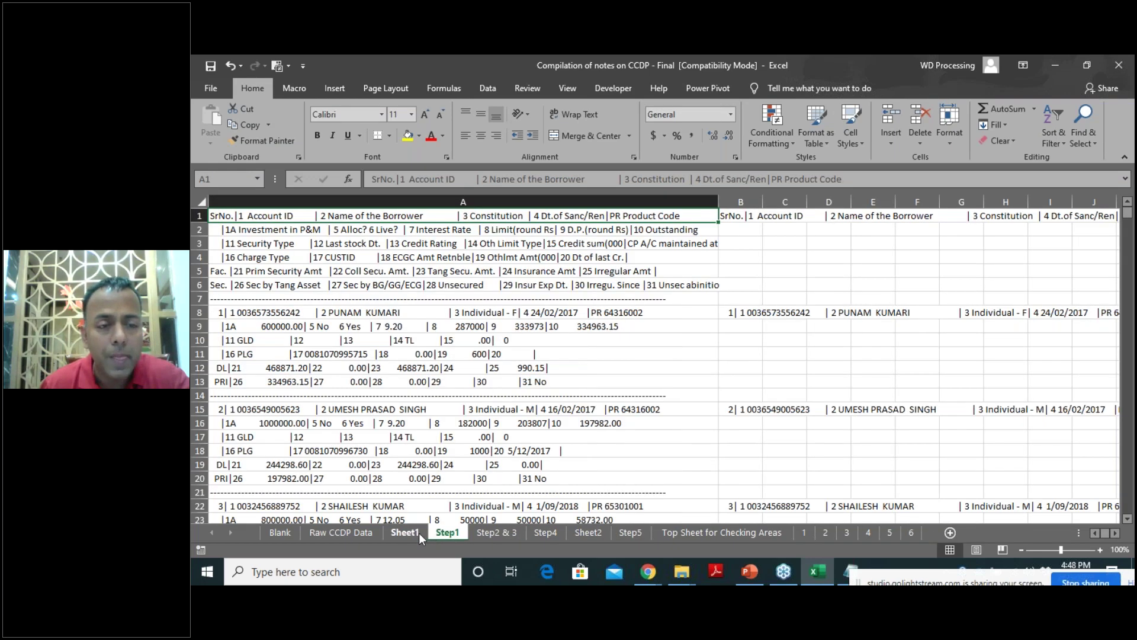
left_click(405, 532)
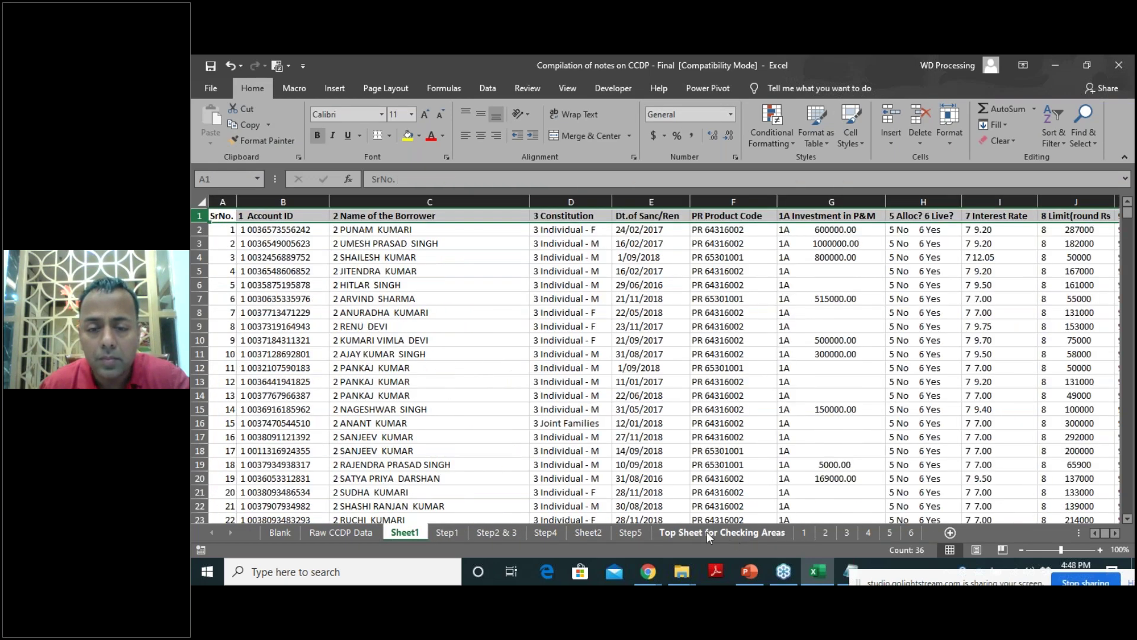
left_click(639, 531)
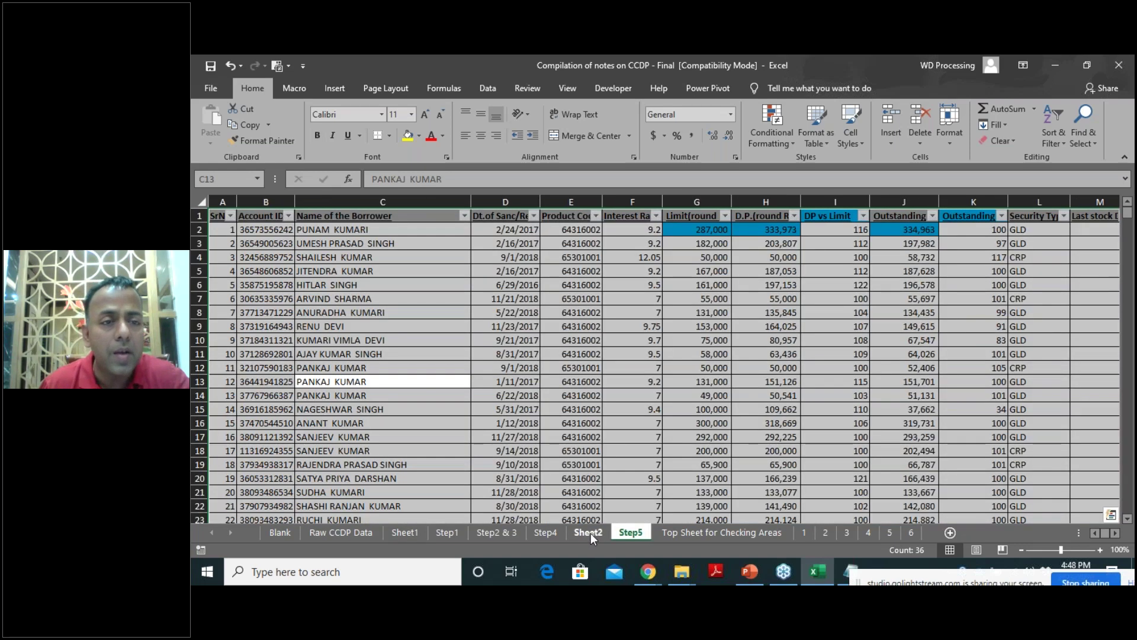
left_click(590, 533)
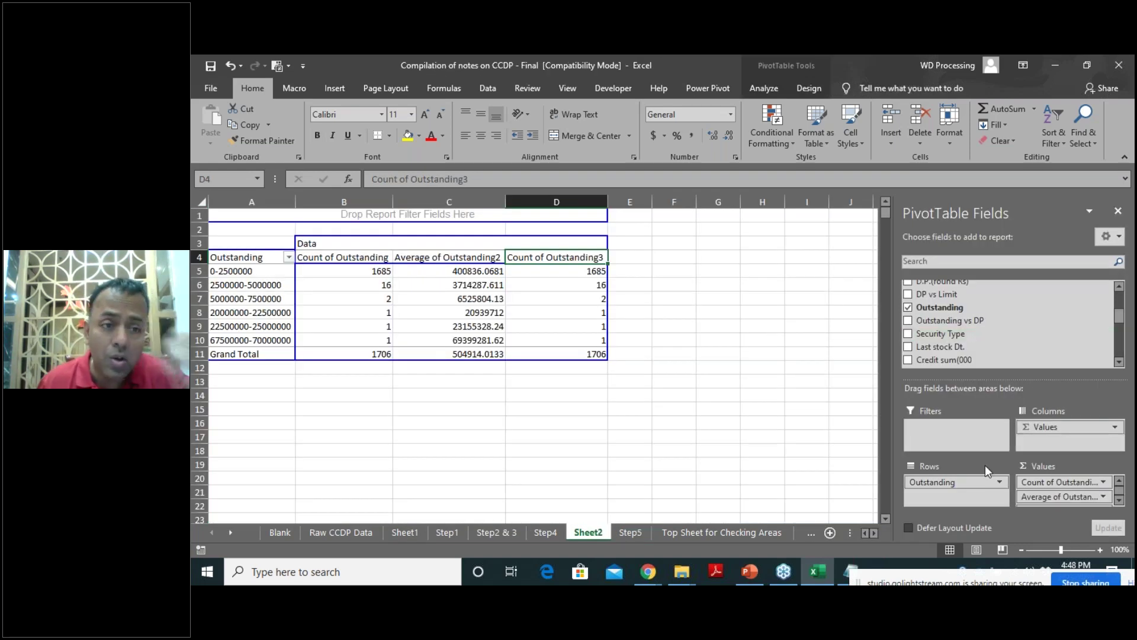
right_click(355, 260)
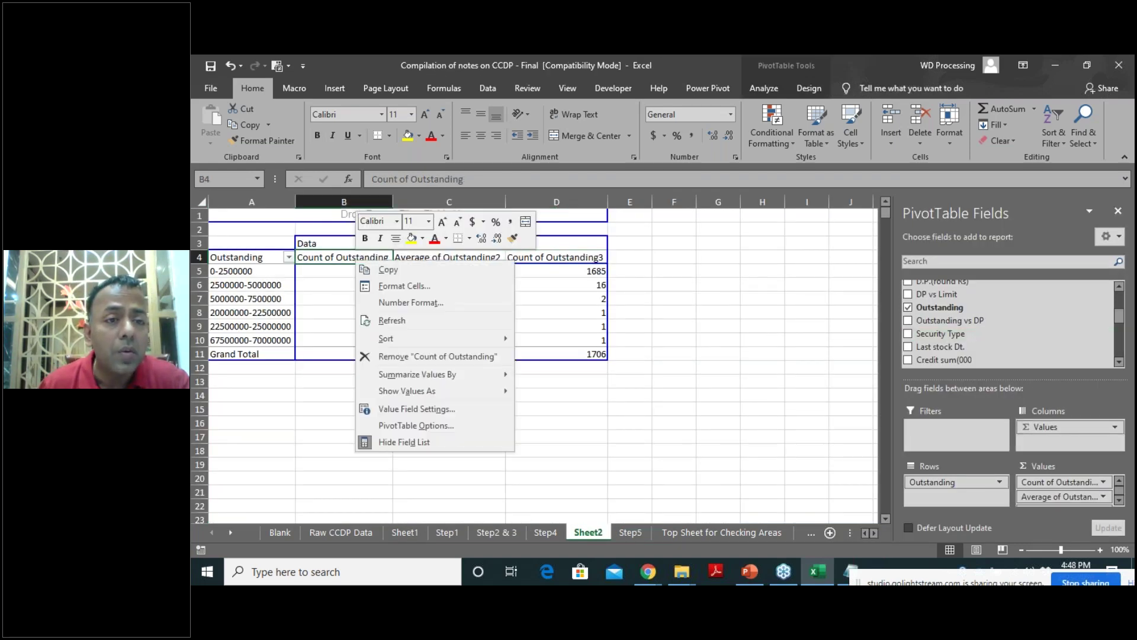
Set pivot column B to Sum, column C to Count, and column D to % of Grand Total.
mouse_move(469, 378)
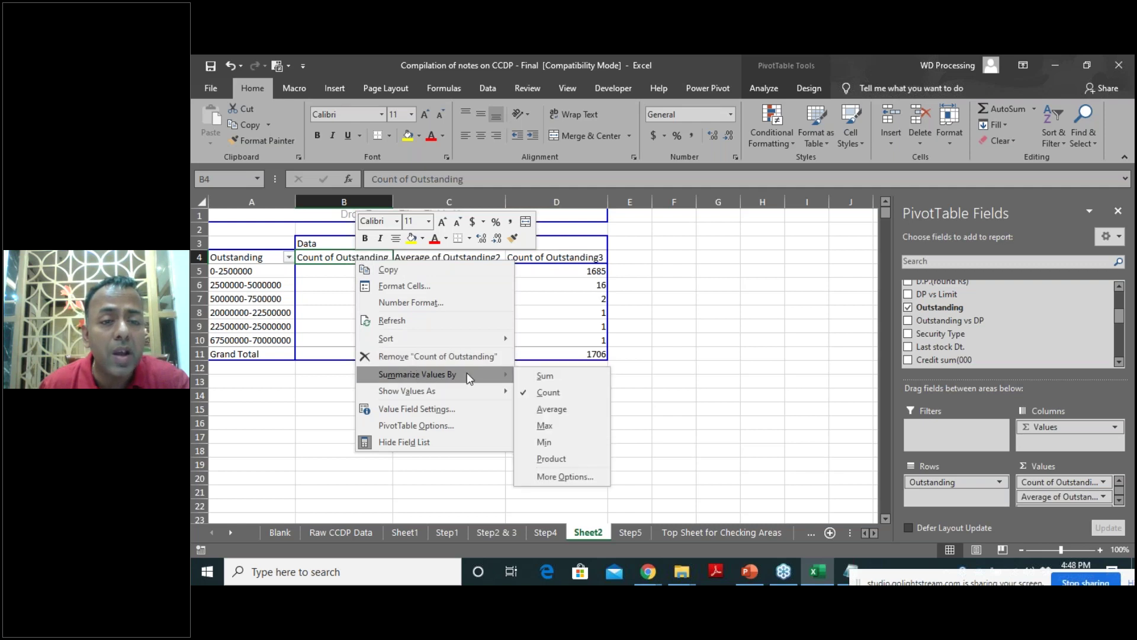
left_click(554, 376)
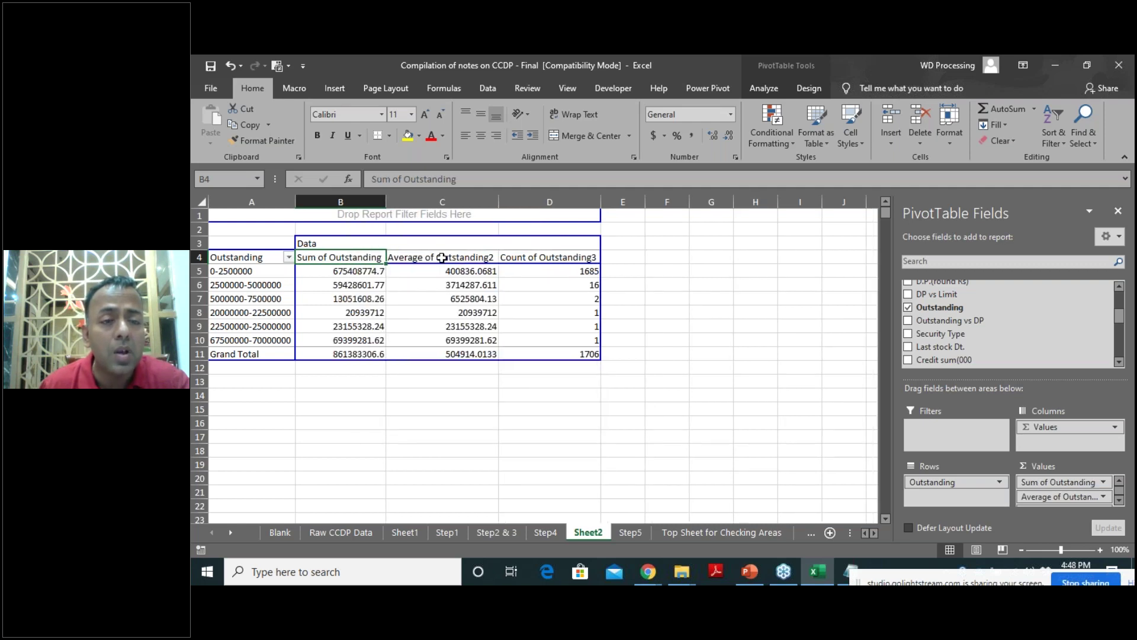
left_click(468, 259)
right_click(468, 258)
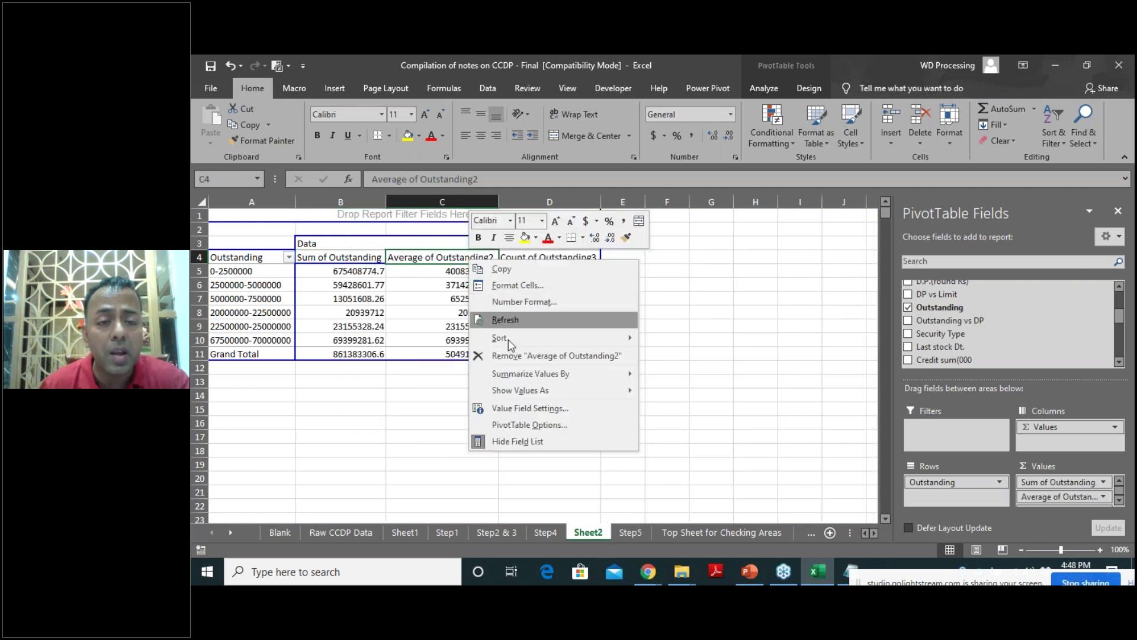
mouse_move(555, 373)
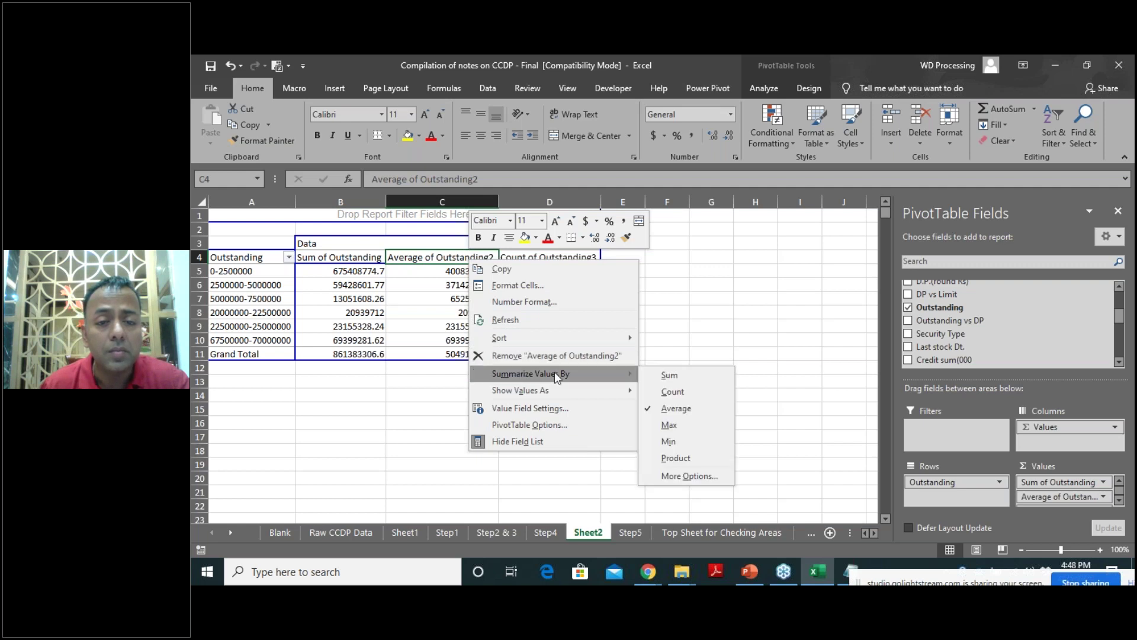
left_click(674, 391)
right_click(550, 259)
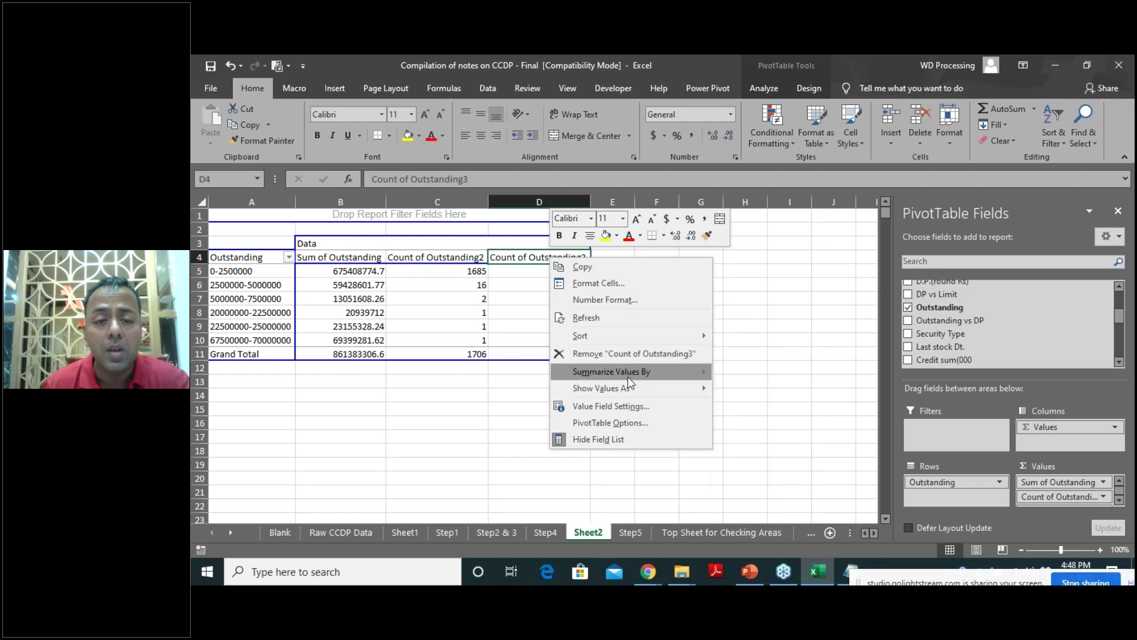
mouse_move(628, 387)
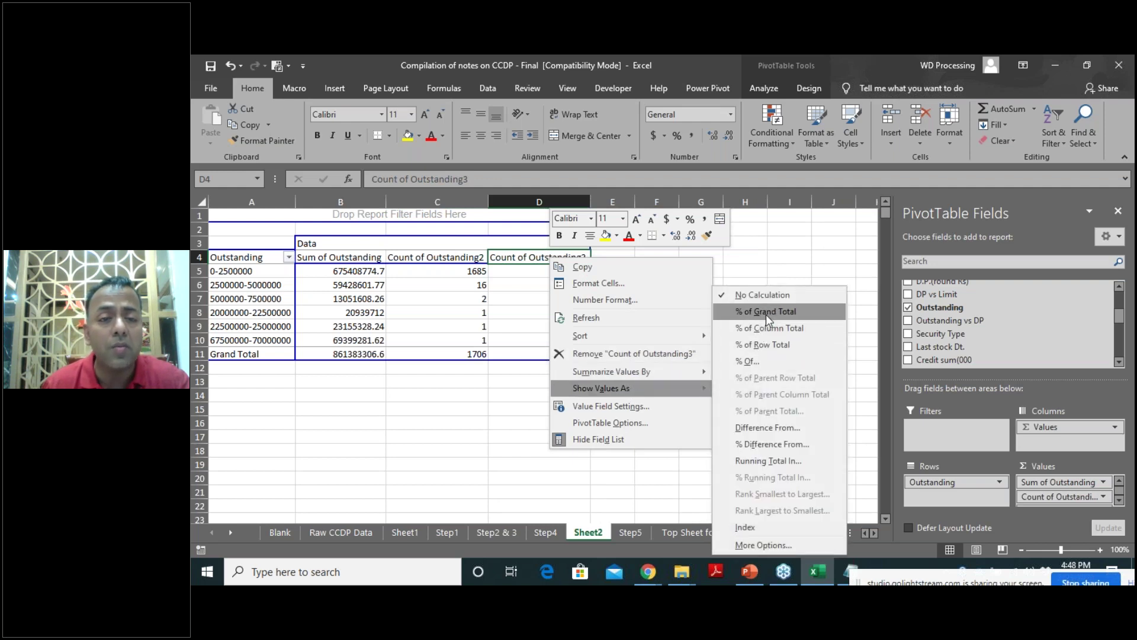
left_click(766, 312)
left_click(622, 382)
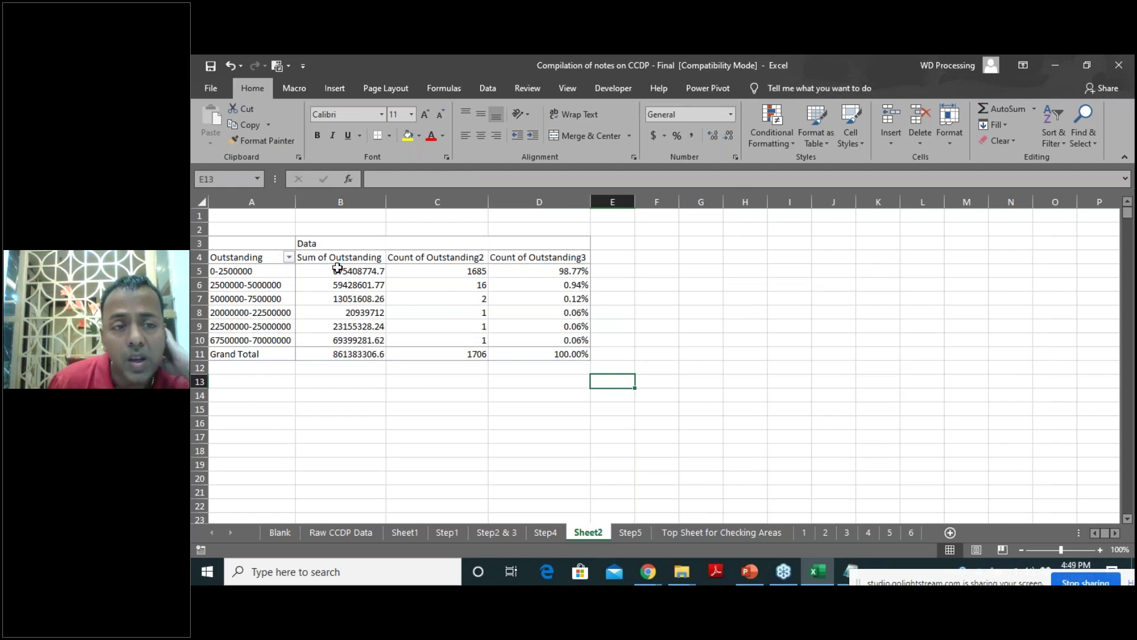
Select the pivot value headings and give the Sum of Outstanding values thousands separators (Comma Style).
left_click_drag(341, 257, 541, 261)
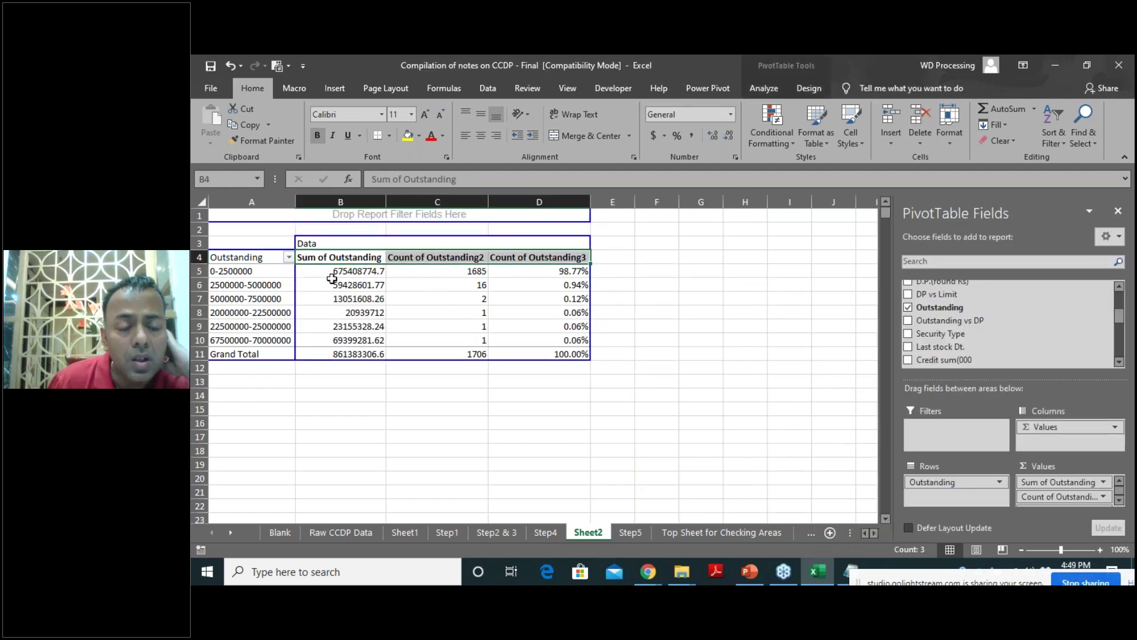
left_click_drag(335, 272, 344, 354)
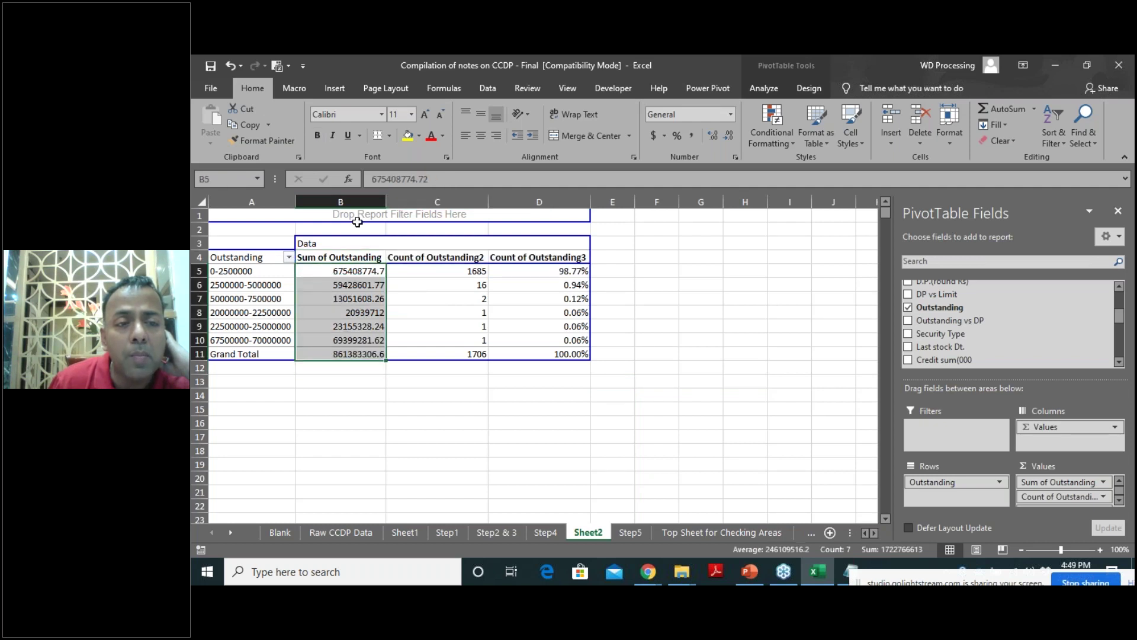
left_click(696, 136)
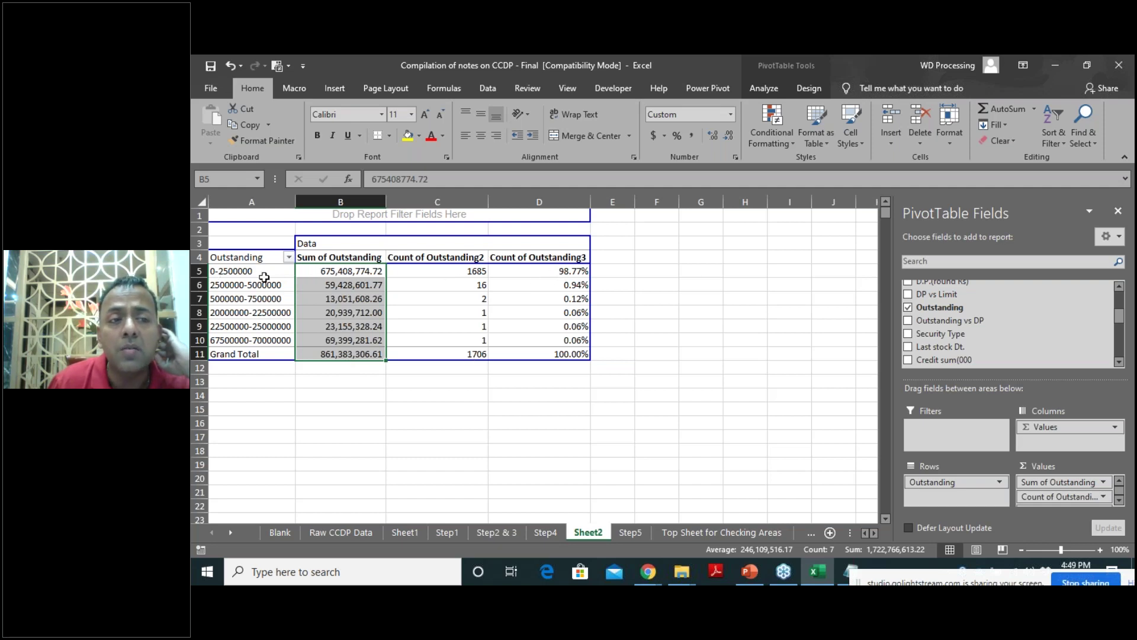
left_click_drag(475, 287, 481, 340)
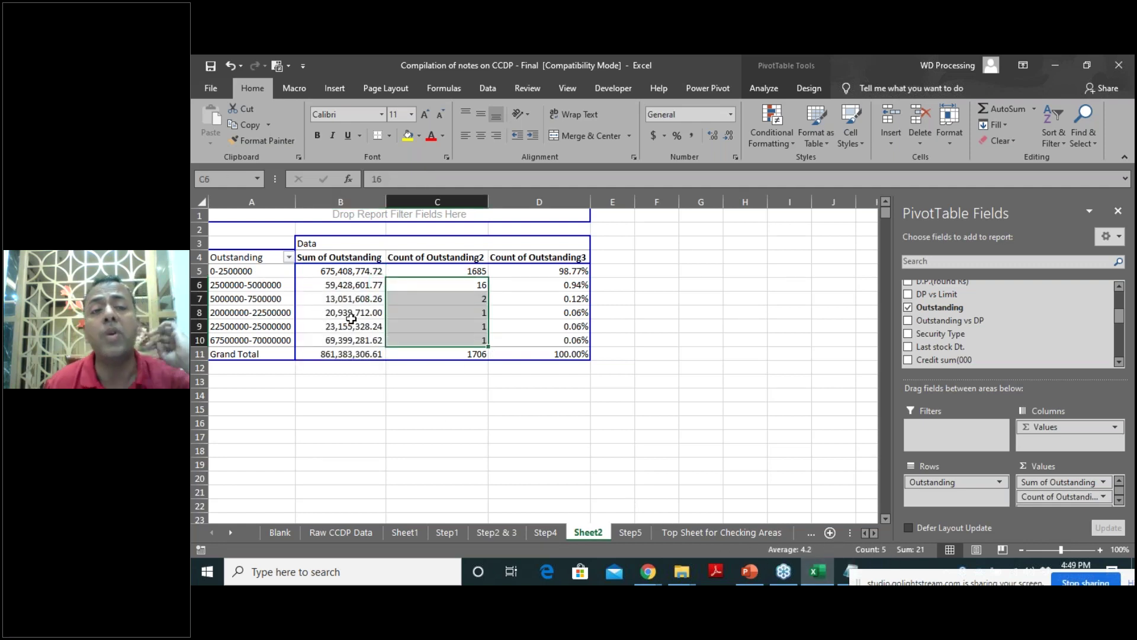
left_click(445, 286)
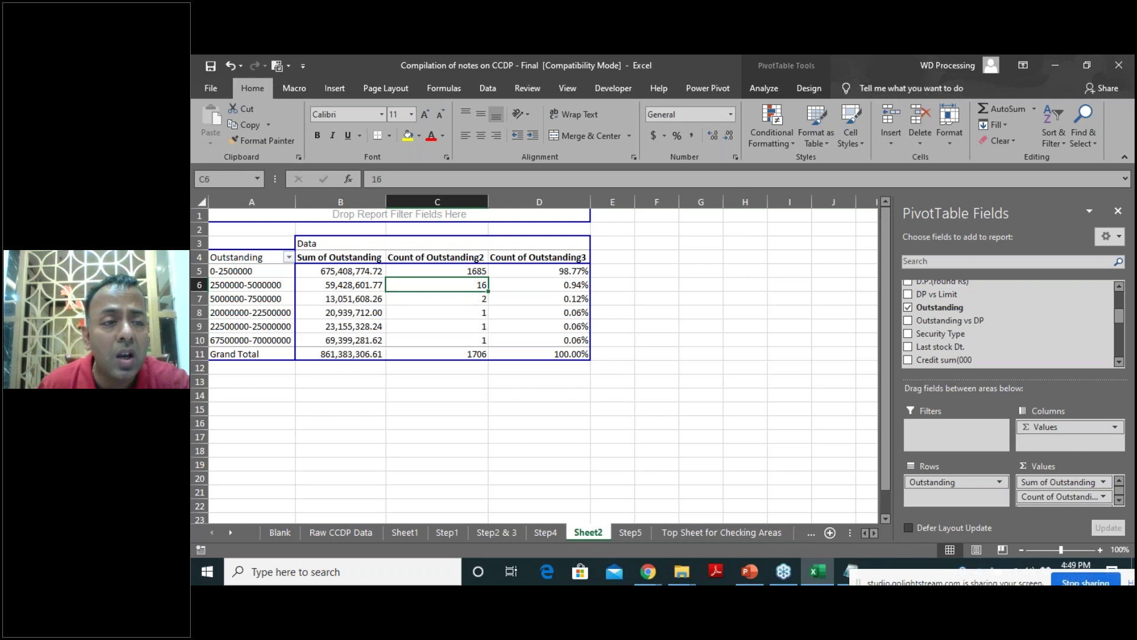
double_click(444, 286)
left_click_drag(266, 230, 266, 437)
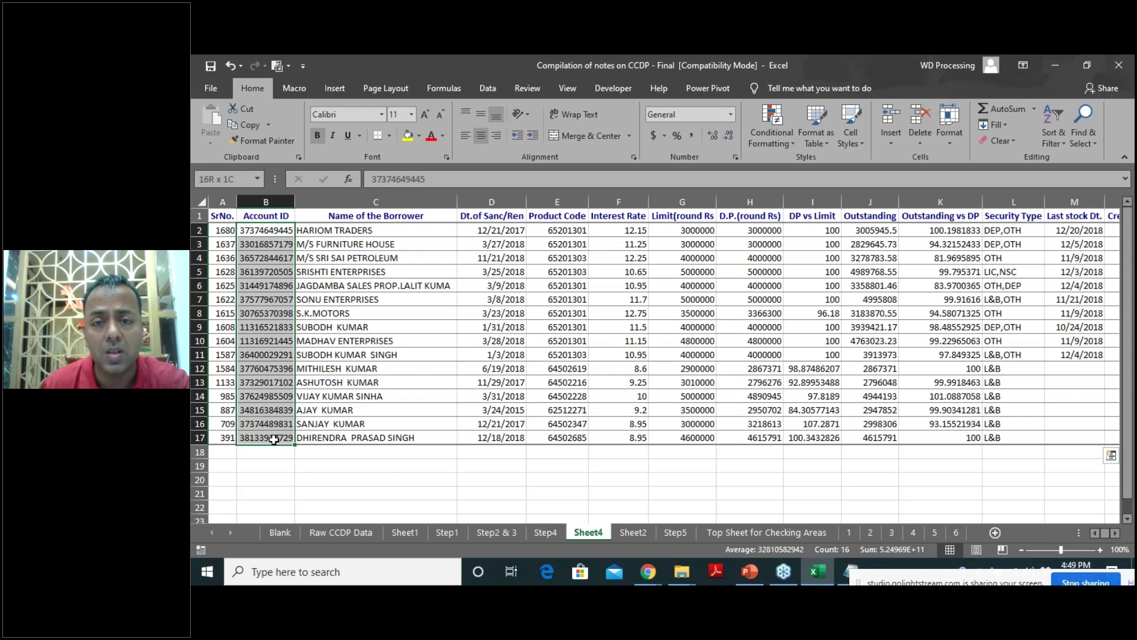
Check the Sheet2 pivot, Step5 data and Top Sheet, ending on annexure sheet 1's outstanding pivot.
left_click(616, 533)
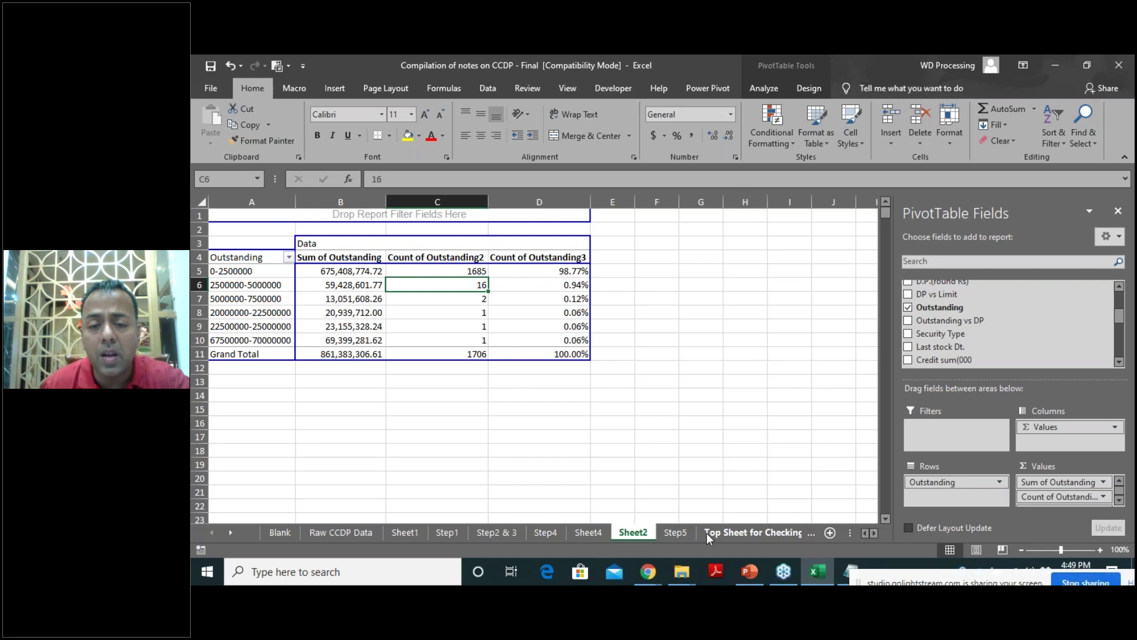
left_click(672, 533)
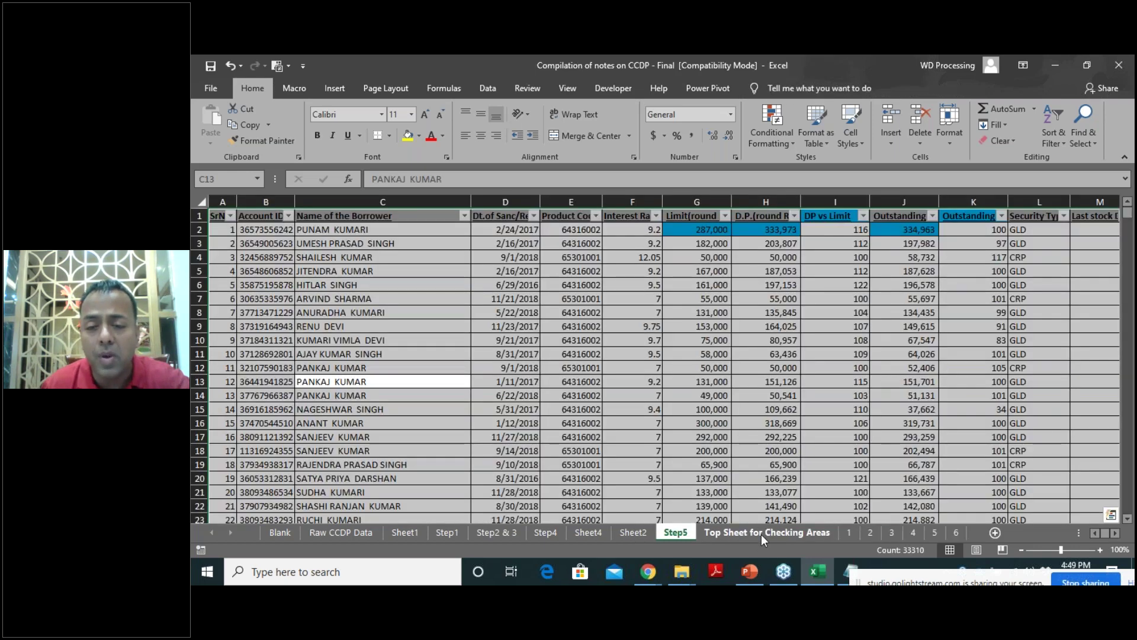
left_click(762, 533)
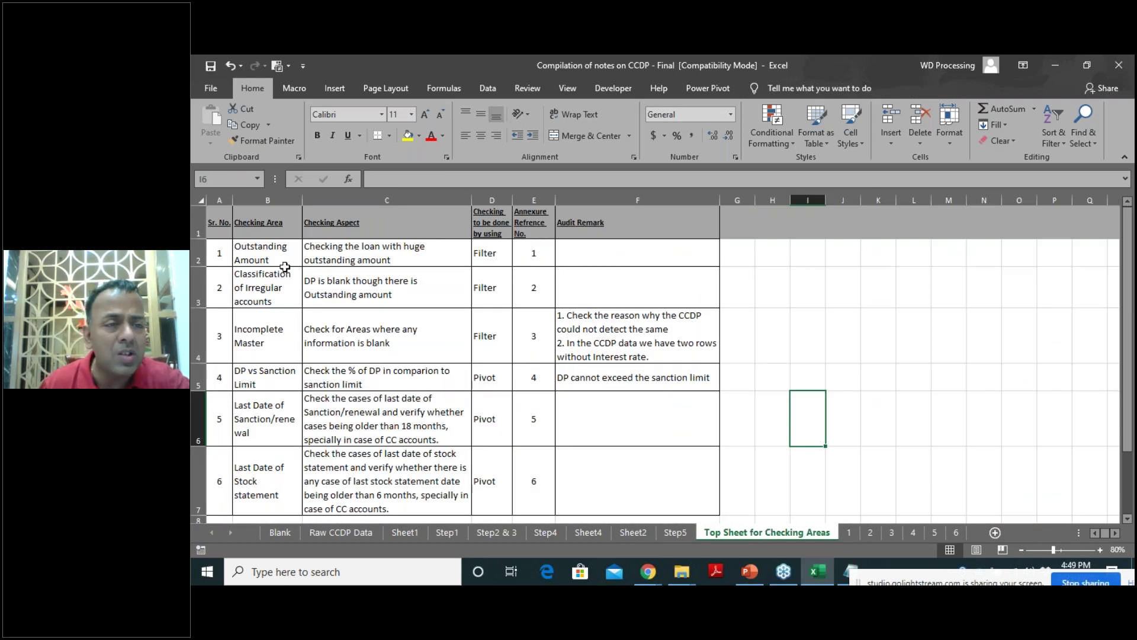
scroll(285, 267, "down", 1)
scroll(251, 264, "up", 1)
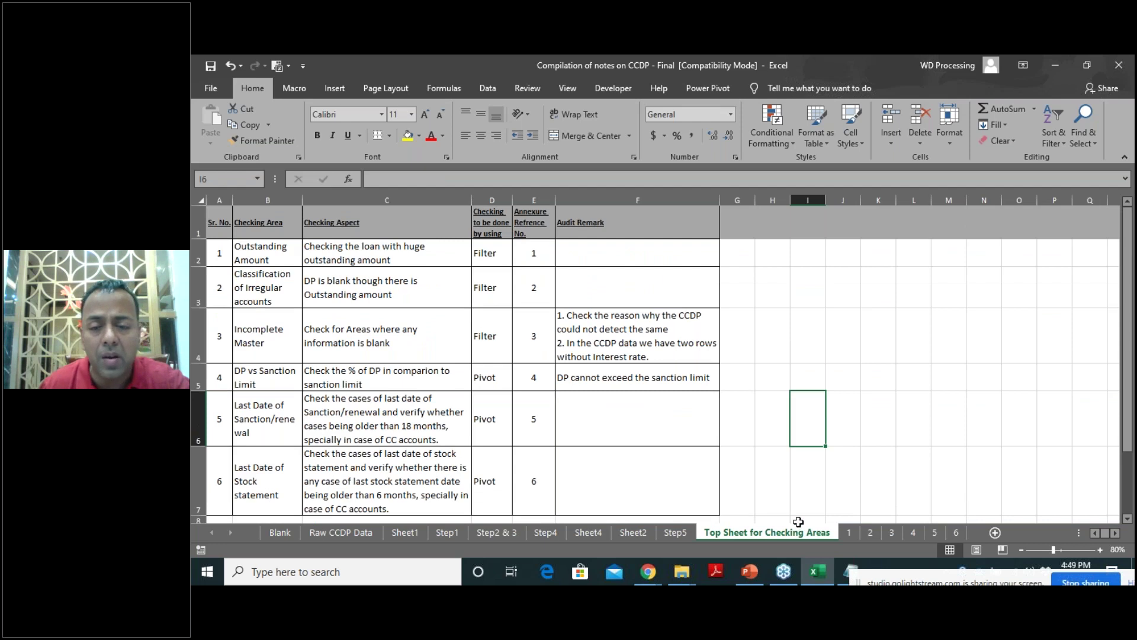
left_click(849, 532)
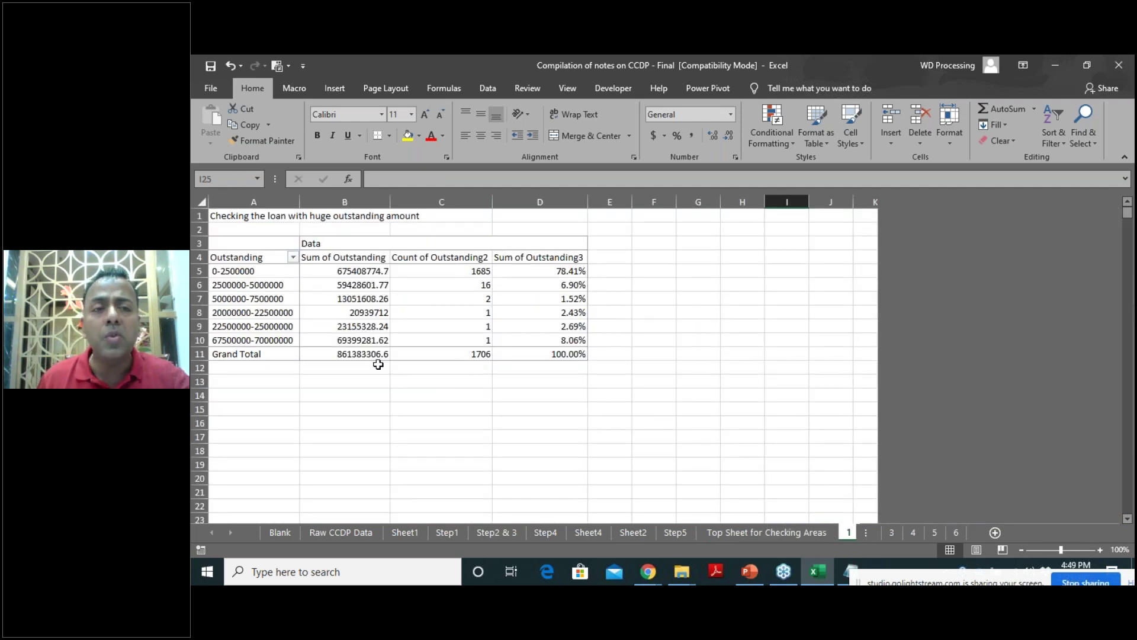
Glance at annexure sheet 3, then bring up annexure sheet 2 listing the blank-DP accounts.
mouse_move(444, 353)
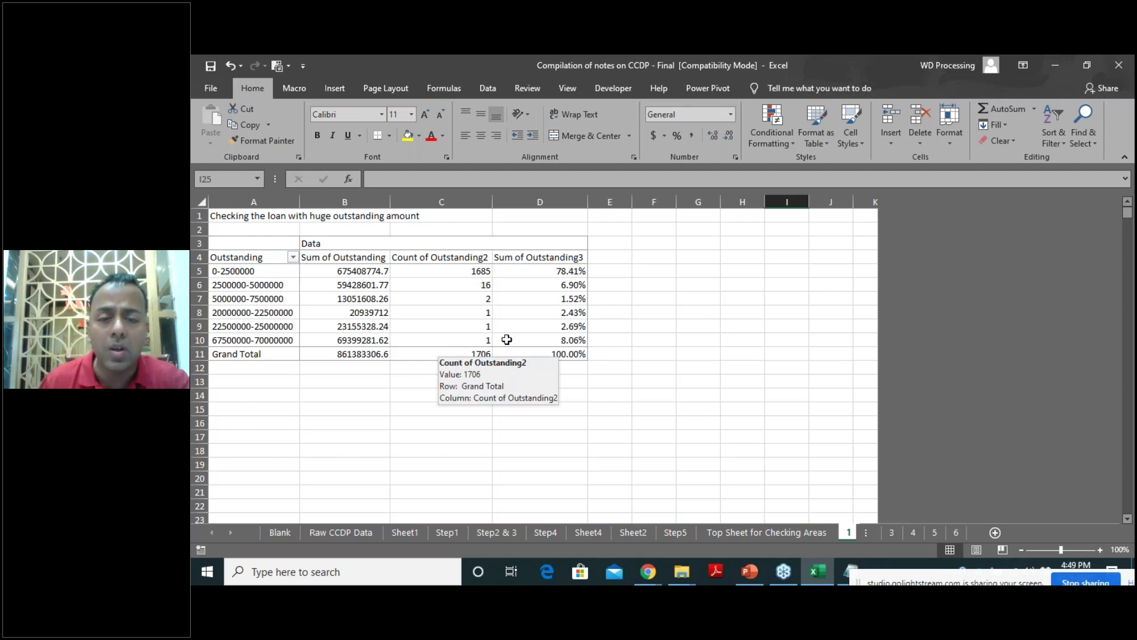
left_click(893, 533)
left_click(868, 534)
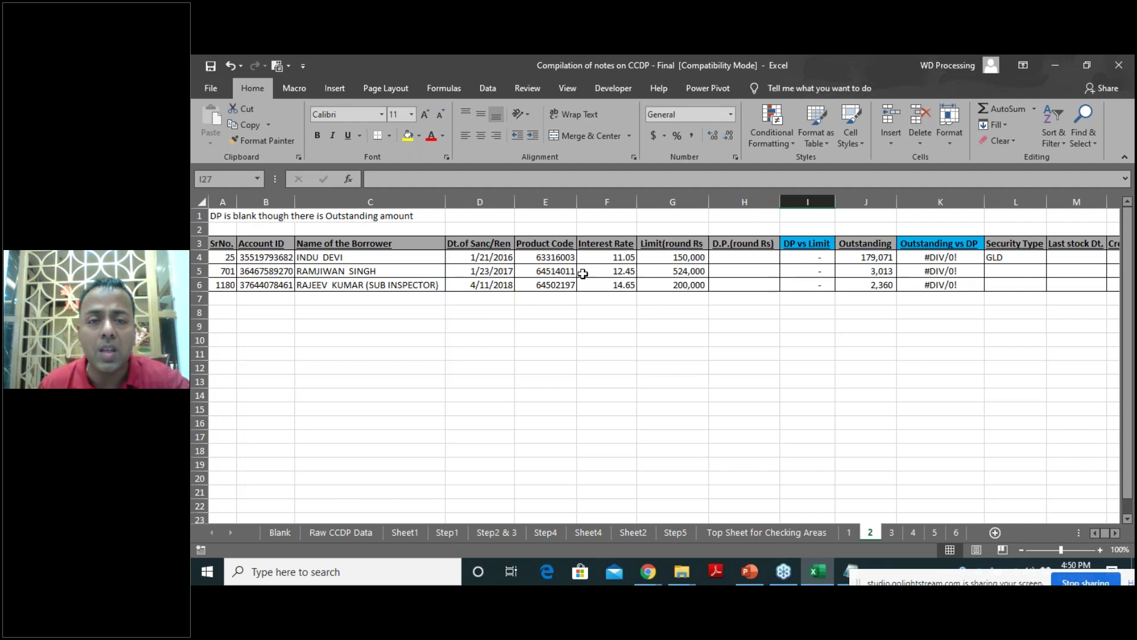
Fill the empty D.P.(round Rs) cells yellow, total the three outstanding amounts, then go to sheet 3.
left_click_drag(954, 272, 938, 271)
left_click_drag(871, 258, 876, 285)
left_click_drag(728, 250, 733, 282)
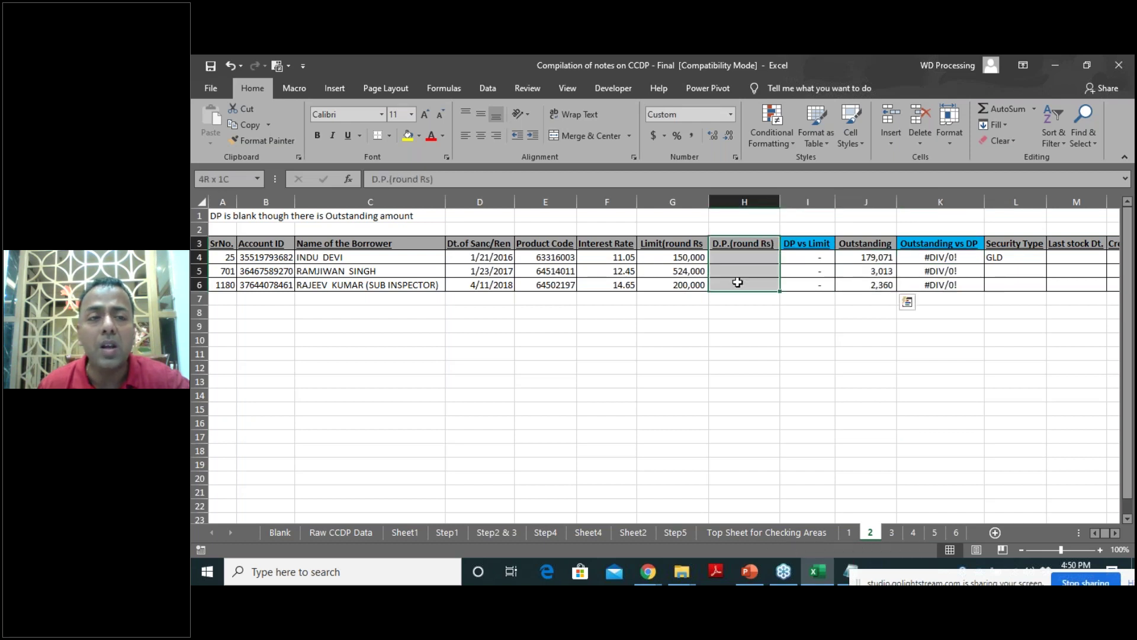
left_click(408, 136)
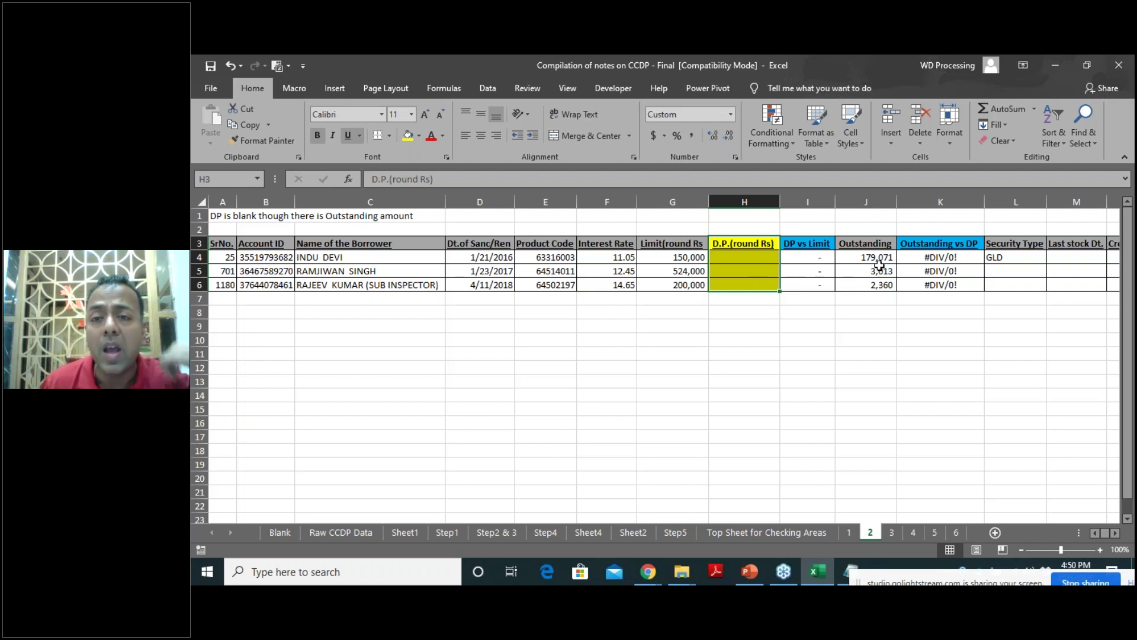
left_click_drag(879, 257, 882, 284)
left_click(893, 533)
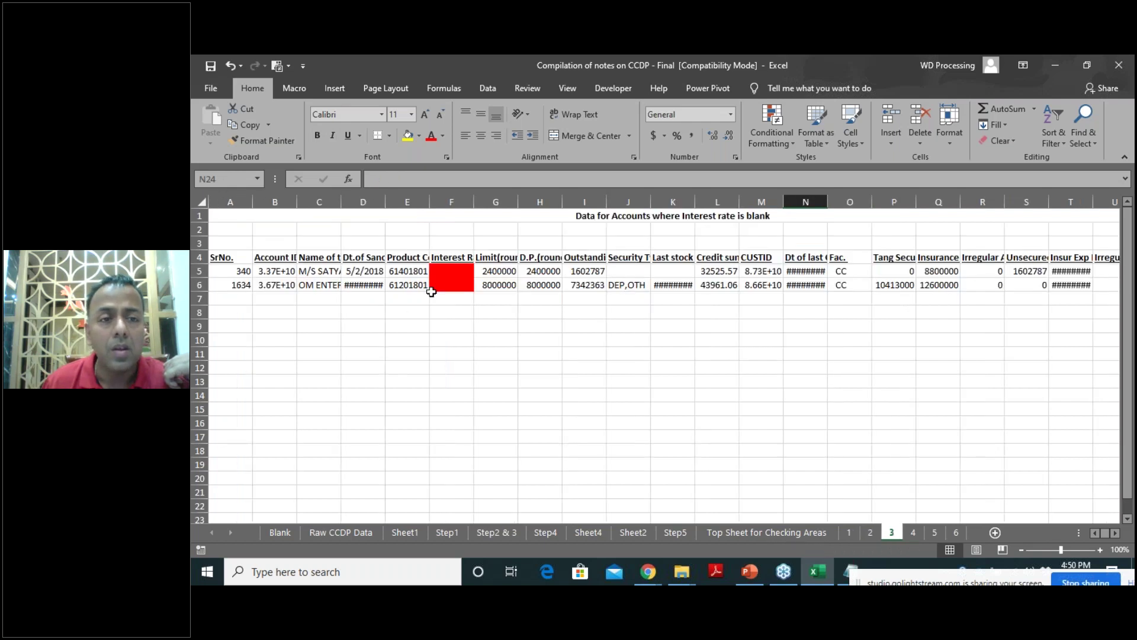
Review the red blank interest-rate cells on sheet 3, then go to the Step5 data sheet.
left_click_drag(455, 271, 455, 285)
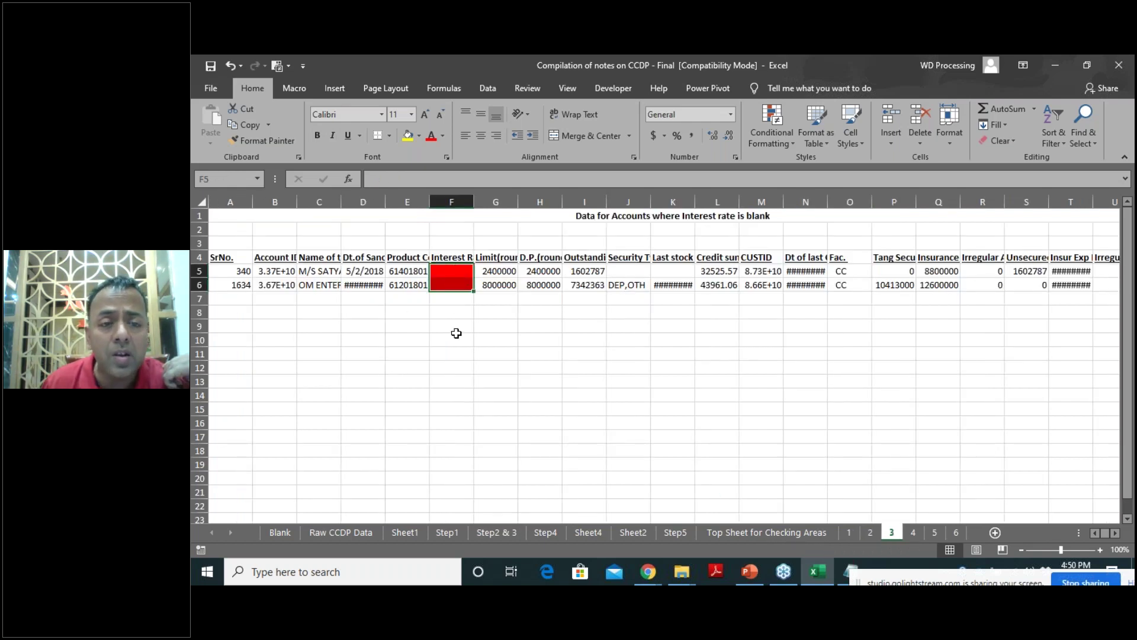
left_click(410, 532)
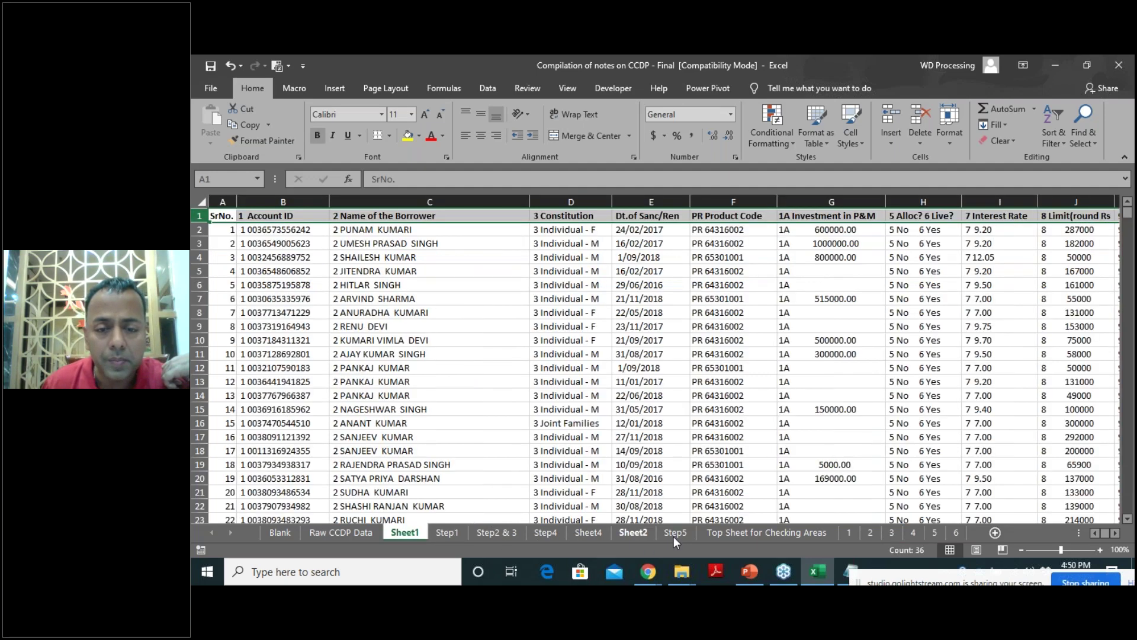
left_click(682, 533)
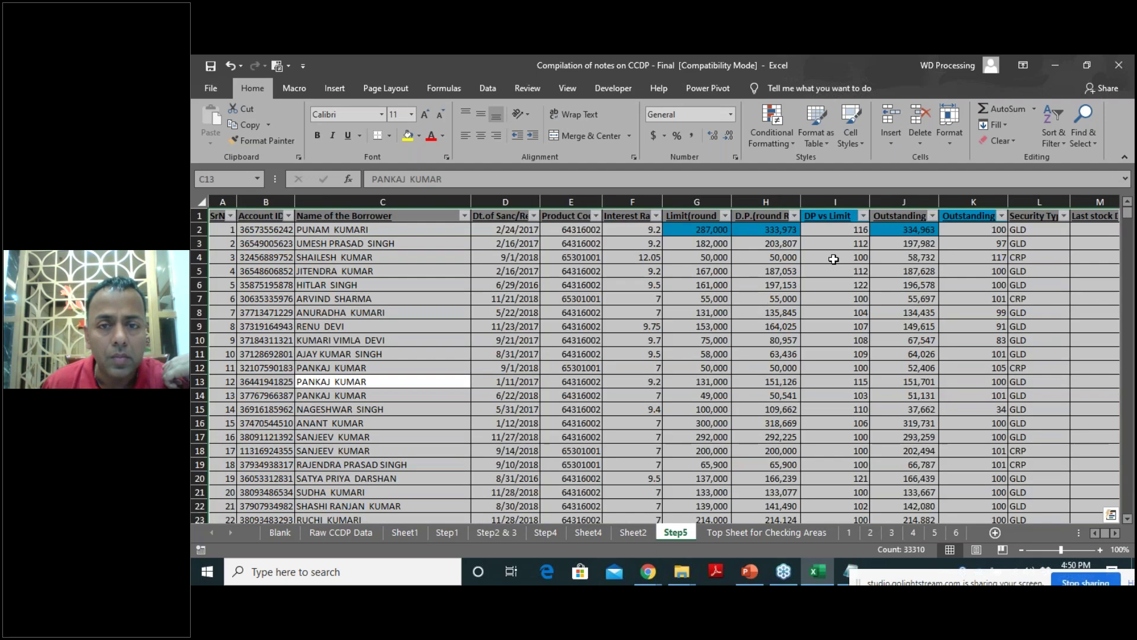
Filter Step5's Interest Rate to 0, then view annexure sheet 4's DP vs Limit pivot.
left_click(656, 216)
left_click(519, 349)
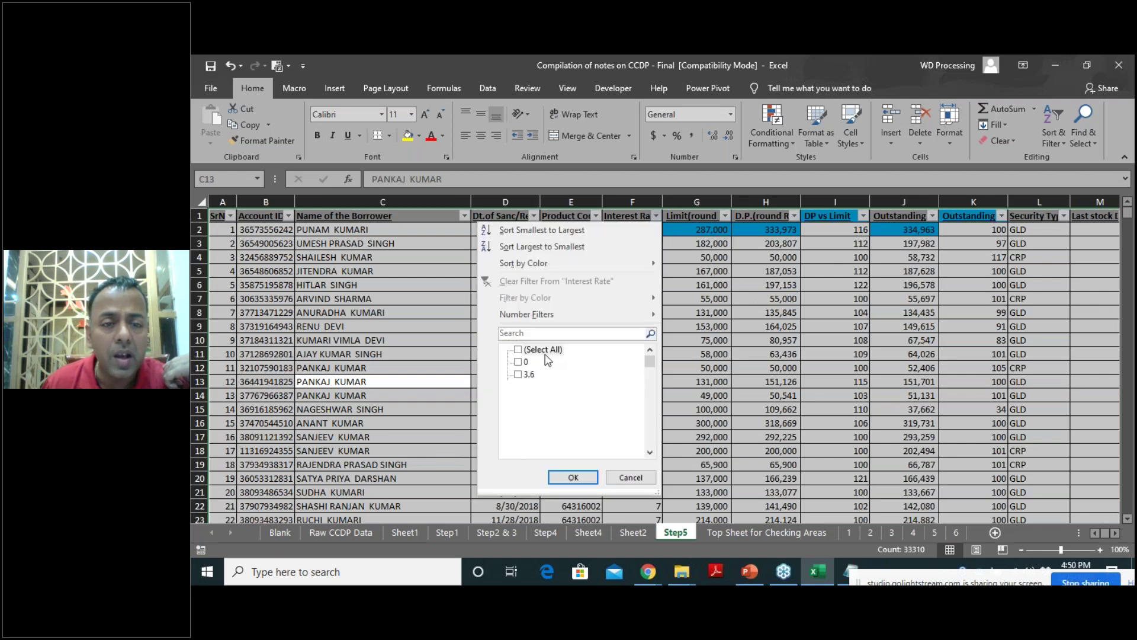
left_click(519, 350)
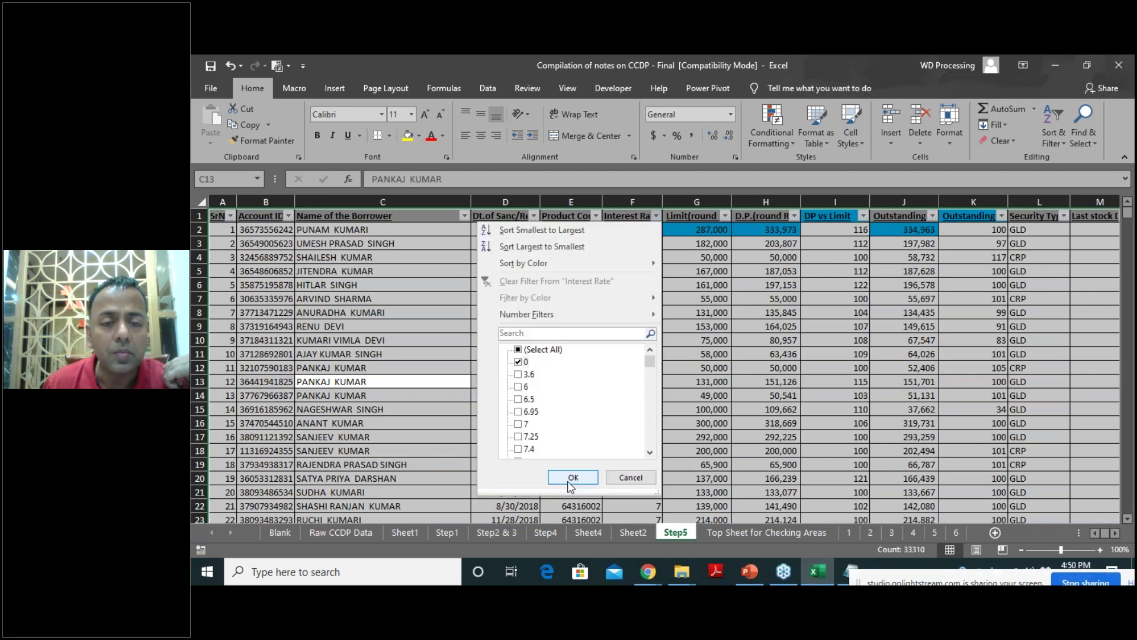
left_click(573, 477)
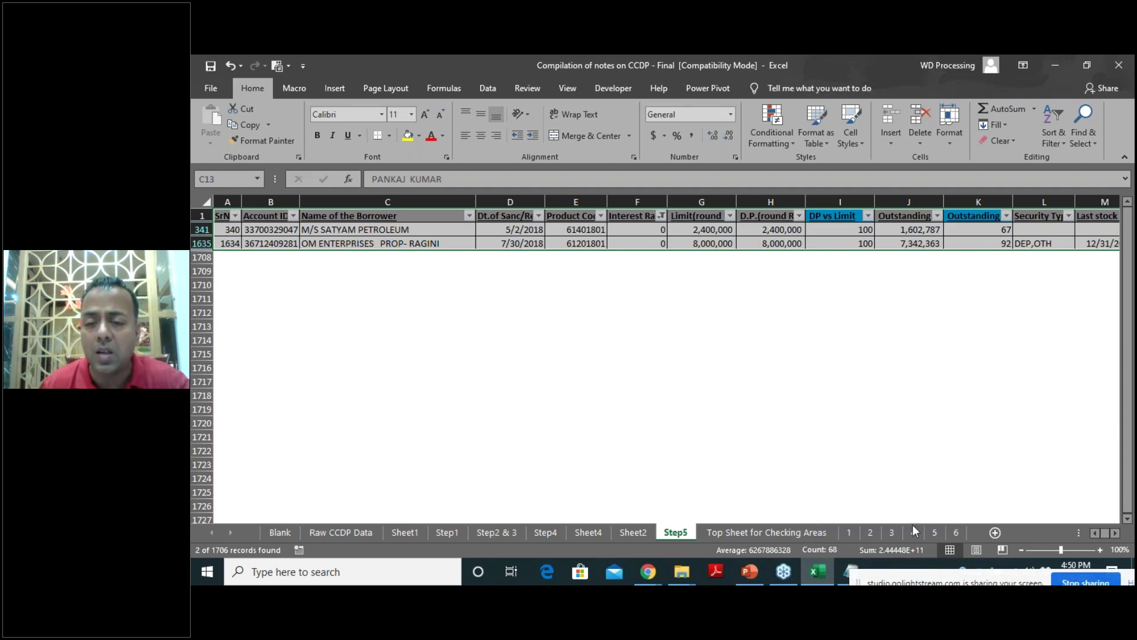
left_click(893, 533)
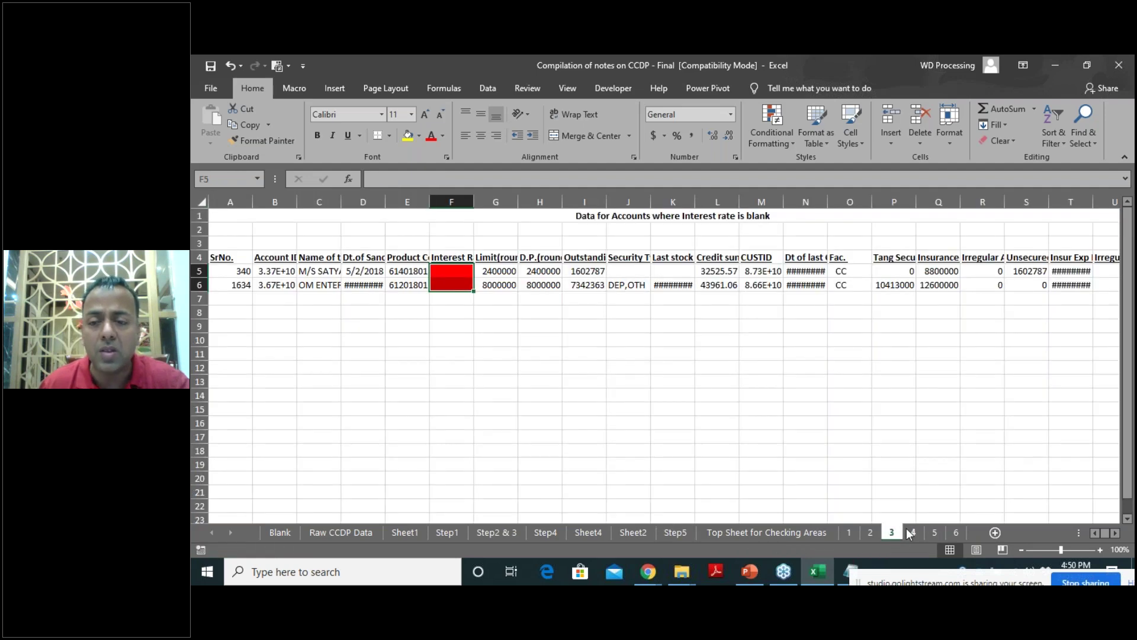
left_click(914, 532)
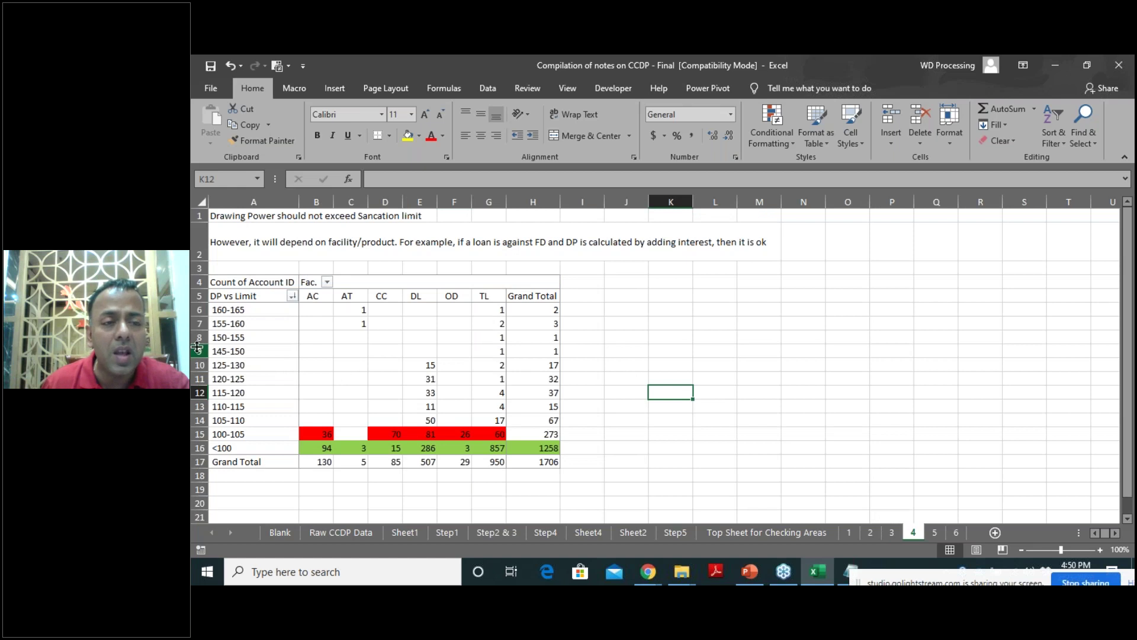
left_click(410, 365)
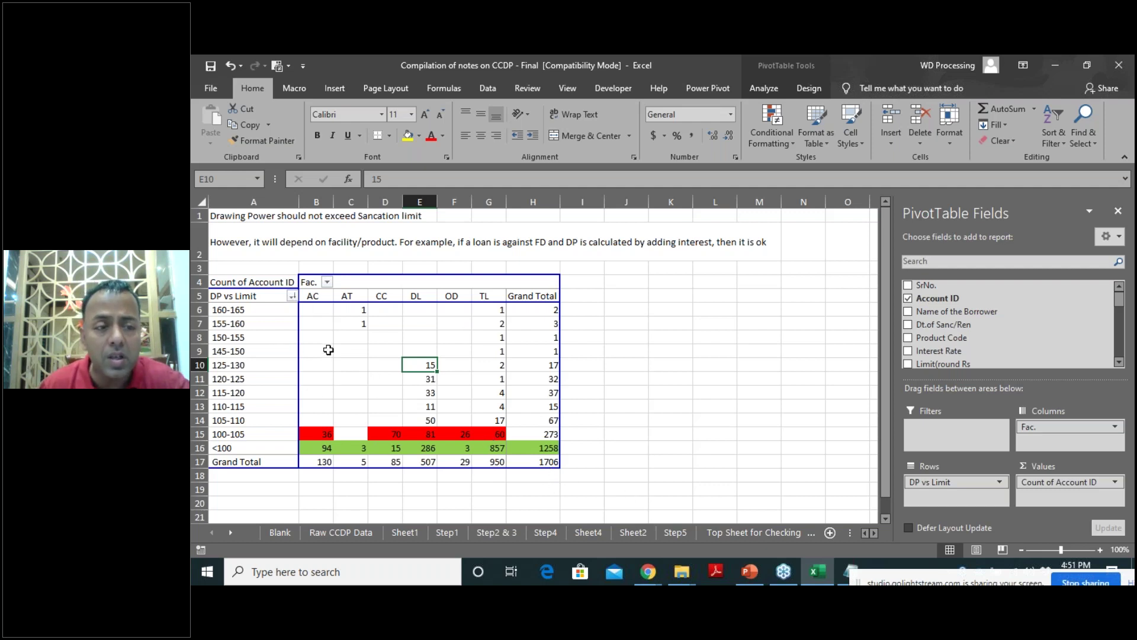
left_click(541, 452)
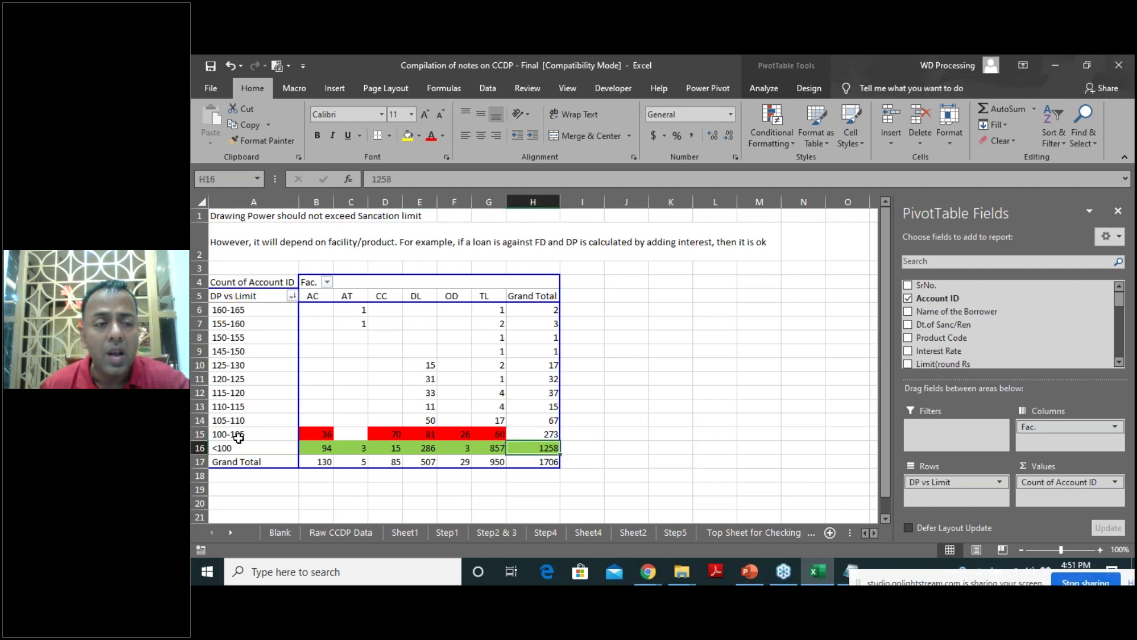
left_click(200, 434)
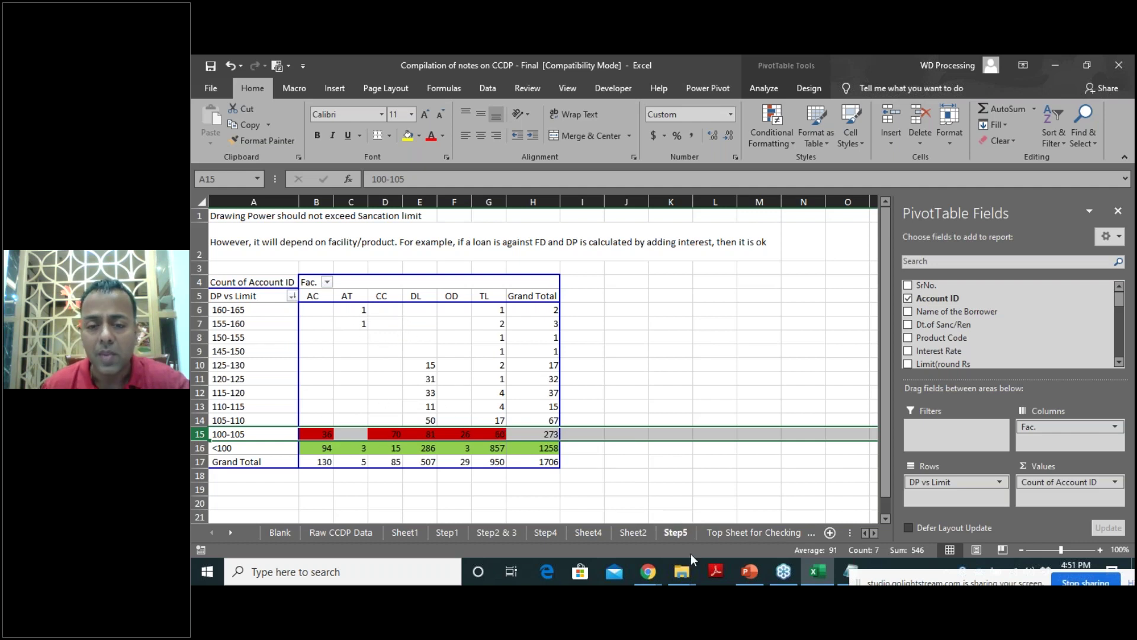
left_click(820, 573)
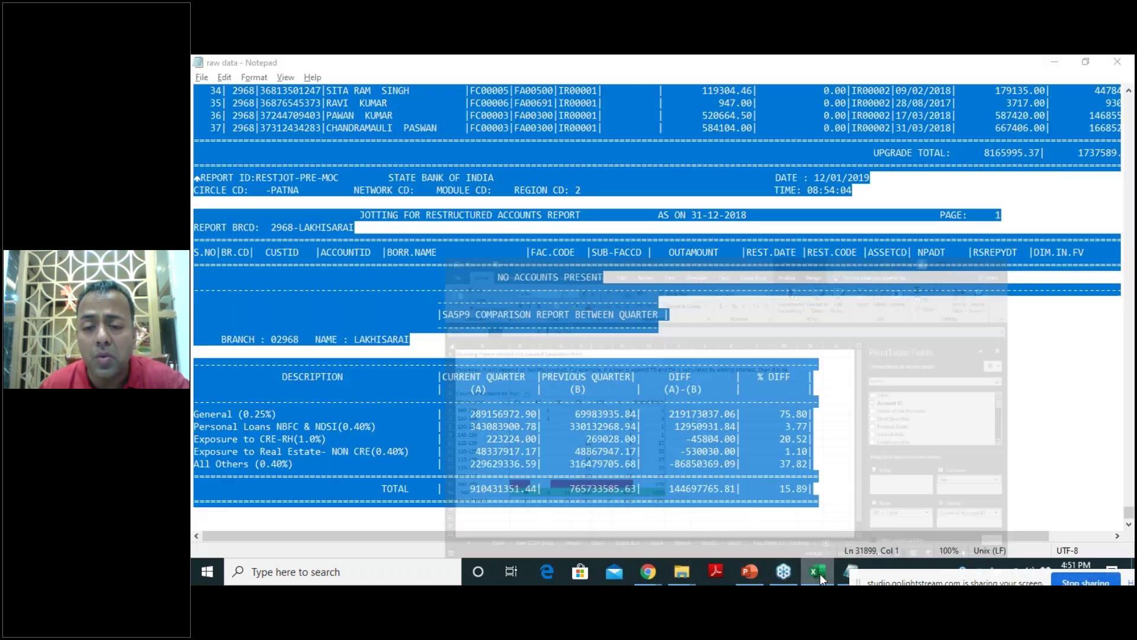
left_click(820, 573)
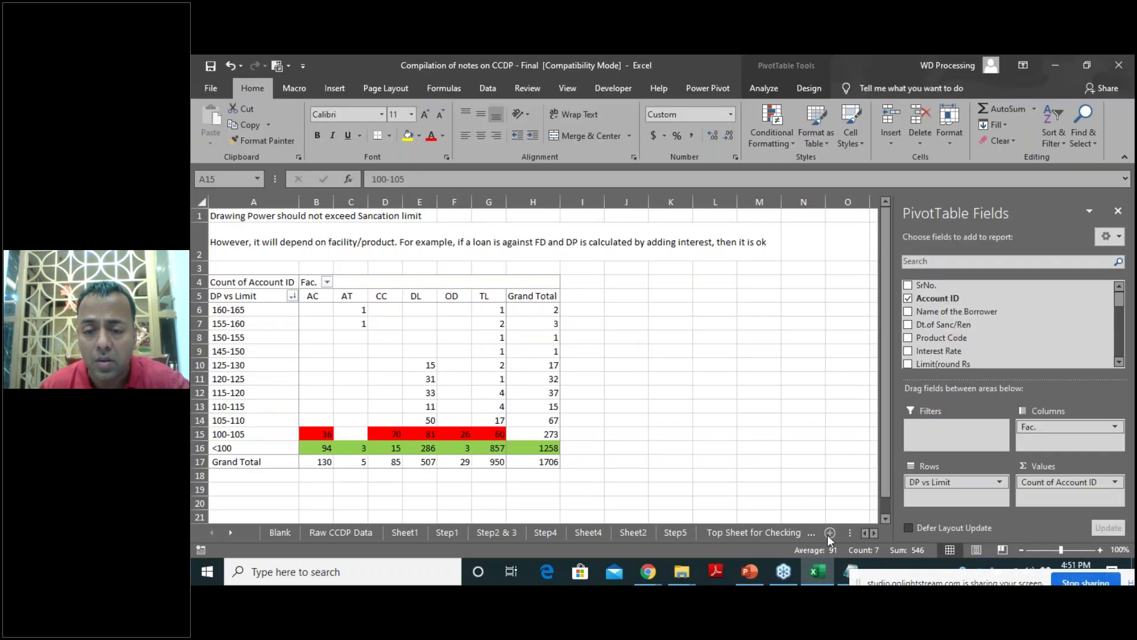
left_click(676, 532)
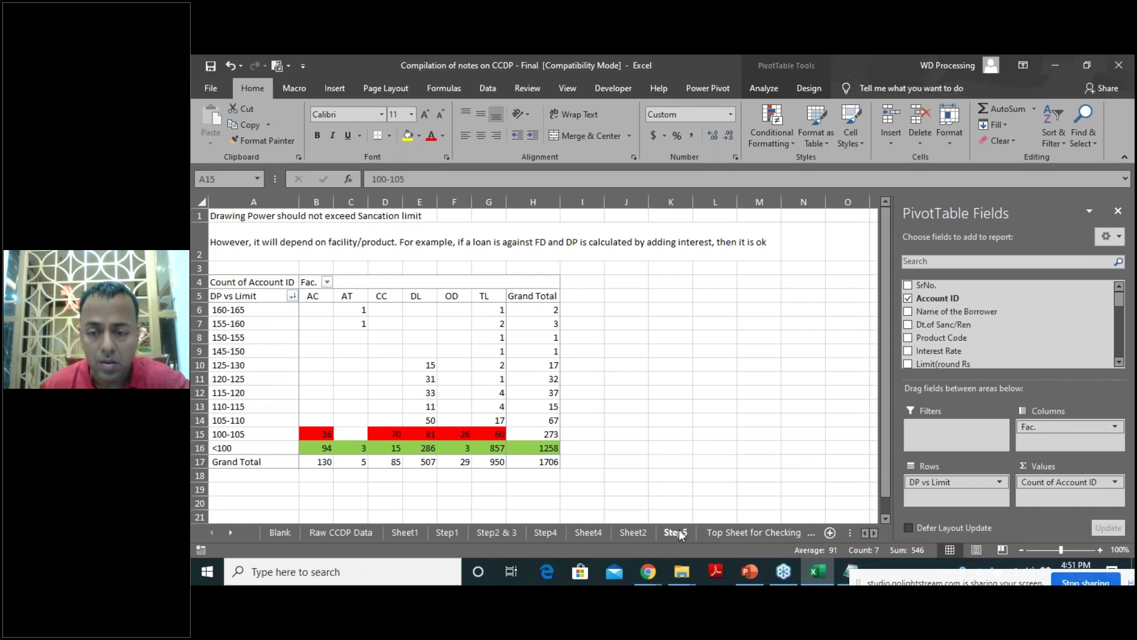
Review the renewal-date pivot on annexure sheet 5, then move to sheet 6's stock statement check.
left_click(929, 534)
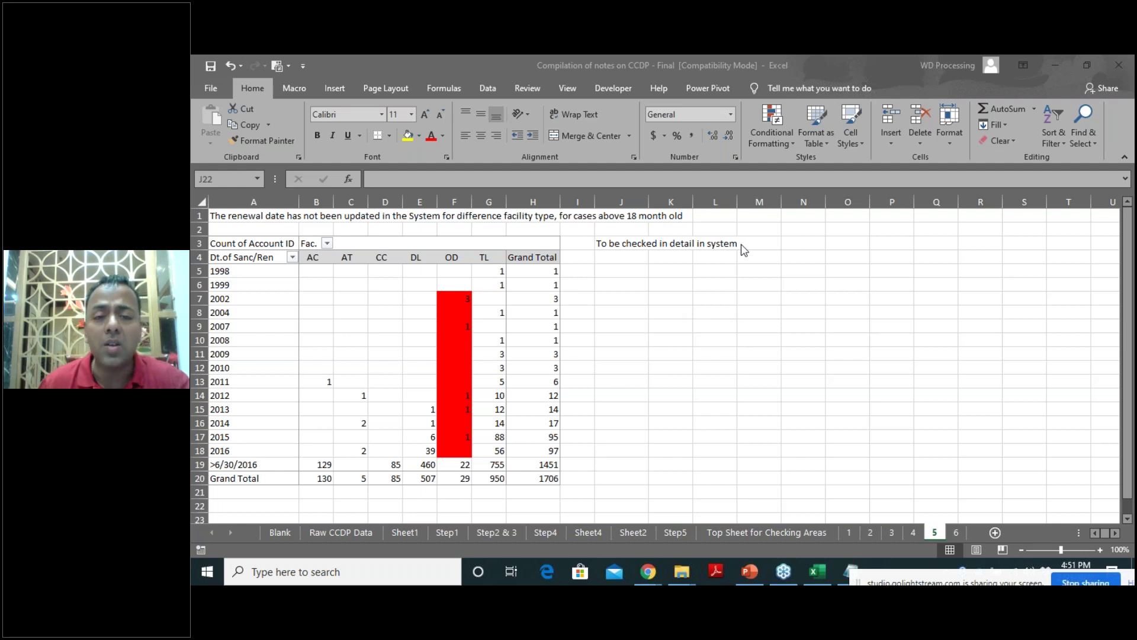
left_click(759, 354)
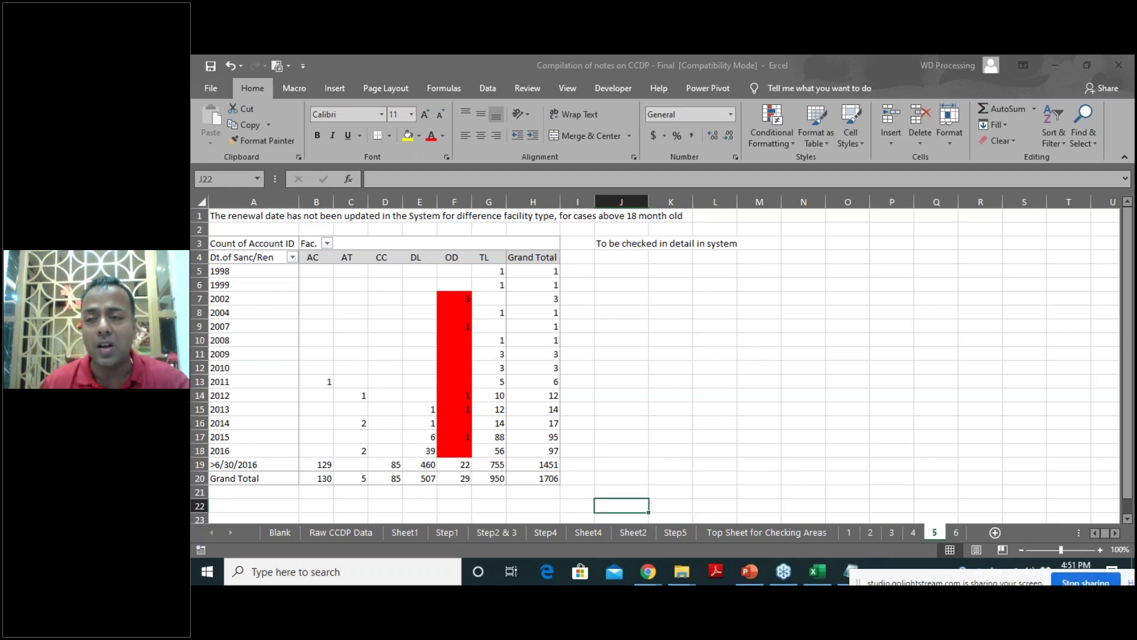
left_click(959, 534)
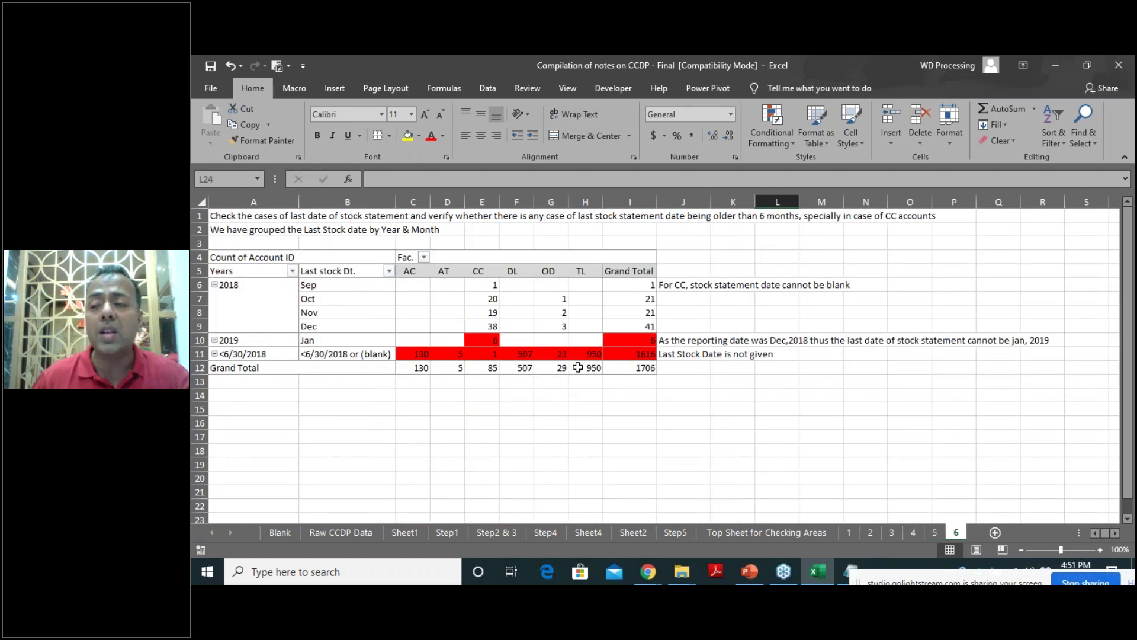
mouse_move(578, 368)
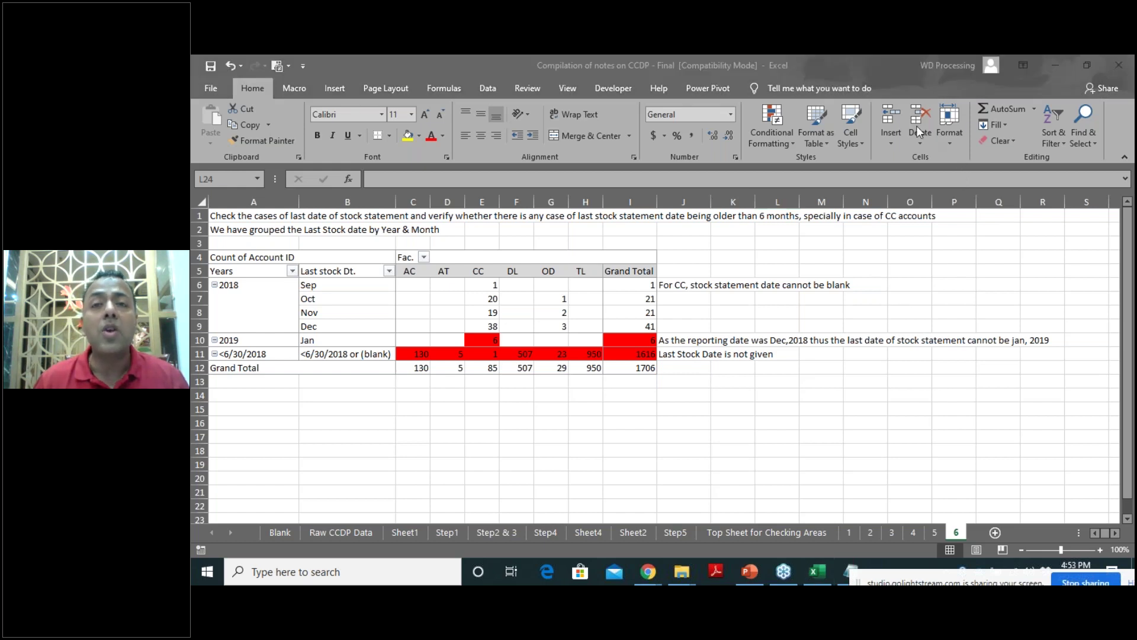
left_click(852, 65)
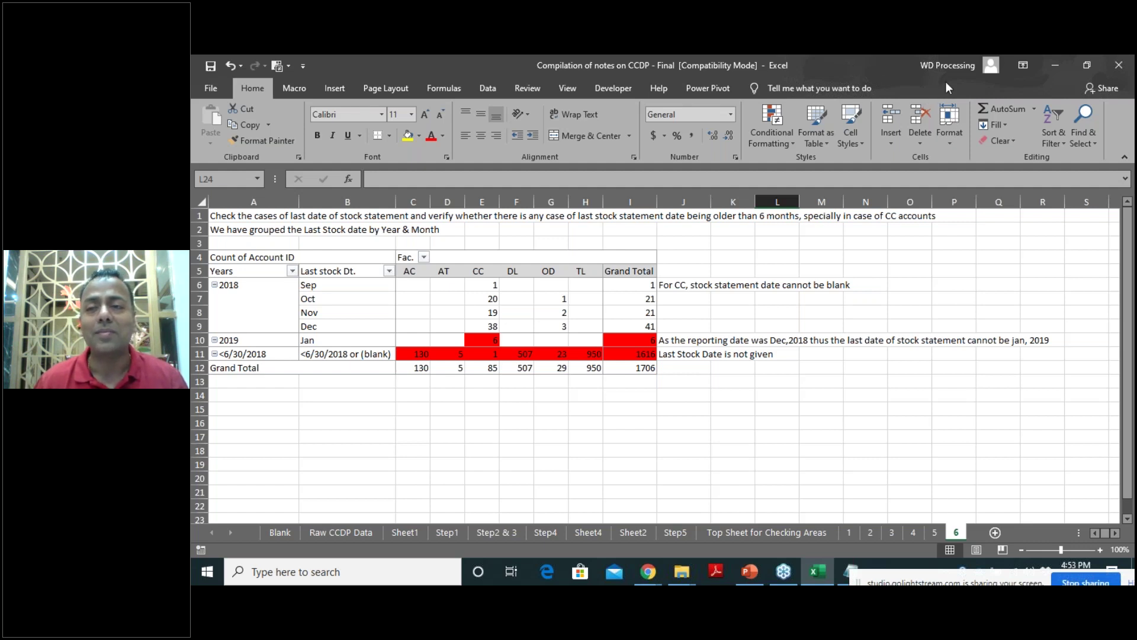
key("alt+Tab")
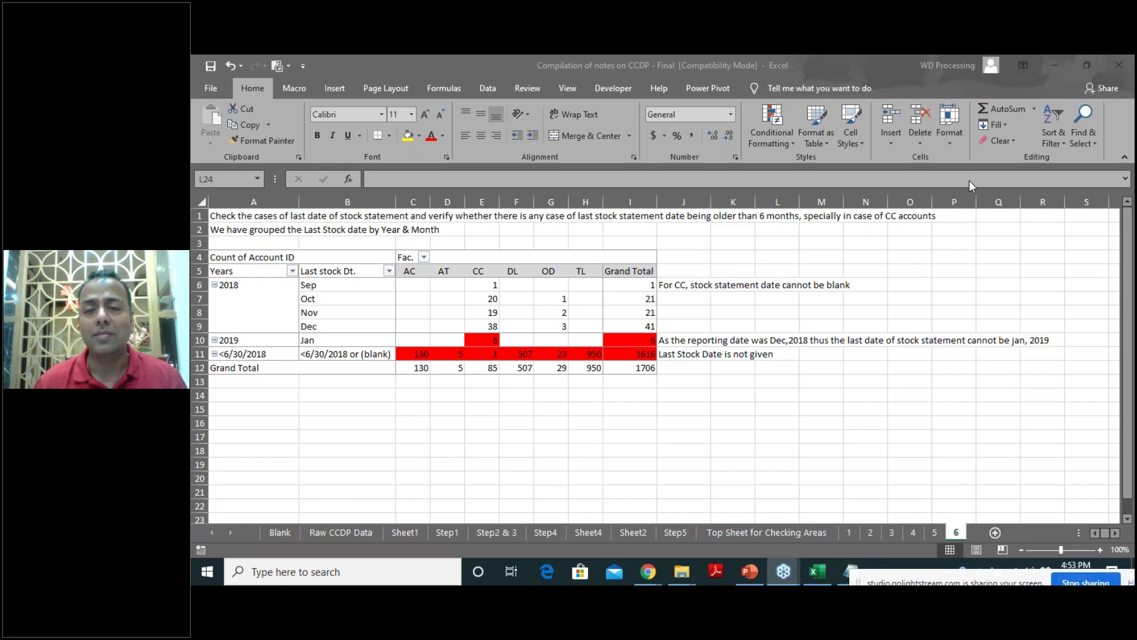